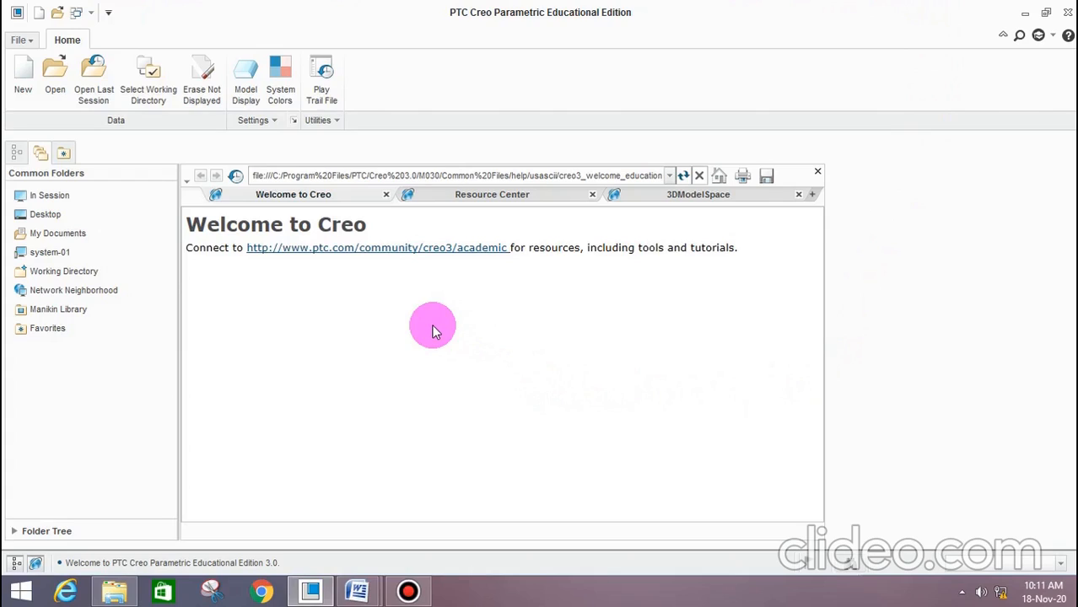
Create a new solid part with the default template turned off, based on the mmns_part_solid template
left_click(32, 93)
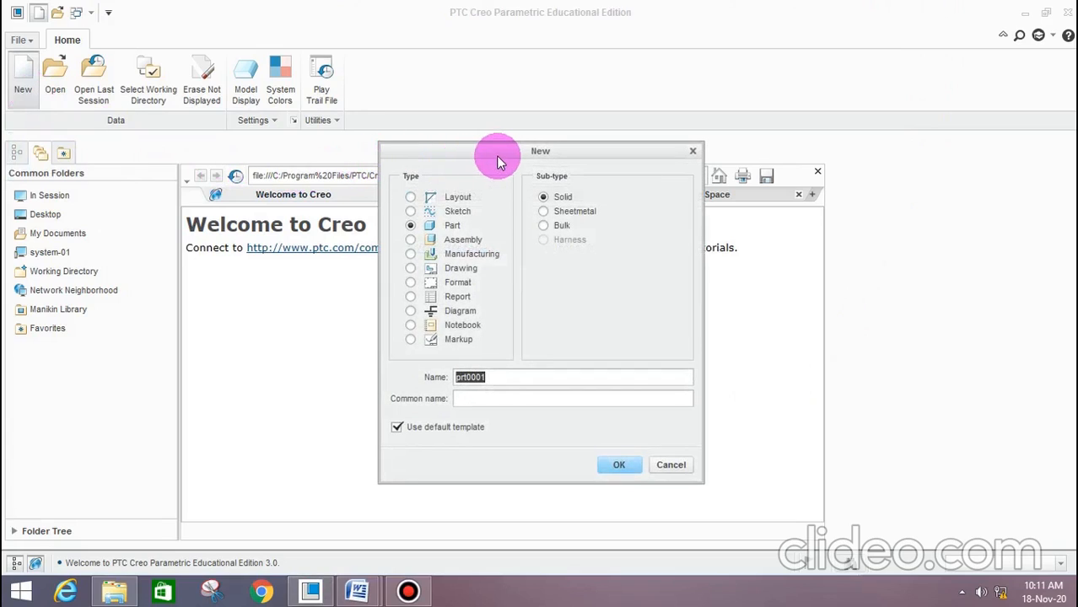
left_click_drag(496, 155, 475, 143)
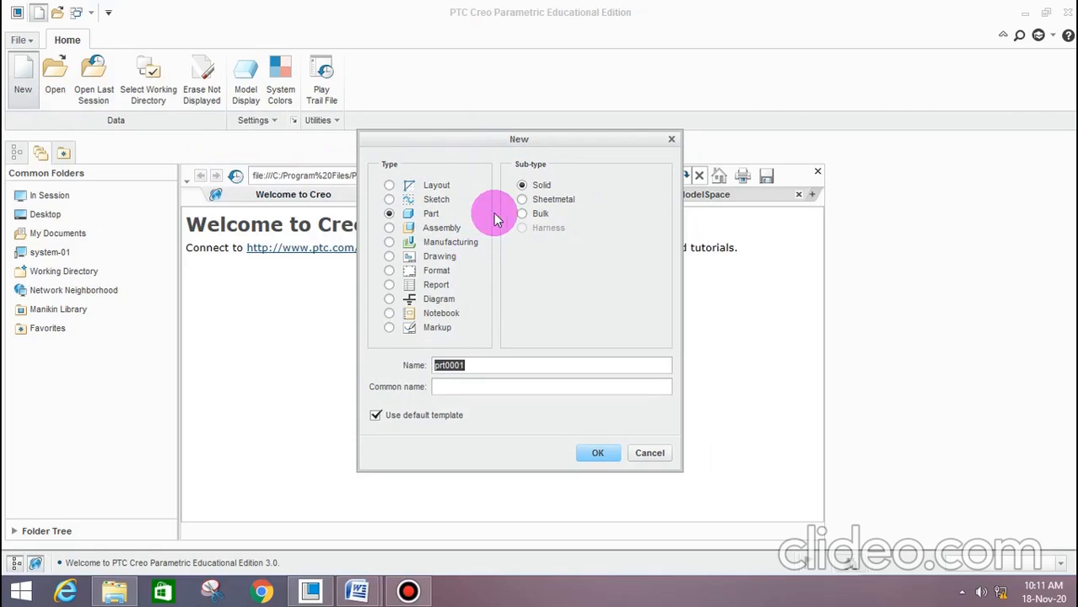
left_click(454, 227)
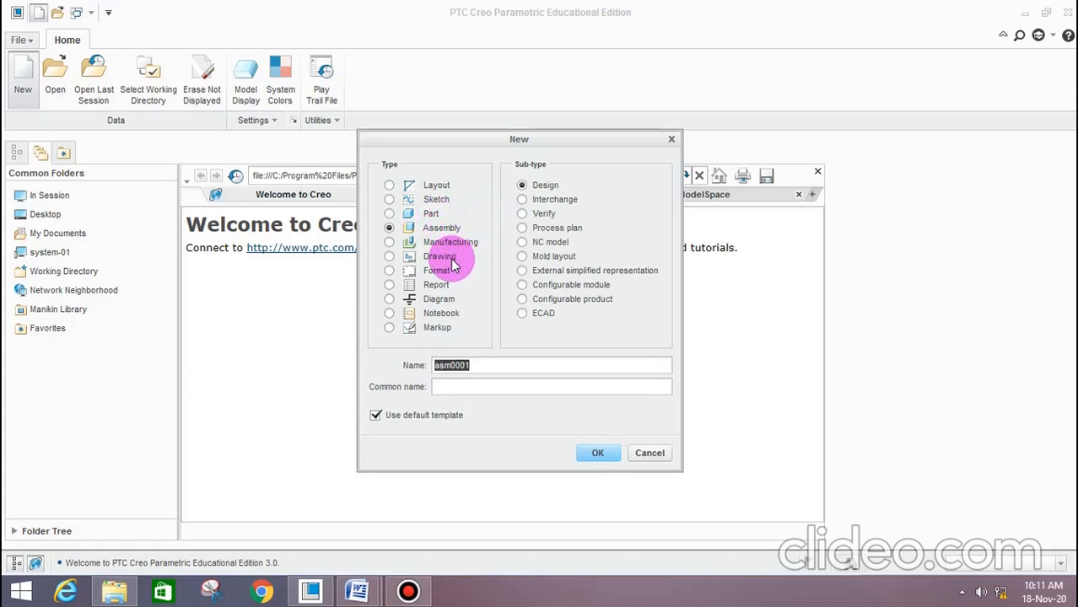
left_click(450, 258)
left_click(434, 217)
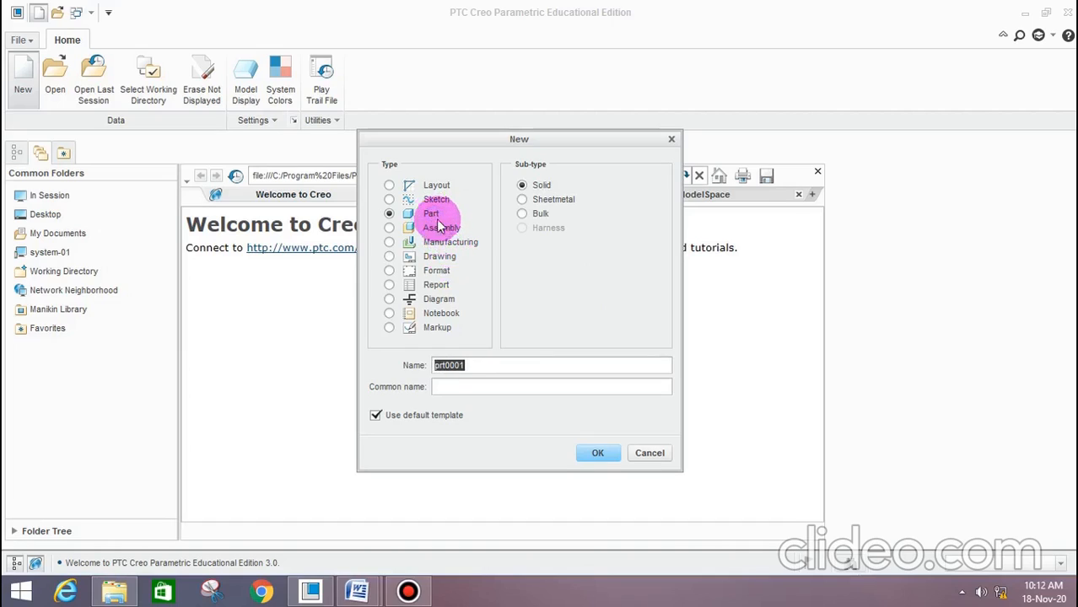
left_click(397, 417)
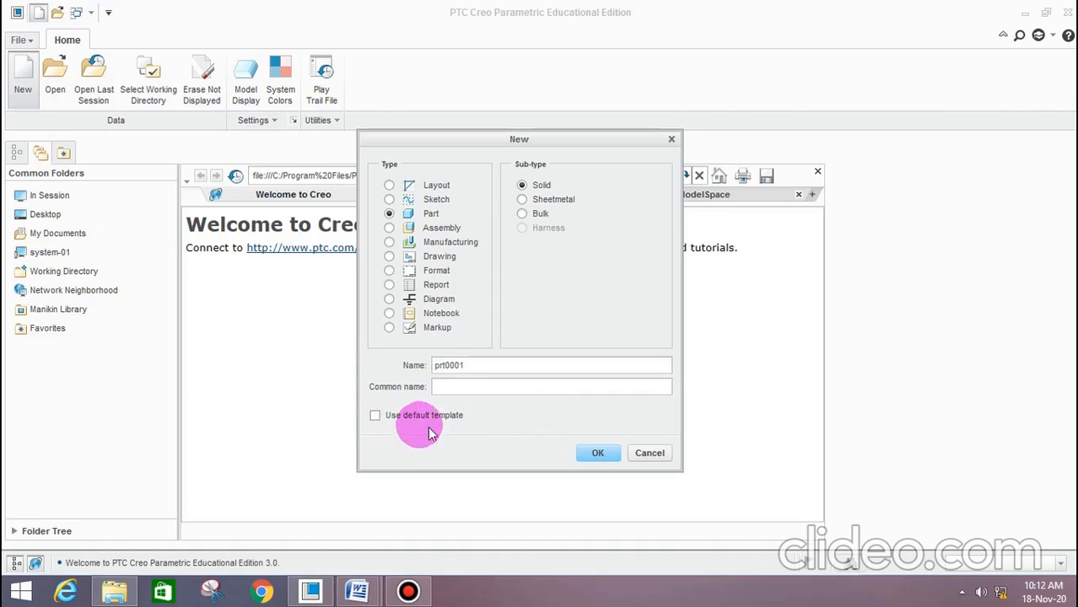
left_click(615, 456)
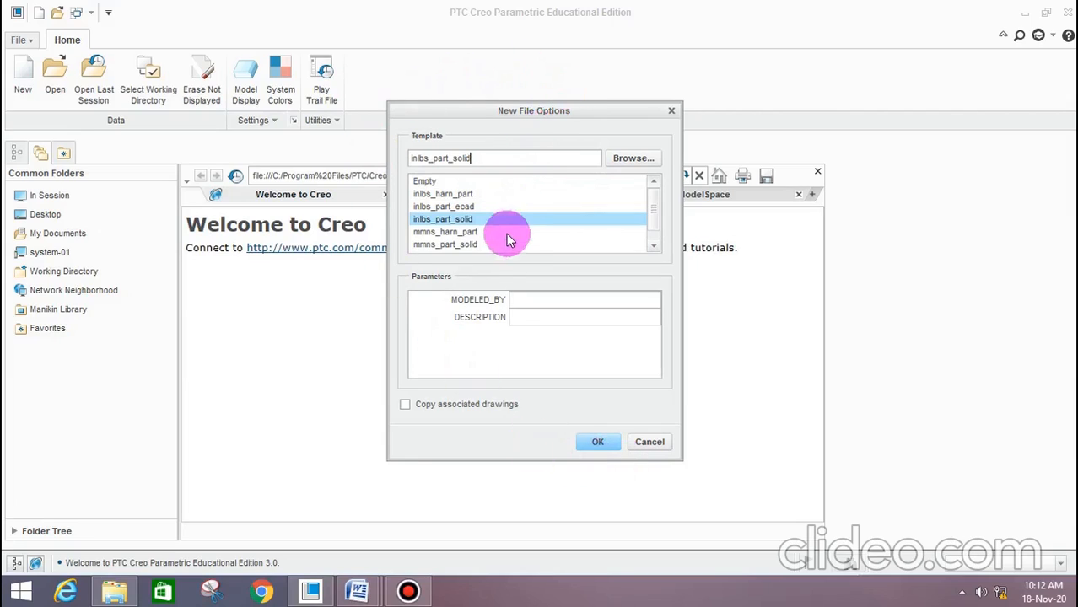
left_click(464, 246)
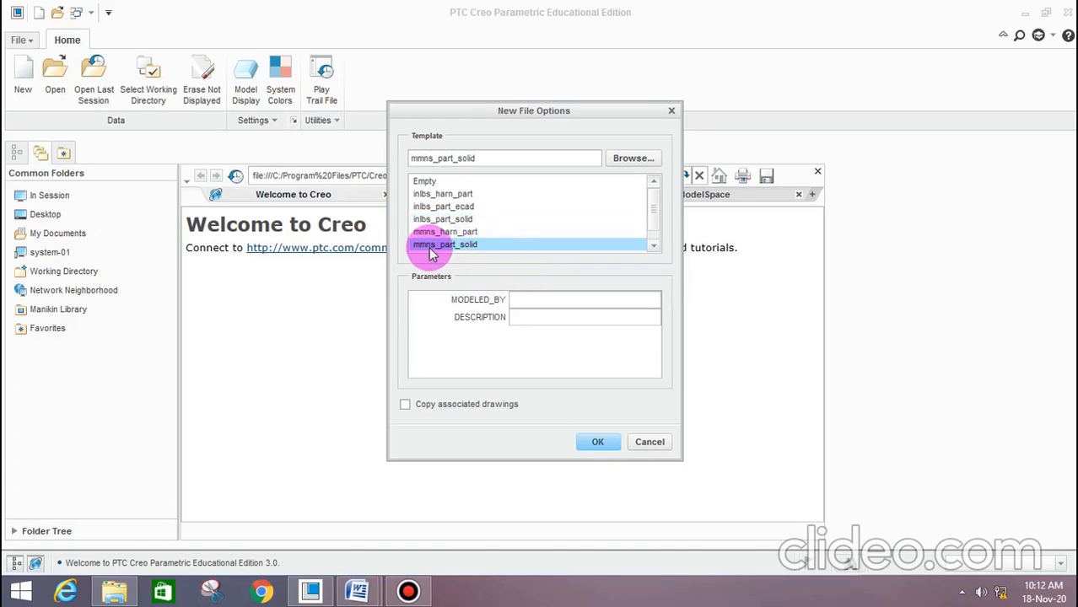
left_click(614, 442)
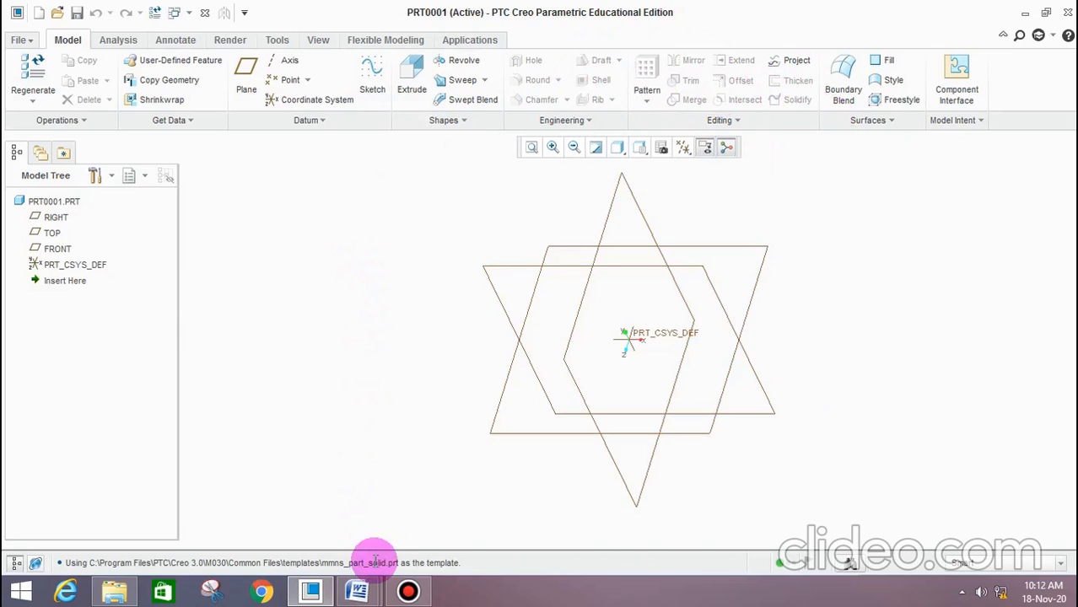
Switch to the Word document "cad experiments only", review the detail drawings of the press tool parts, and return to Creo Parametric
left_click(379, 588)
left_click(448, 502)
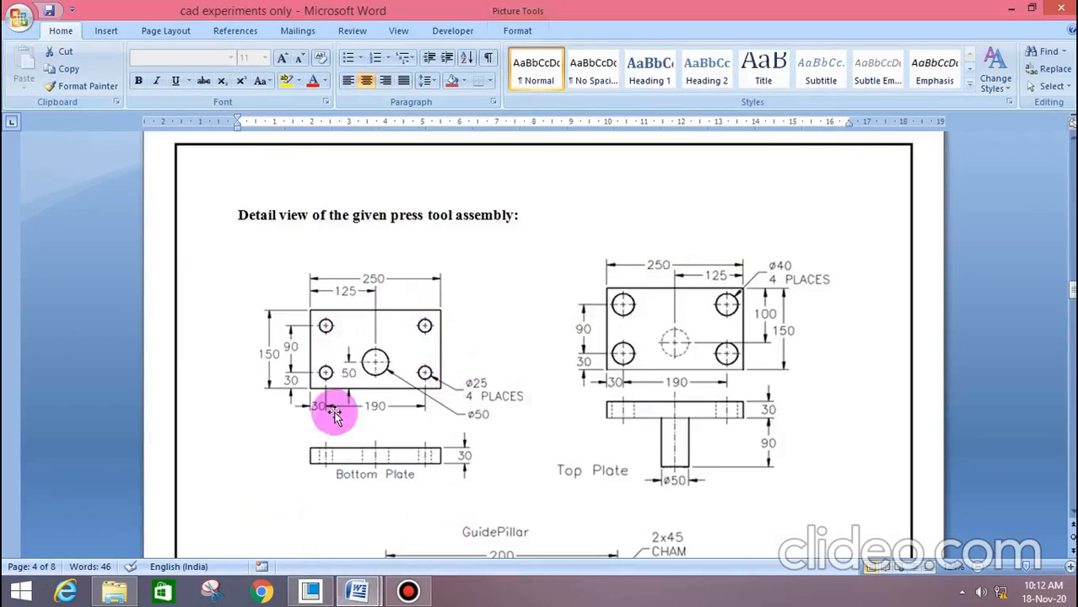
scroll(544, 365, "down", 2)
scroll(561, 373, "up", 1)
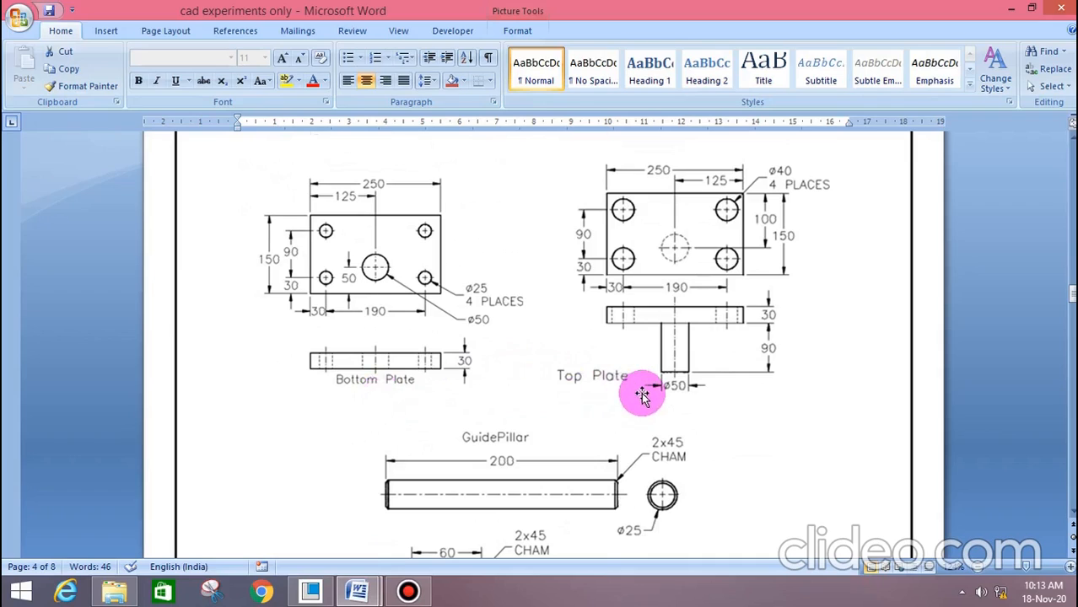
scroll(628, 396, "down", 3)
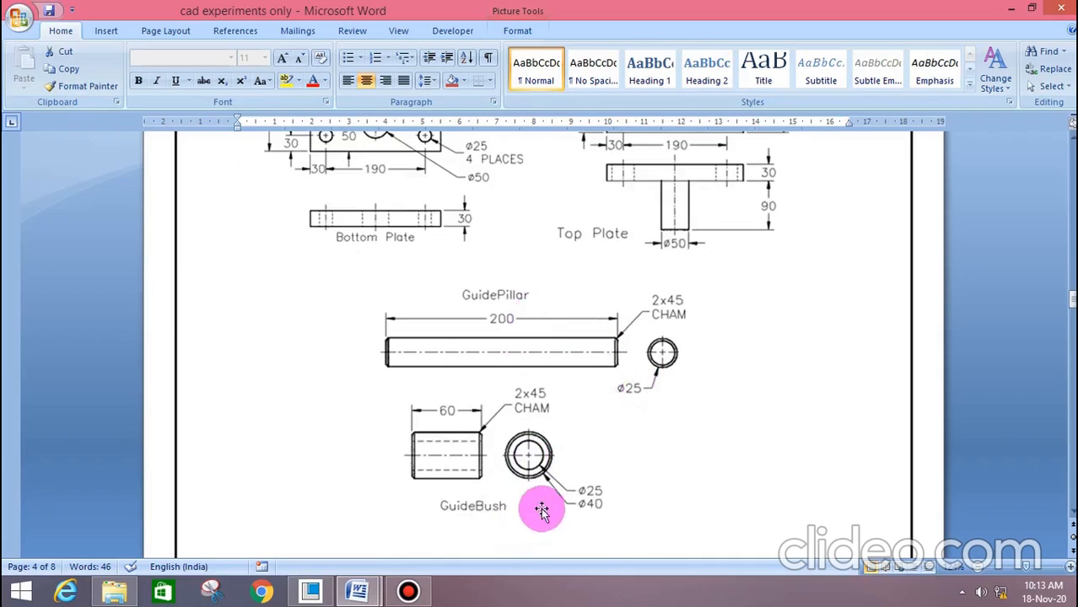
scroll(664, 480, "up", 3)
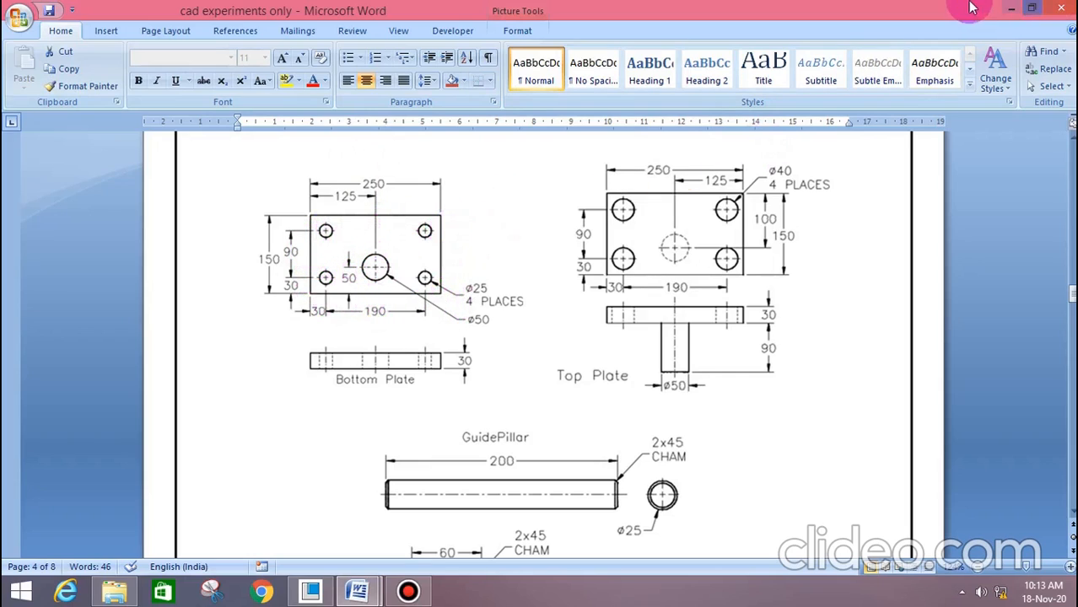
left_click(1012, 9)
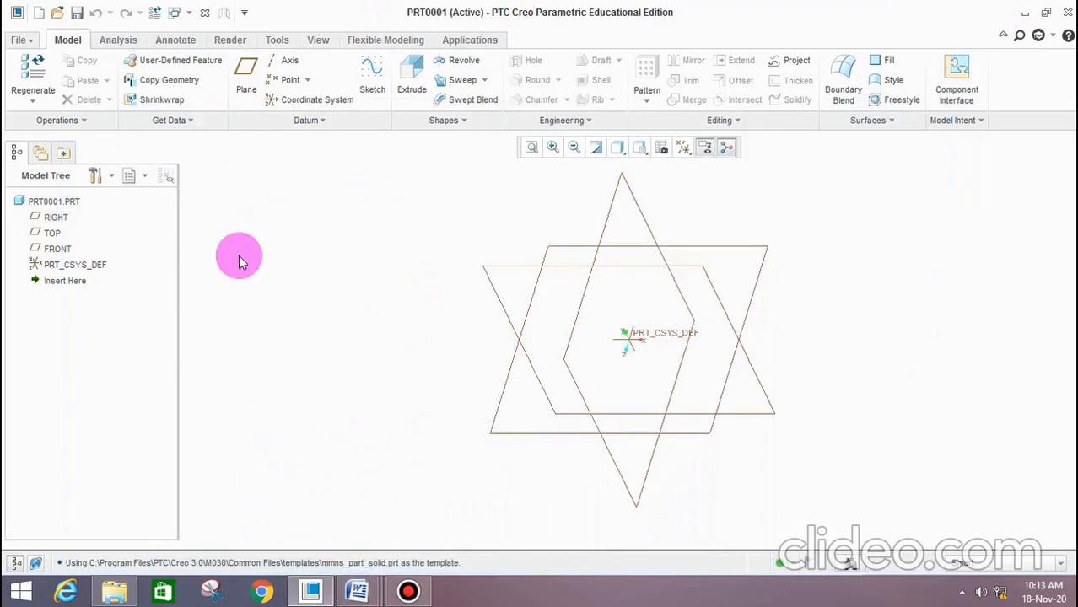
Start an Extrude with a sketch on the TOP plane and orient the sketching plane parallel to the screen
left_click(413, 90)
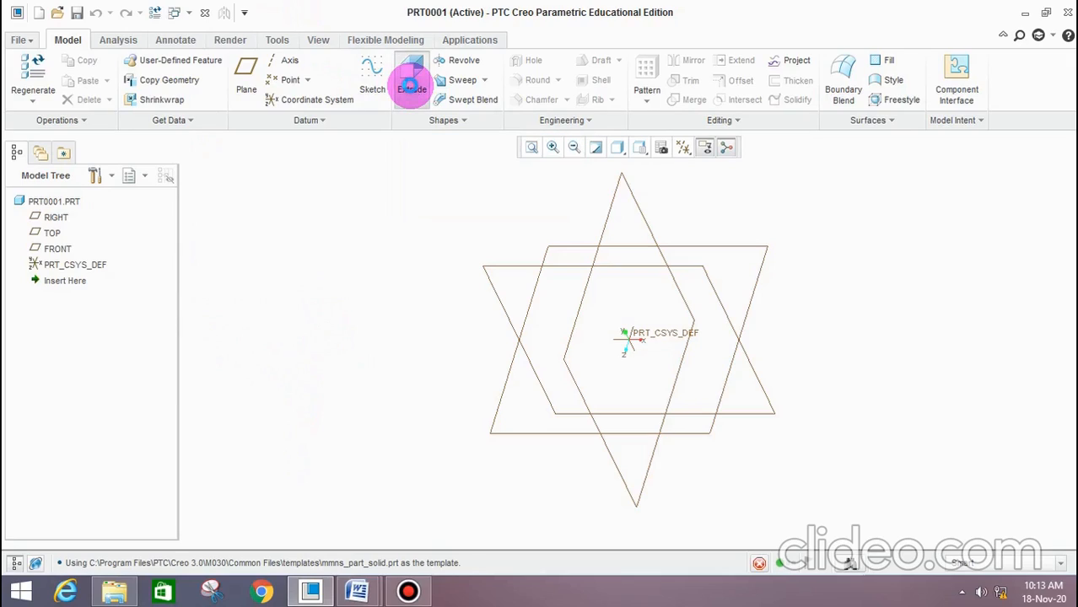
left_click(53, 233)
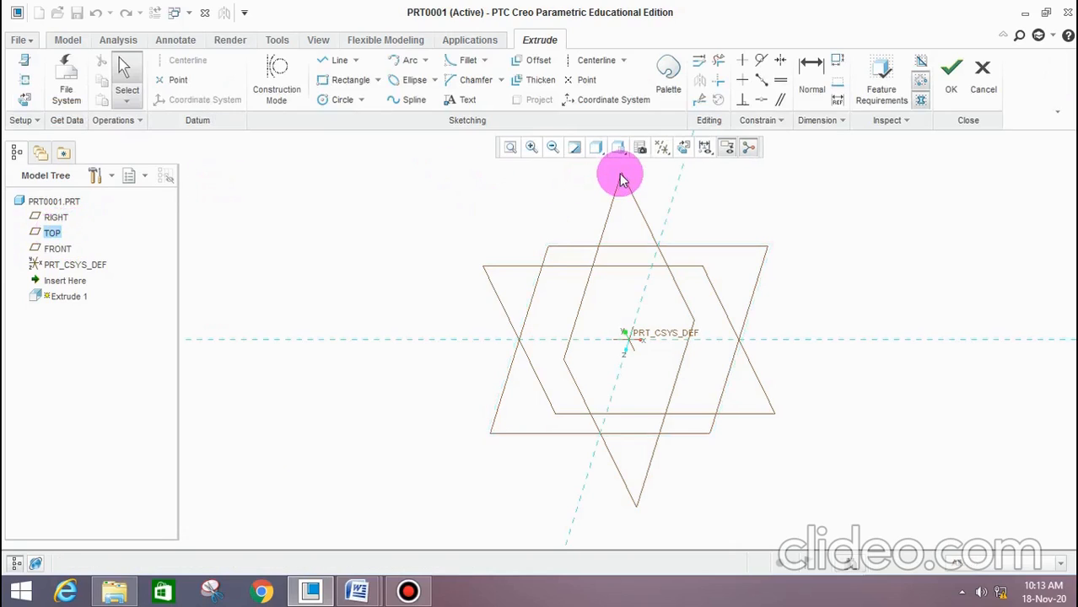
left_click(686, 152)
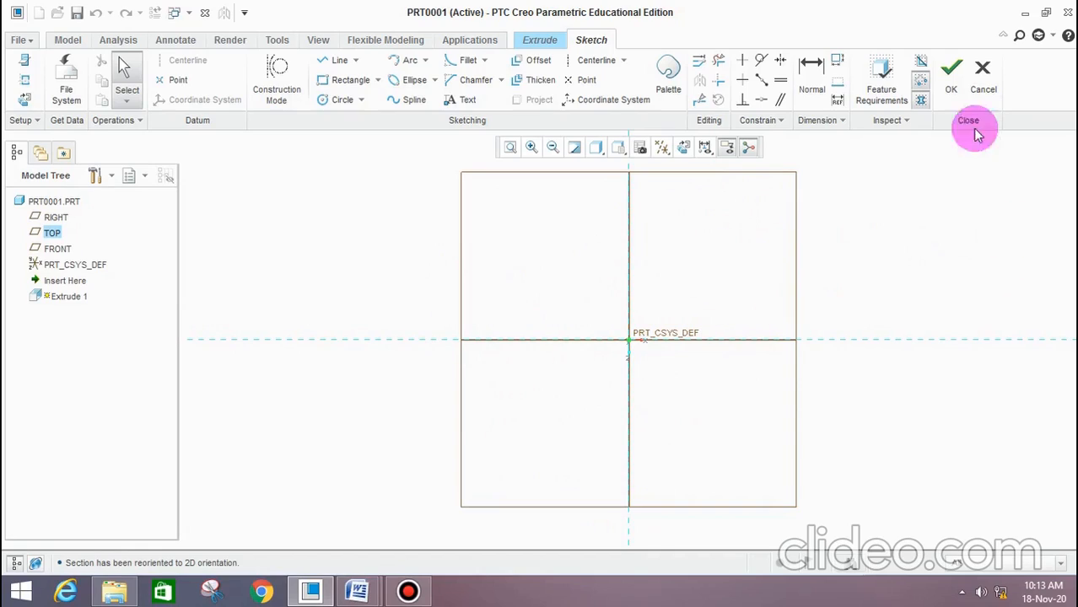
Sketch a center rectangle about 331 by 221 mm at the origin and place its dimensions outside the outline
left_click(378, 80)
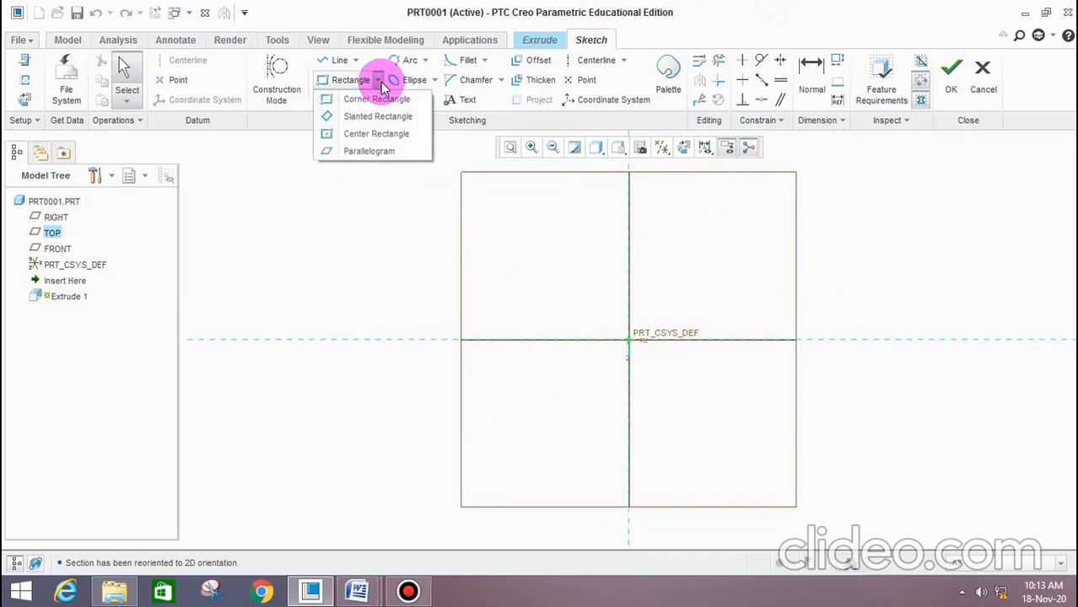
left_click(369, 137)
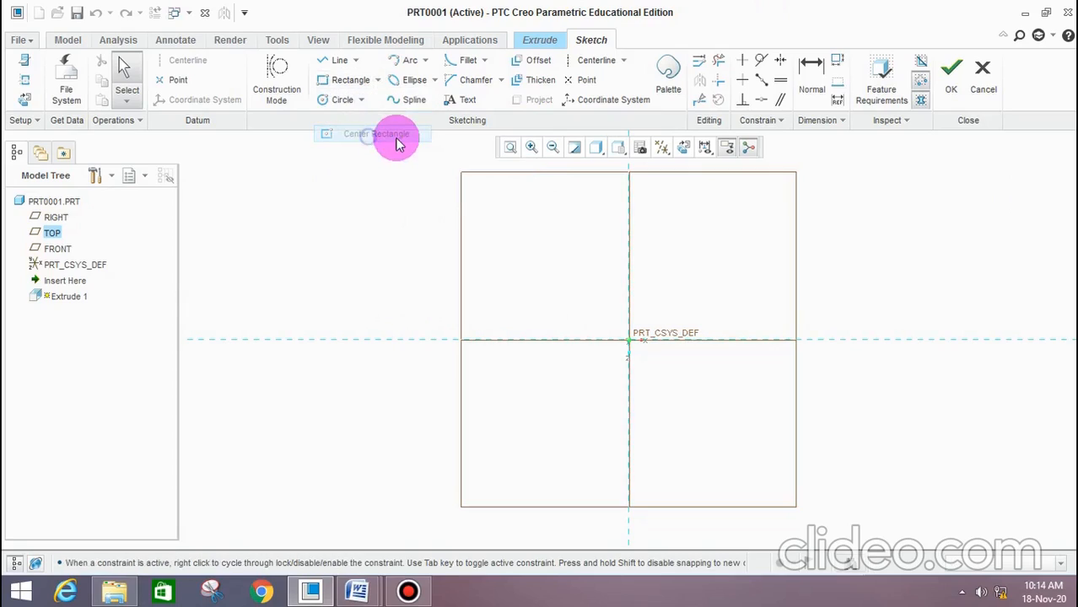
left_click(628, 341)
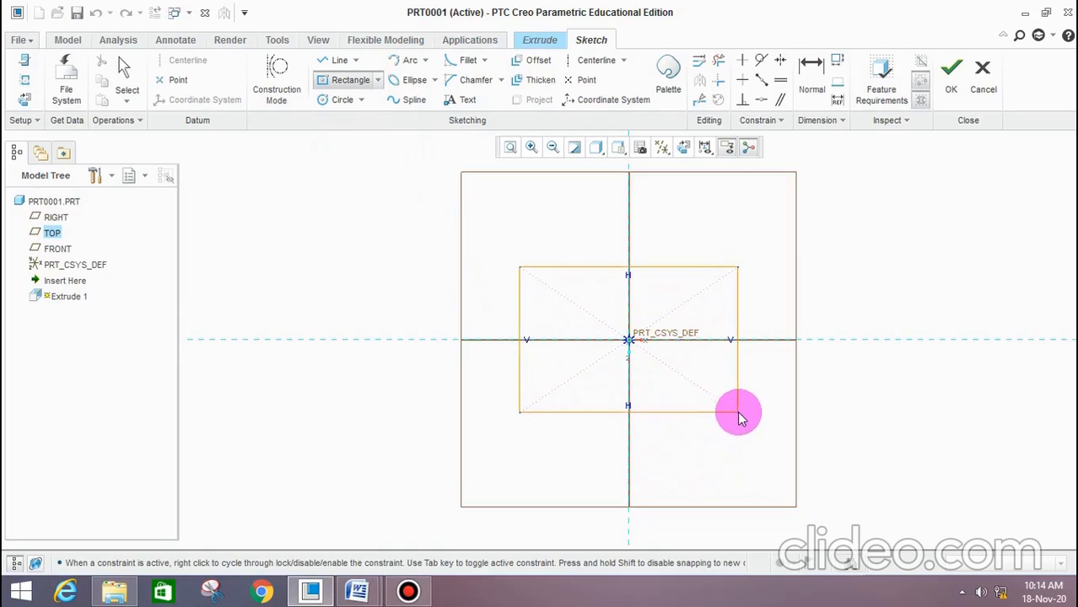
left_click(738, 413)
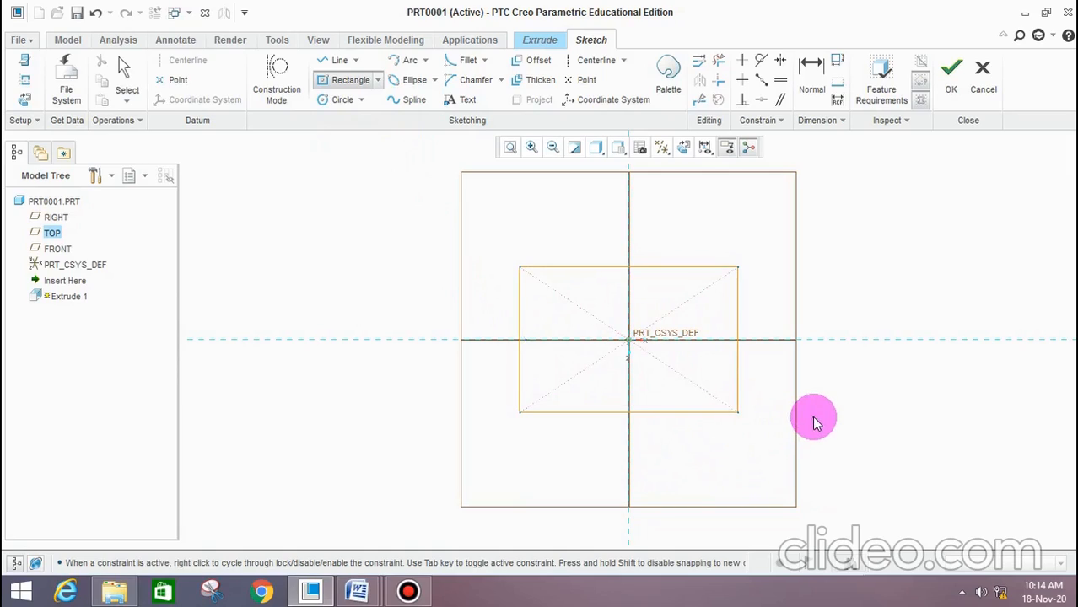
middle_click(815, 422)
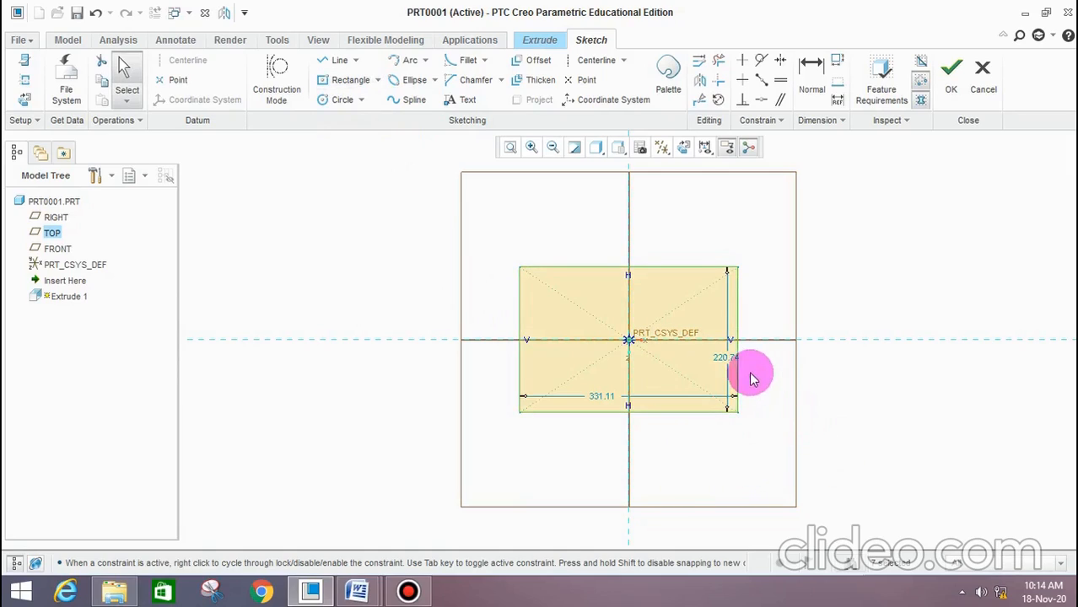
left_click_drag(740, 363, 765, 358)
left_click_drag(593, 396, 601, 440)
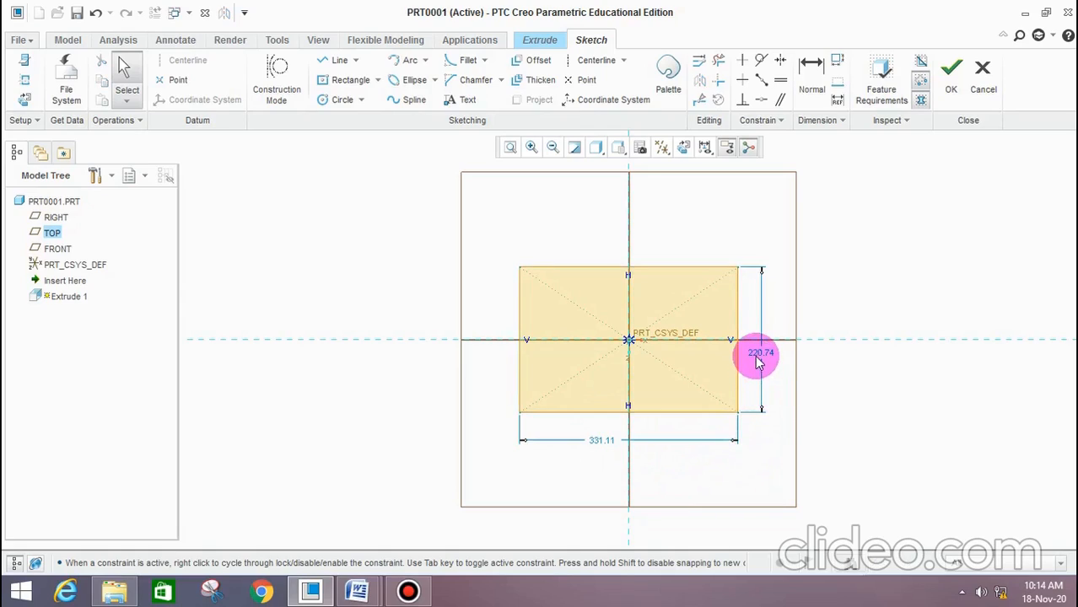
Check the bottom plate drawing in Word, then set the rectangle's height to 150 mm and its width to 250 mm
double_click(759, 358)
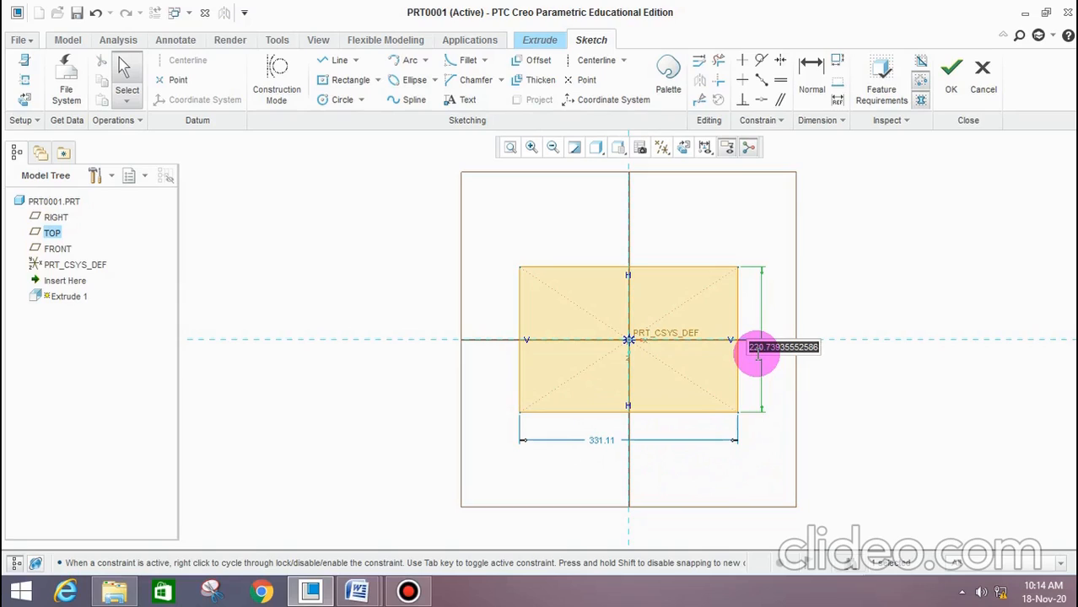
left_click(358, 591)
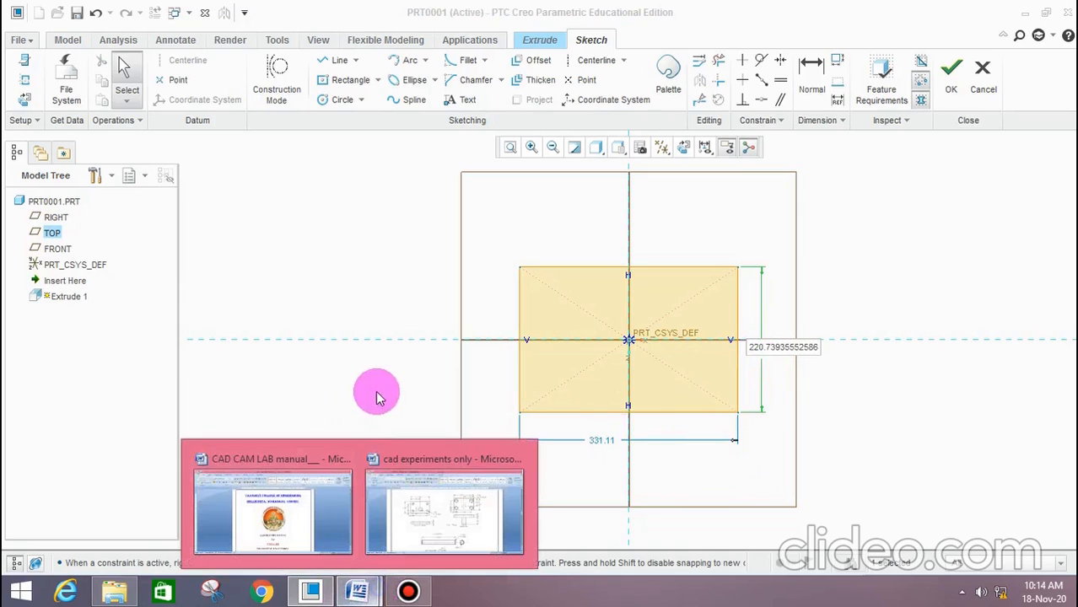
left_click(446, 493)
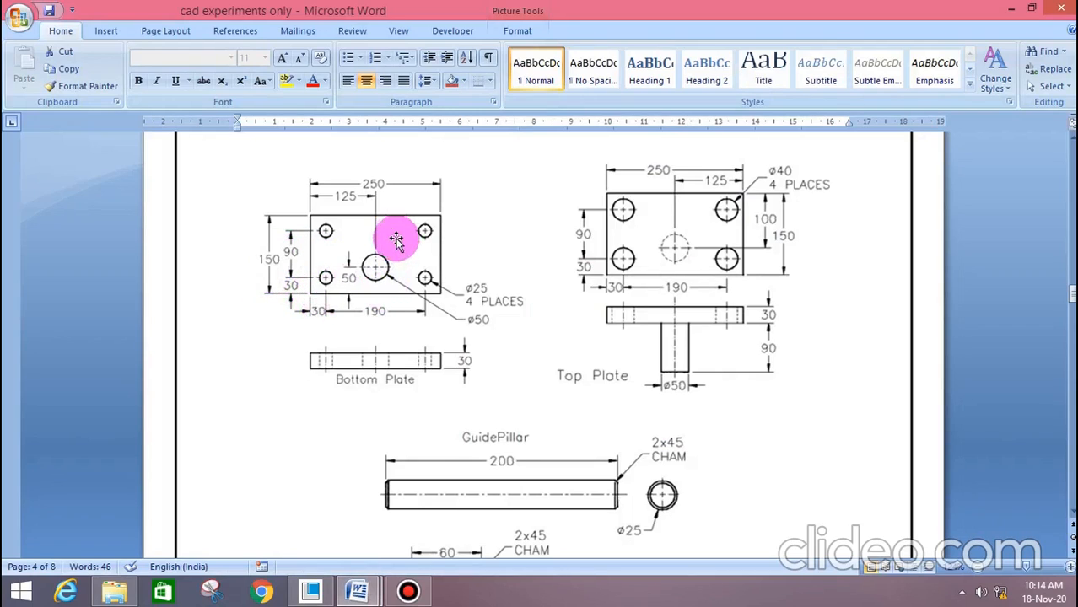
left_click(311, 593)
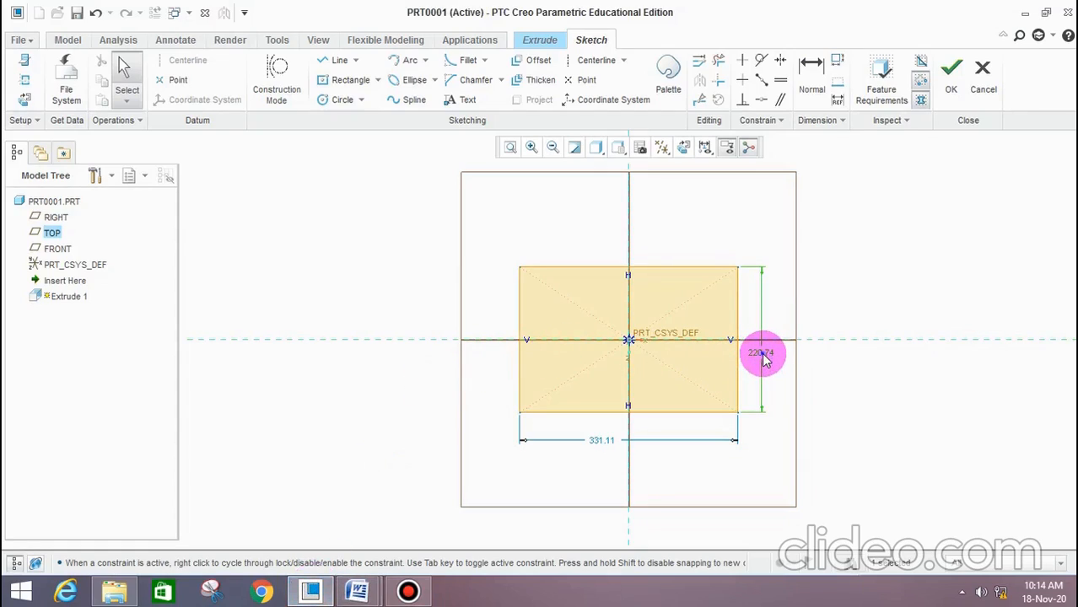
double_click(763, 355)
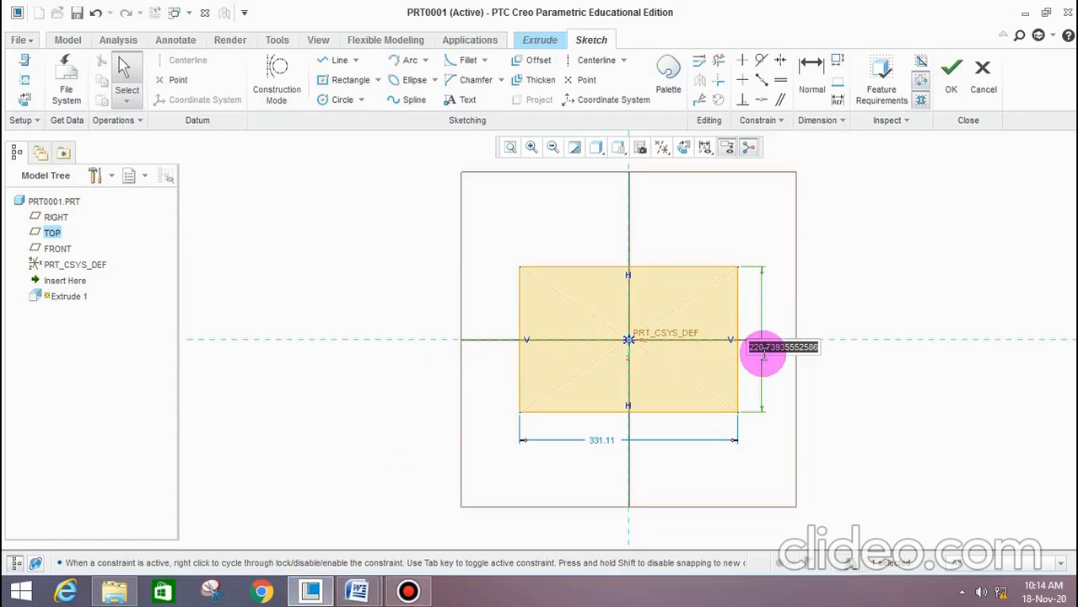
type("150")
middle_click(759, 351)
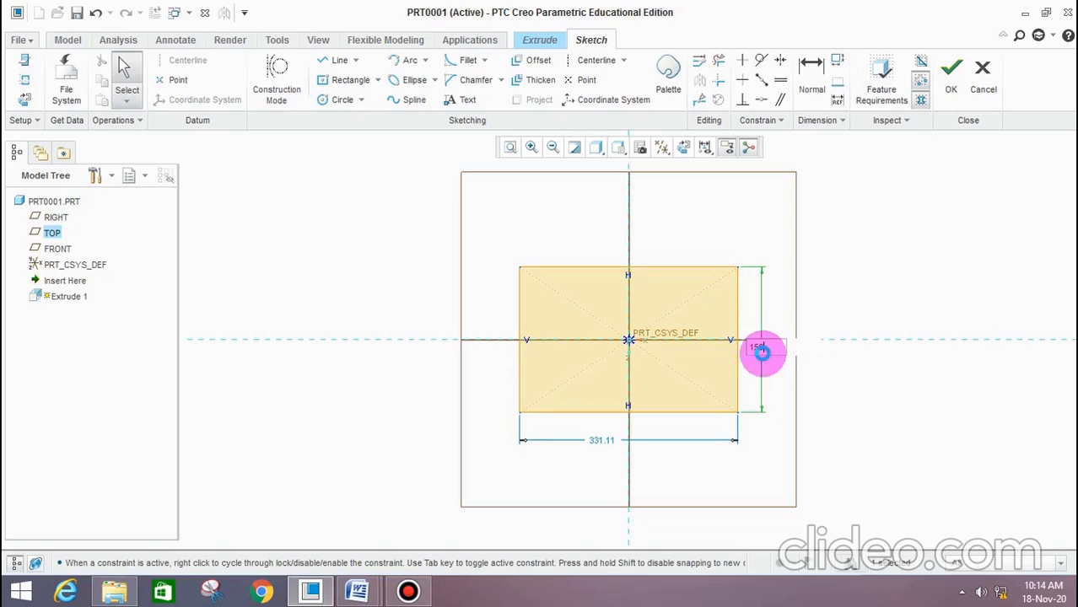
double_click(582, 445)
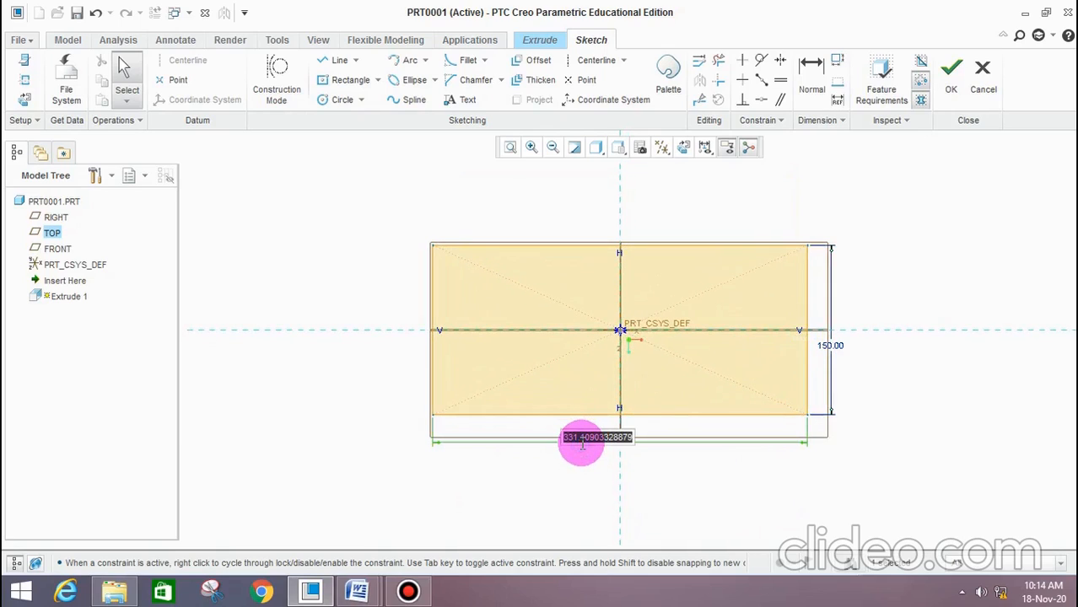
type("250")
middle_click(578, 441)
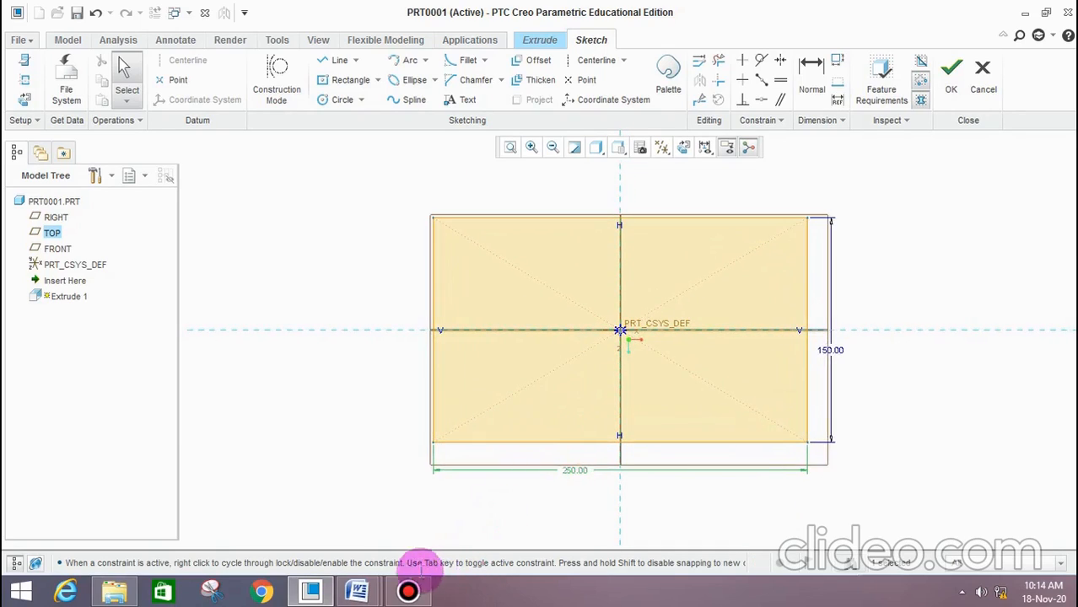
Check the hole layout in Word, then sketch a circle about 38 mm in diameter, about 29 mm and 33 mm inside the rectangle's lower-left corner
left_click(356, 590)
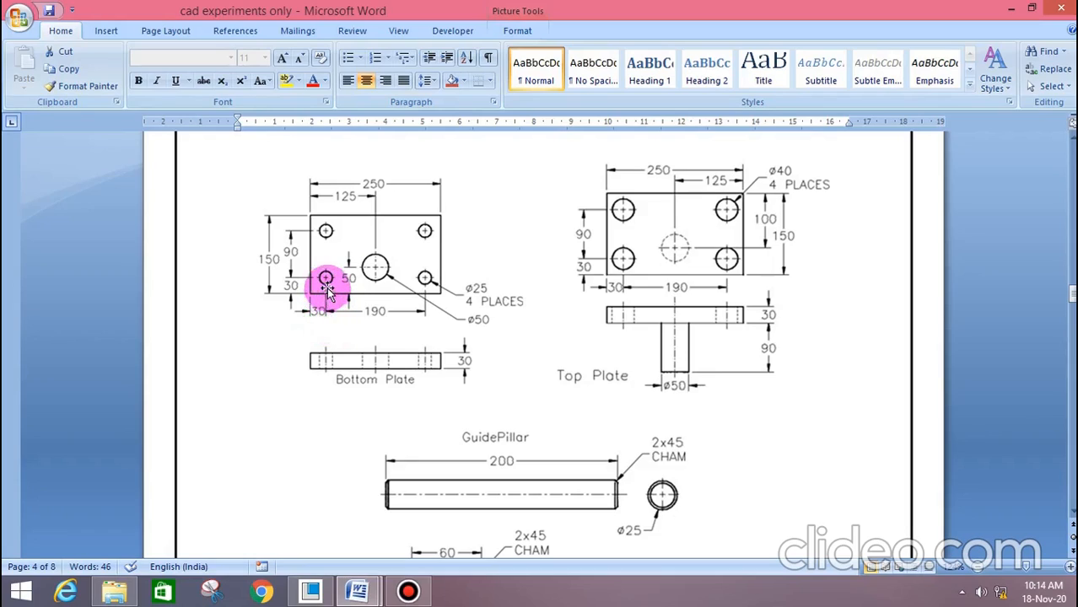
left_click(314, 593)
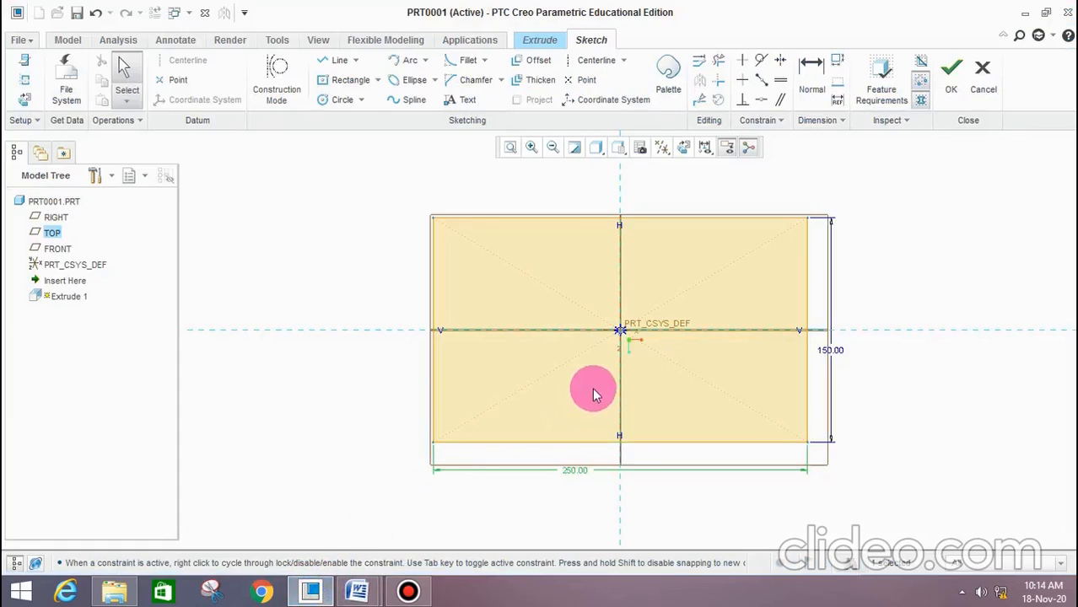
left_click(339, 99)
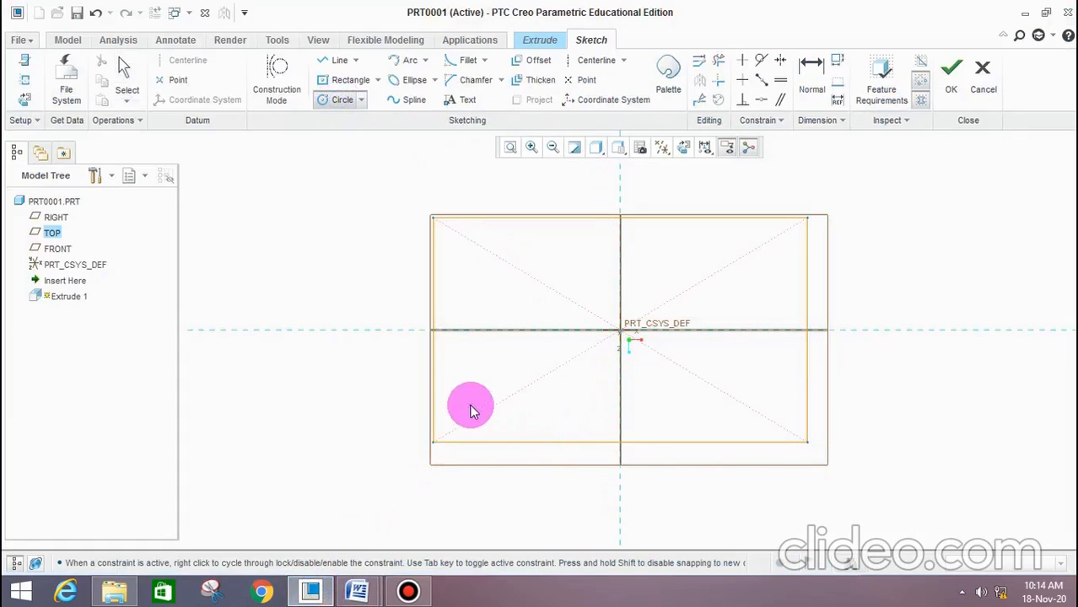
left_click(477, 393)
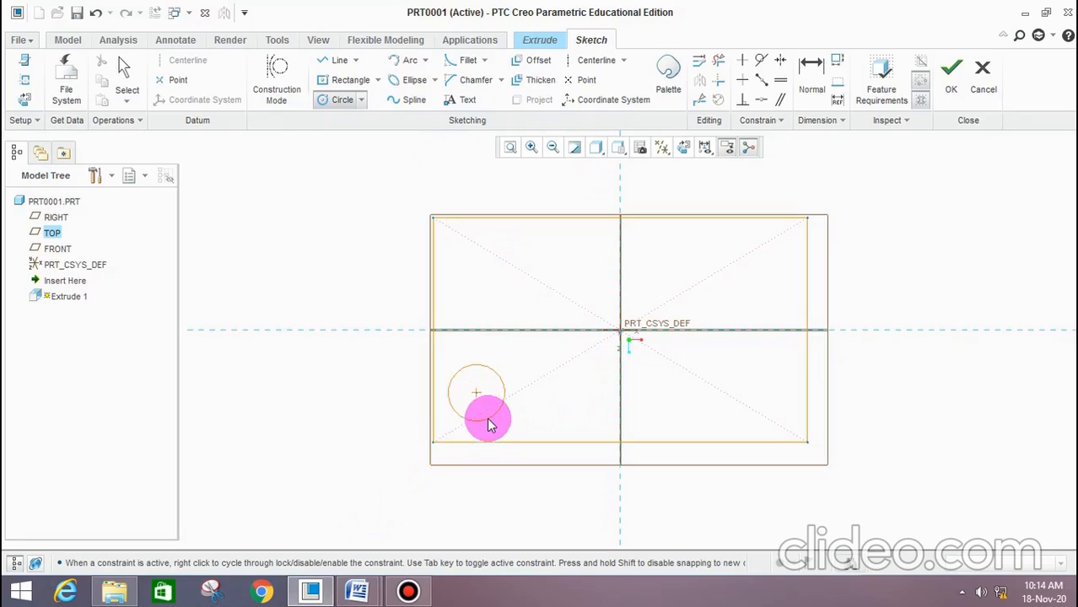
left_click(486, 419)
middle_click(544, 403)
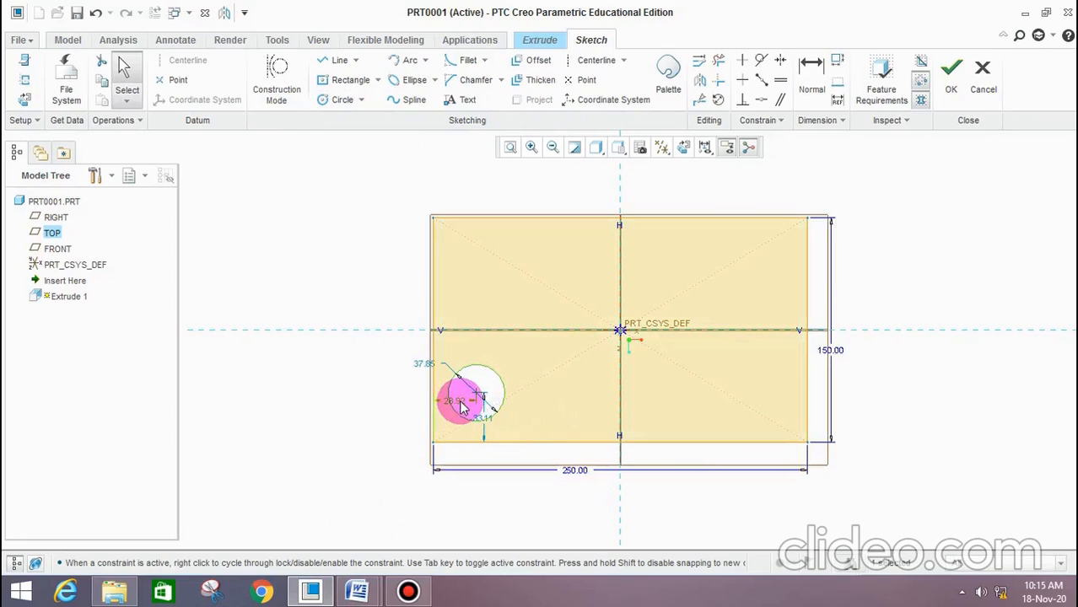
Locate the circle's center 30 mm from the rectangle's left and lower edges and set its diameter to 25 mm
double_click(455, 401)
type("30")
key("Return")
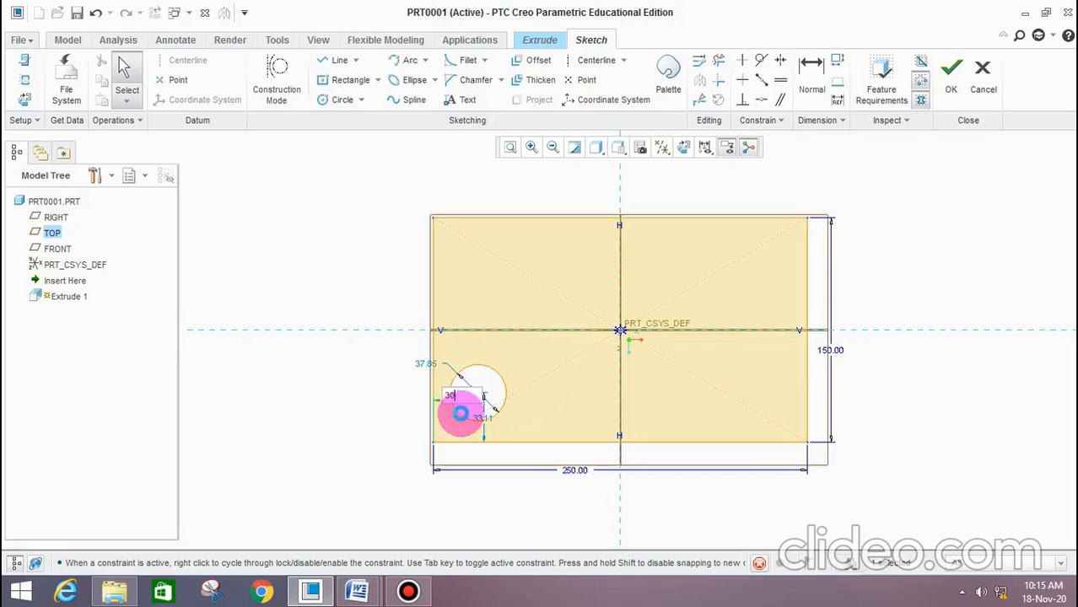
key("Return")
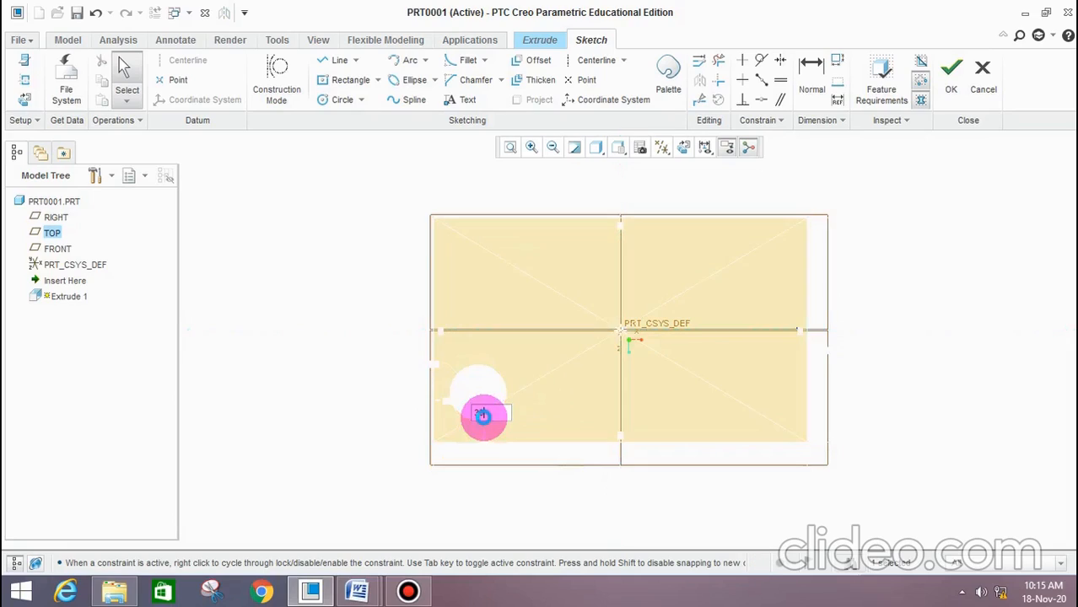
double_click(424, 367)
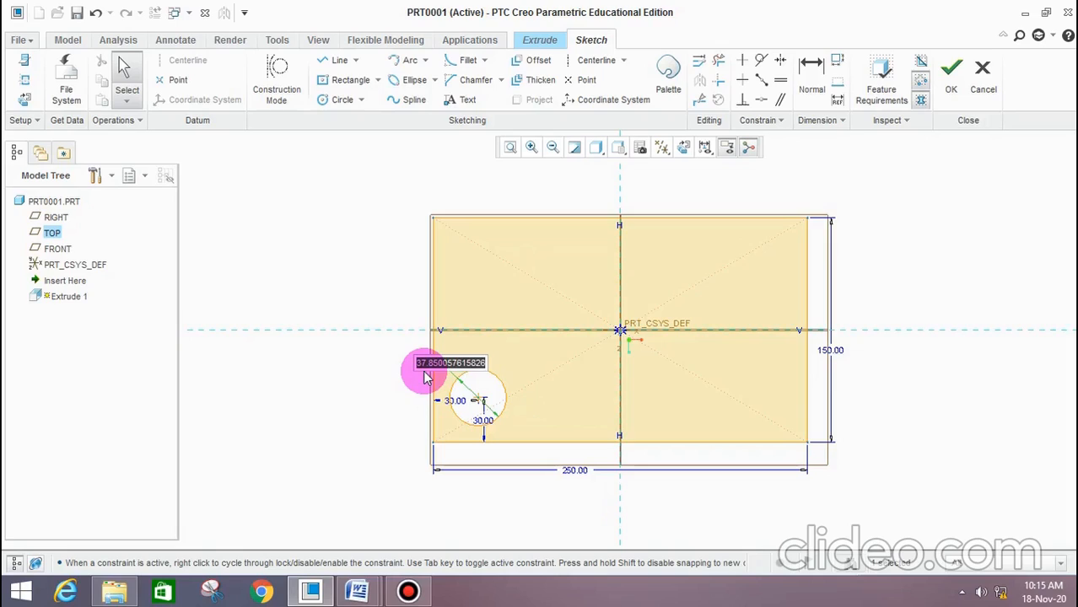
type("25")
key("Return")
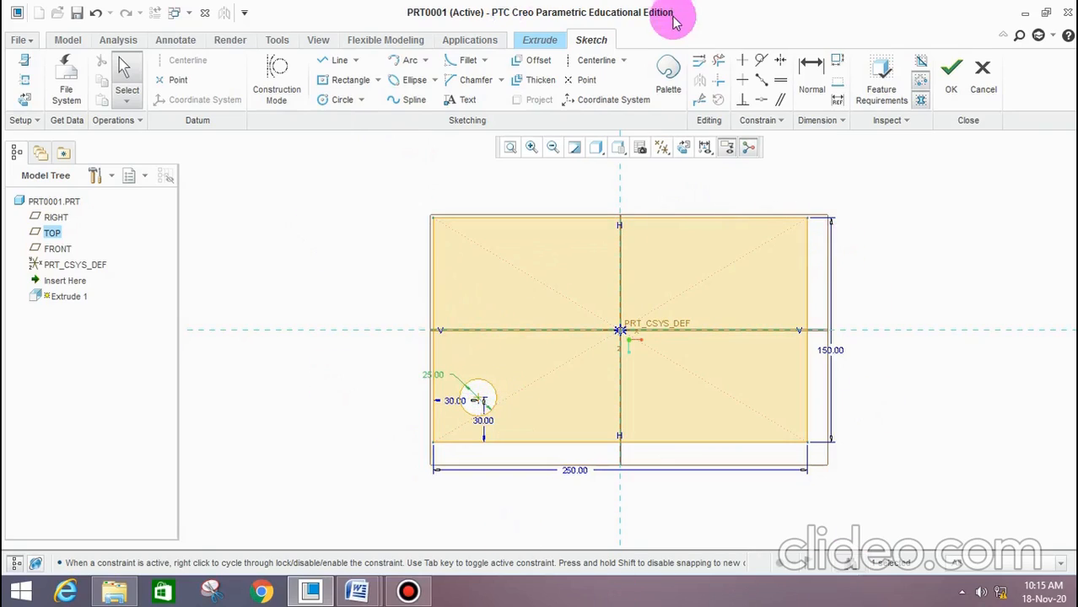
Add a vertical and a horizontal construction centerline through the sketch origin
left_click(595, 67)
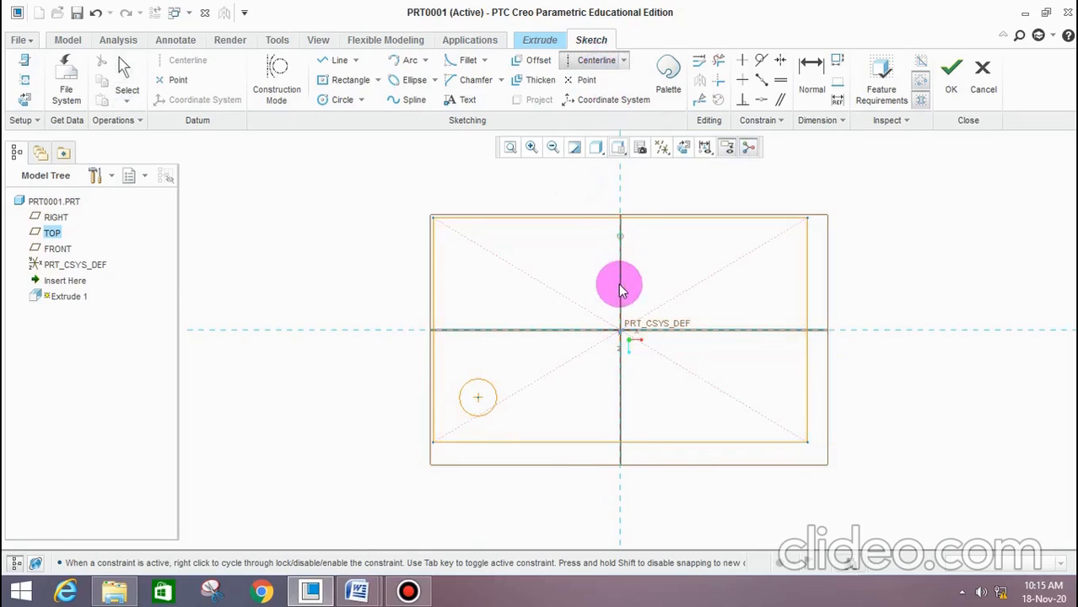
left_click(621, 330)
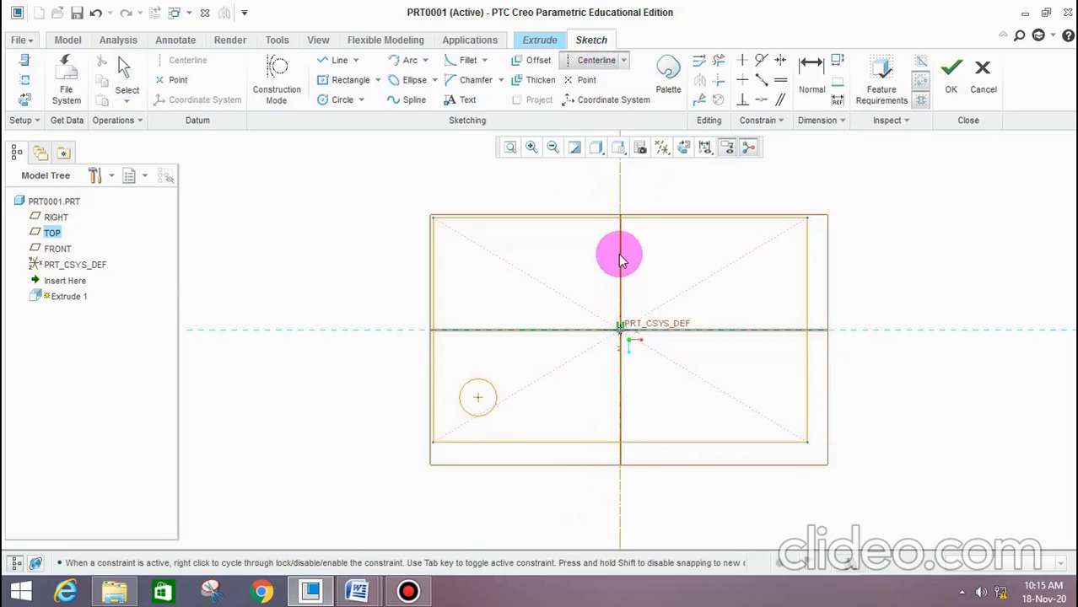
left_click(623, 338)
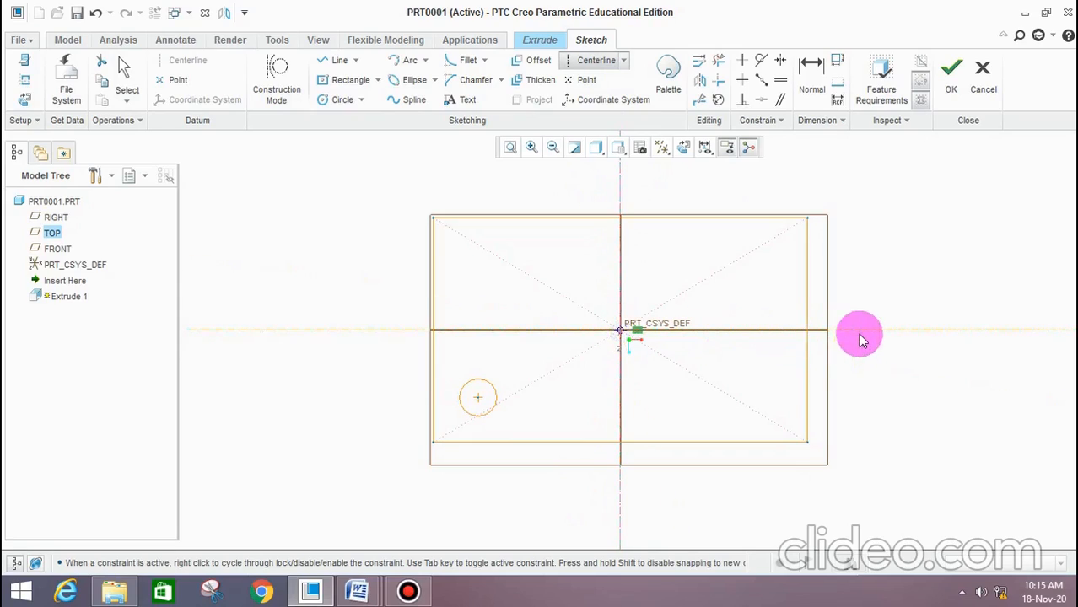
left_click(901, 335)
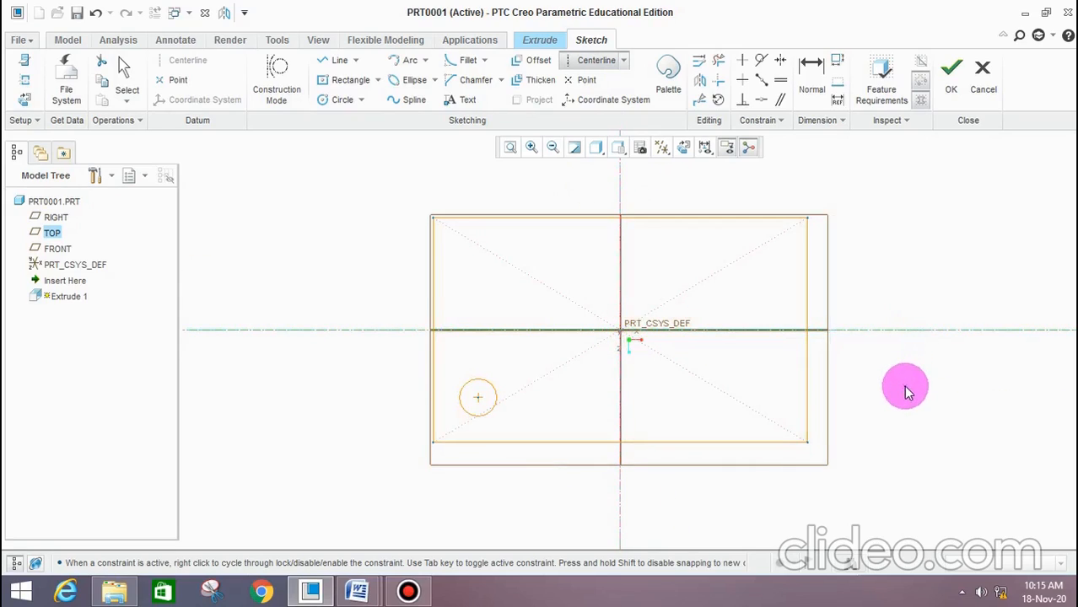
middle_click(912, 376)
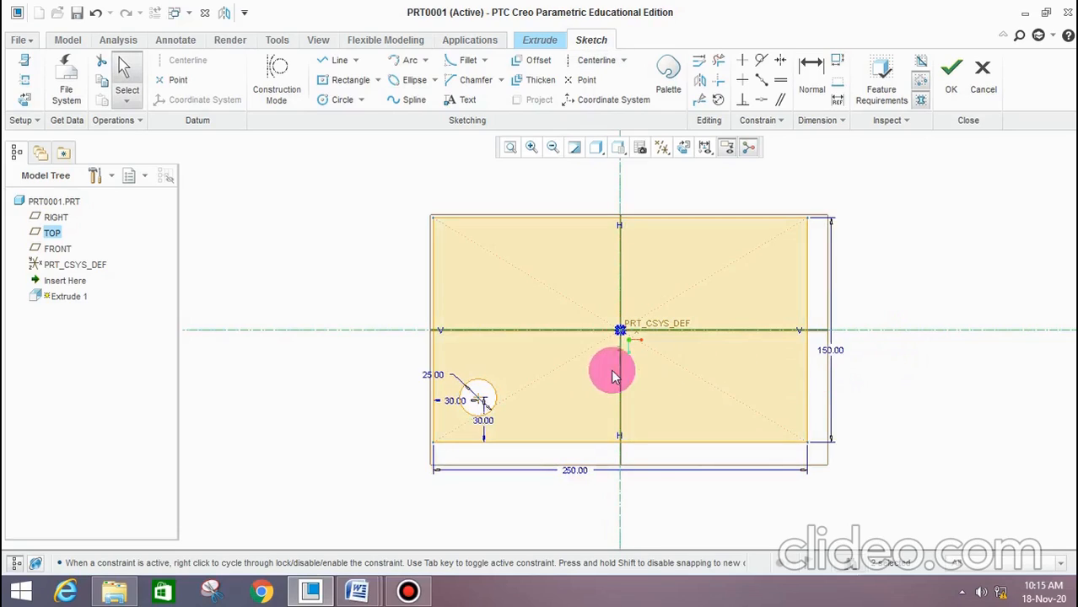
Mirror the 25 mm circle across the vertical and horizontal centerlines so that each corner of the rectangle has one
left_click(497, 390)
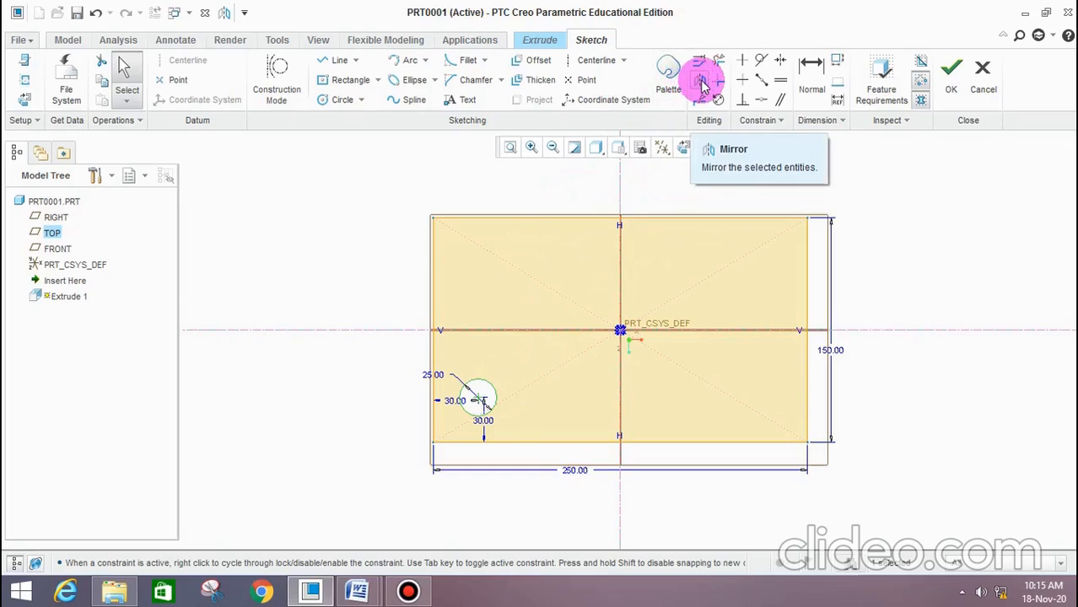
left_click(702, 82)
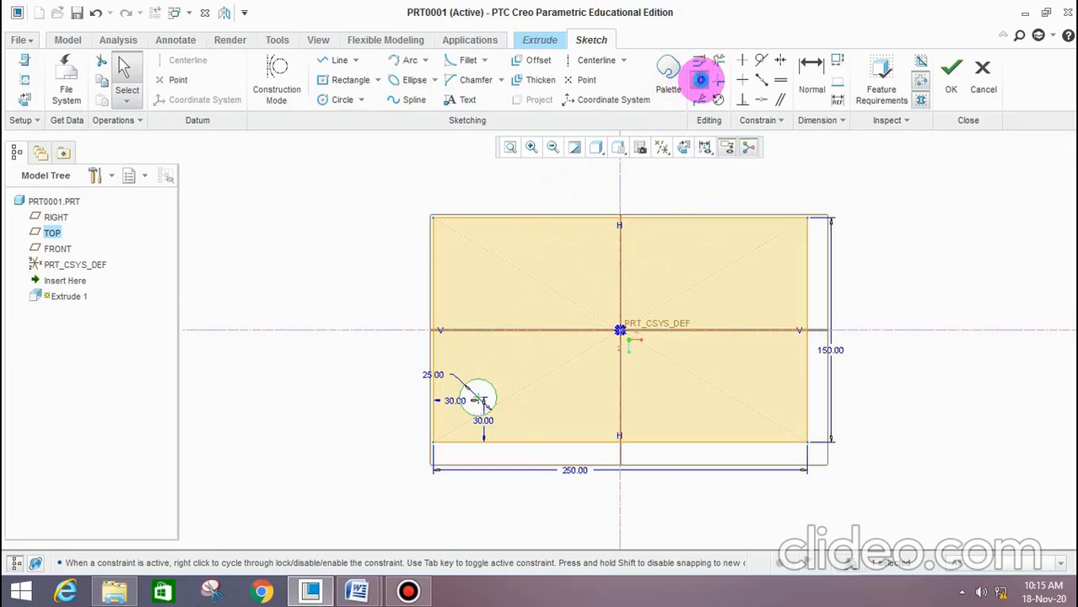
left_click(620, 191)
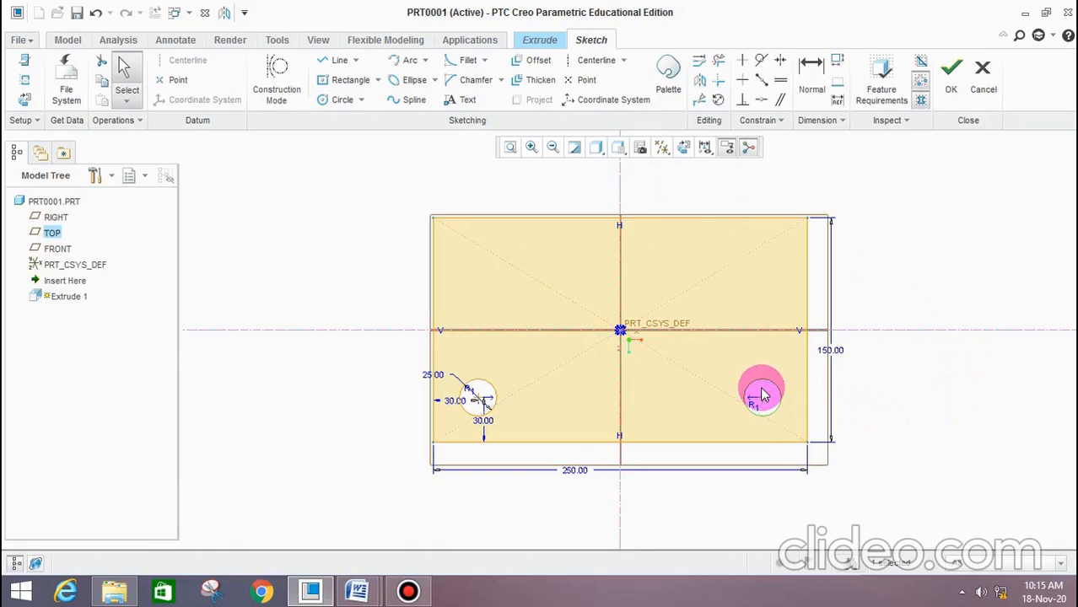
left_click(701, 80)
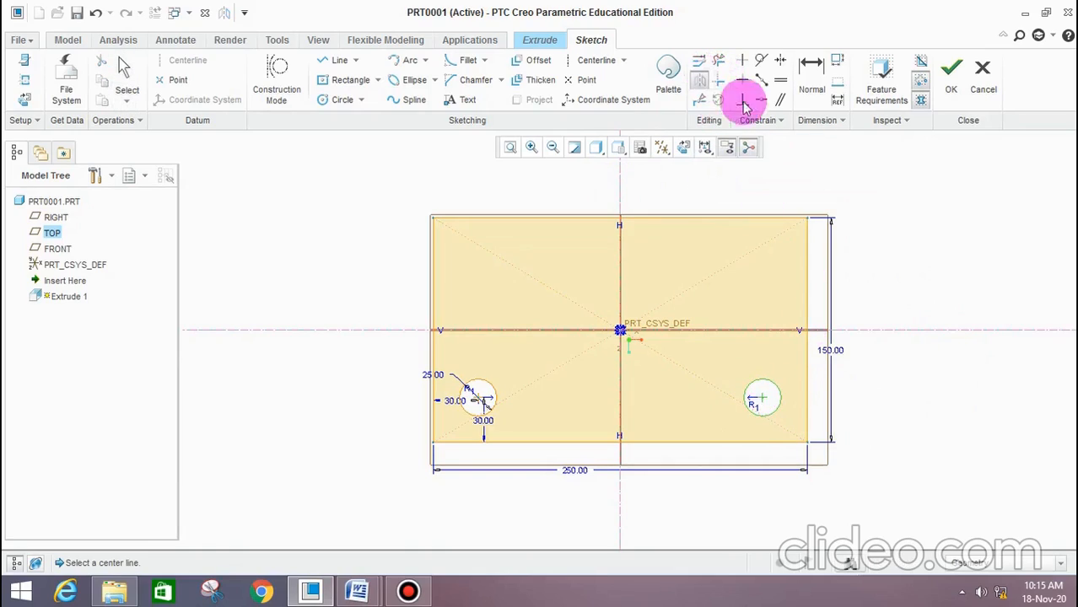
left_click(958, 334)
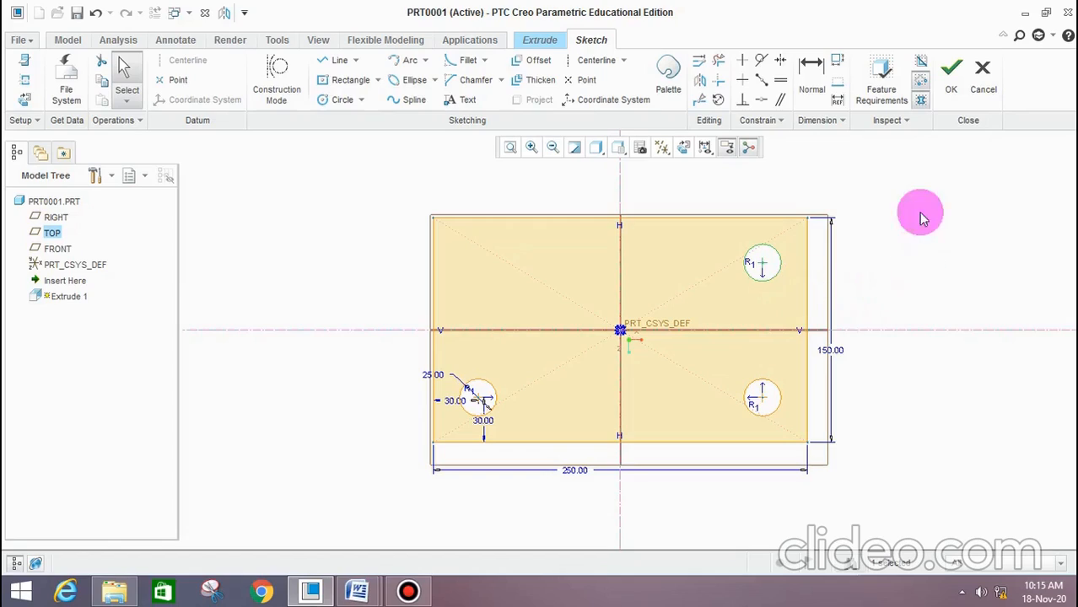
left_click(699, 80)
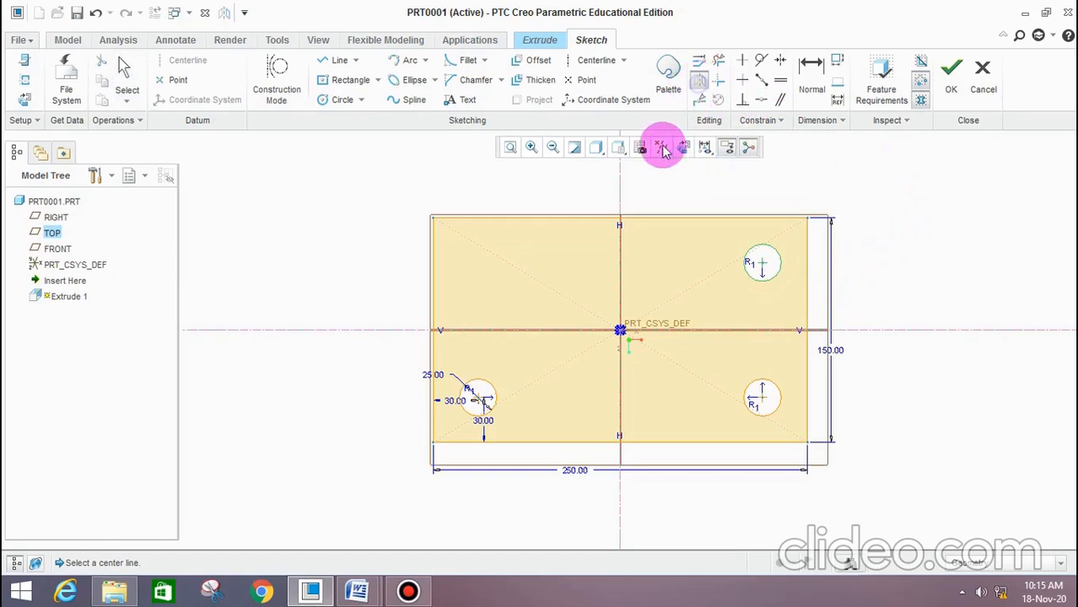
left_click(620, 172)
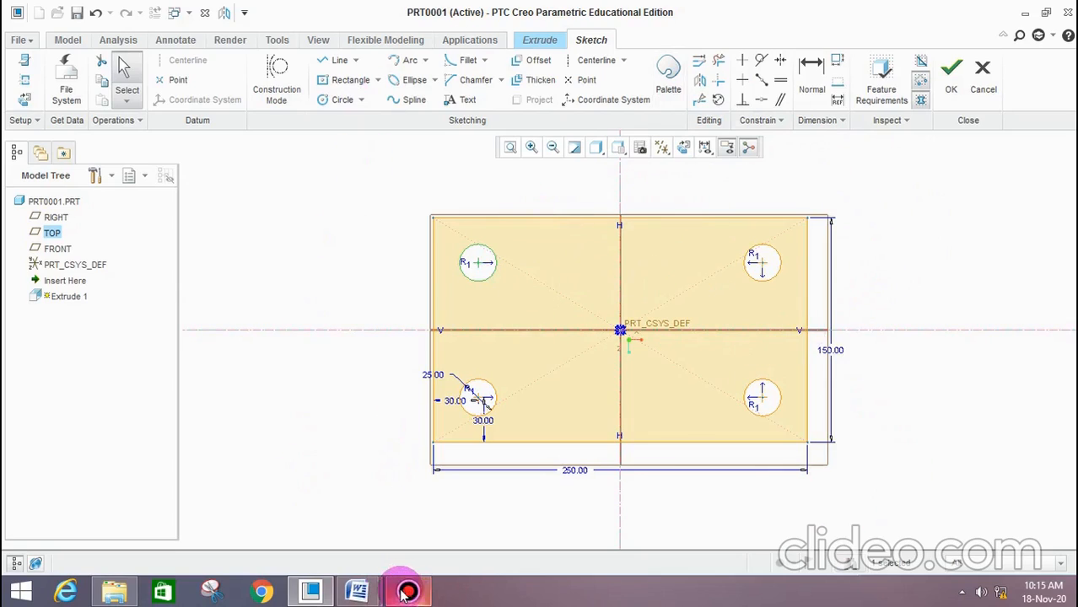
Check the bottom plate drawing in Word, then sketch a circle about 40 mm in diameter on the vertical centerline, about 31 mm below the origin
left_click(370, 593)
left_click(429, 511)
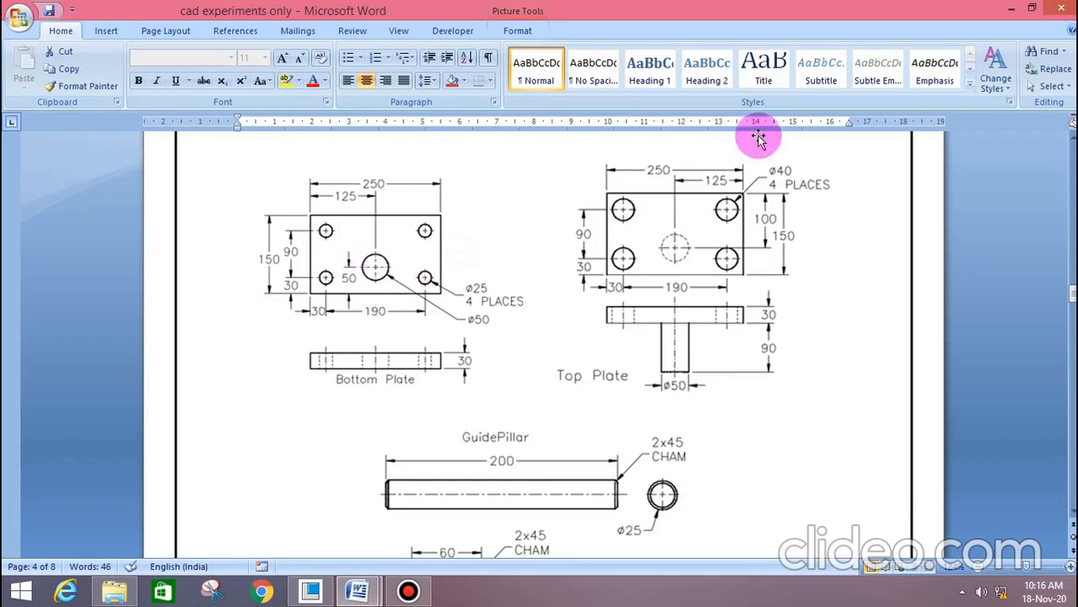
left_click(1010, 17)
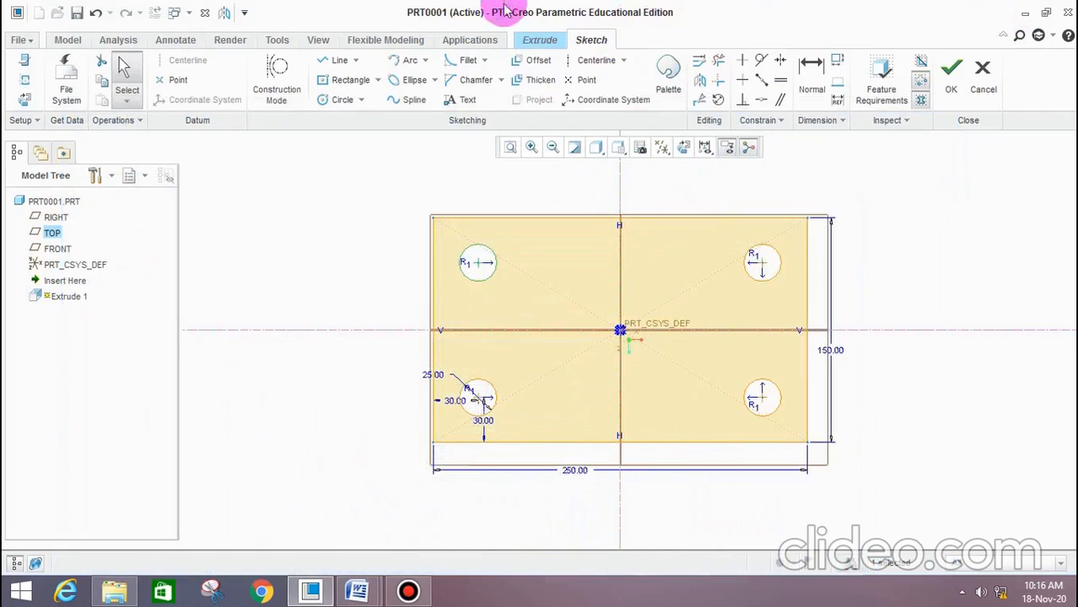
left_click(331, 99)
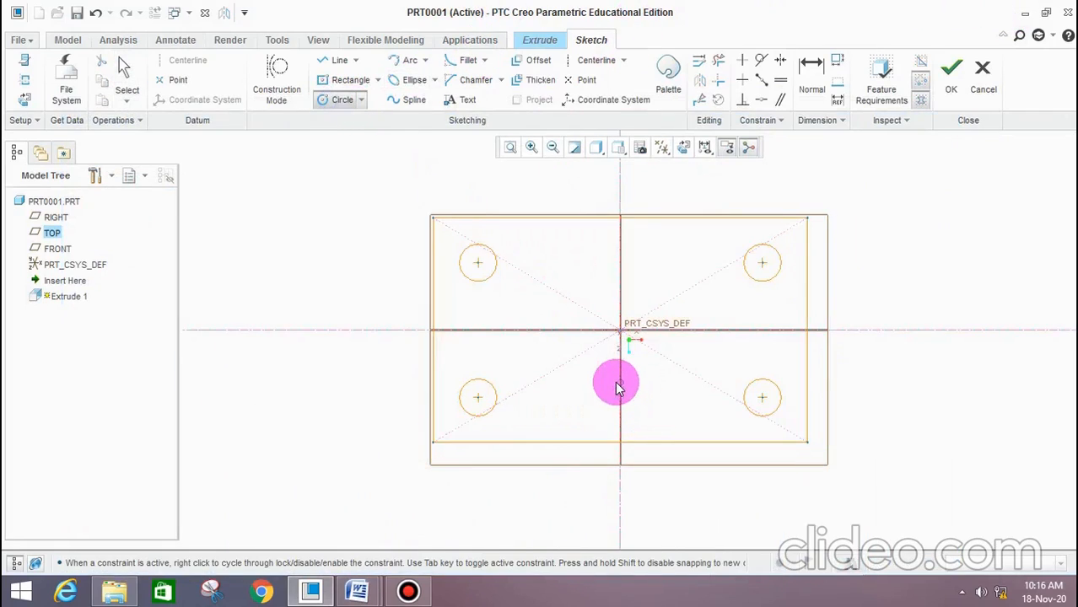
left_click(624, 380)
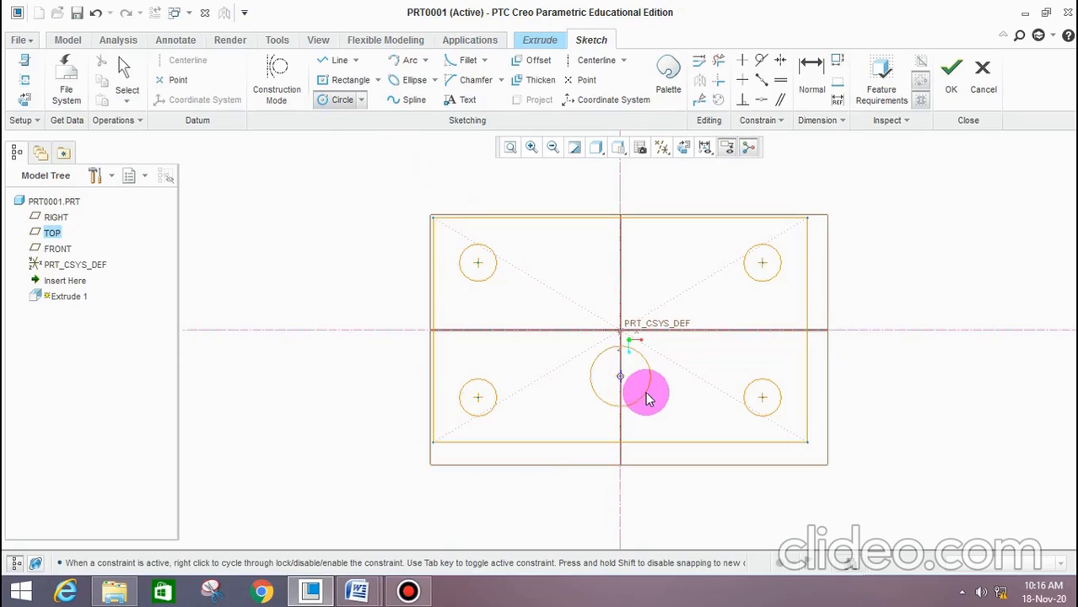
middle_click(675, 392)
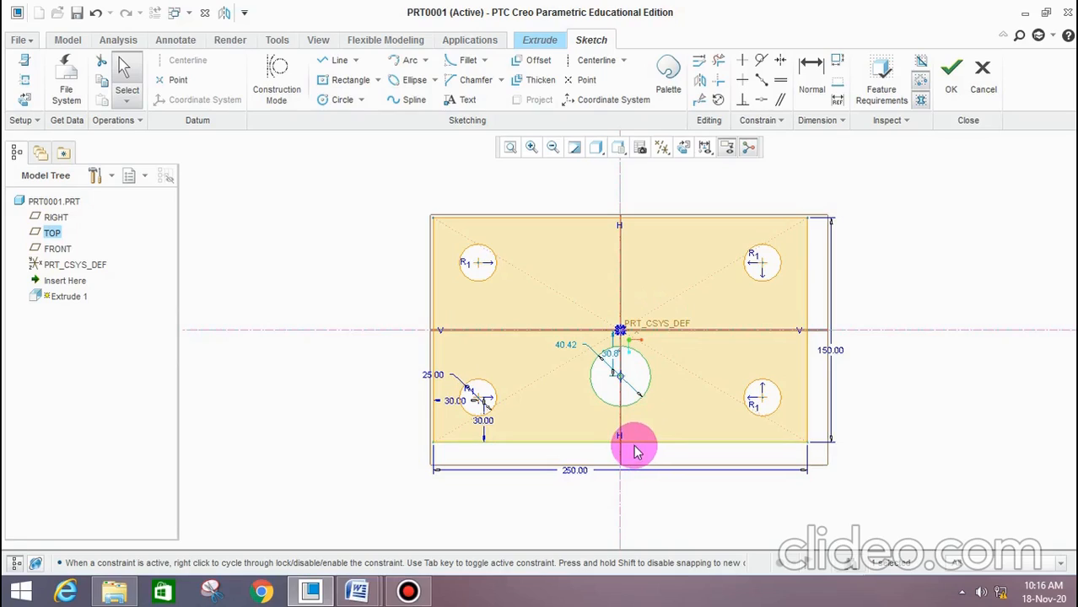
Dimension the central circle's center 50 mm from the rectangle's lower edge and set its diameter to 50 mm
left_click(809, 68)
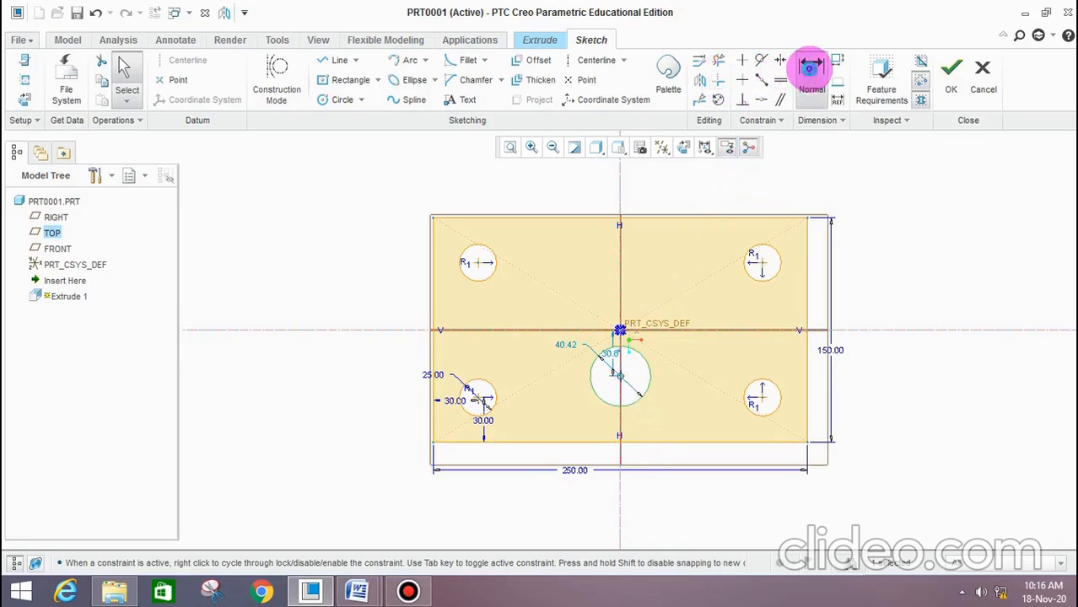
left_click(621, 381)
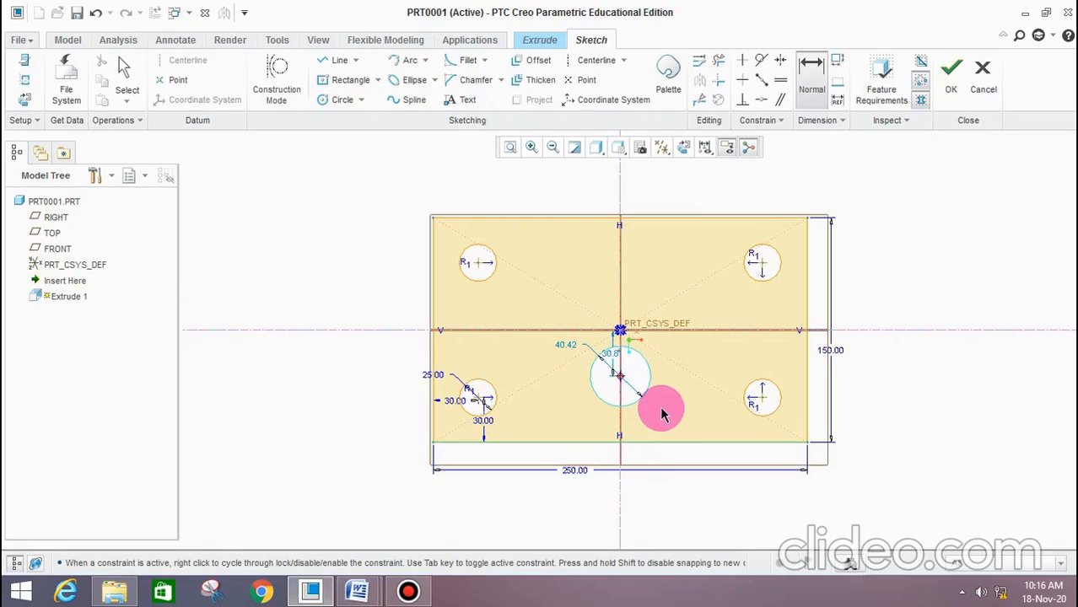
key("Return")
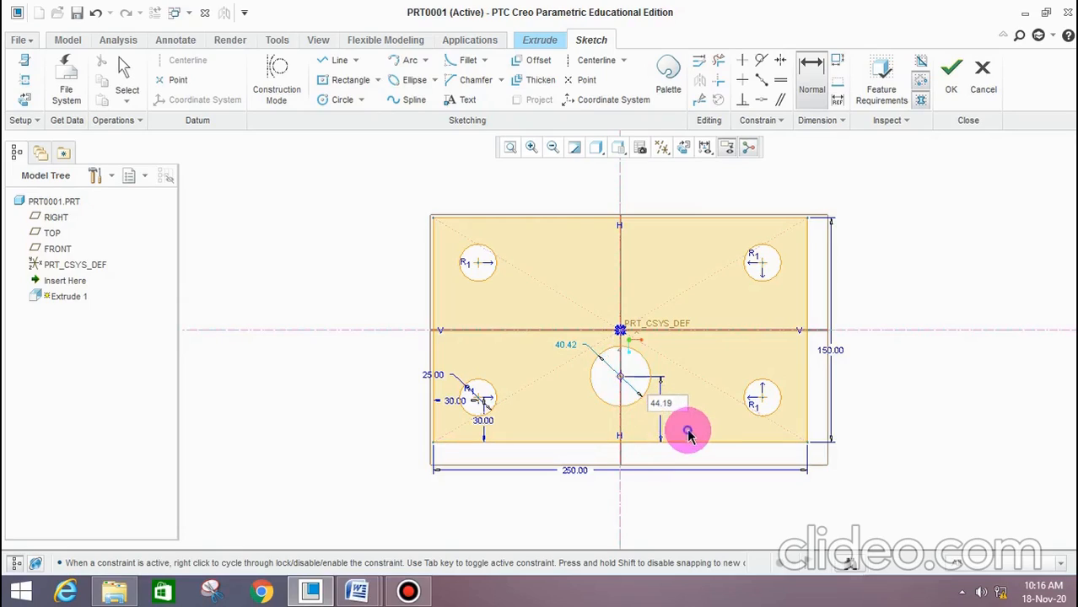
double_click(662, 411)
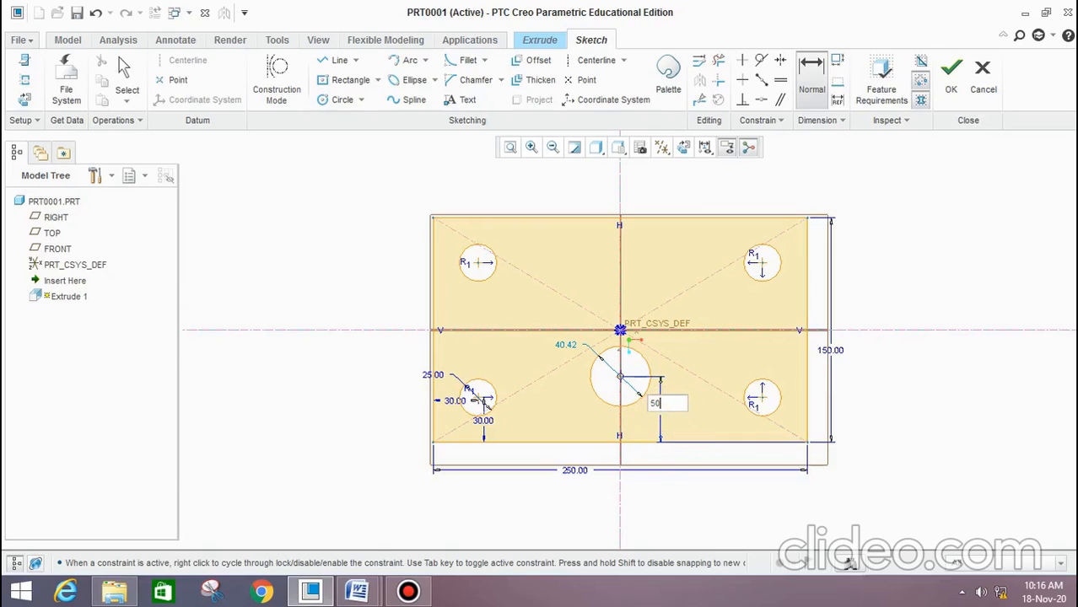
left_click(681, 408)
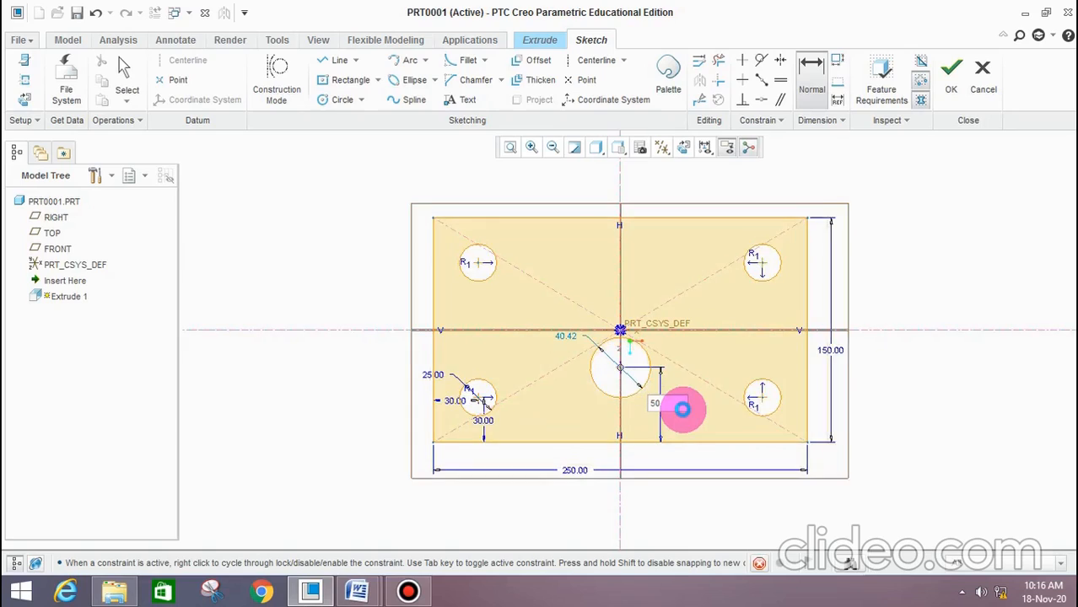
double_click(571, 335)
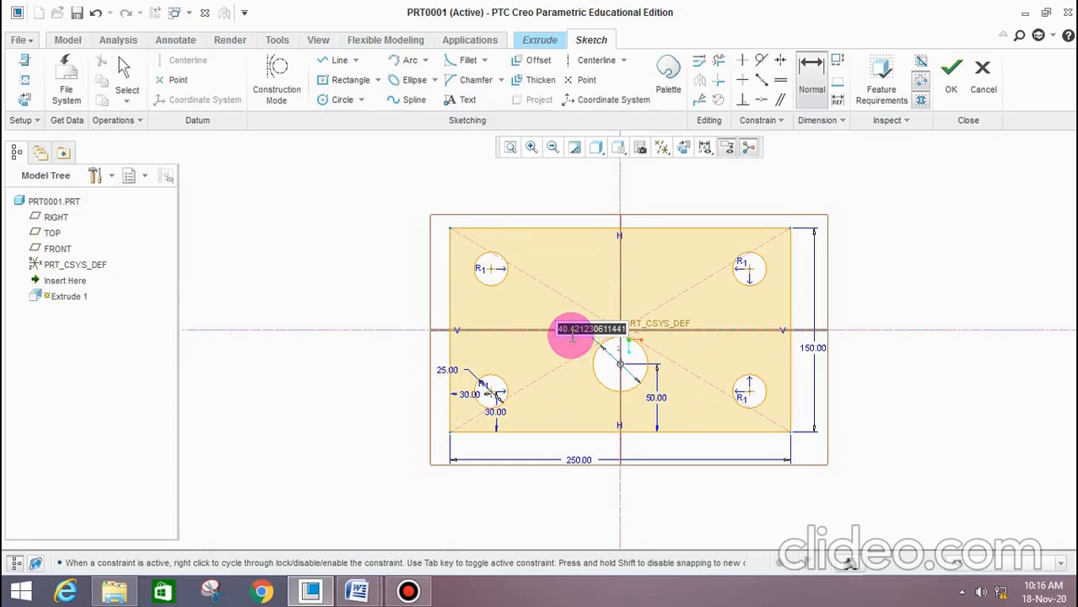
type("50")
left_click(571, 331)
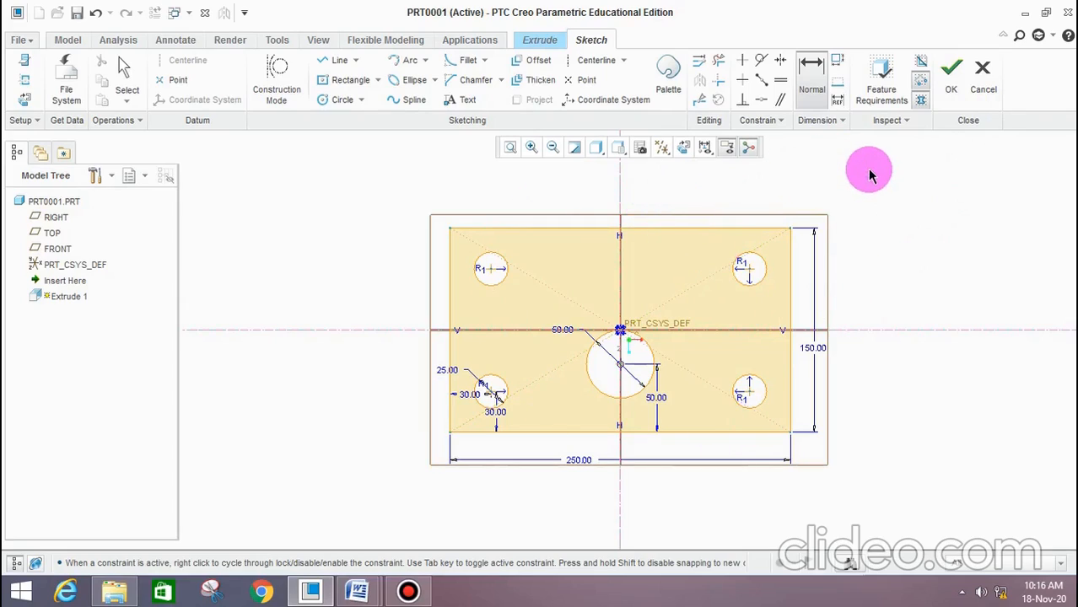
Finish the sketch and set the extrusion to extend symmetrically on both sides of the sketching plane
left_click(954, 85)
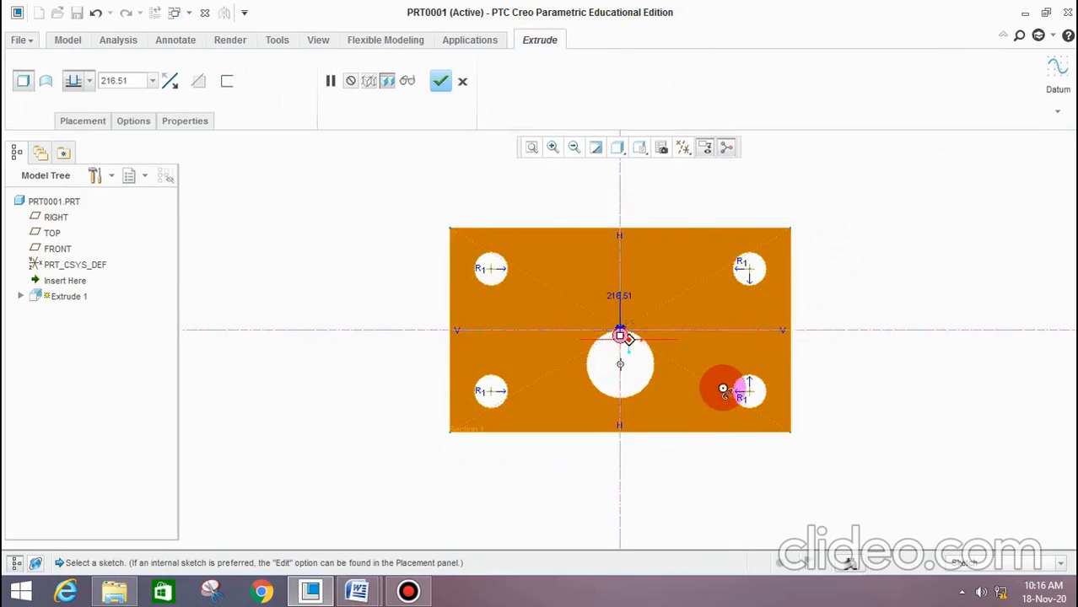
mouse_move(723, 390)
middle_mouse_down()
mouse_move(753, 392)
mouse_move(482, 435)
mouse_move(578, 367)
mouse_move(711, 367)
middle_mouse_up()
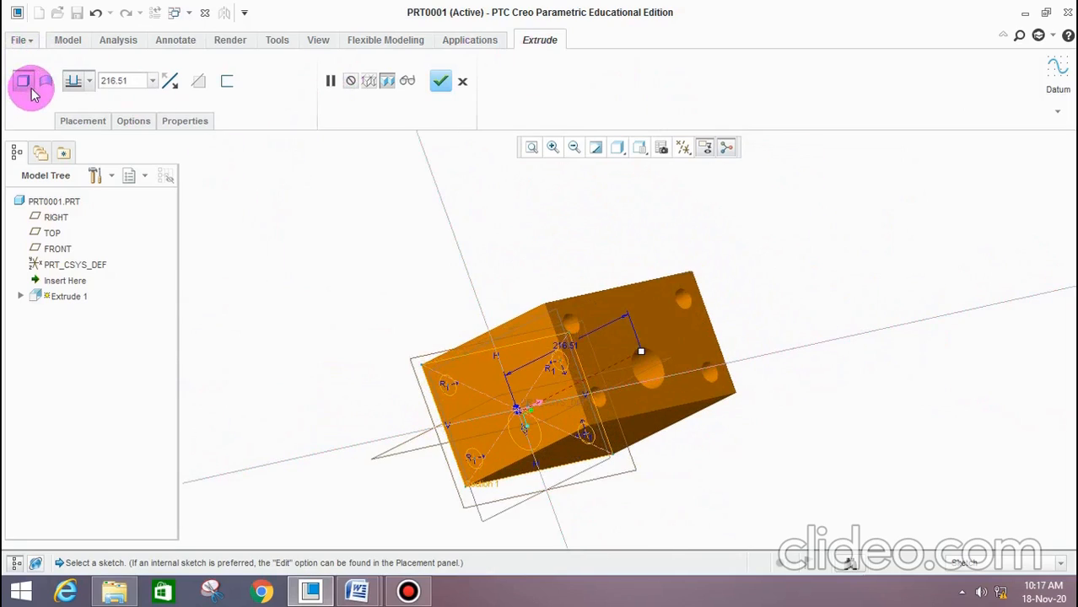
left_click(87, 81)
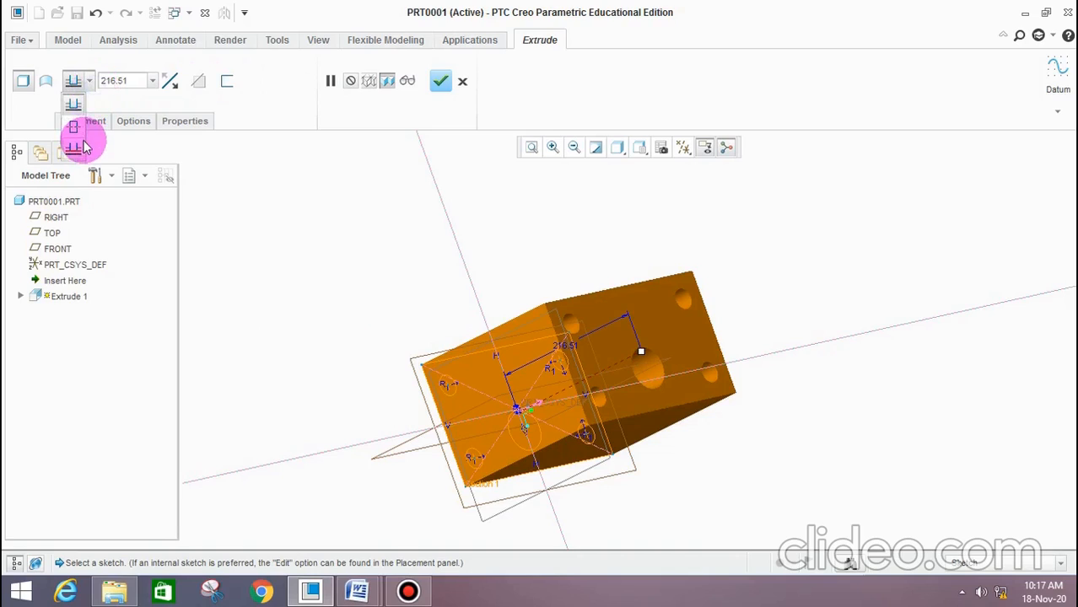
left_click(74, 126)
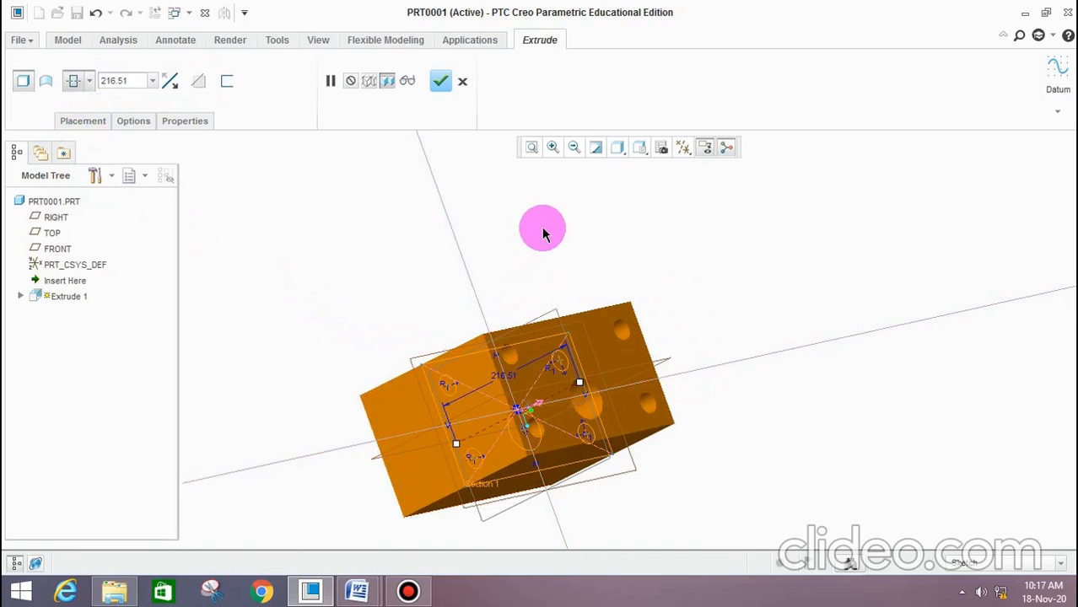
middle_click_drag(542, 228, 556, 250)
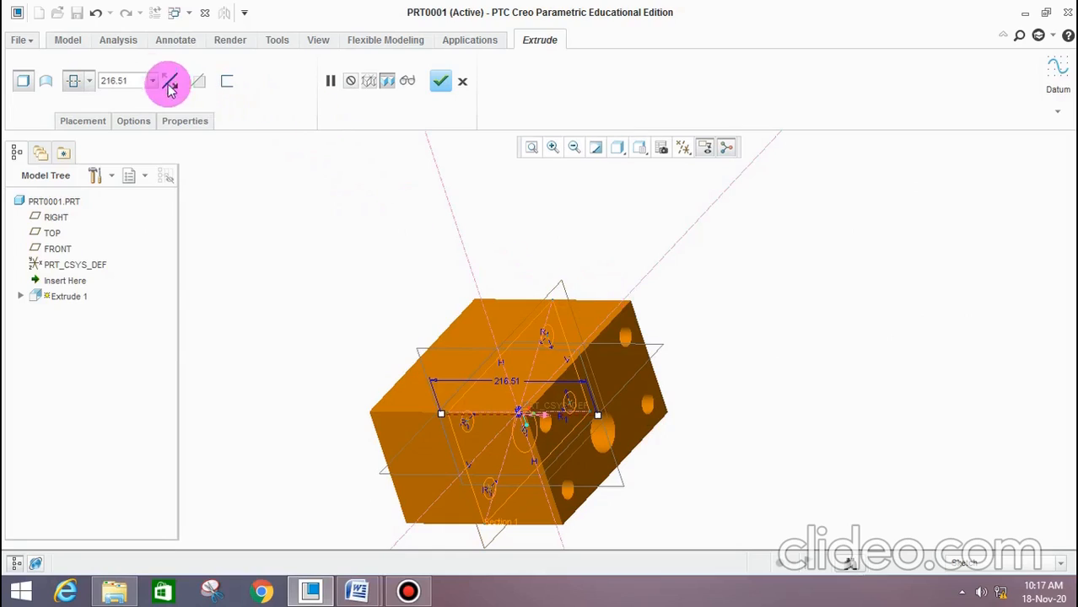
Check the plate thickness on the bottom plate drawing in Word, then complete the symmetric extrusion in Creo with a depth of 30 mm
left_click(355, 588)
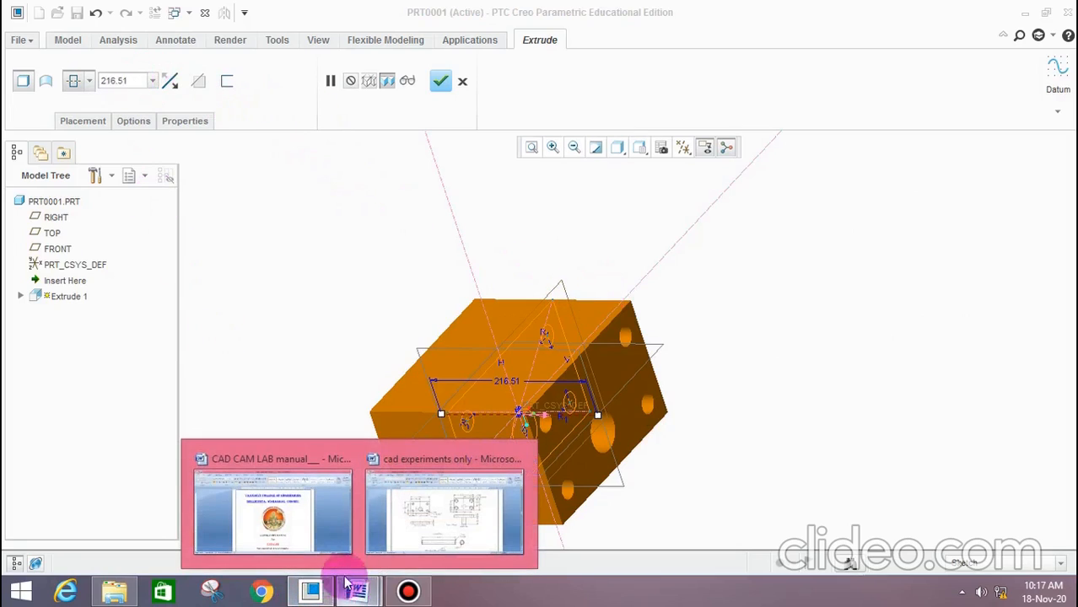
left_click(415, 531)
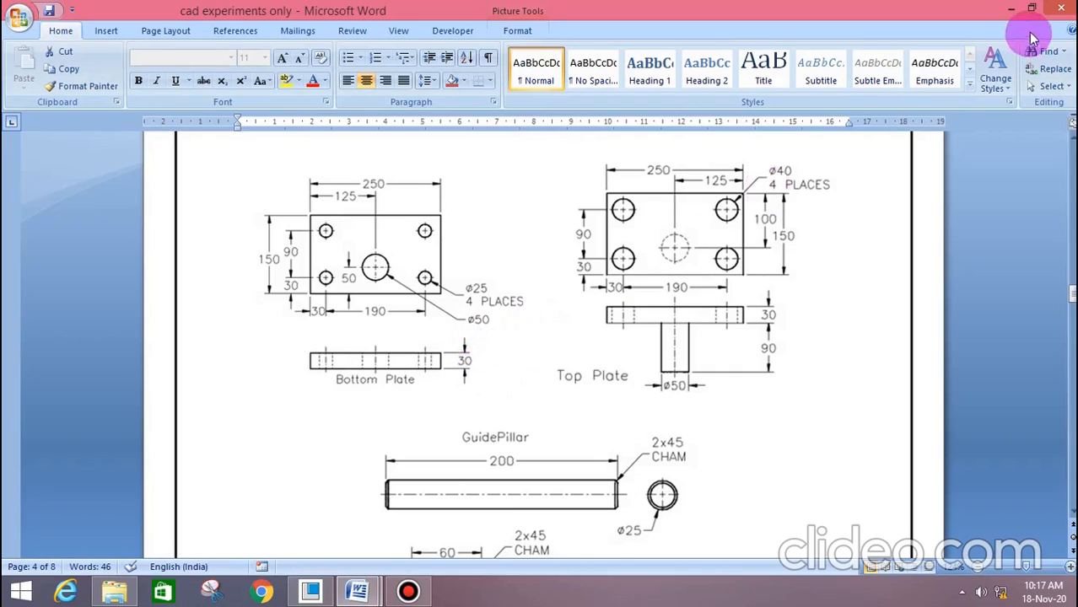
left_click(1012, 10)
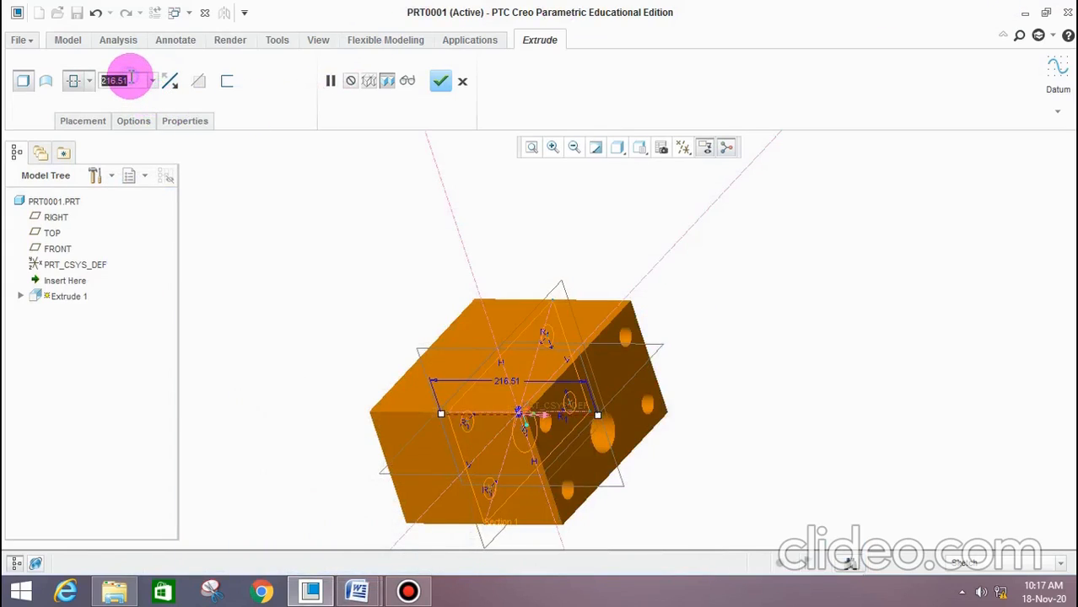
type("30")
key("Return")
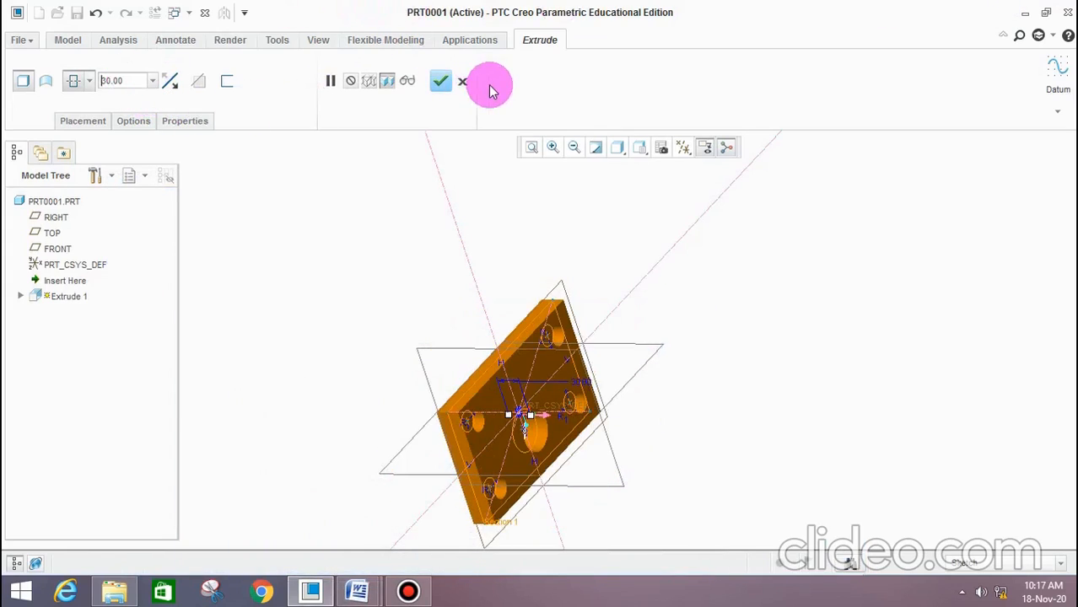
left_click(437, 80)
middle_click_drag(691, 389, 668, 382)
left_click(778, 400)
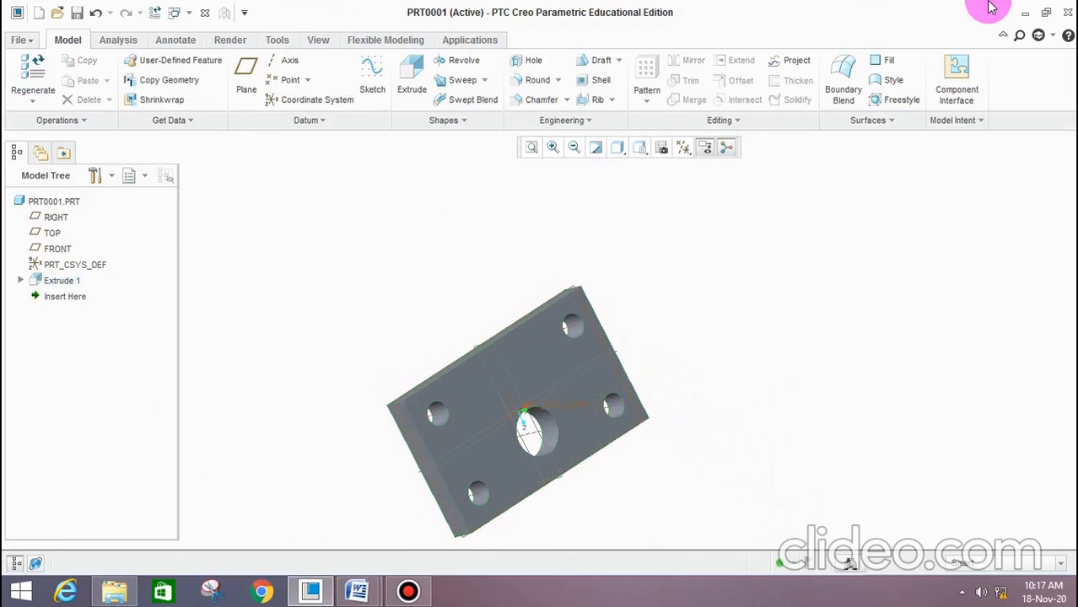
Switch to the Windows desktop and create a new folder there with its default name
left_click(1026, 12)
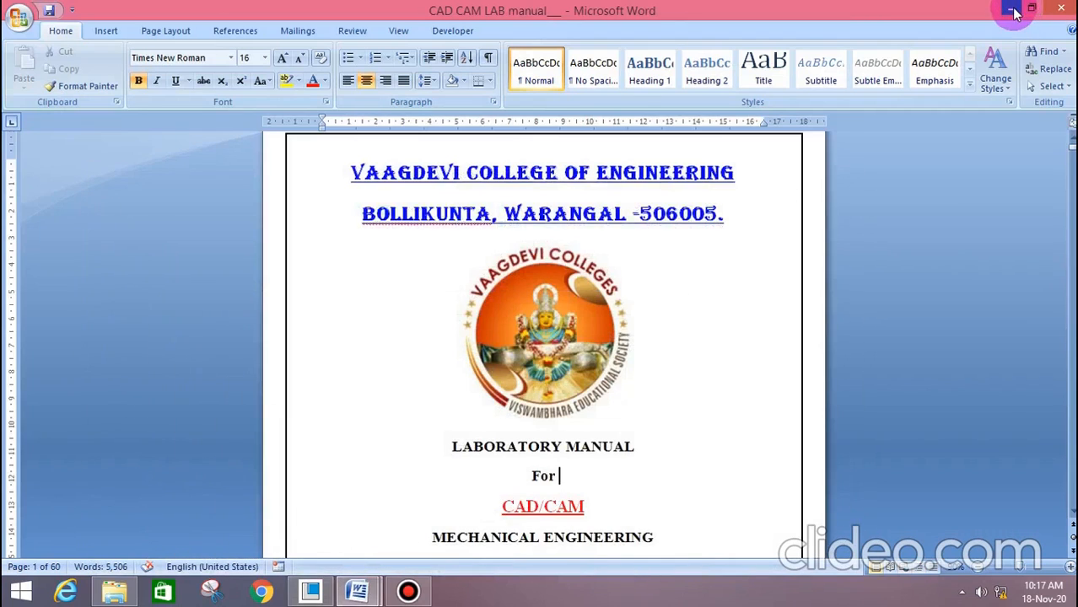
left_click(1012, 9)
right_click(251, 128)
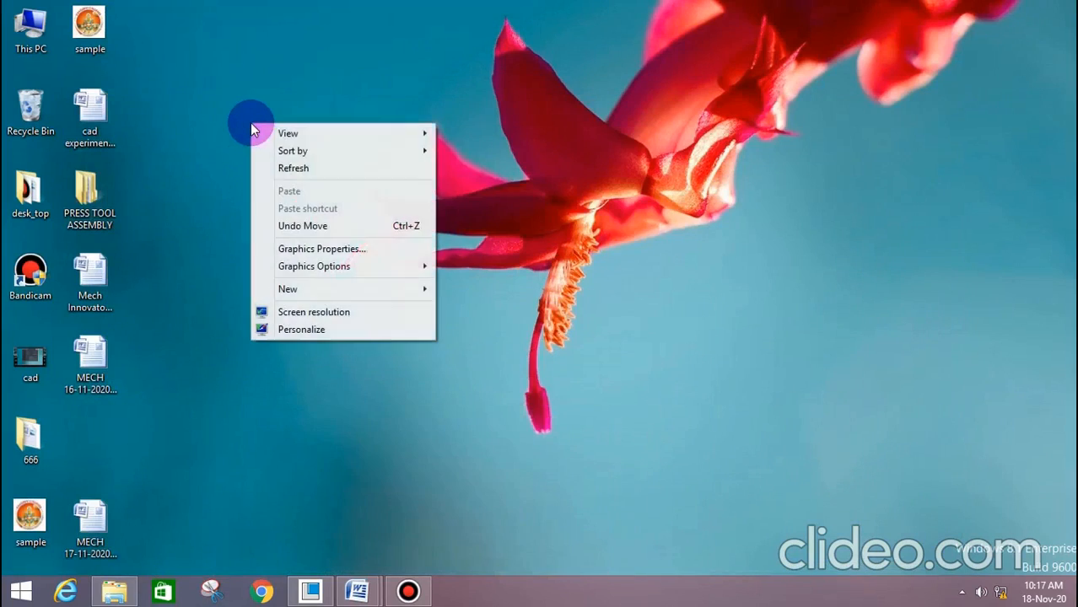
mouse_move(334, 291)
left_click(462, 291)
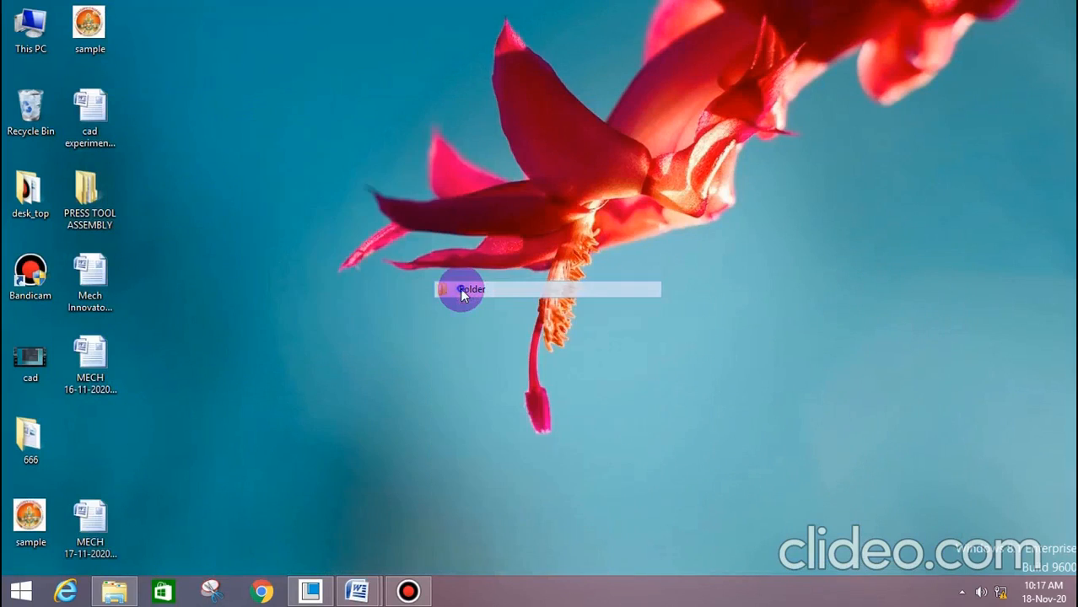
left_click(226, 182)
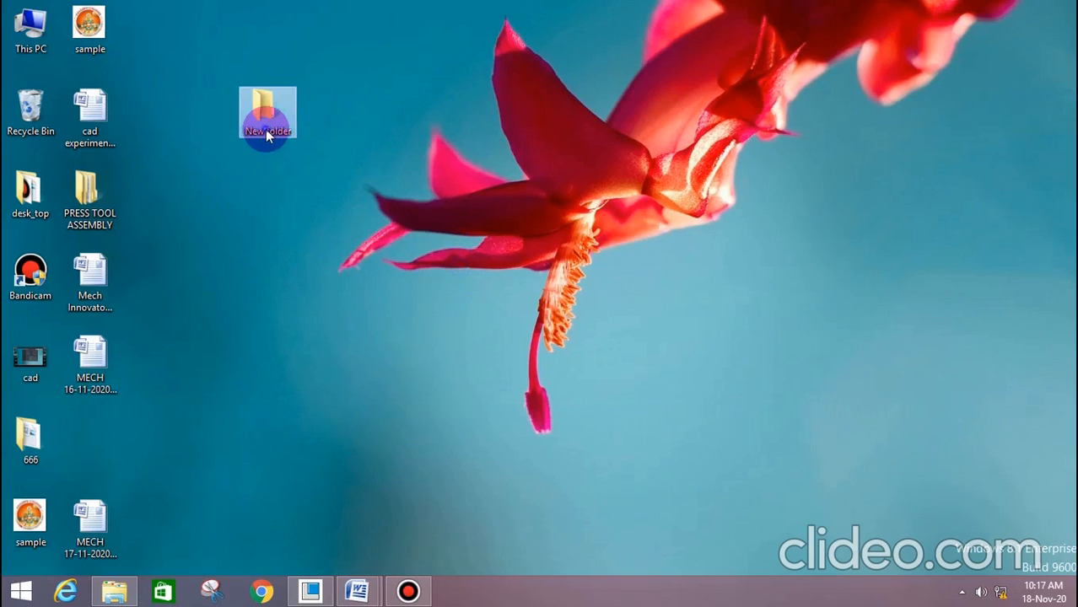
Inside the desktop's New folder, create a subfolder named "presstool assembly" and open it
double_click(267, 133)
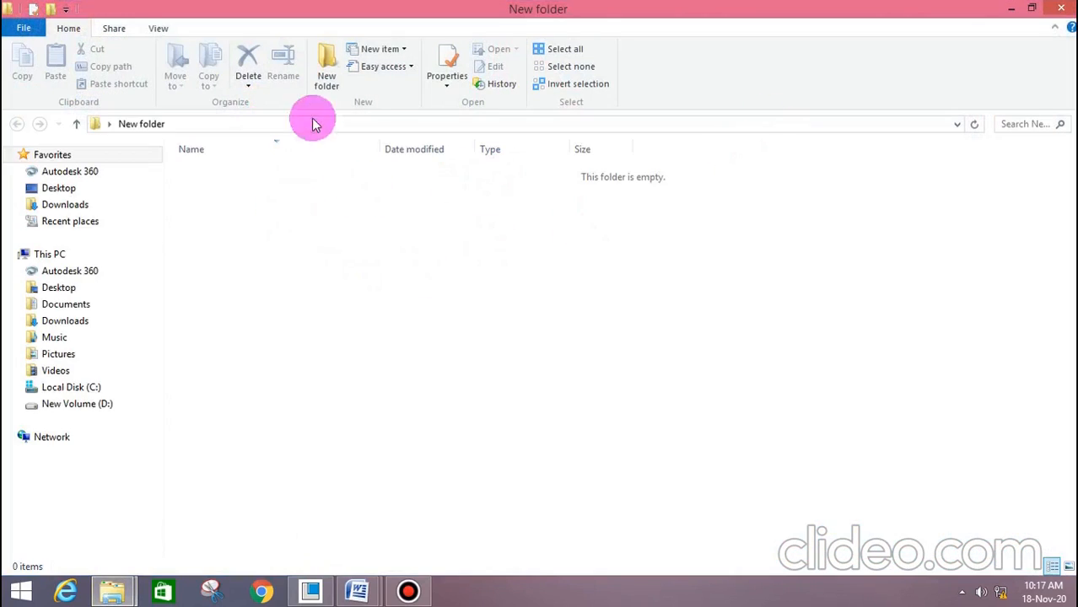
left_click(329, 69)
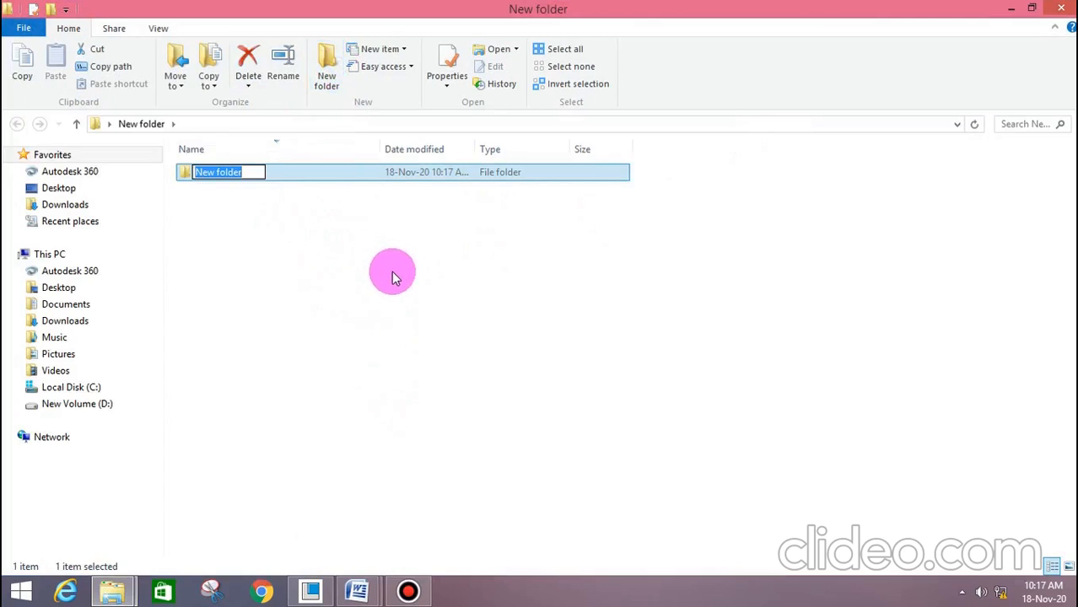
type("press")
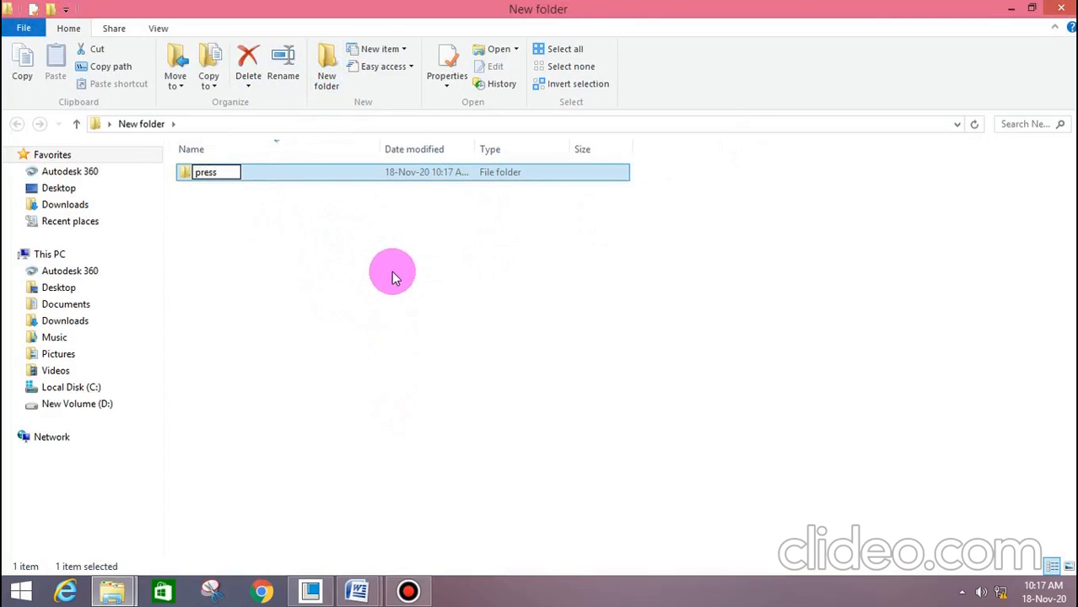
type("tool assemb")
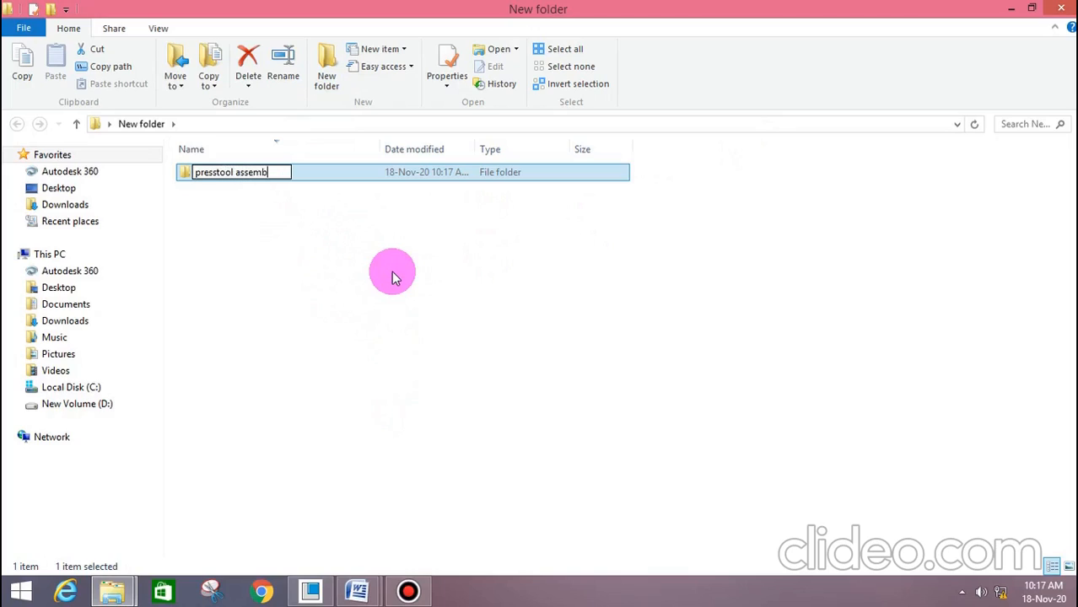
type("ly")
left_click(391, 271)
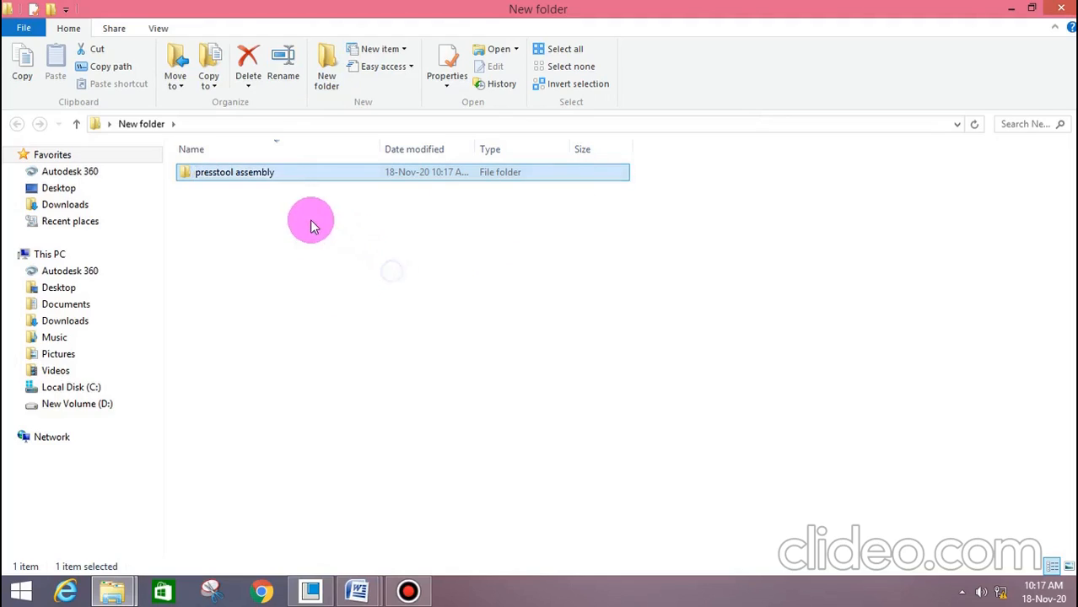
double_click(286, 172)
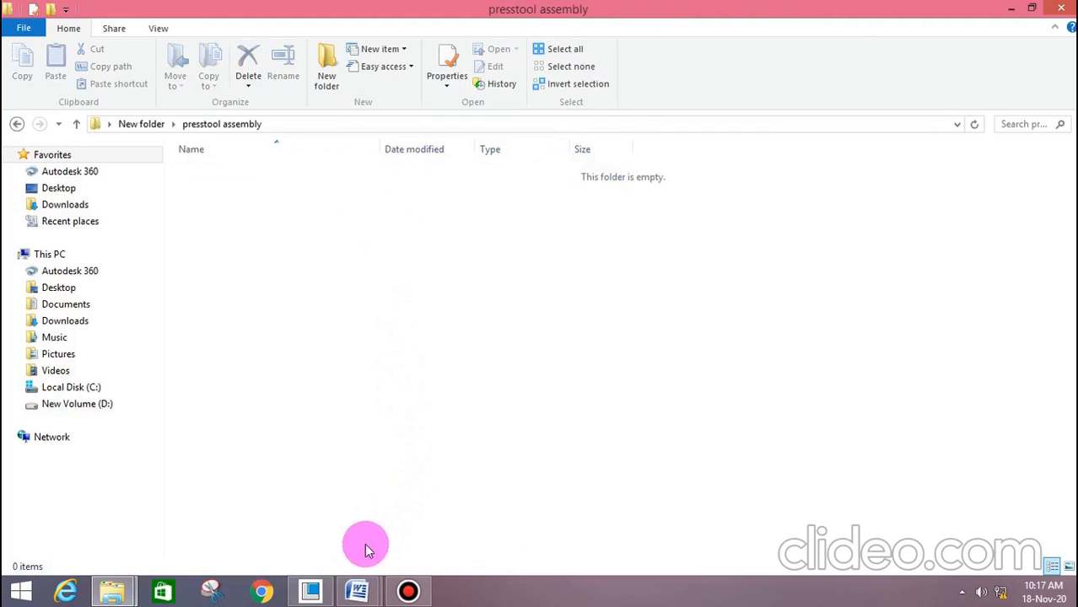
Return to Creo and save a copy of the part as bottom_plate in the desktop's New folder, subfolder presstool assembly
left_click(310, 593)
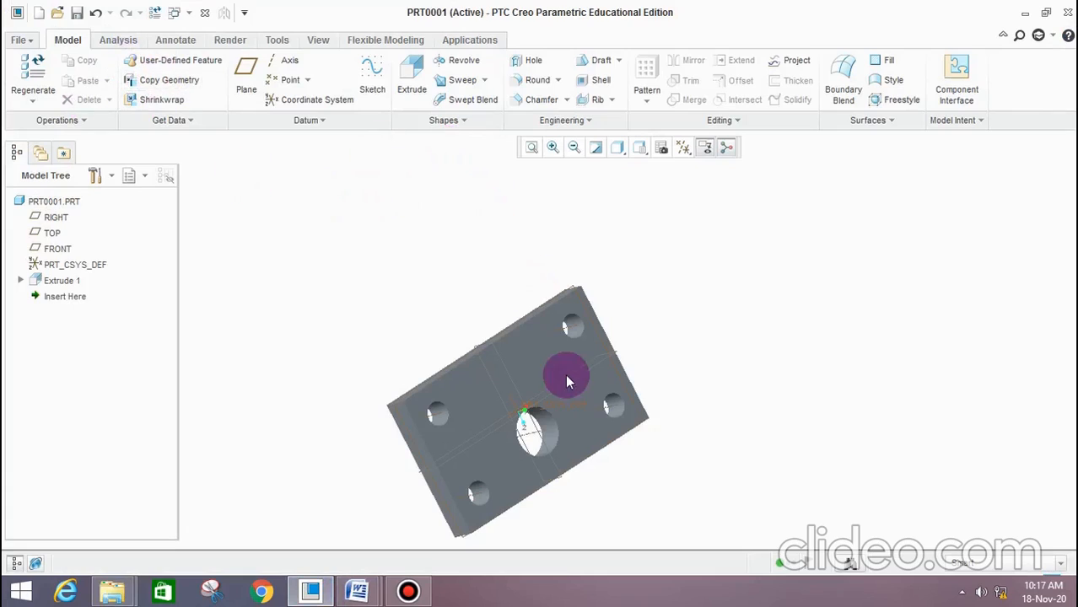
left_click(23, 42)
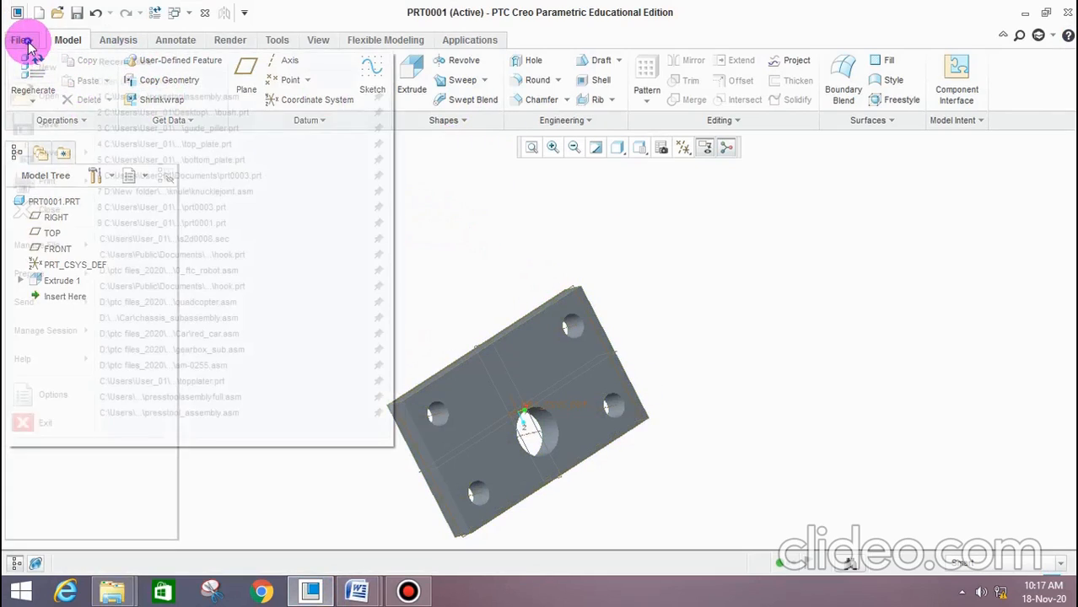
left_click(54, 153)
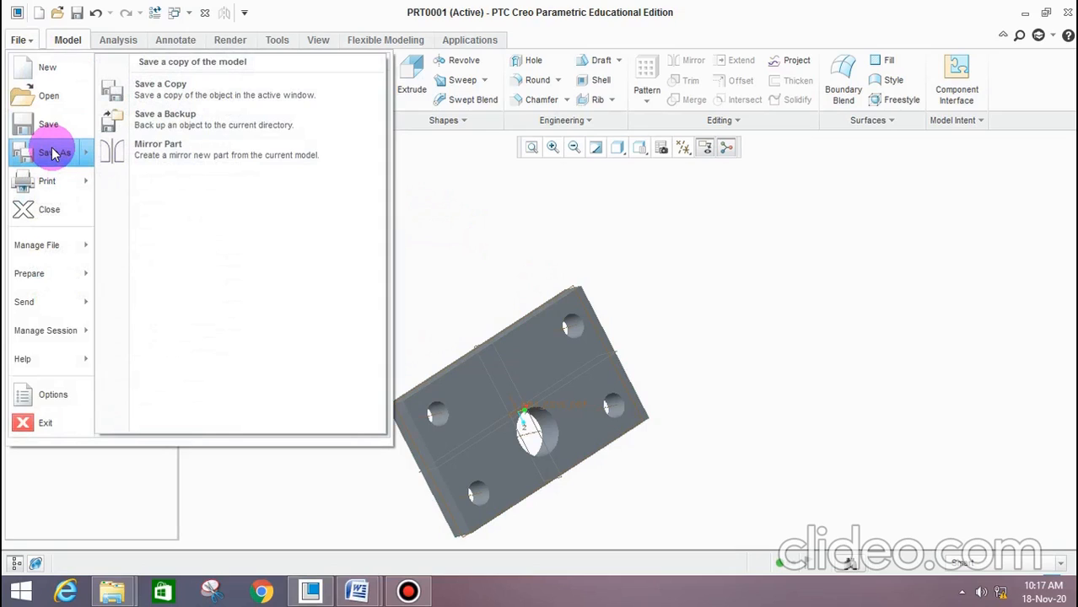
left_click(174, 99)
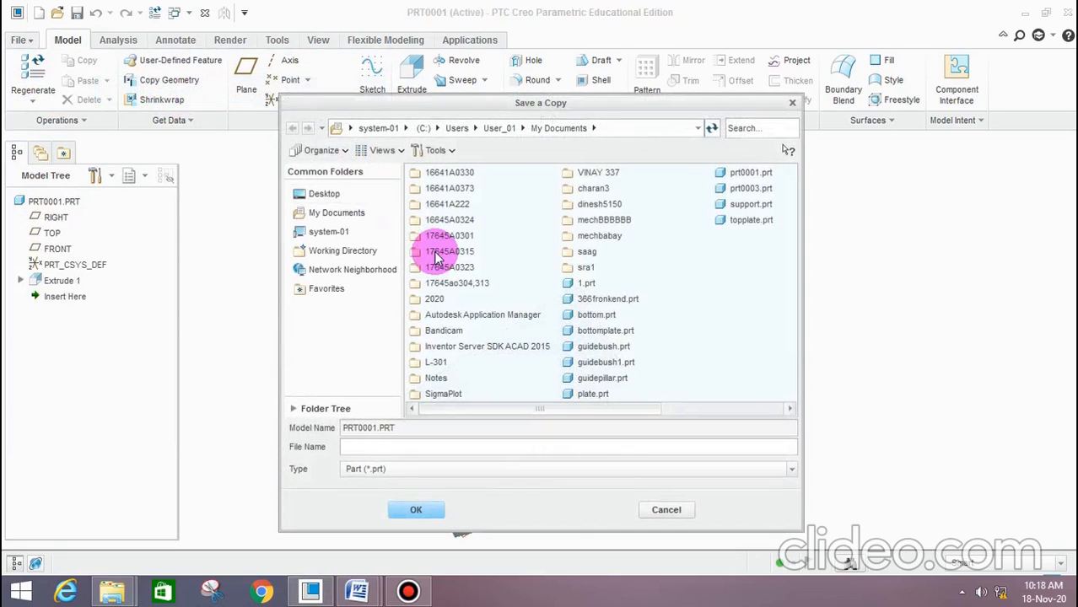
left_click(360, 197)
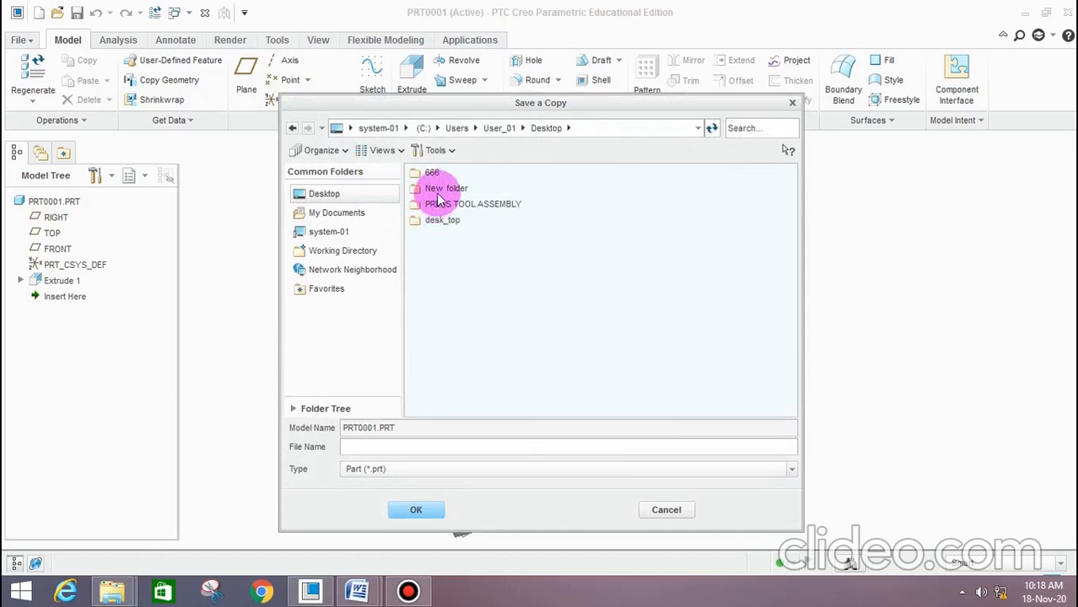
double_click(437, 190)
double_click(447, 177)
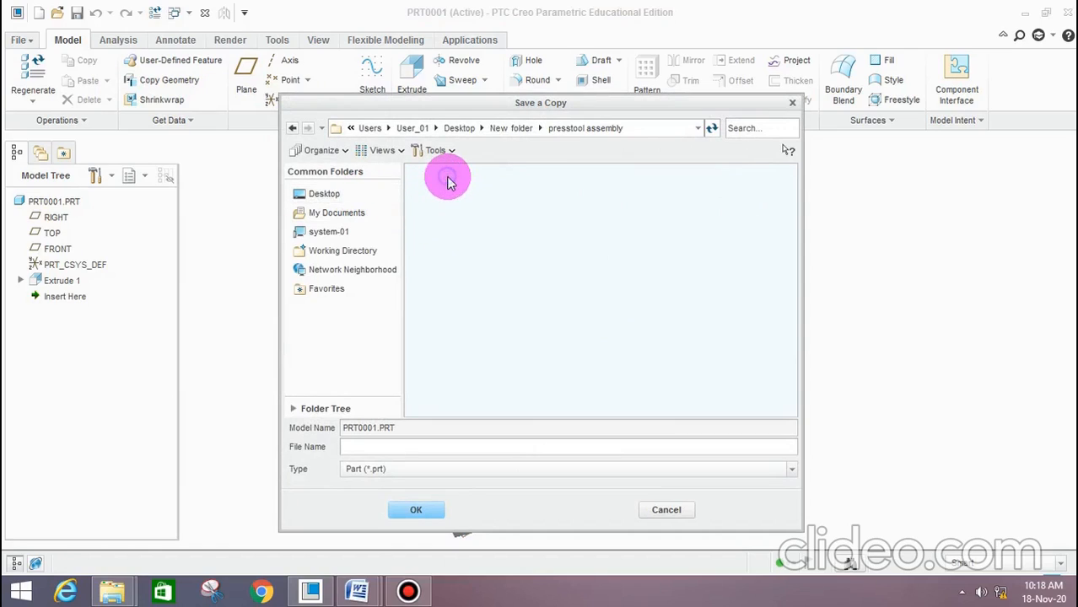
left_click(376, 447)
type("bottom_plate")
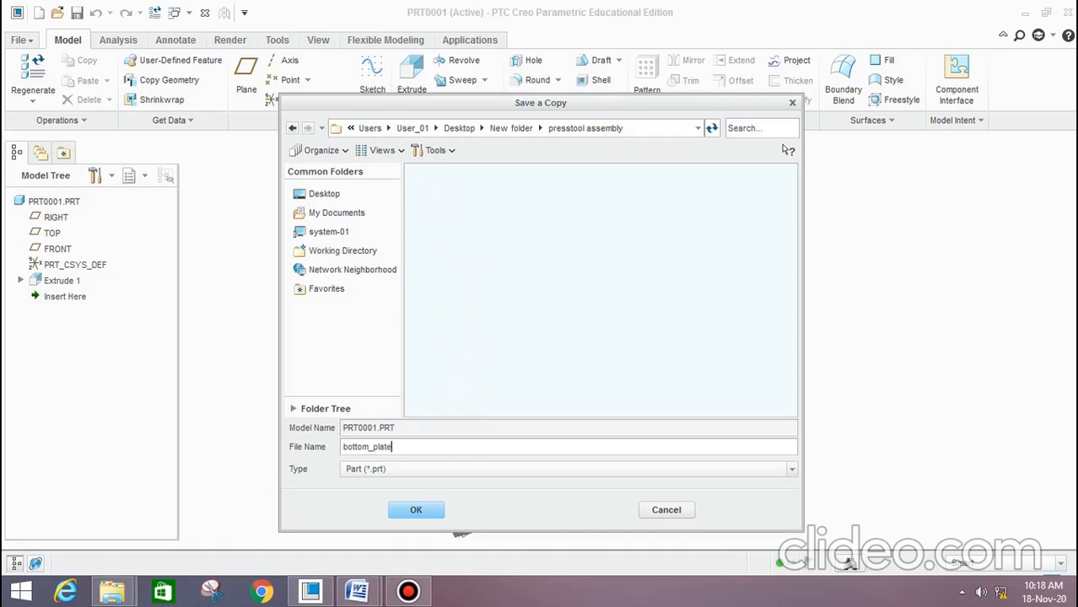
left_click(412, 511)
left_click(408, 509)
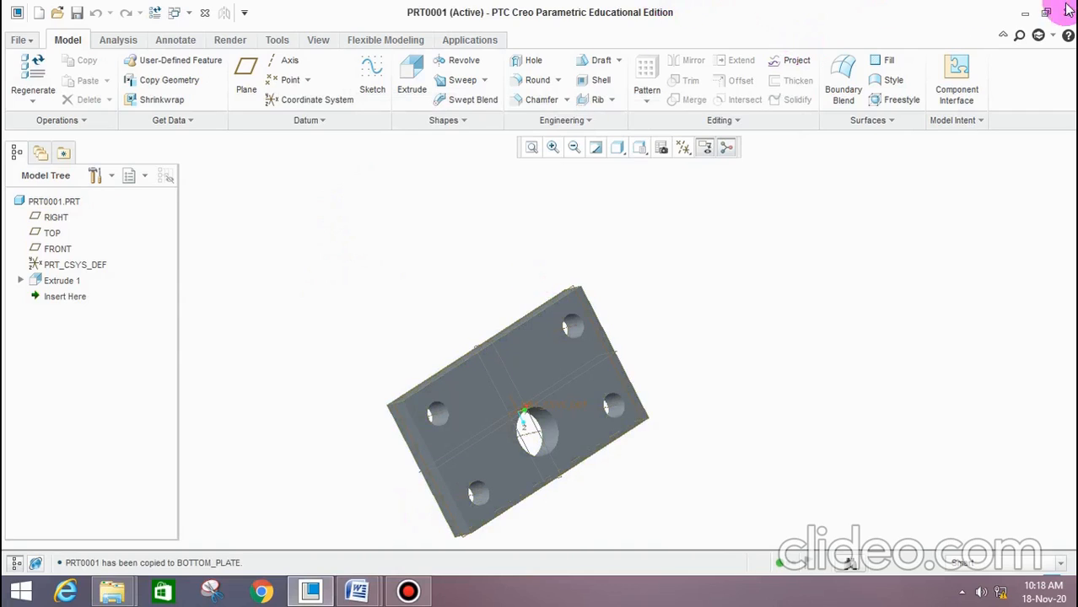
Check in File Explorer that the presstool assembly folder inside New folder contains the saved part file
left_click(1025, 14)
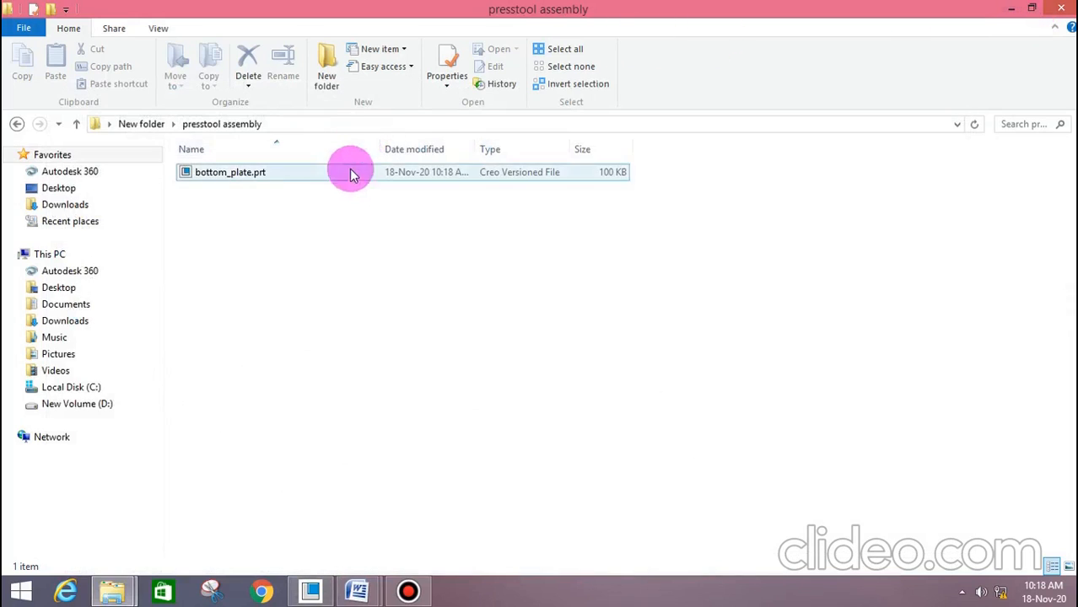
left_click(1011, 8)
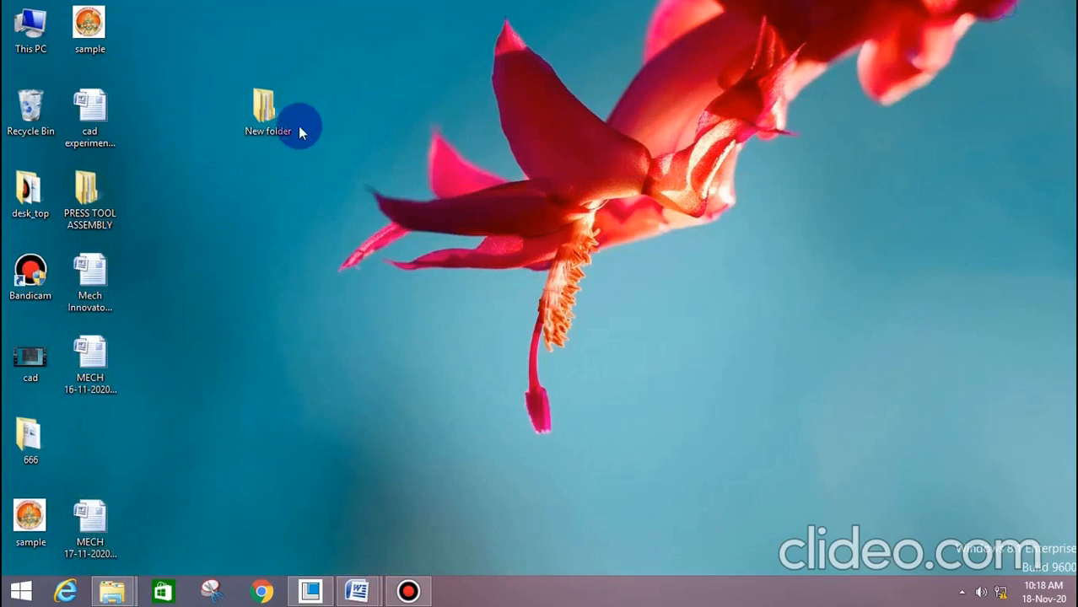
double_click(280, 112)
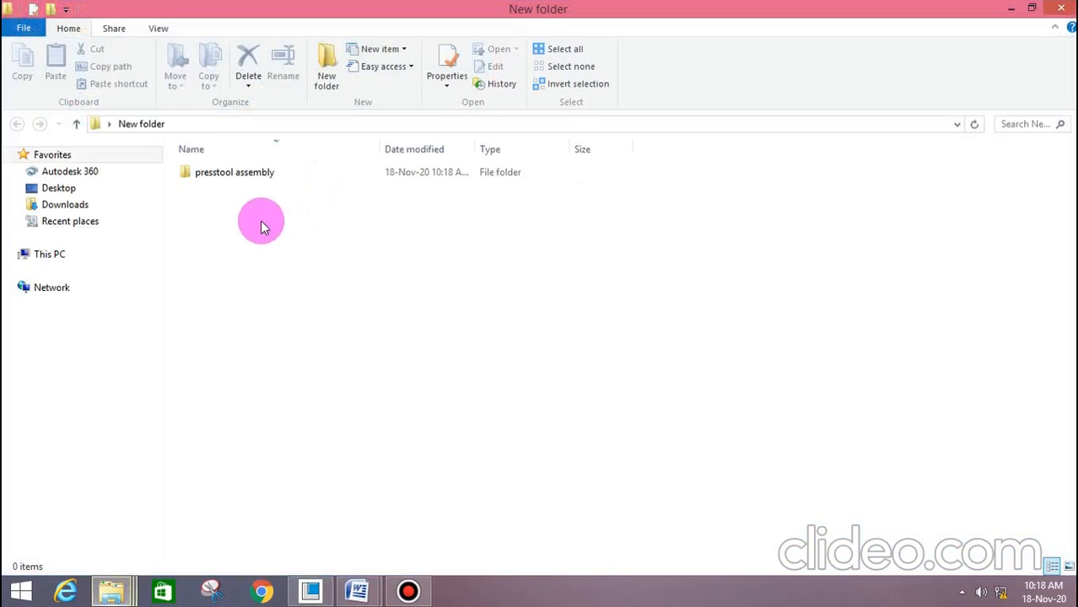
double_click(237, 175)
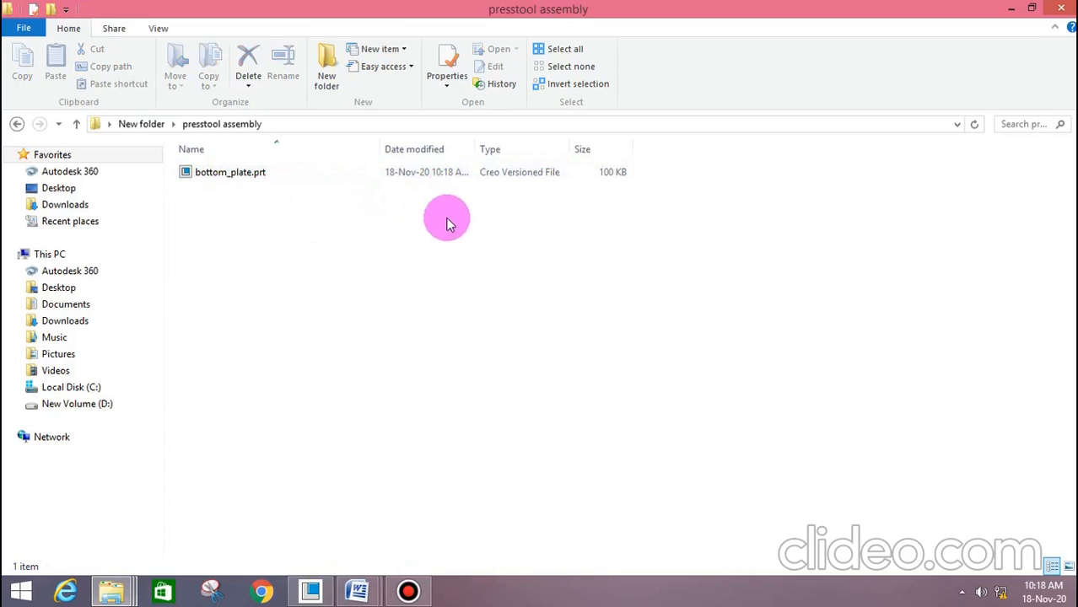
left_click(1009, 9)
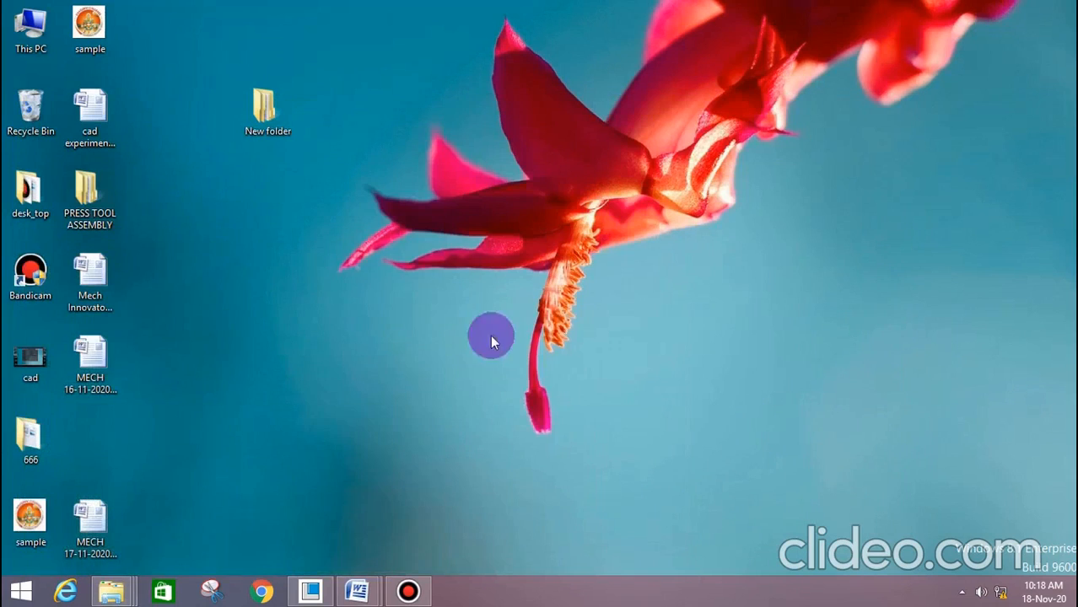
Examine the top plate's dimensions on the drawing in the "cad experiments only" Word document
mouse_move(375, 582)
left_click(452, 501)
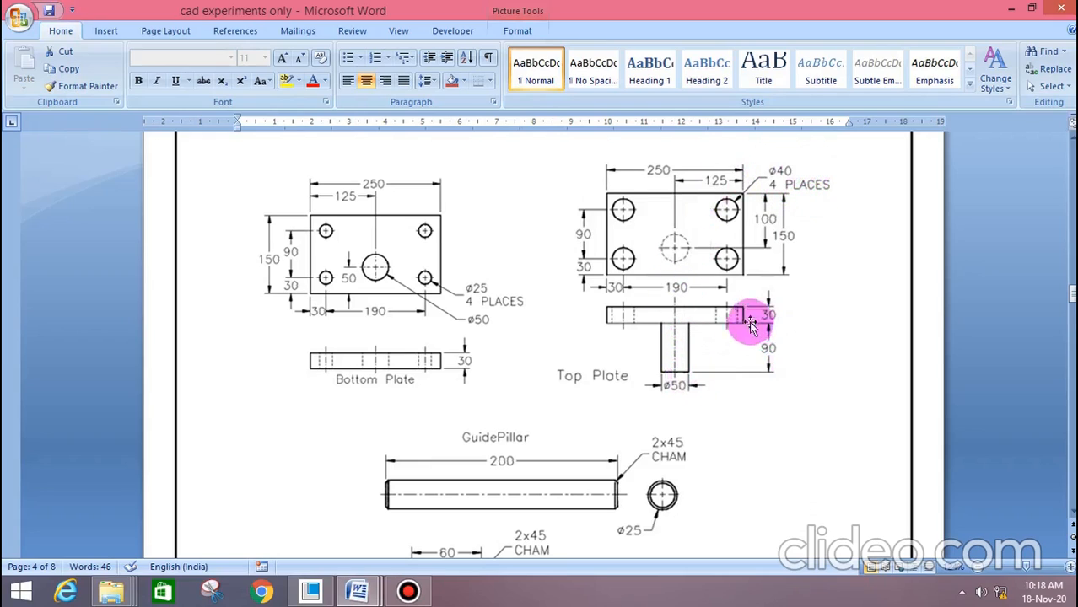
left_click(1008, 10)
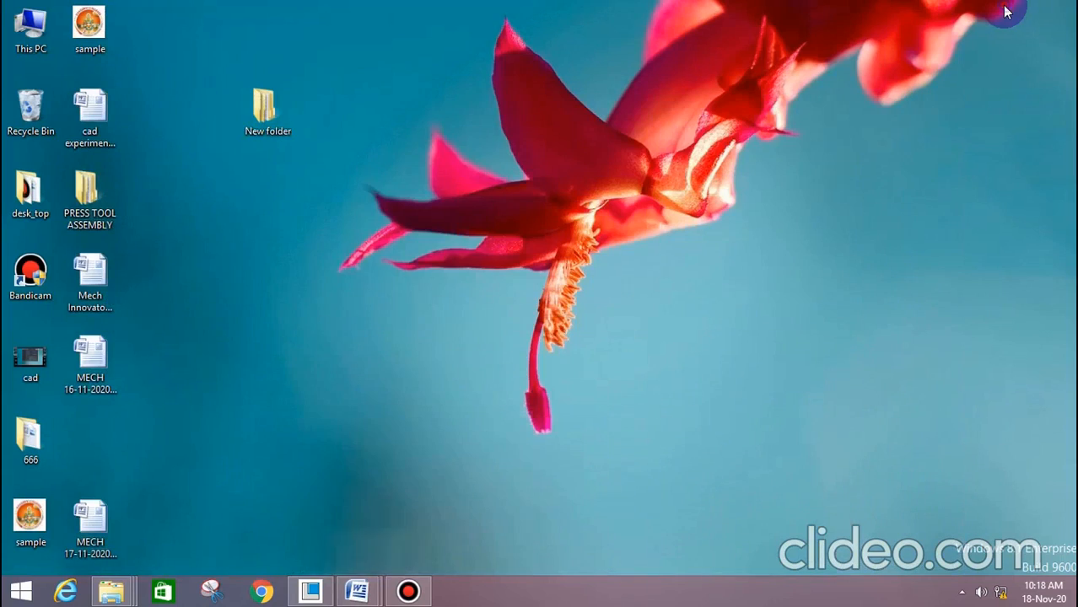
Switch back to Creo, open the plate extrusion's section sketch for editing and orient it parallel to the screen
left_click(324, 595)
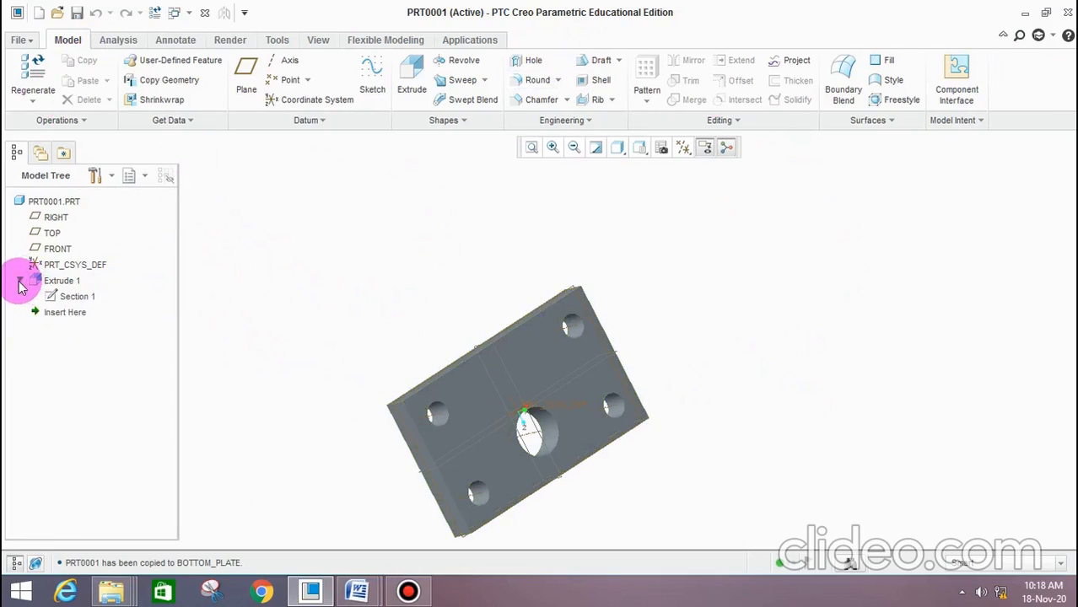
left_click(81, 301)
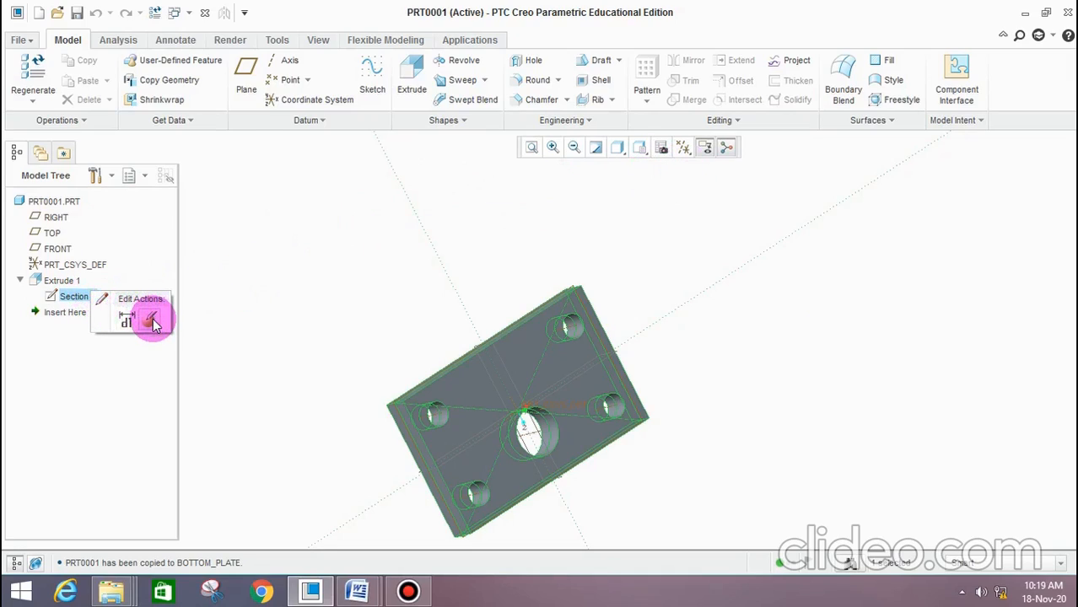
left_click(153, 323)
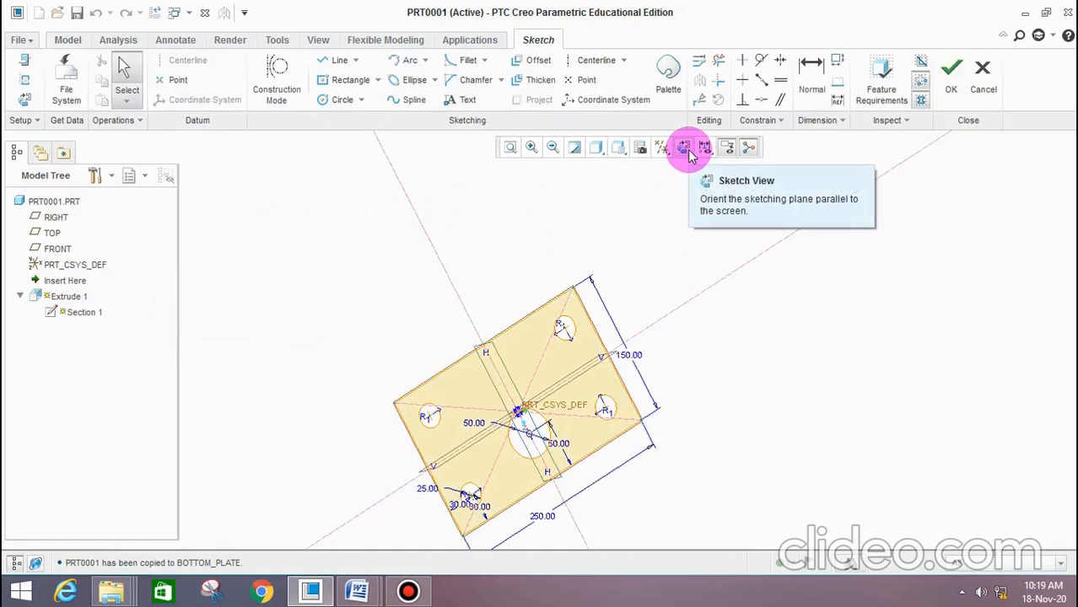
left_click(685, 150)
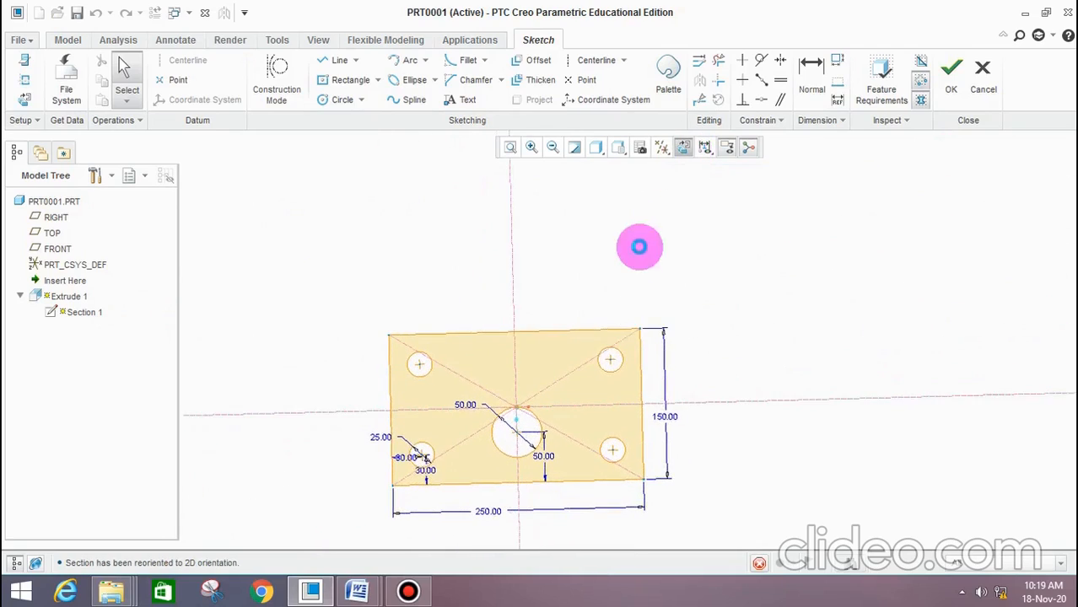
scroll(561, 373, "down", 5)
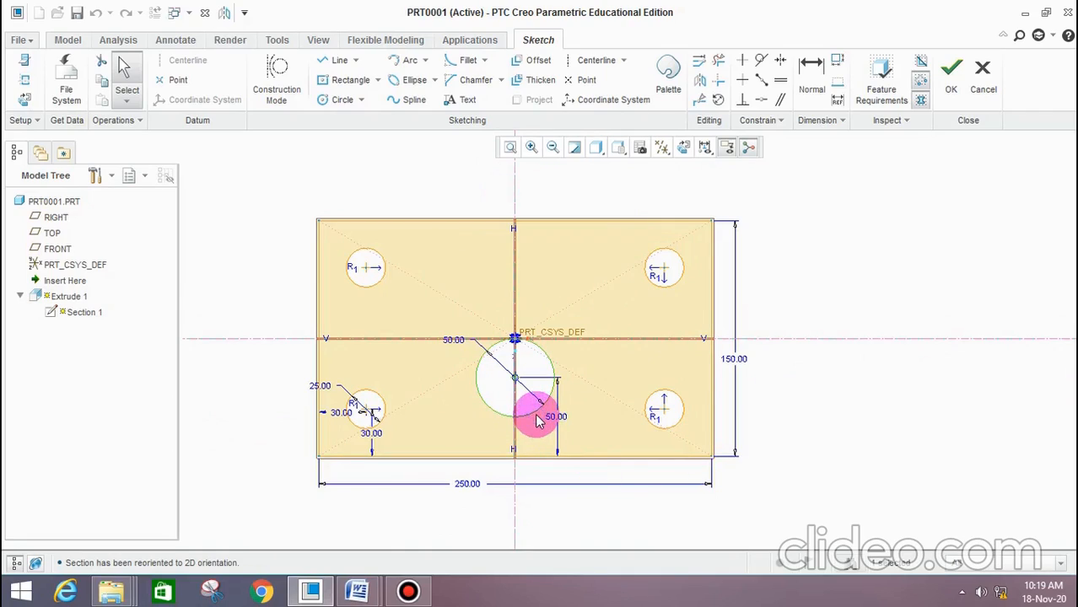
Delete the large circle below the plate's centre, set the corner holes' diameter to 40 mm and accept the section
middle_click(537, 417)
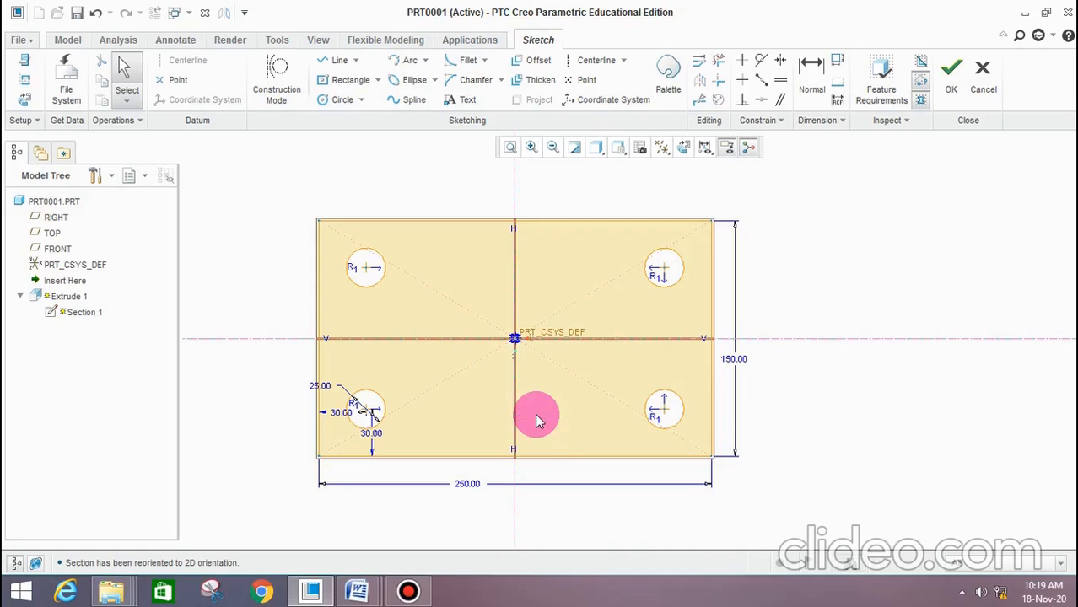
double_click(325, 387)
type("40")
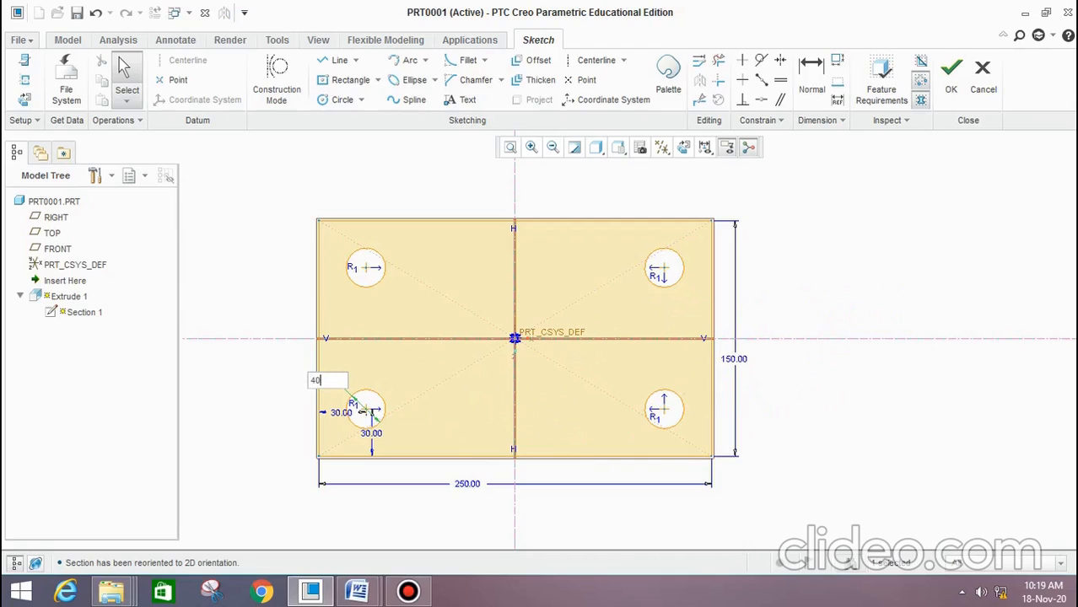
key("Return")
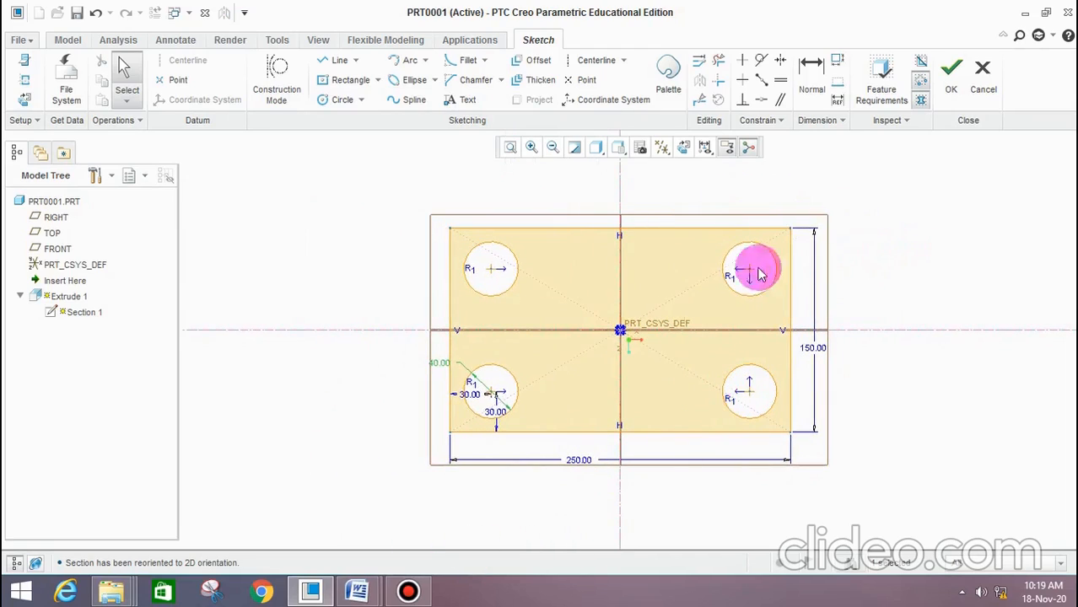
left_click(951, 84)
Check the top plate's boss dimensions on the drawing in the "cad experiments only" Word document and return to Creo
middle_click_drag(667, 284, 686, 356)
left_click(358, 590)
left_click(395, 548)
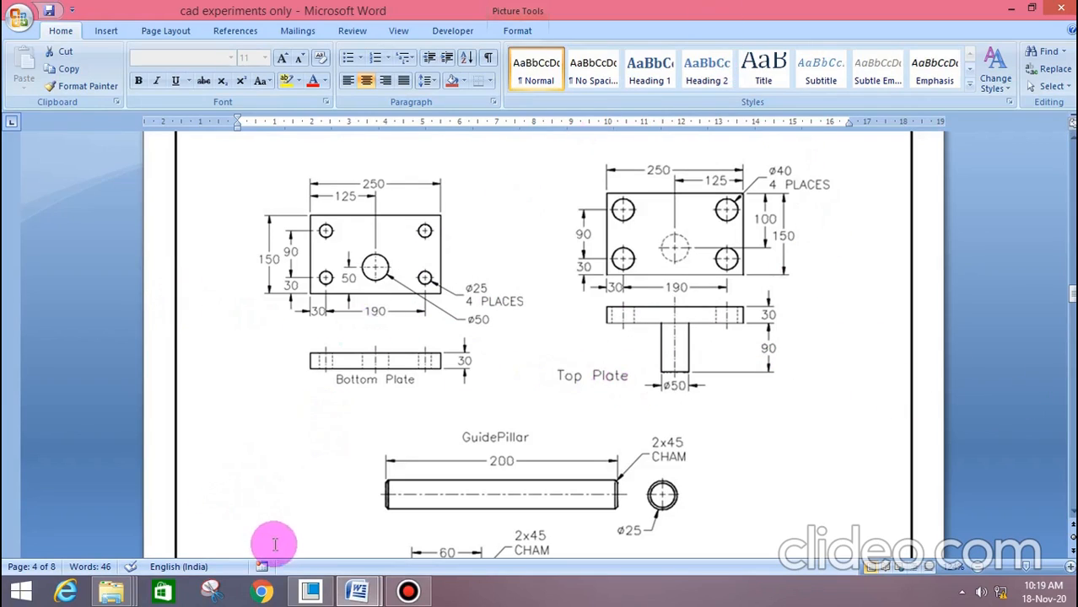
left_click(311, 594)
Start an Extrude on the plate's large face and sketch a circle about 40 mm in diameter on the vertical reference, about 26 mm below centre
middle_click_drag(714, 361, 801, 419)
scroll(776, 361, "up", 3)
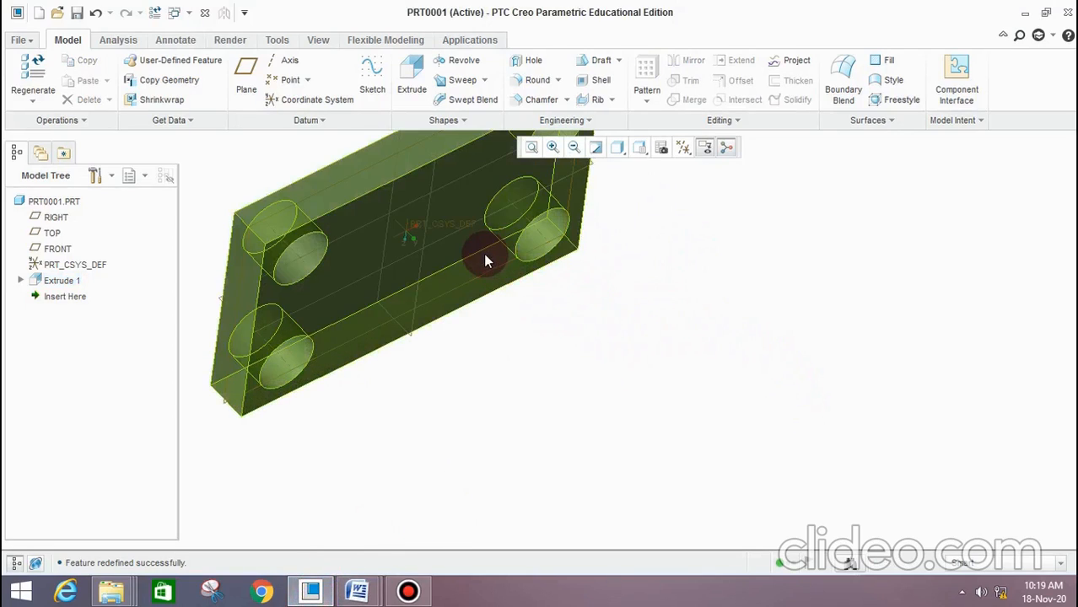
left_click(413, 67)
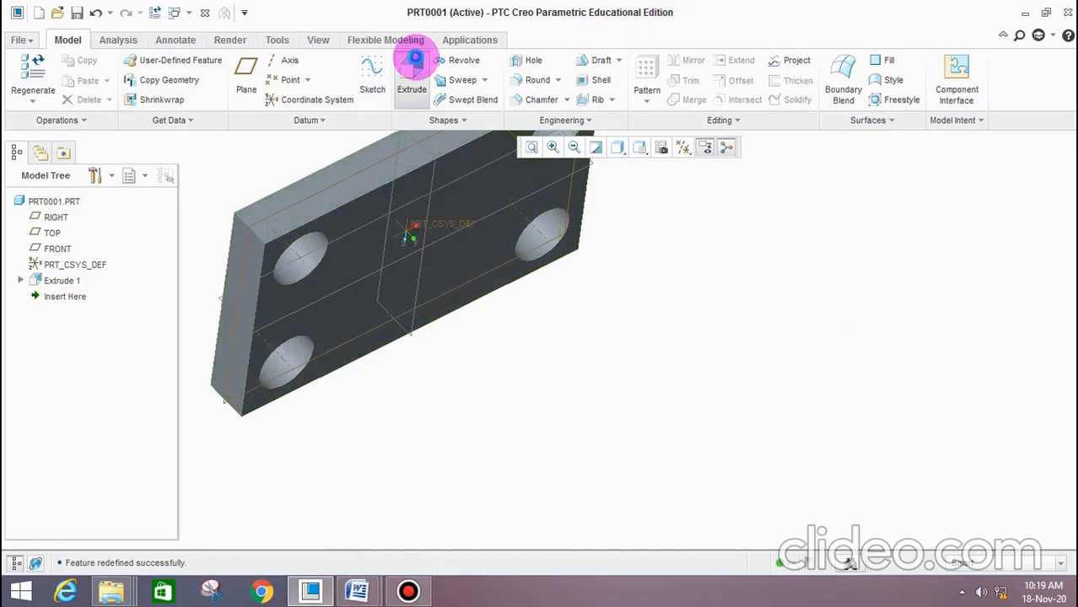
left_click(488, 193)
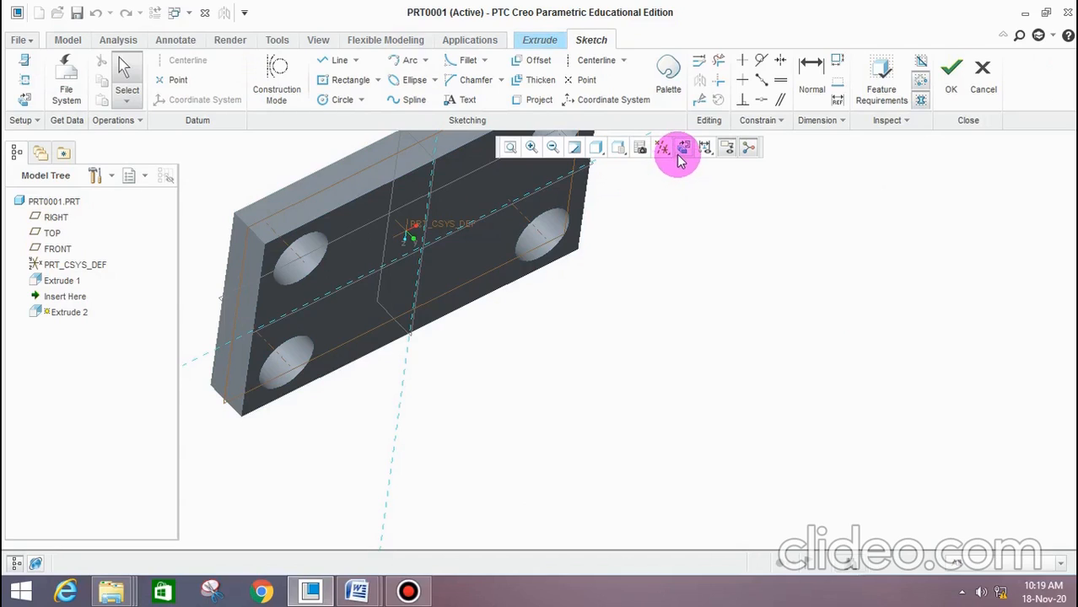
left_click(680, 156)
left_click(338, 101)
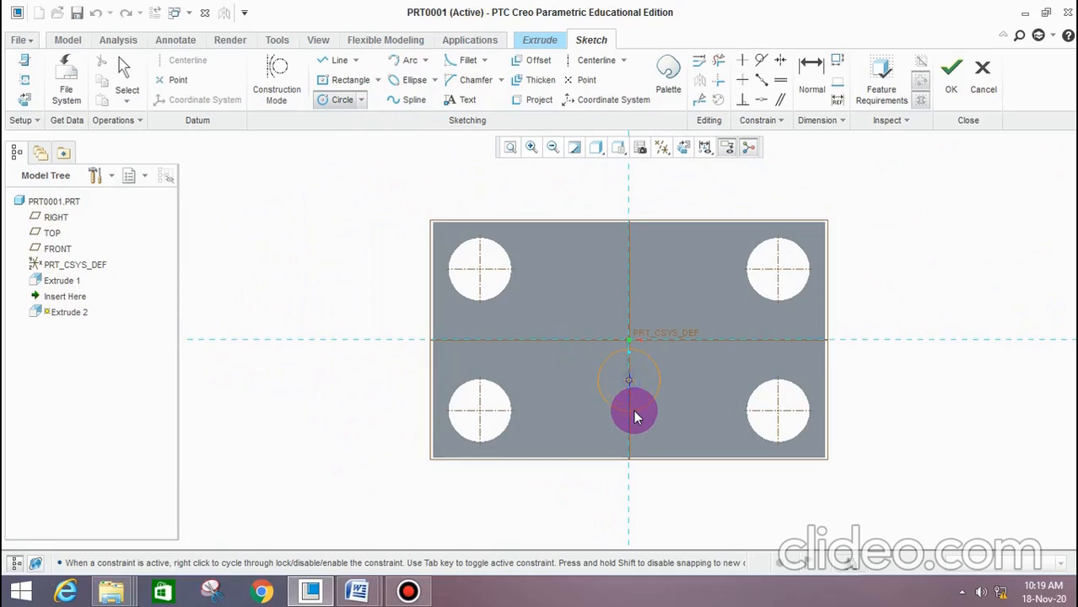
left_click(635, 417)
middle_click(696, 424)
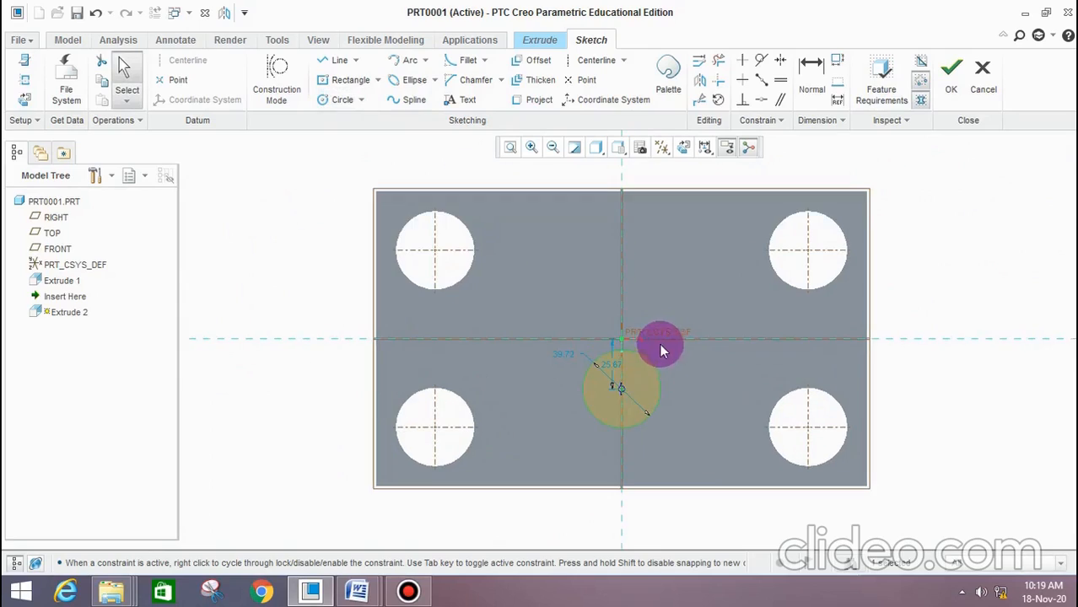
Dimension the circle's centre 50 mm from the plate's lower edge, set its diameter to 50 mm and accept the sketch
left_click(831, 99)
left_click(621, 388)
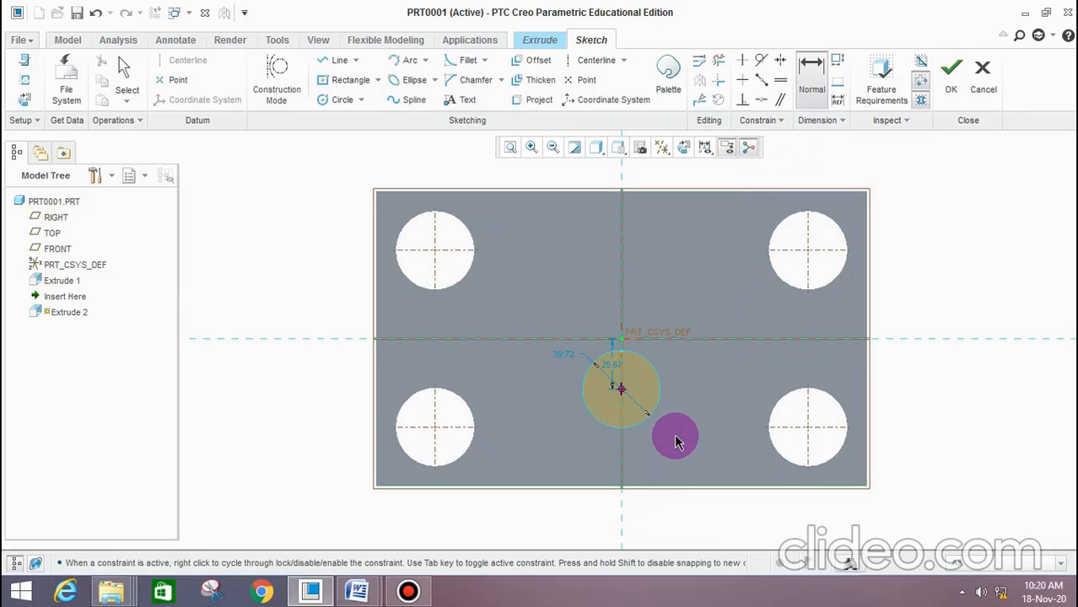
left_click(736, 466)
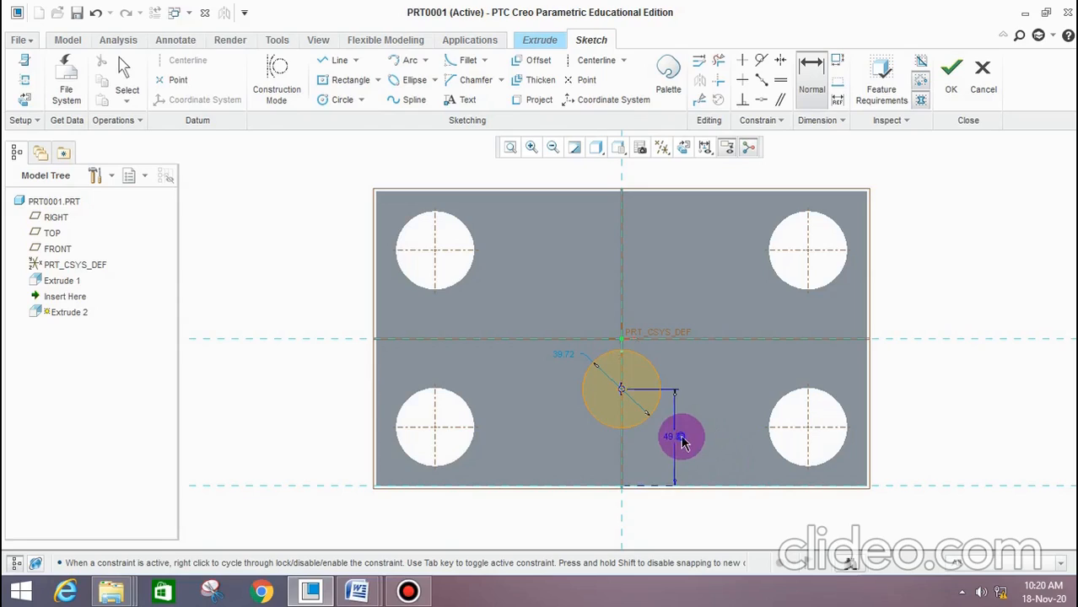
key("Return")
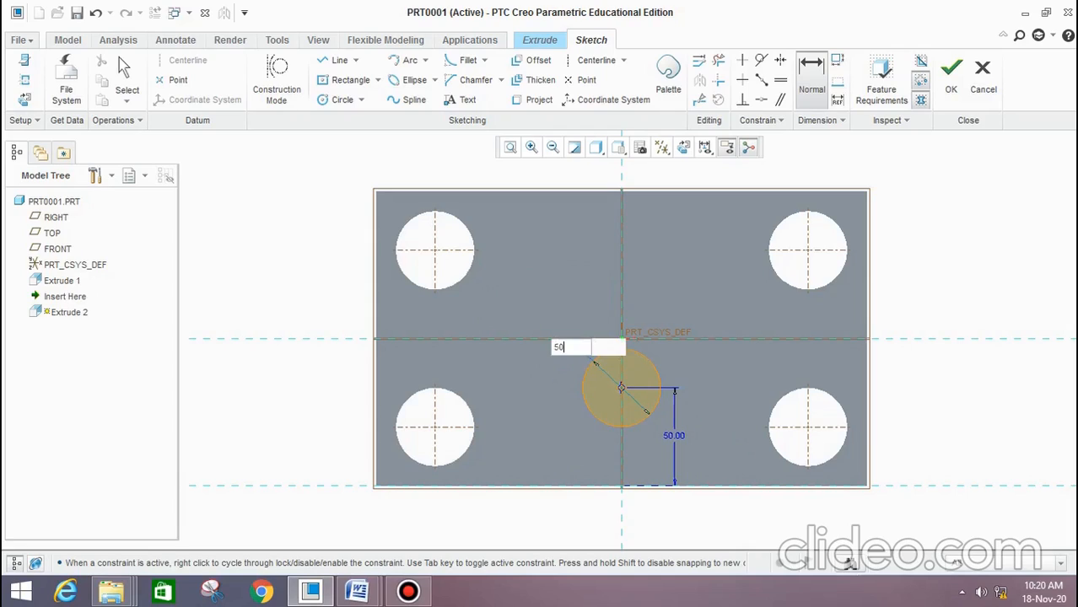
key("Return")
left_click(951, 74)
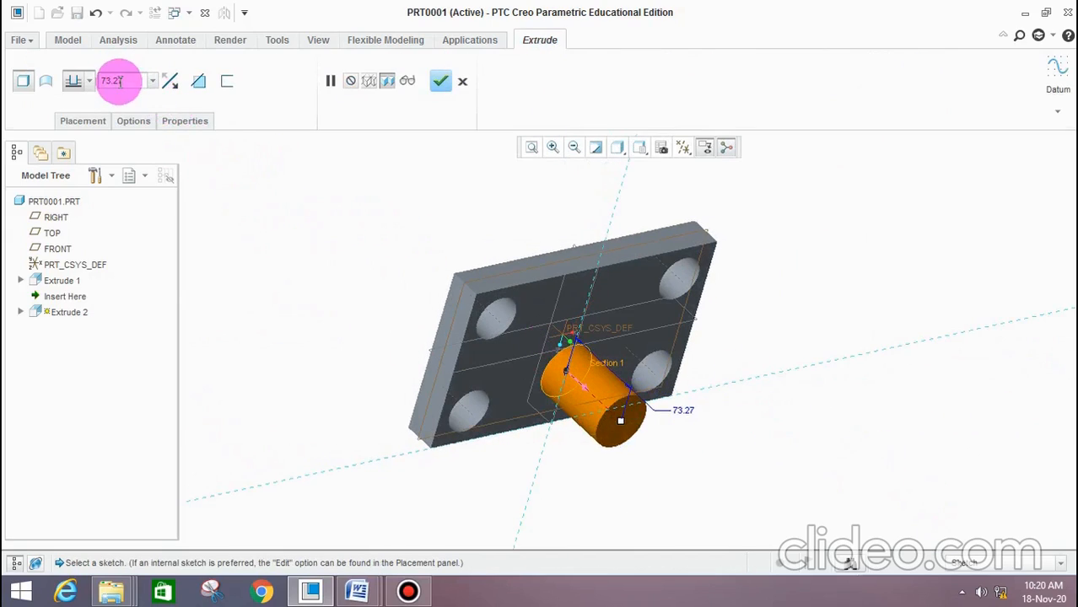
Extrude the circle 90 mm outward from the plate face as a cylindrical boss
type("90")
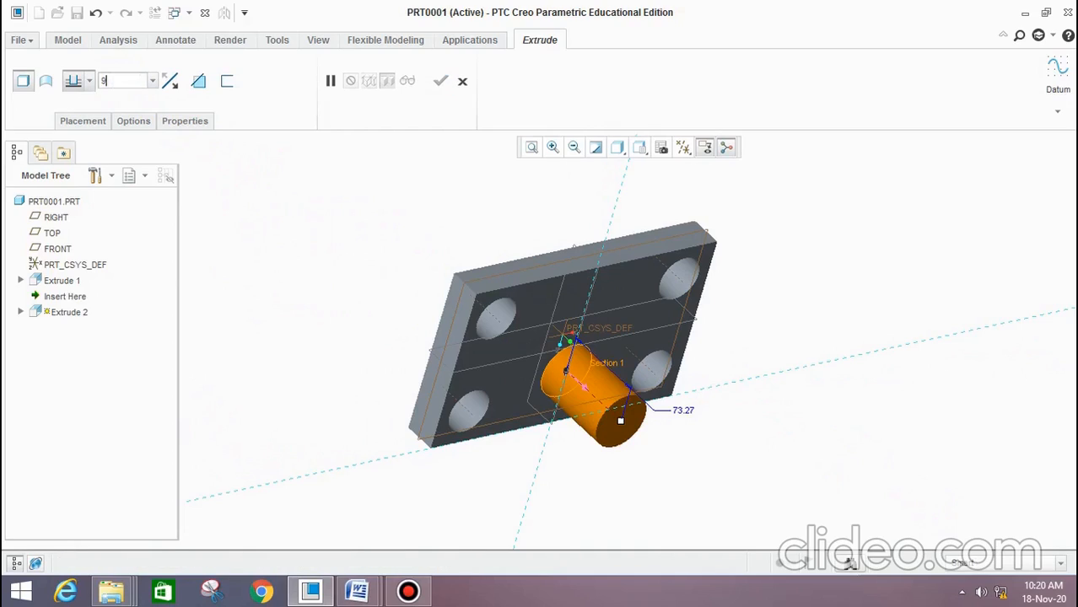
key("Return")
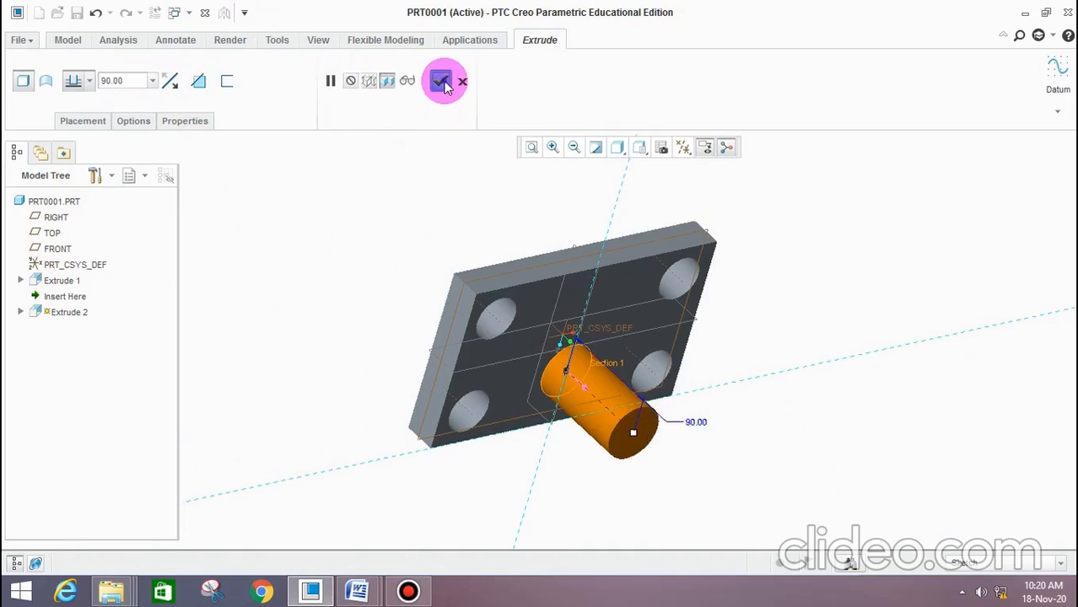
left_click(445, 85)
middle_click_drag(434, 256, 448, 280)
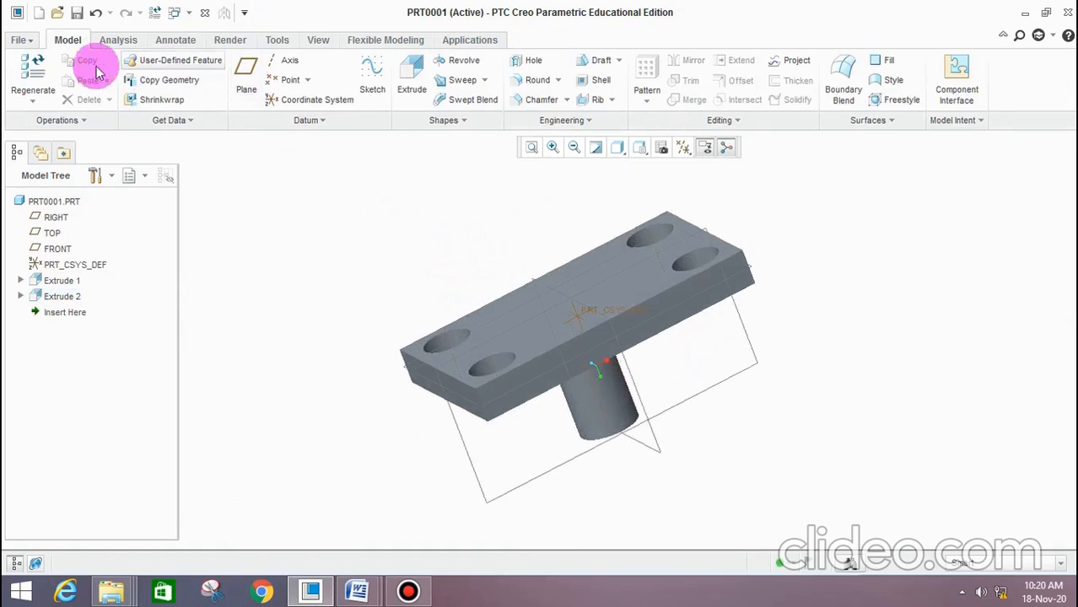
Save a copy of the part as top_plate in the presstool assembly folder
left_click(33, 42)
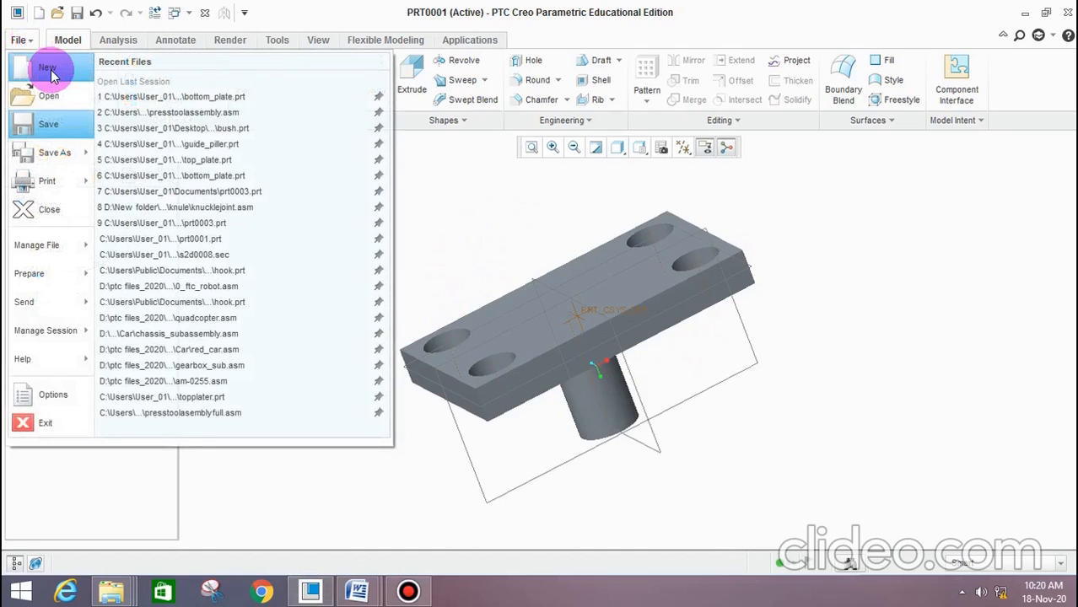
mouse_move(64, 161)
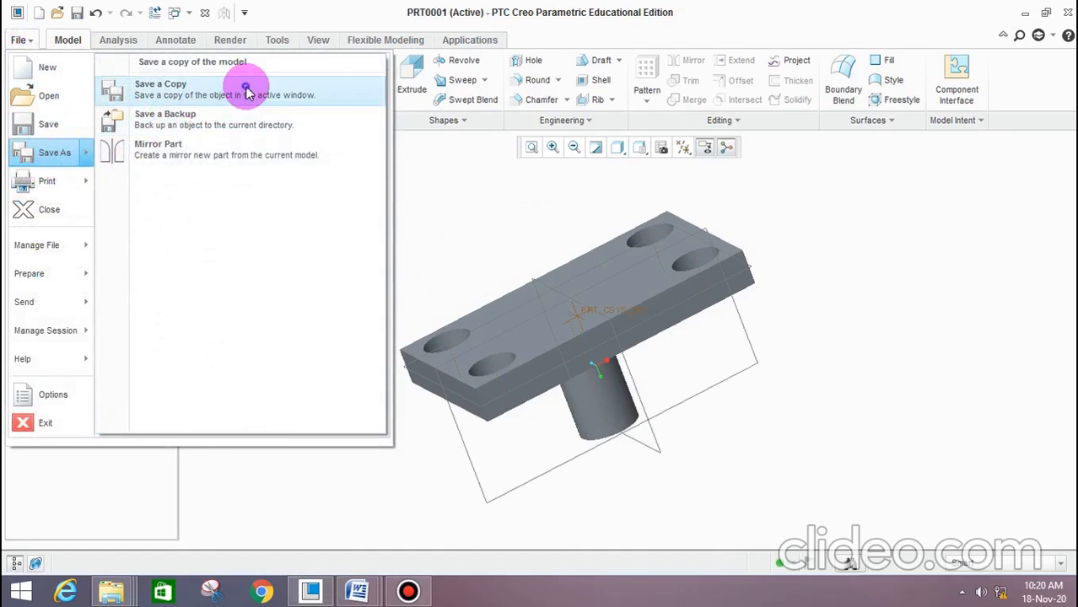
left_click(243, 87)
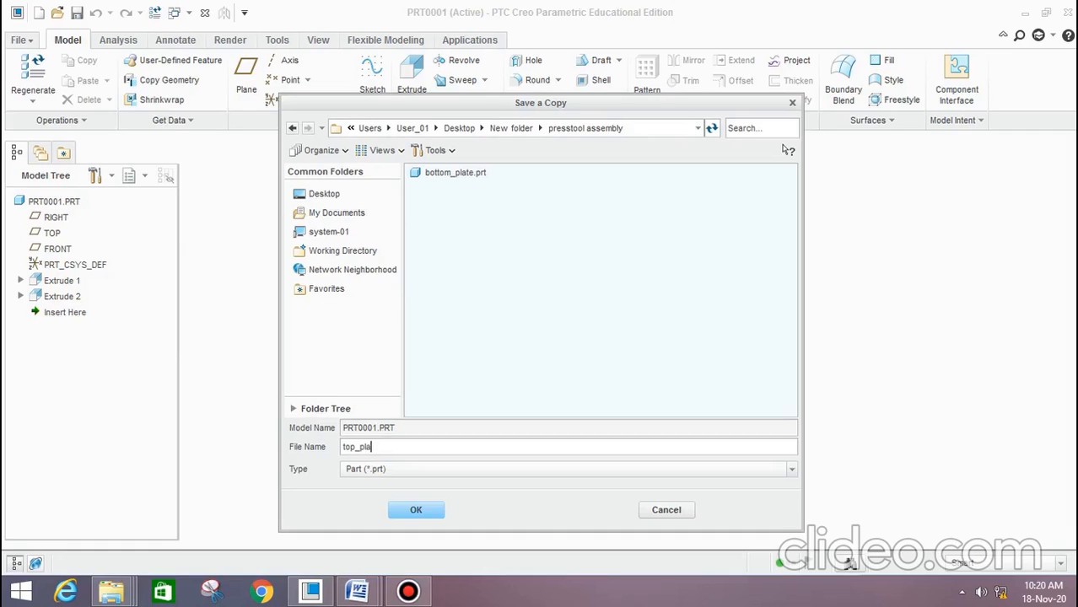
left_click(411, 510)
Examine the guide pillar and guide bush dimensions in the Word document's drawing and return to Creo
middle_click_drag(739, 445, 361, 188)
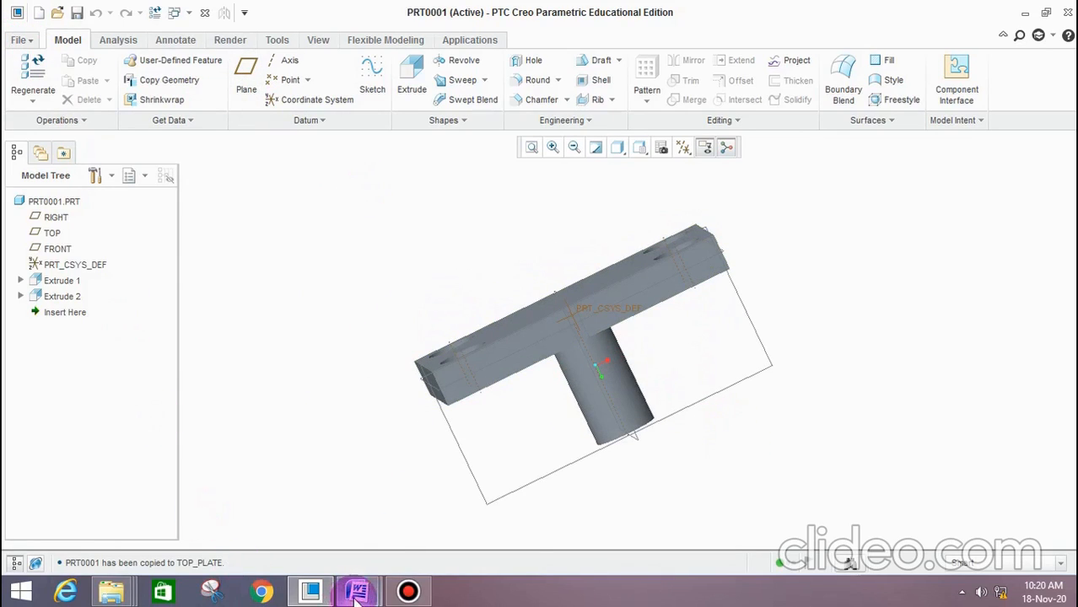
mouse_move(357, 594)
left_click(410, 477)
scroll(446, 477, "down", 3)
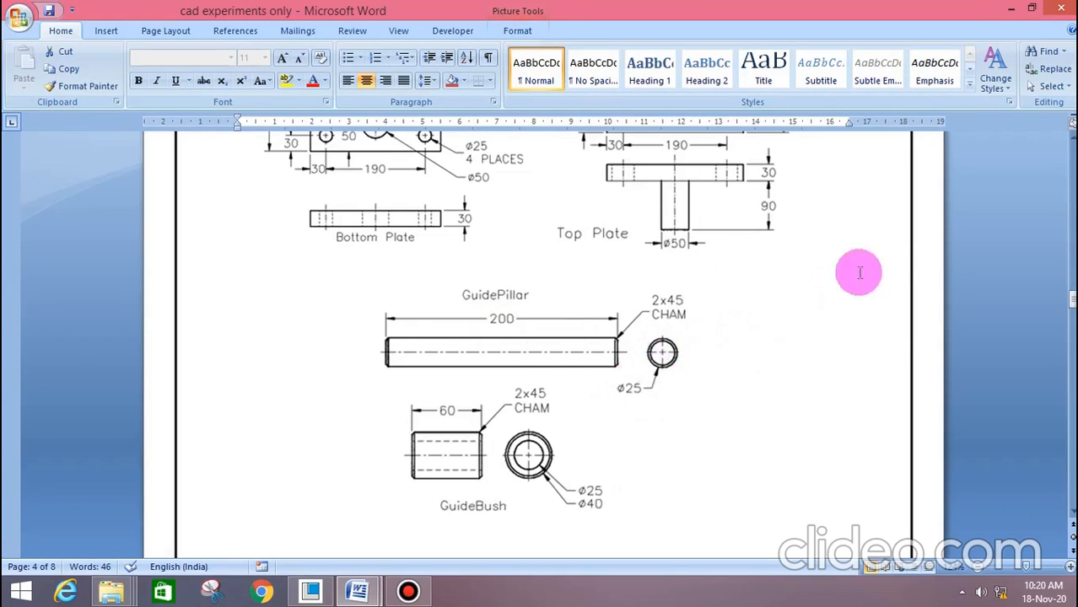
left_click(1015, 8)
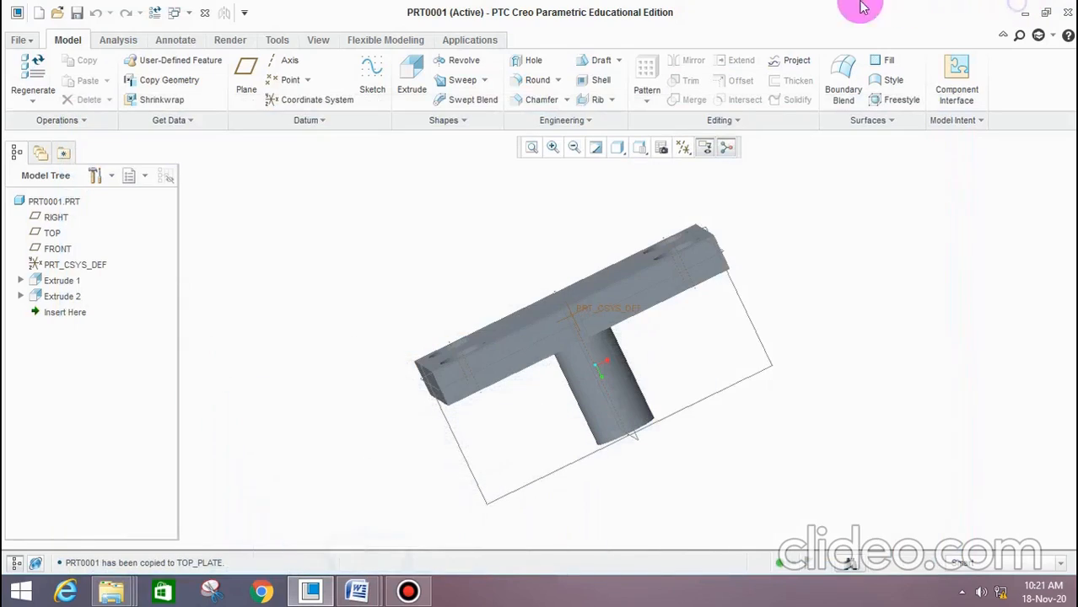
Create a new solid part from the mmns_part_solid template instead of the default one
left_click(23, 43)
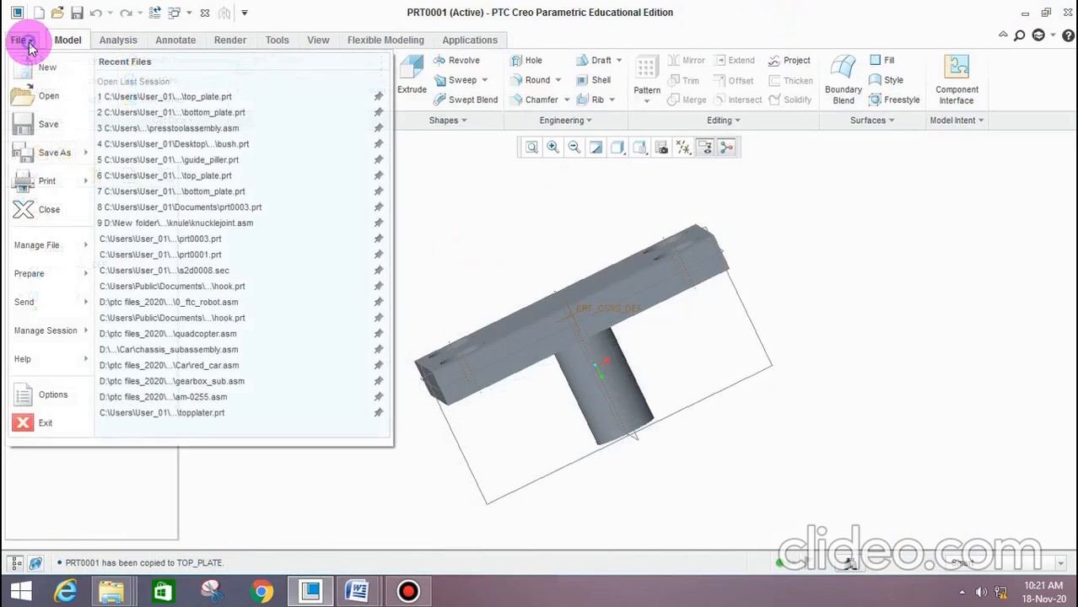
left_click(21, 65)
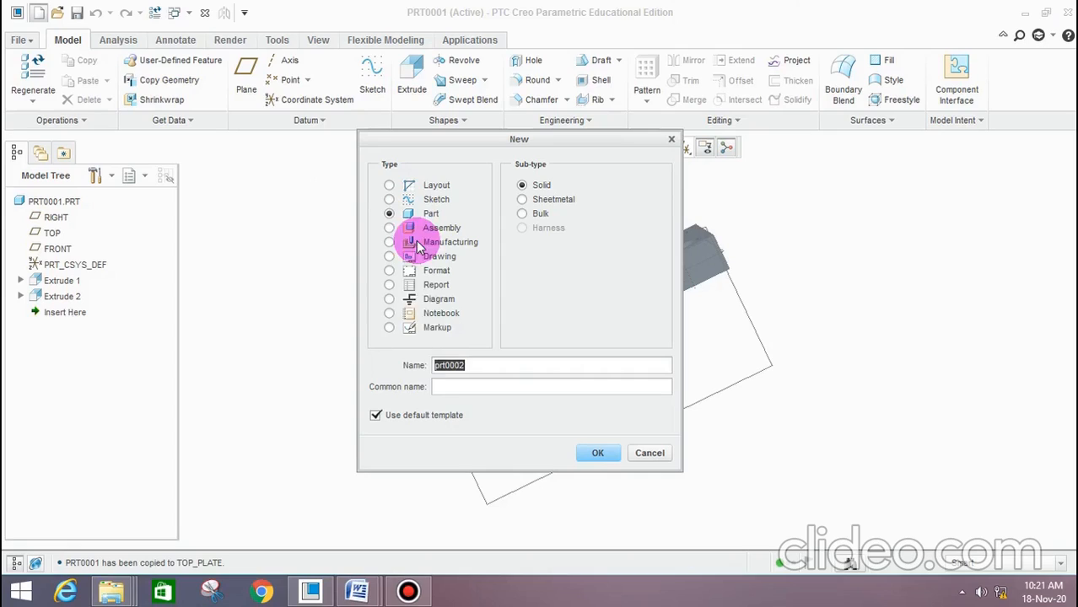
left_click(439, 417)
left_click(598, 456)
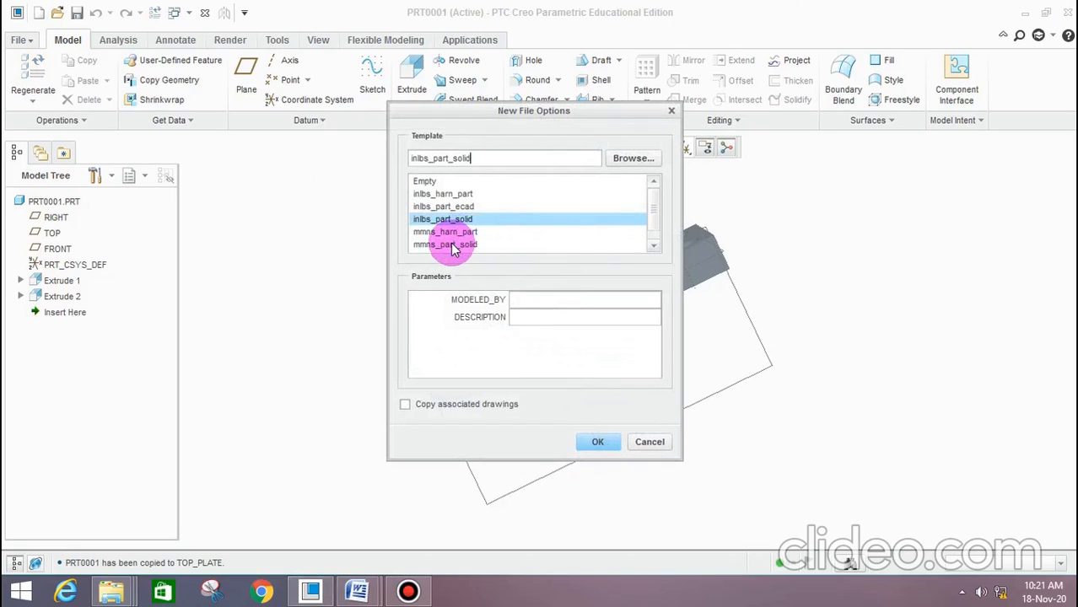
left_click(452, 245)
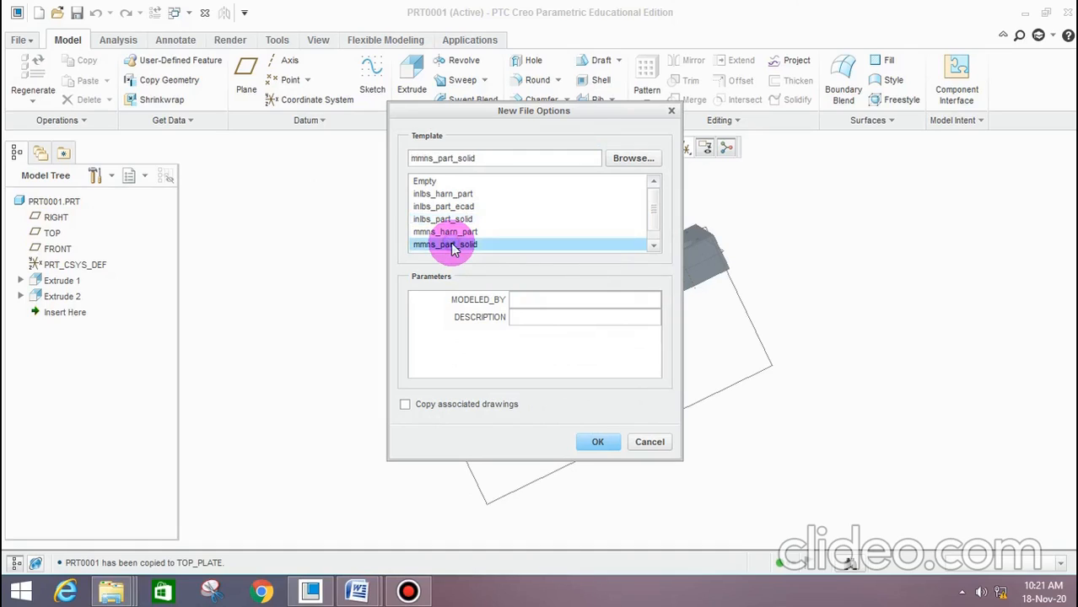
left_click(591, 440)
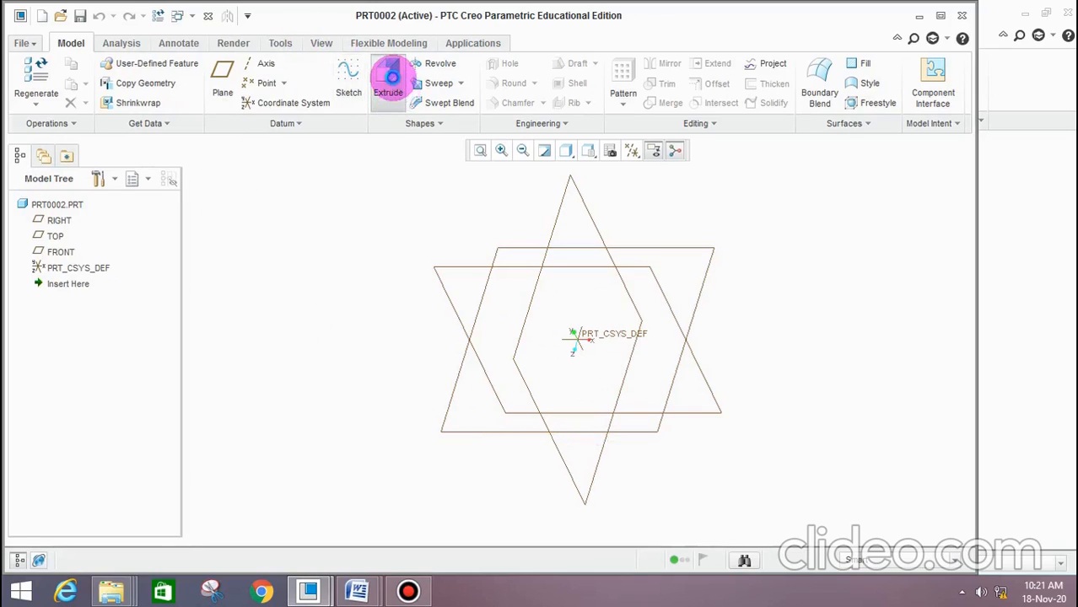
Start an Extrude on the RIGHT plane, orient the sketch parallel to the screen and draw a circle about 202 mm in diameter at the origin
left_click(388, 78)
left_click(57, 220)
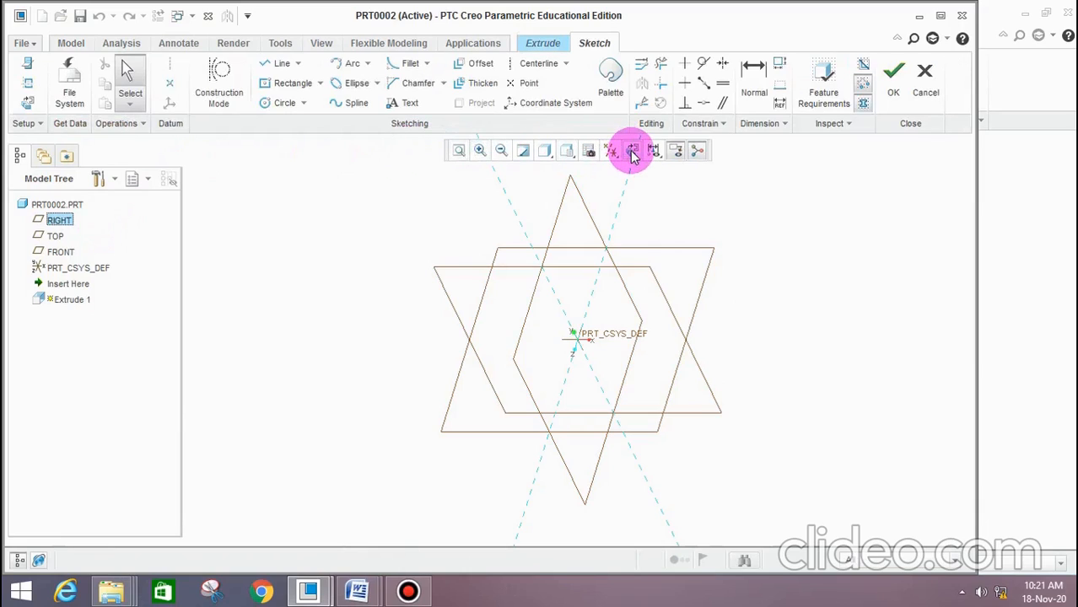
left_click(633, 151)
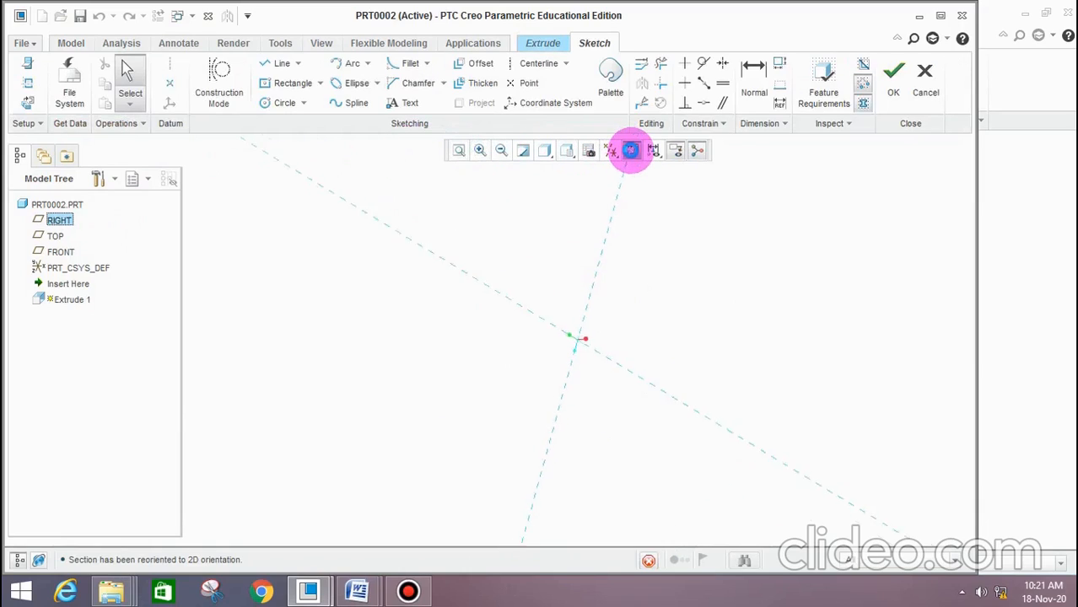
left_click(285, 103)
left_click(577, 340)
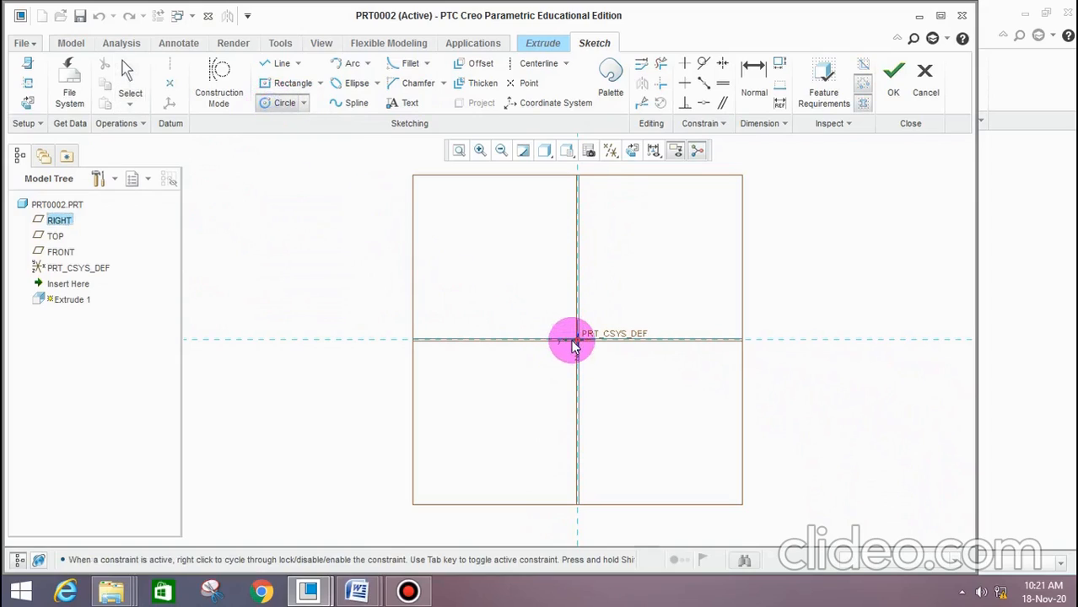
left_click(623, 385)
middle_click(582, 291)
Set the circle's diameter to 25 mm and accept the sketch
left_click(480, 280)
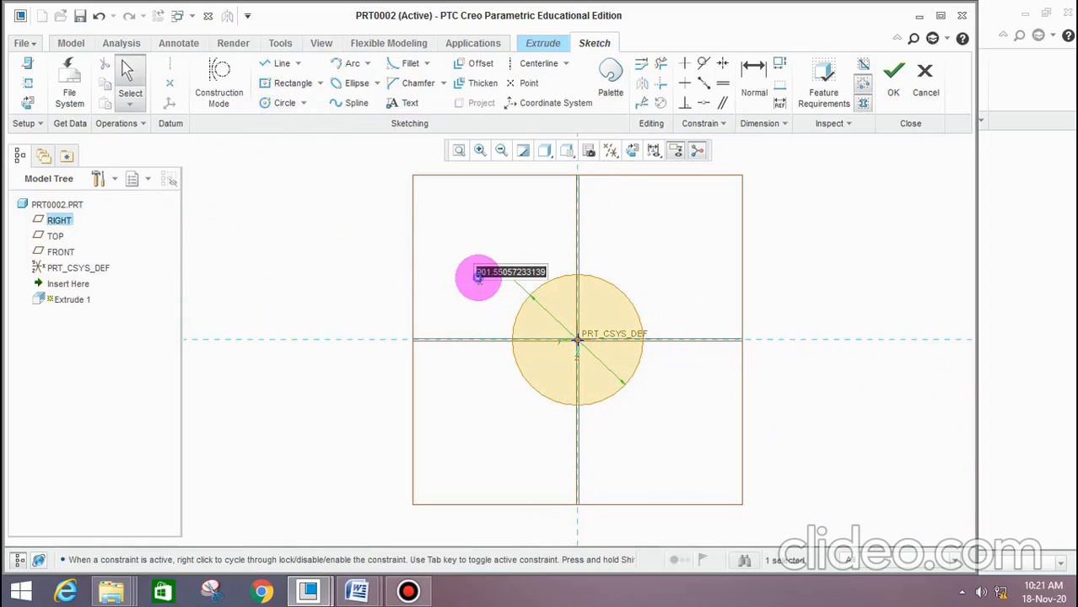
type("25")
key("Return")
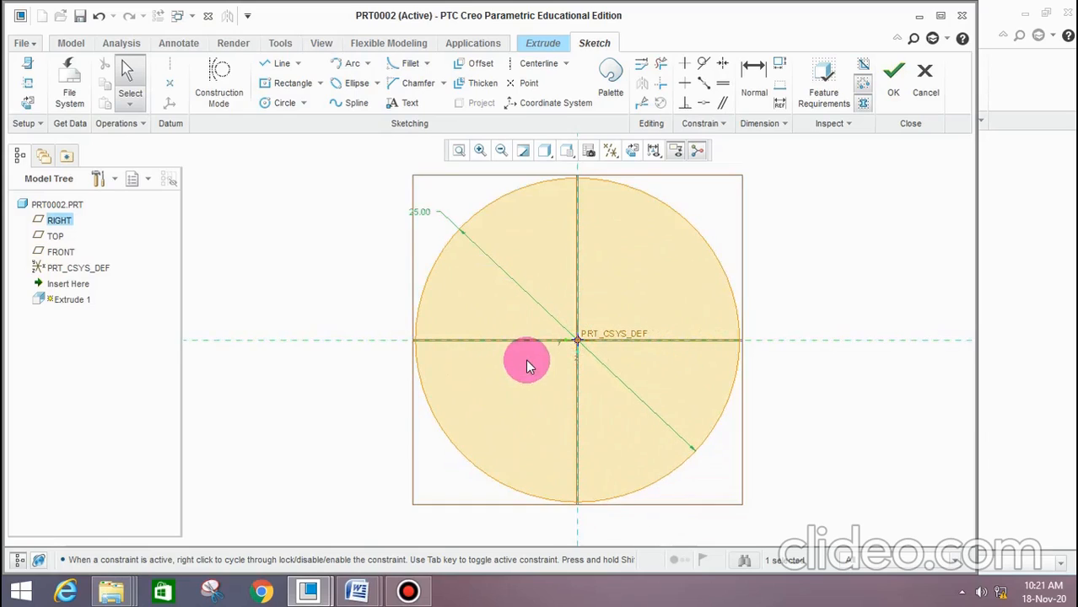
left_click(895, 84)
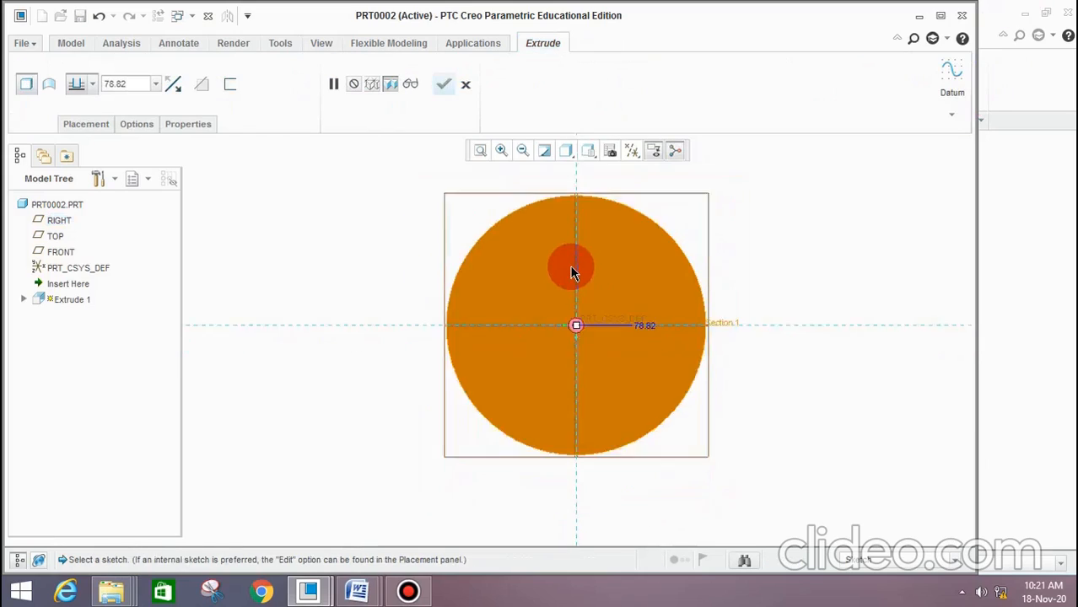
Extrude the 25 mm circle to a depth of 200 mm, symmetric about the sketch plane, and accept the feature
middle_click_drag(697, 292, 644, 331)
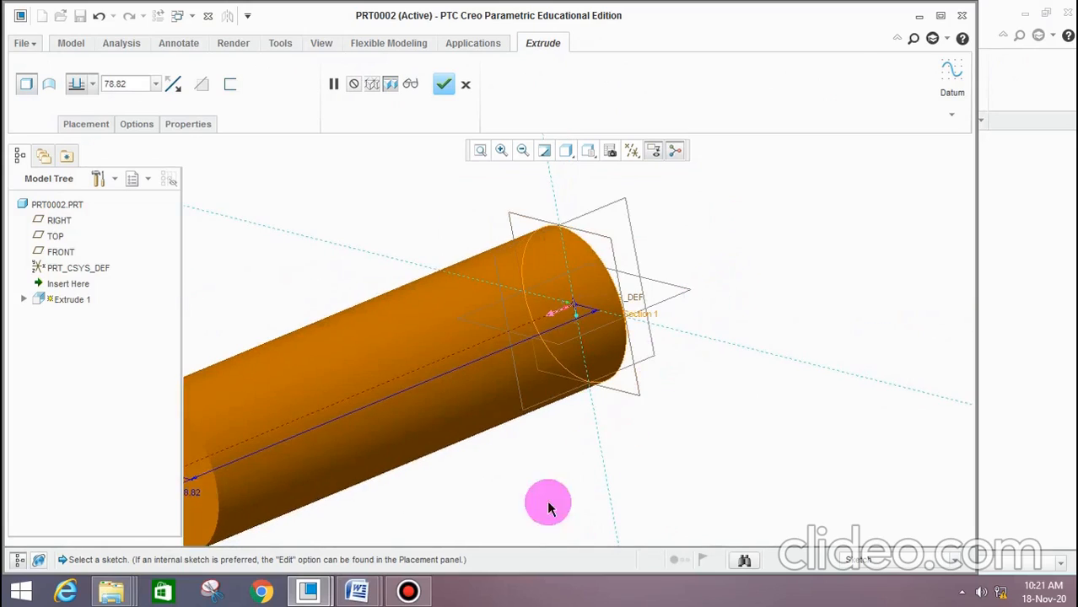
double_click(127, 84)
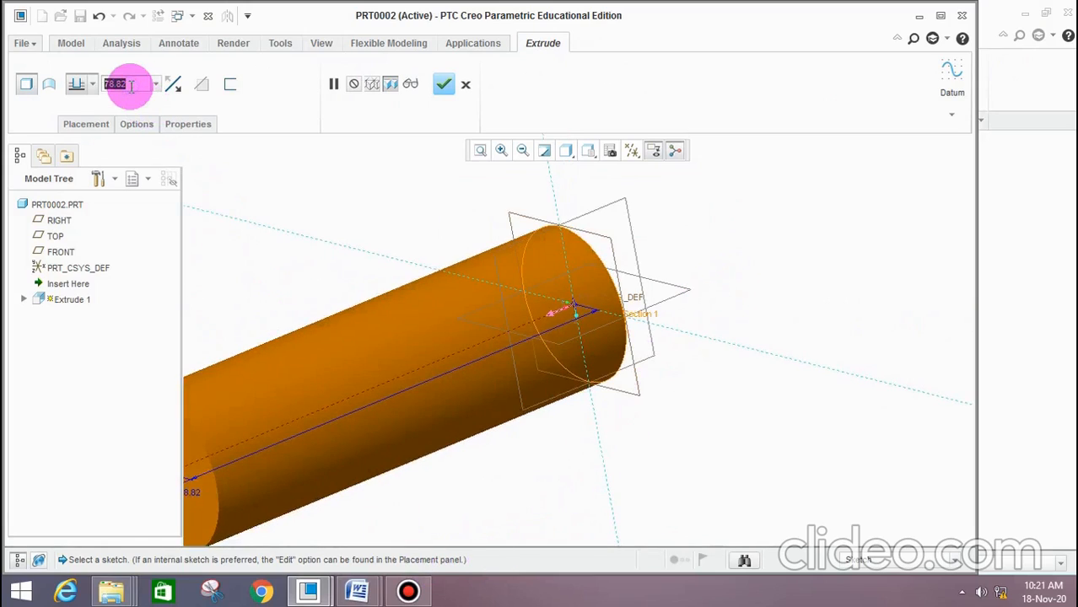
type("200.00")
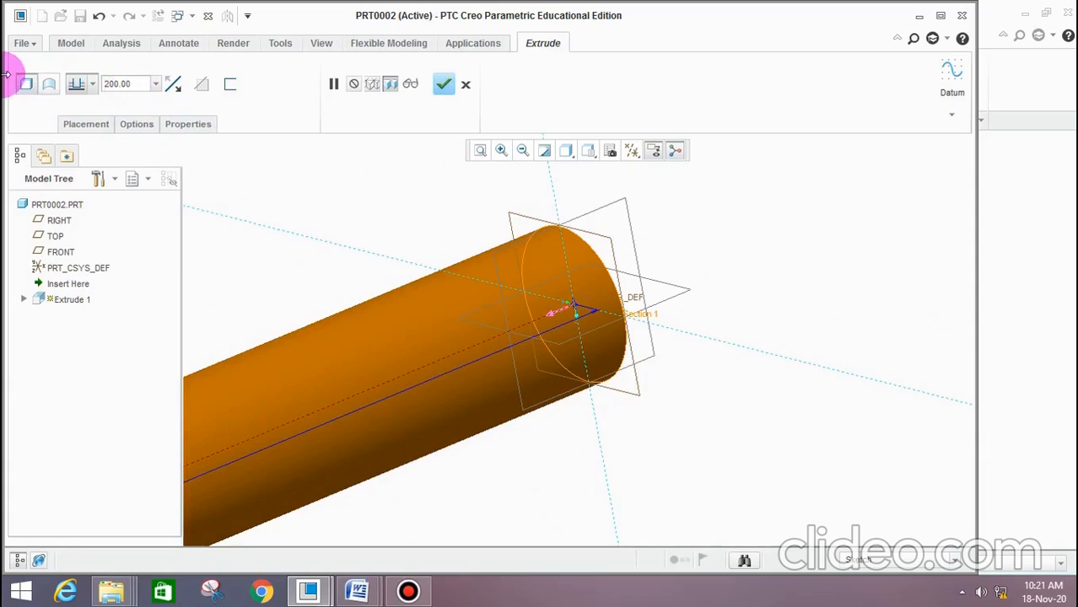
left_click(93, 83)
left_click(76, 122)
scroll(501, 299, "down", 5)
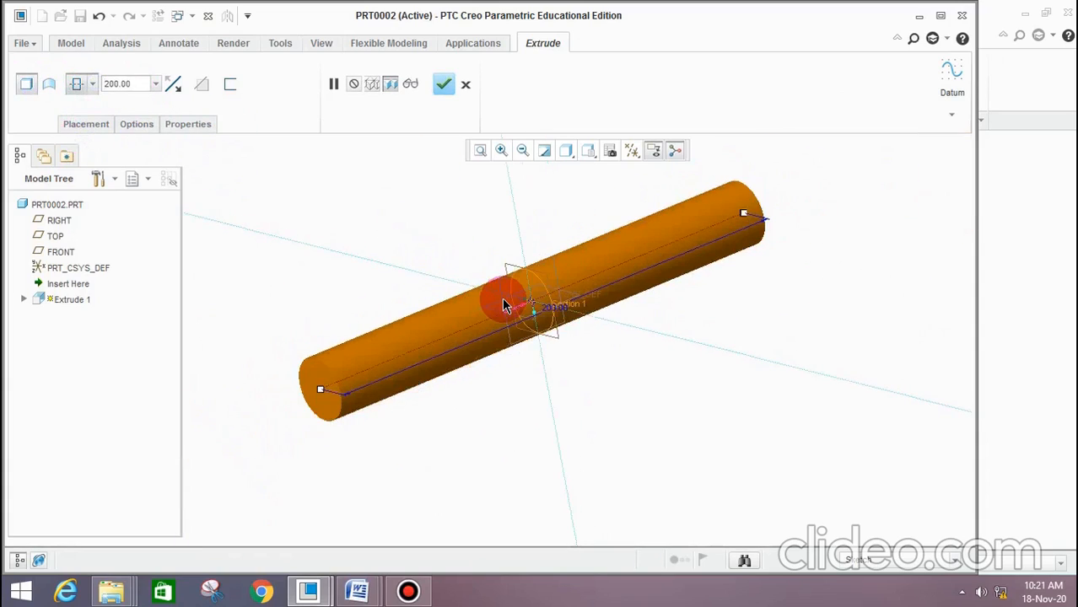
left_click(442, 83)
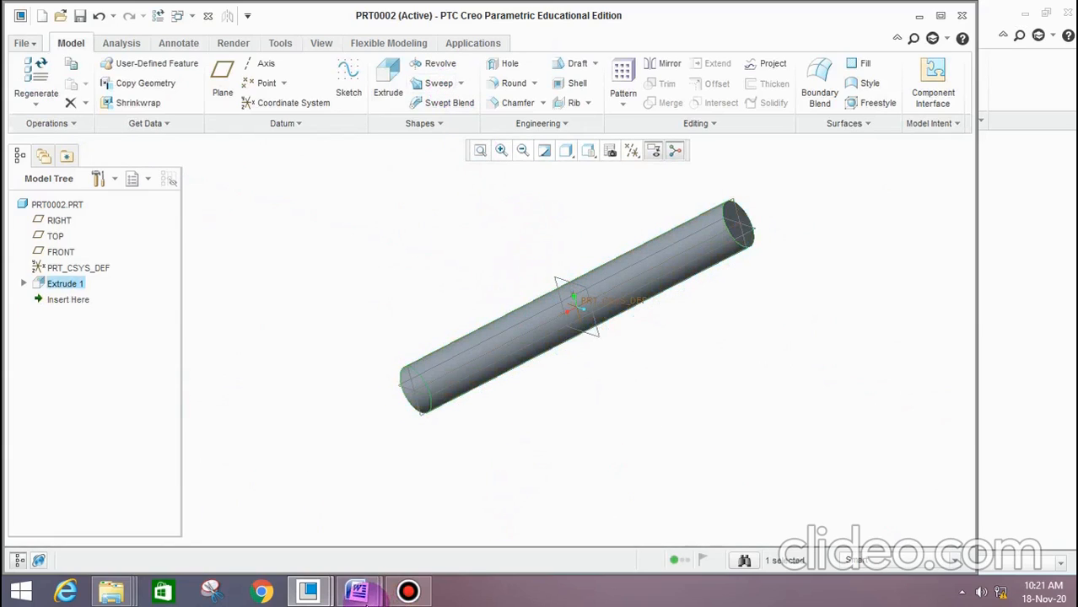
Check the guide pillar's chamfer callout in the Word document "cad experiments only" and return to Creo
mouse_move(363, 593)
left_click(445, 493)
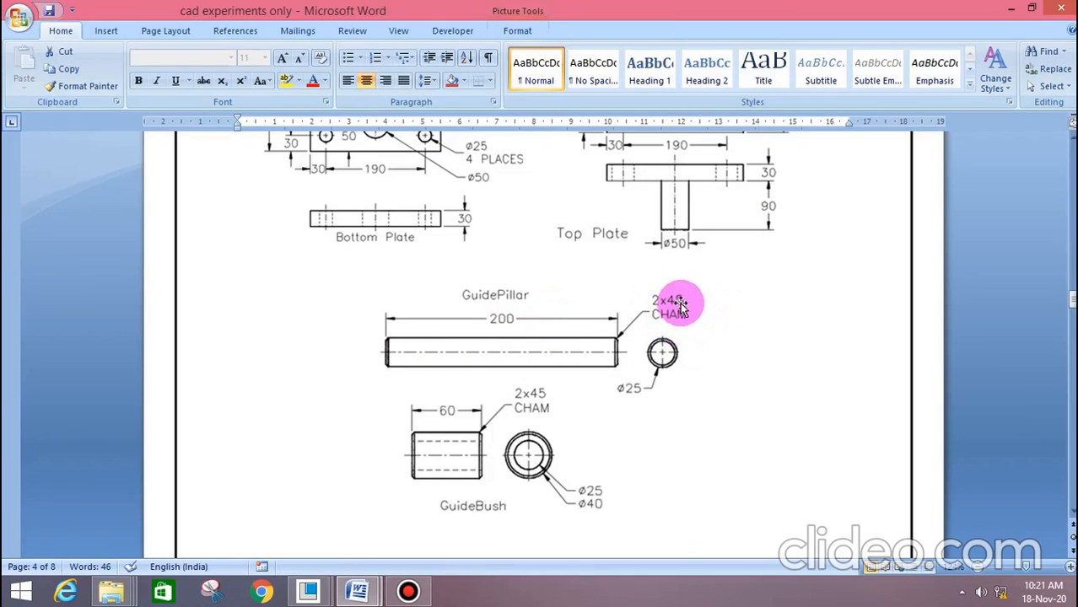
left_click(1010, 10)
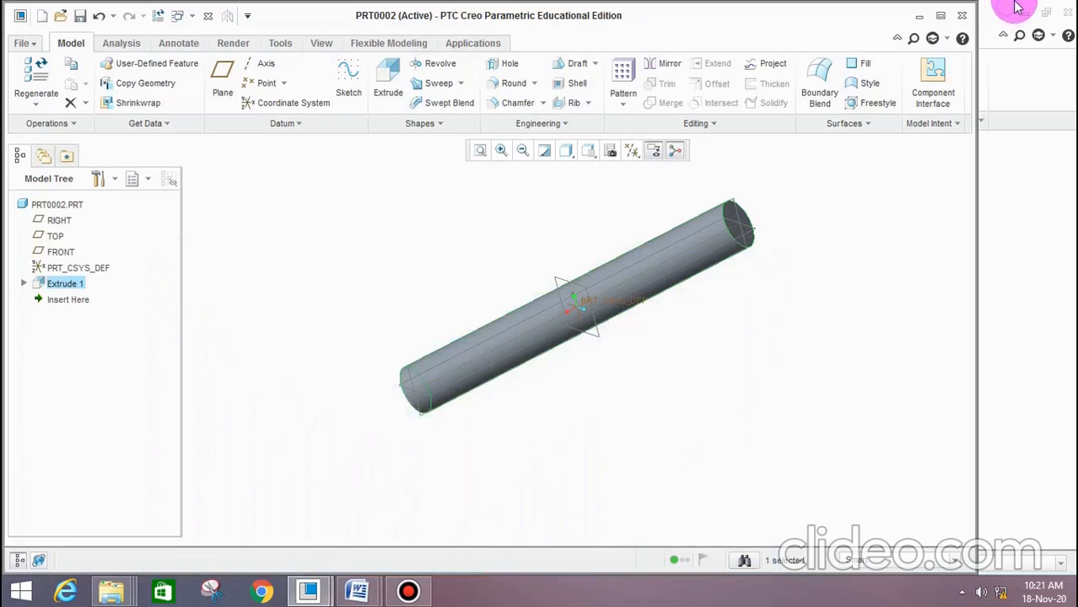
Start an Edge Chamfer on the circular edge at one end of the guide pillar
middle_click_drag(546, 196, 529, 221)
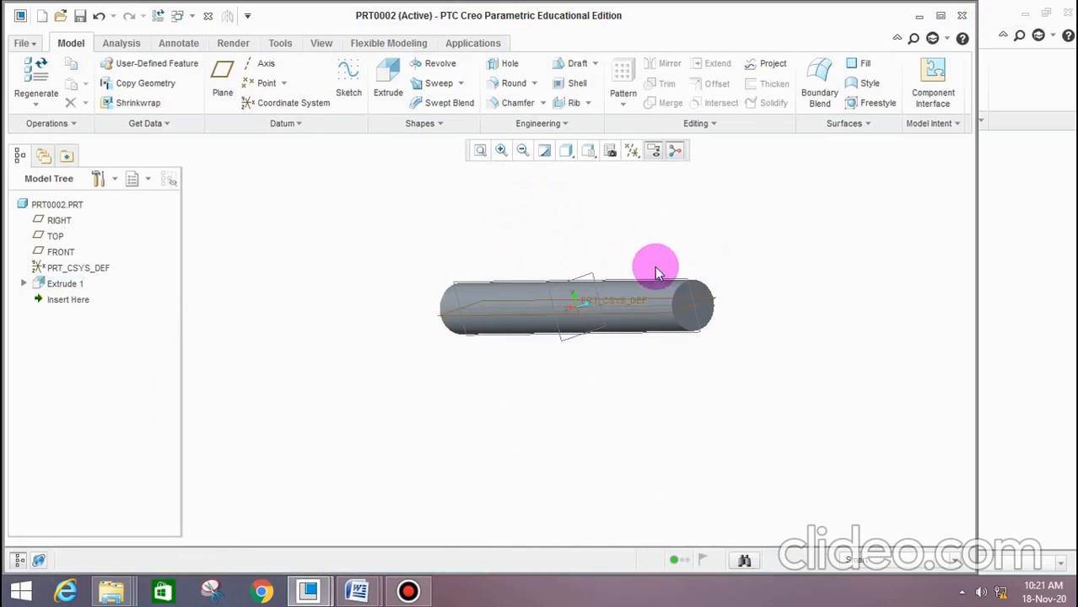
scroll(722, 268, "down", 6)
middle_click_drag(706, 308, 727, 306)
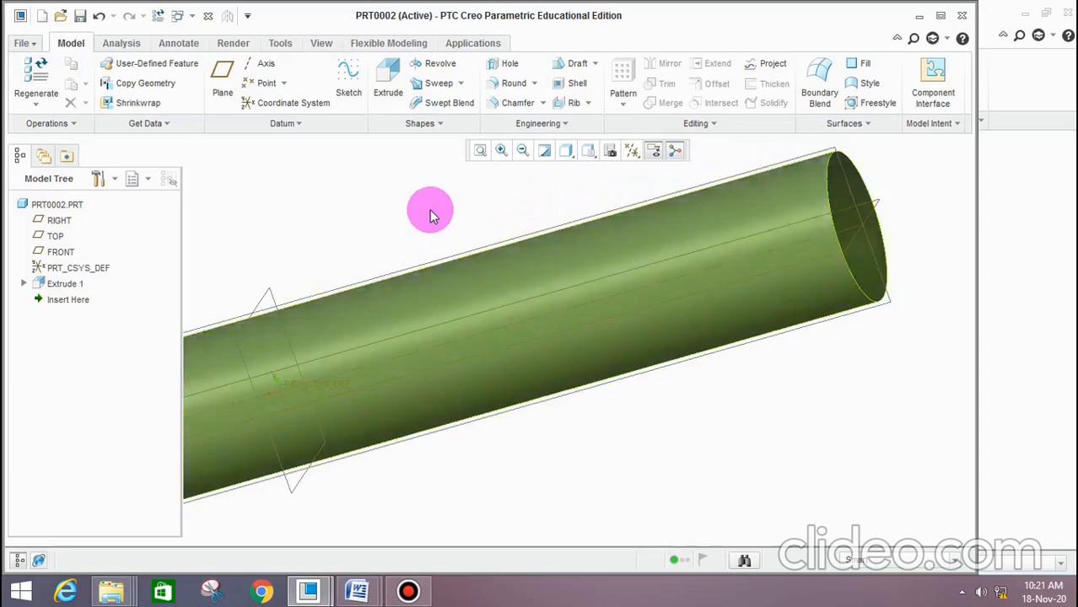
scroll(430, 210, "up", 4)
scroll(618, 235, "up", 3)
scroll(581, 178, "down", 5)
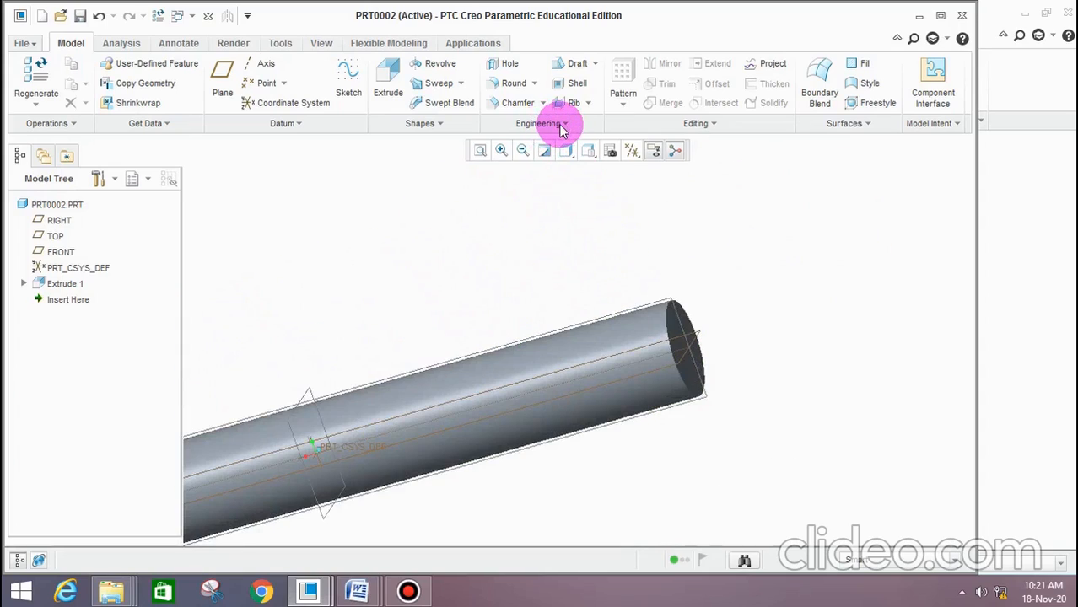
left_click(563, 126)
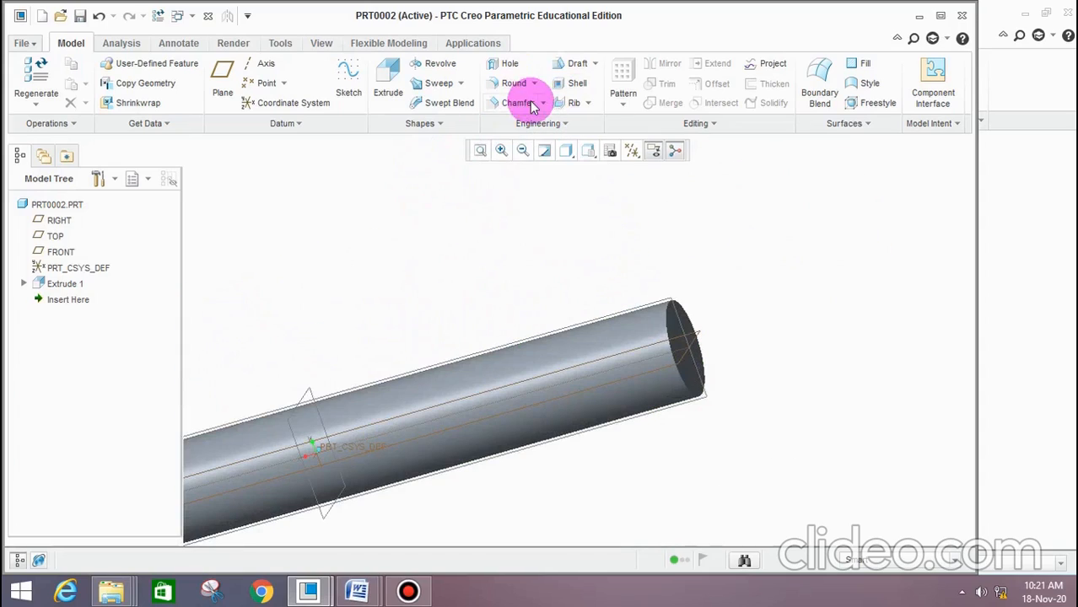
left_click(541, 103)
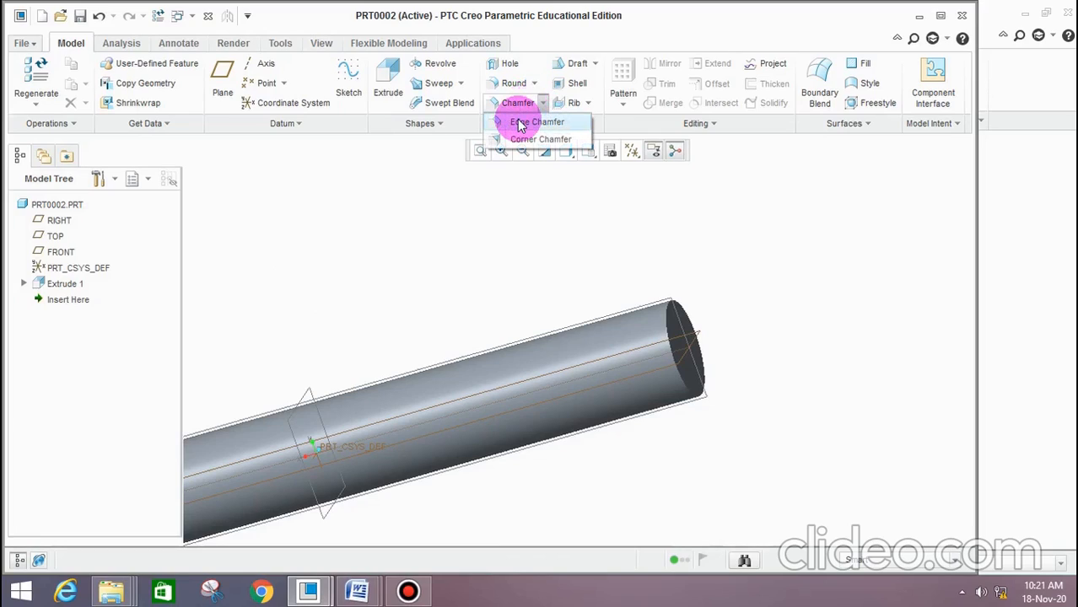
left_click(523, 124)
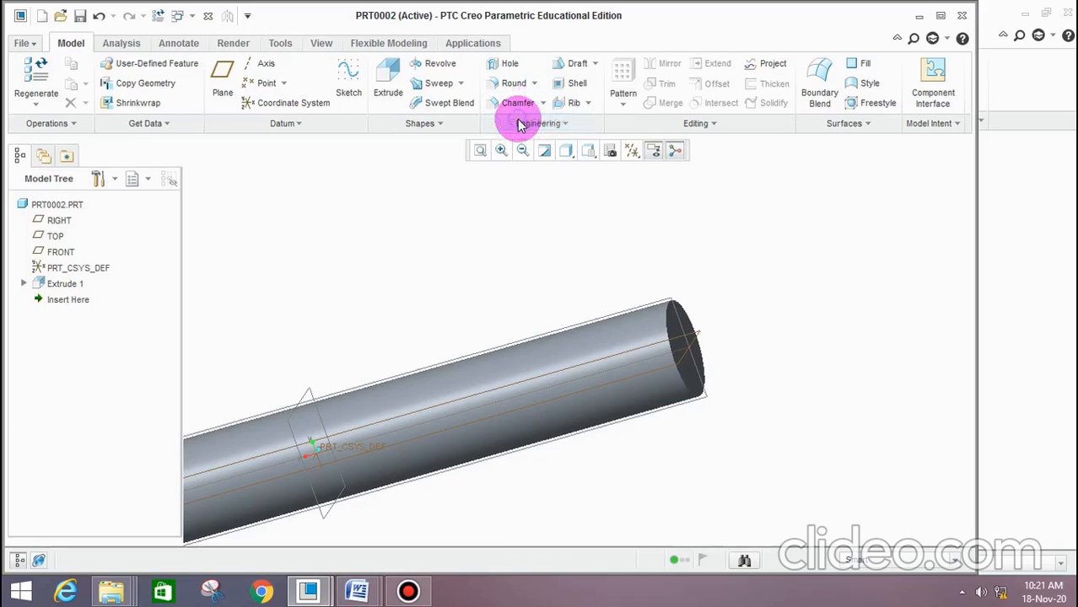
left_click(666, 312)
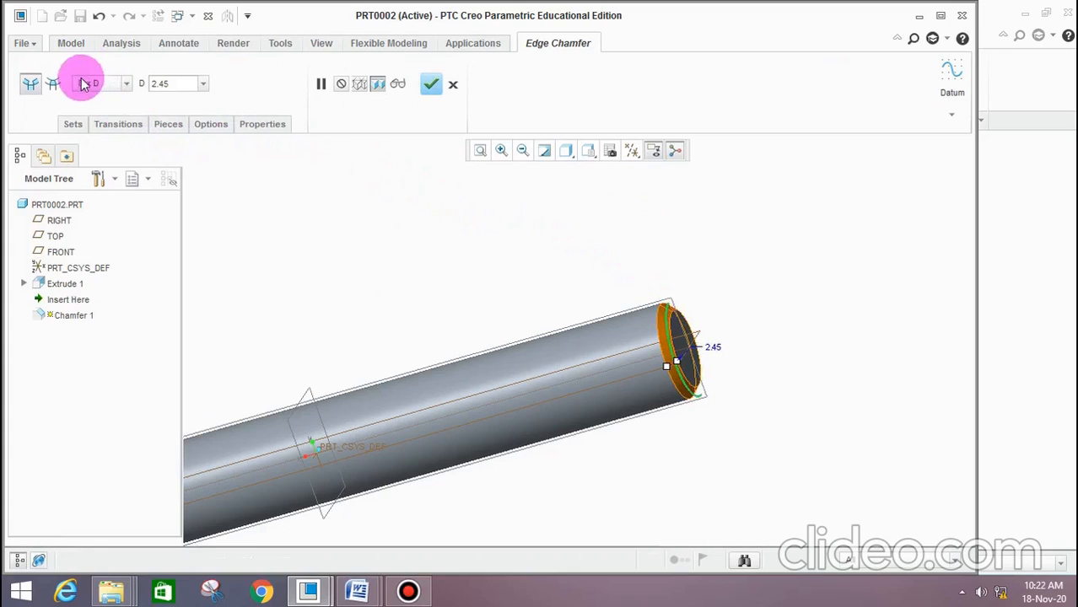
Set the chamfer to 45 x D with D at 2 mm, check it against the Word drawing and accept it
left_click(125, 84)
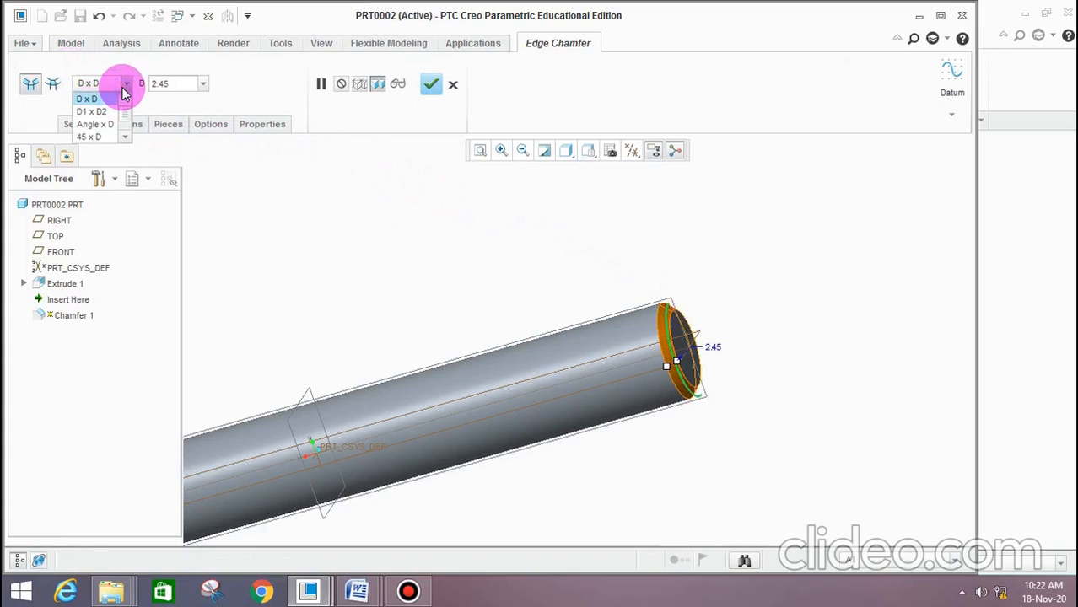
left_click(97, 137)
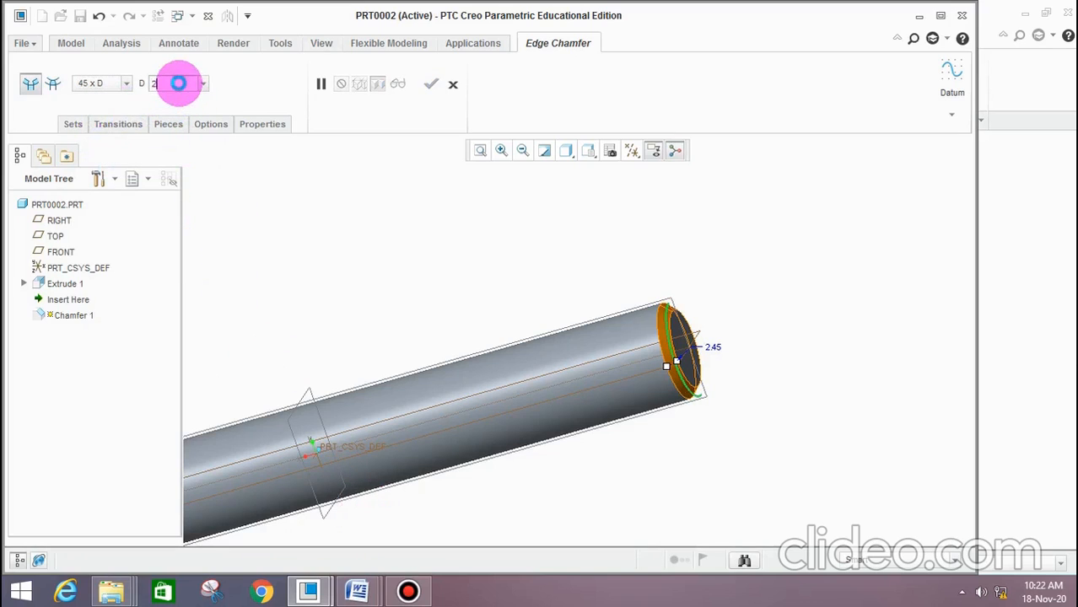
key("Return")
left_click(357, 590)
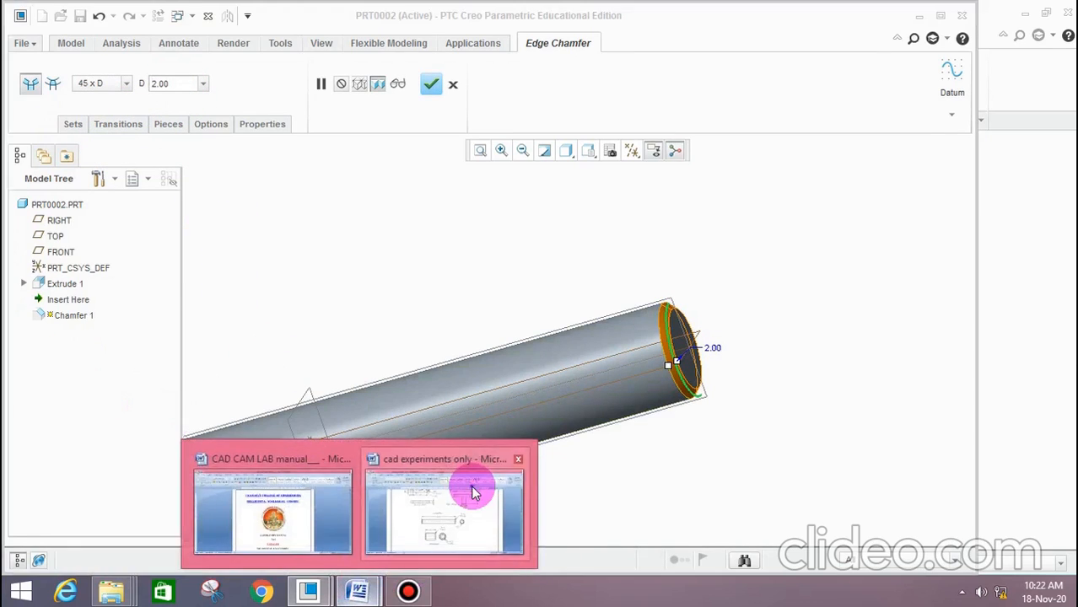
left_click(473, 493)
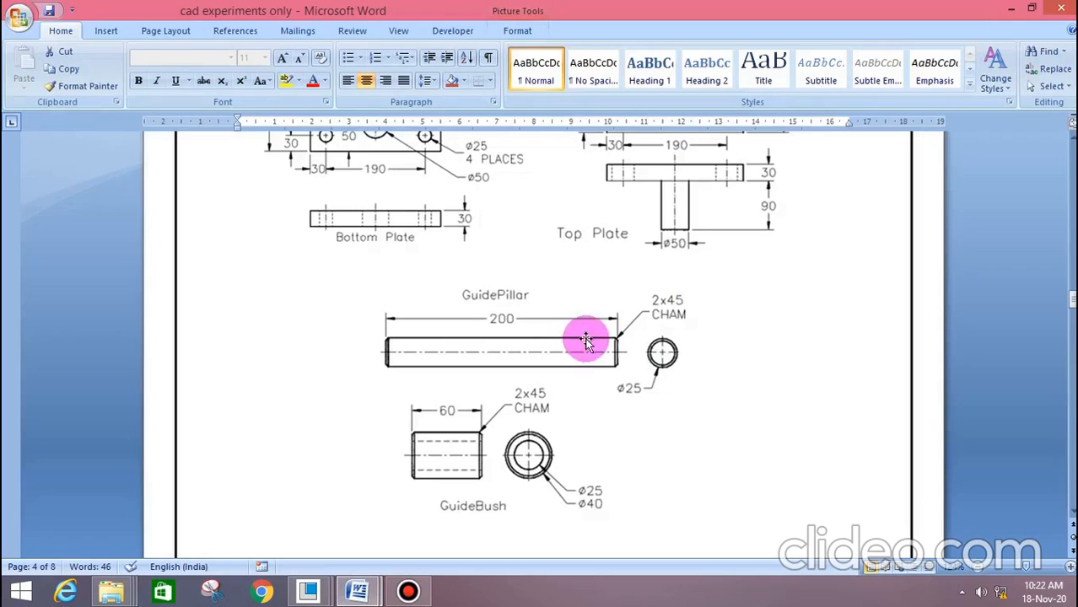
left_click(1013, 10)
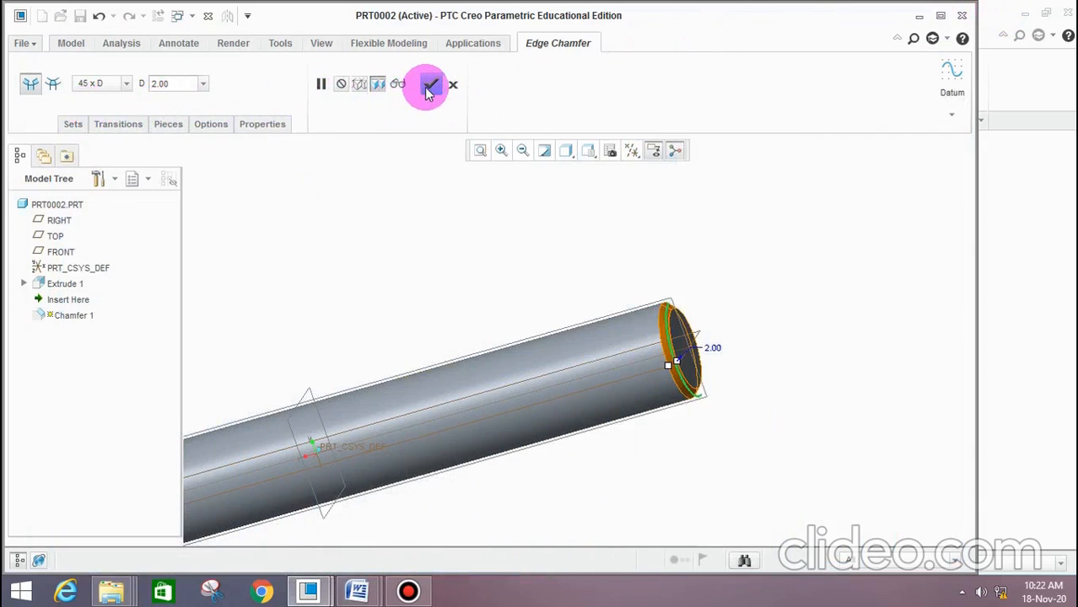
left_click(429, 84)
Add a 45 x D edge chamfer with D at 2 mm to the circular edge at the pillar's opposite end
scroll(547, 278, "down", 3)
middle_click_drag(549, 284, 454, 331)
scroll(299, 383, "up", 6)
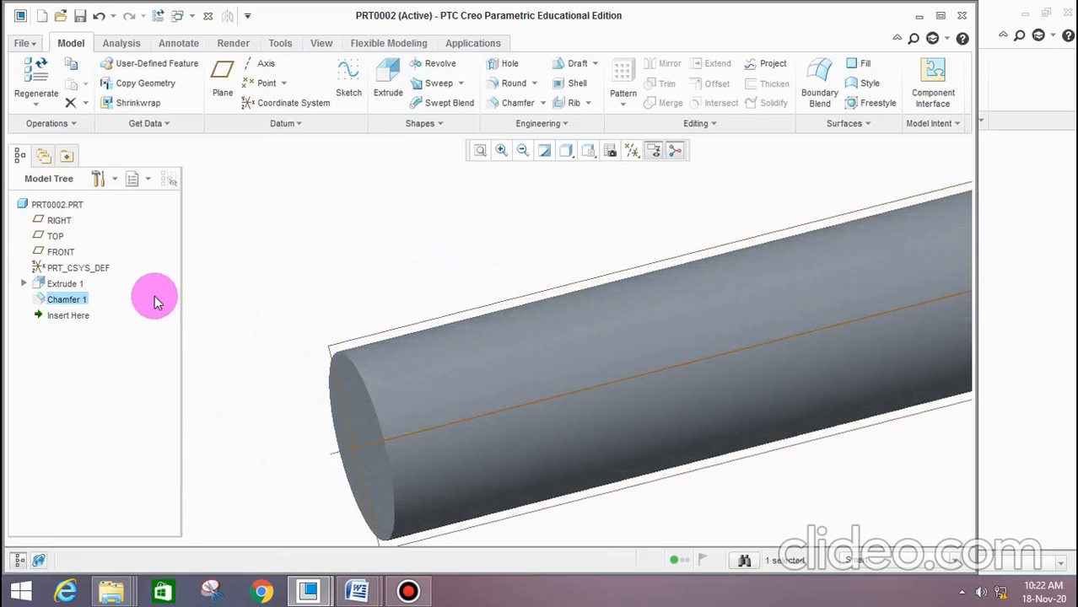
left_click(513, 88)
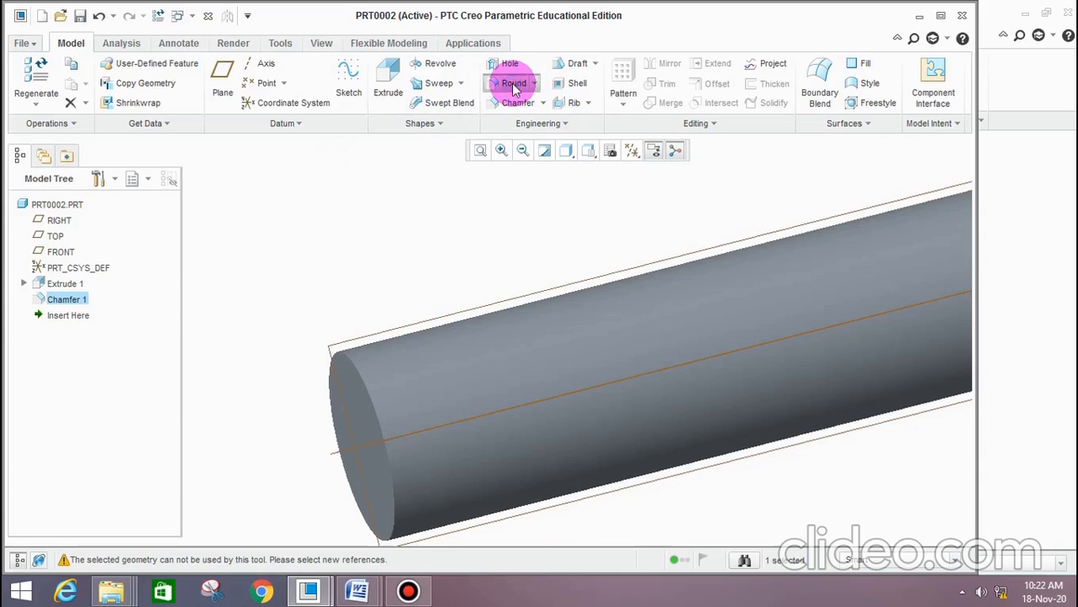
left_click(456, 82)
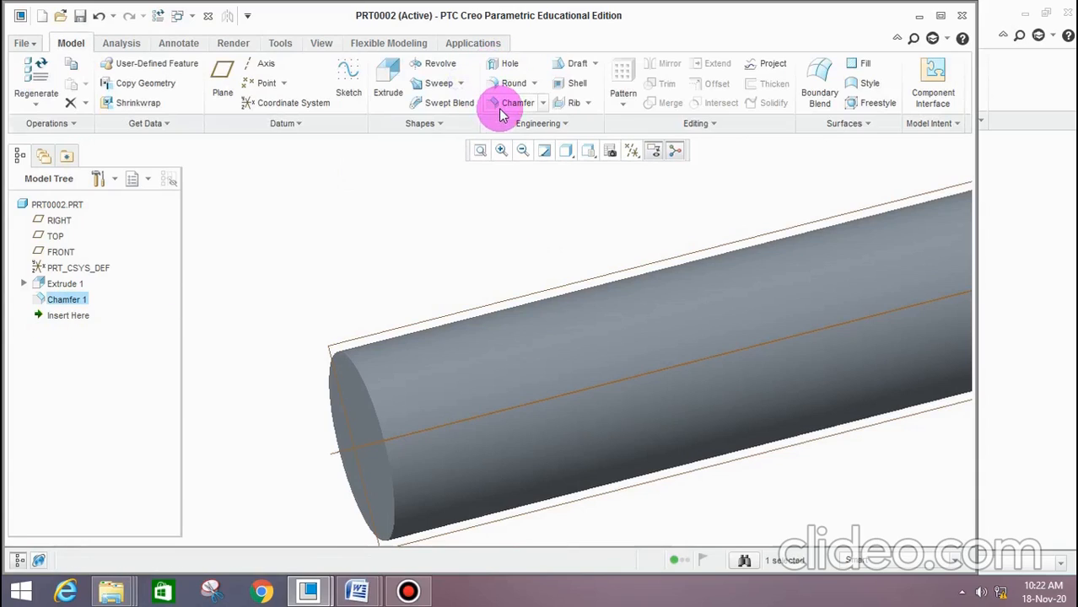
left_click(506, 105)
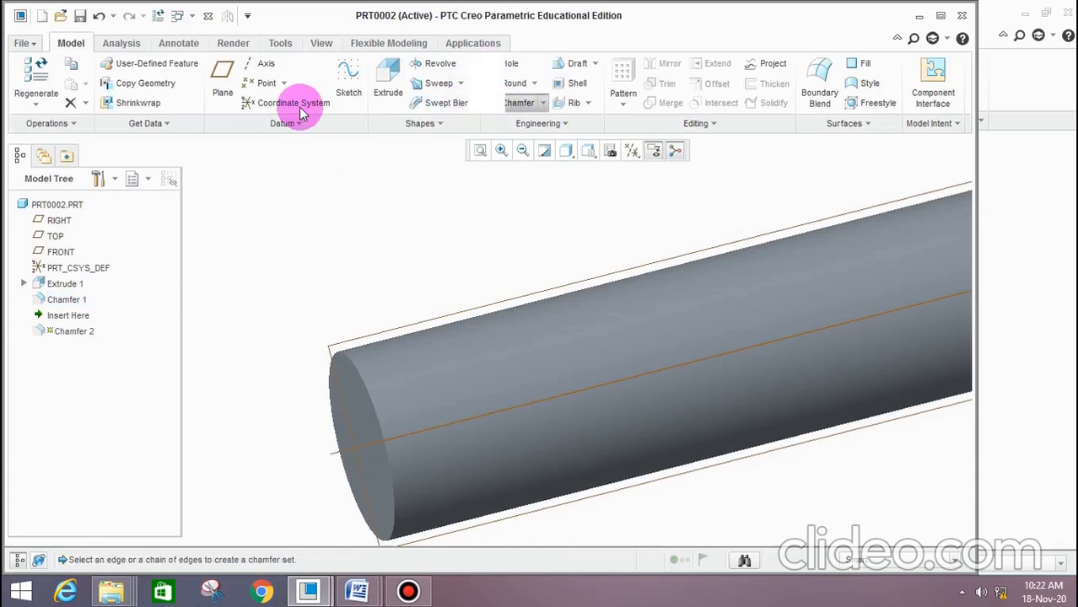
left_click(364, 390)
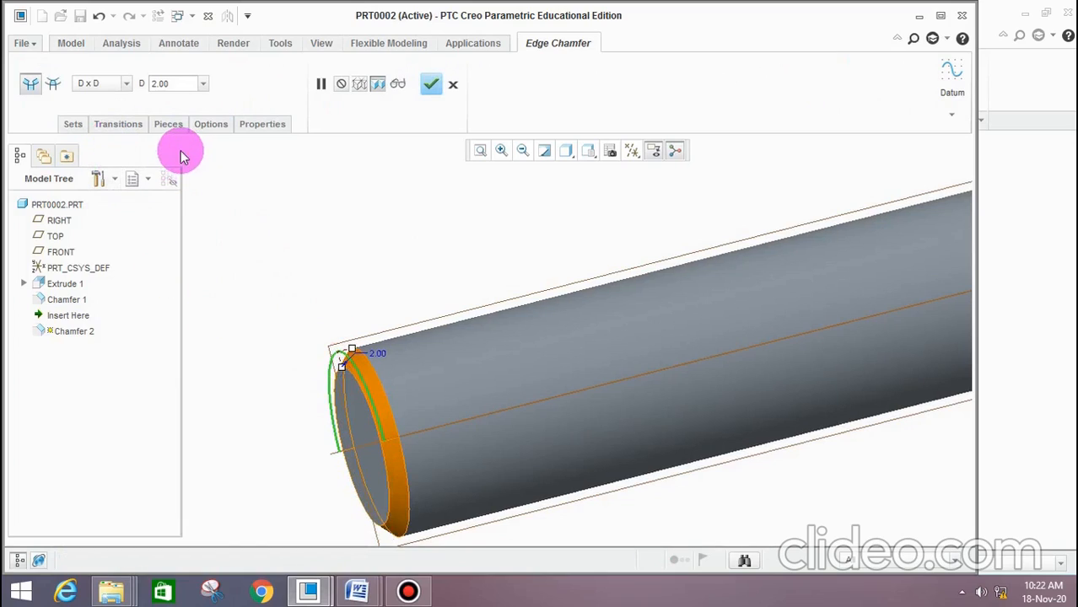
left_click(126, 83)
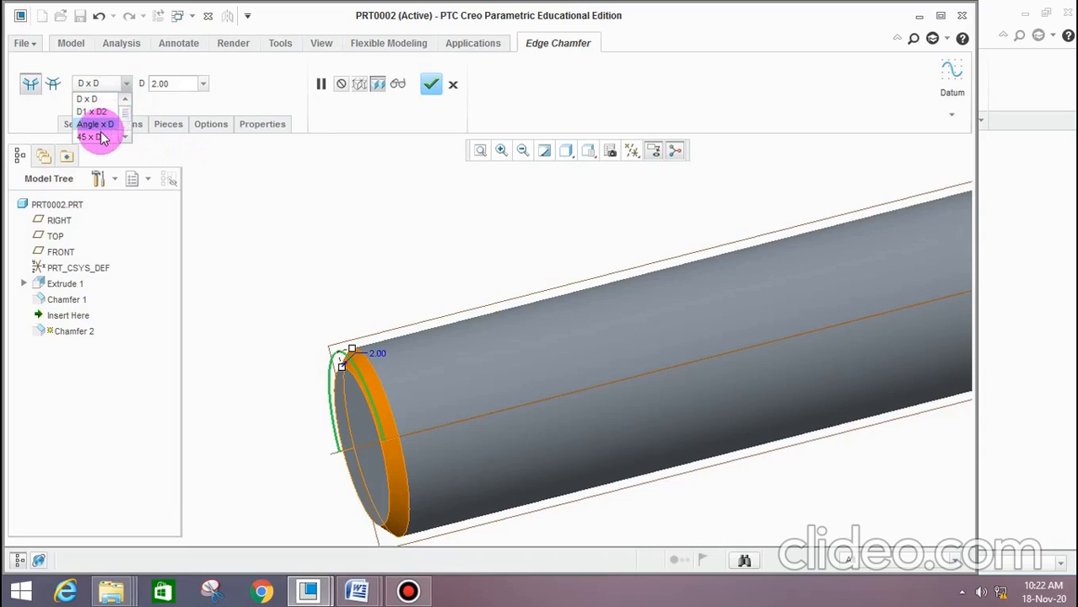
left_click(106, 127)
left_click(431, 84)
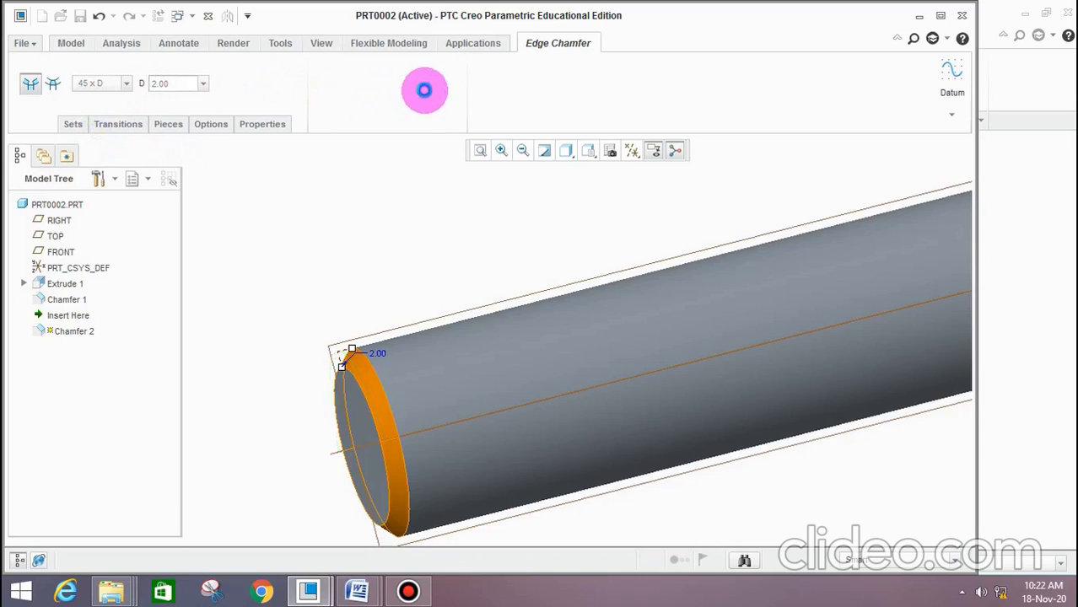
left_click(323, 261)
Save a copy of the pillar part as guide_piller in the presstool assembly folder
scroll(291, 335, "up", 8)
scroll(427, 270, "down", 4)
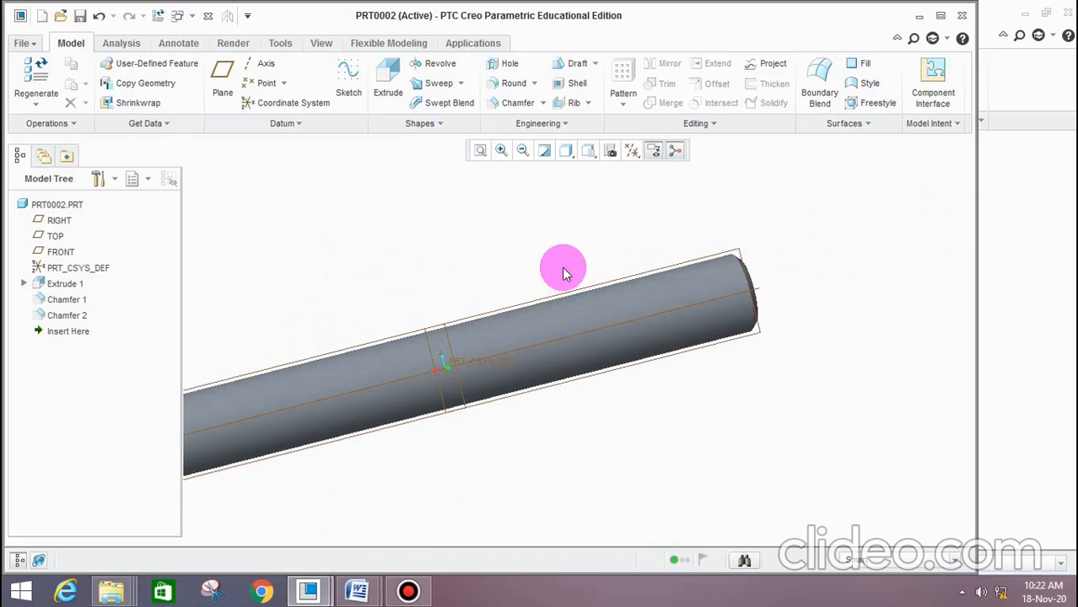
scroll(478, 266, "up", 2)
middle_click_drag(478, 271, 461, 291)
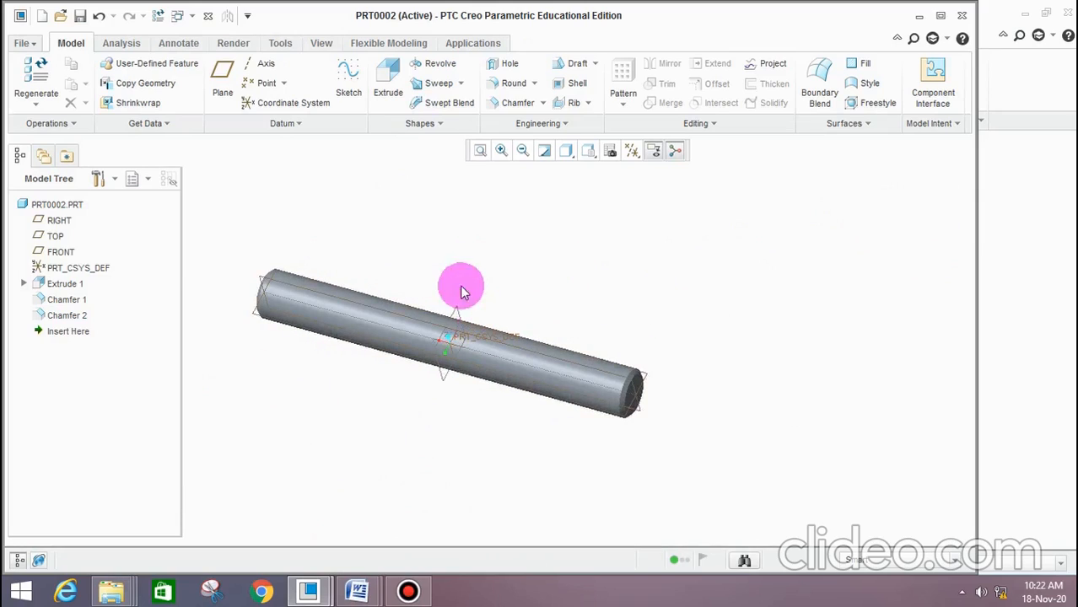
left_click(24, 47)
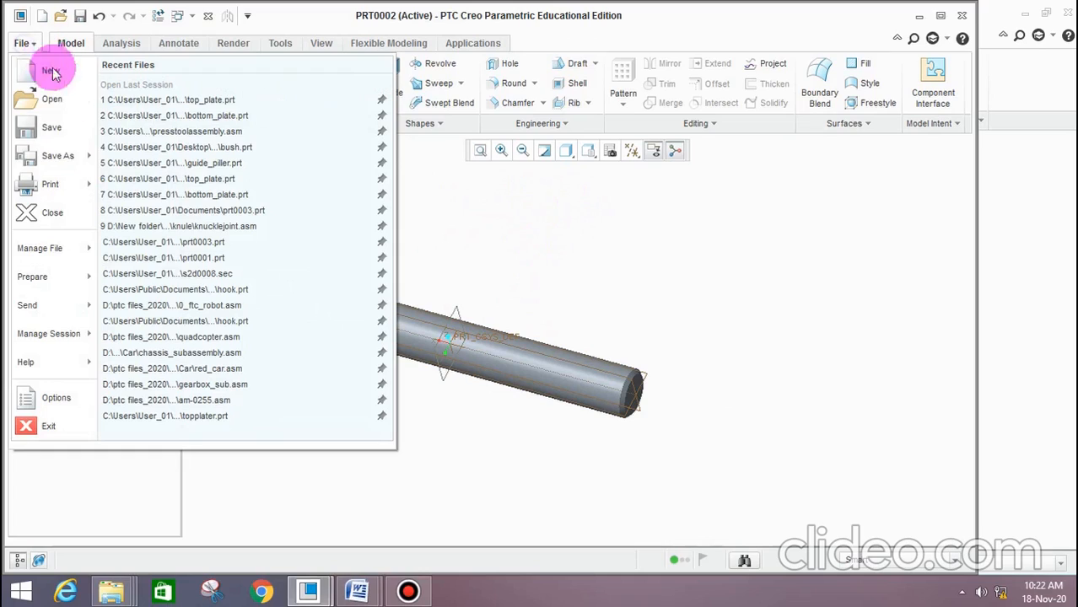
mouse_move(53, 155)
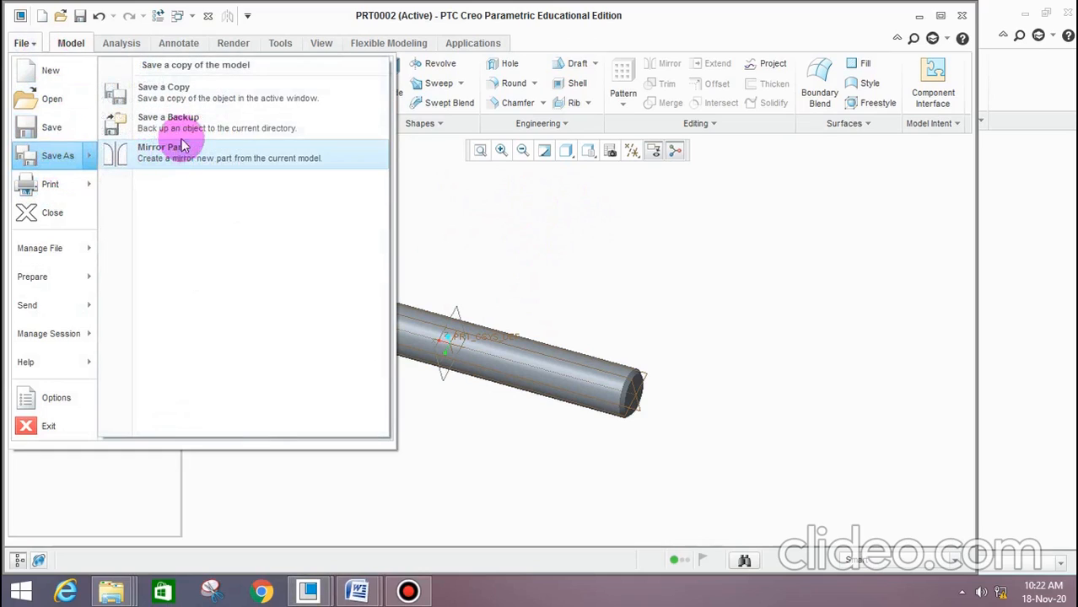
left_click(217, 93)
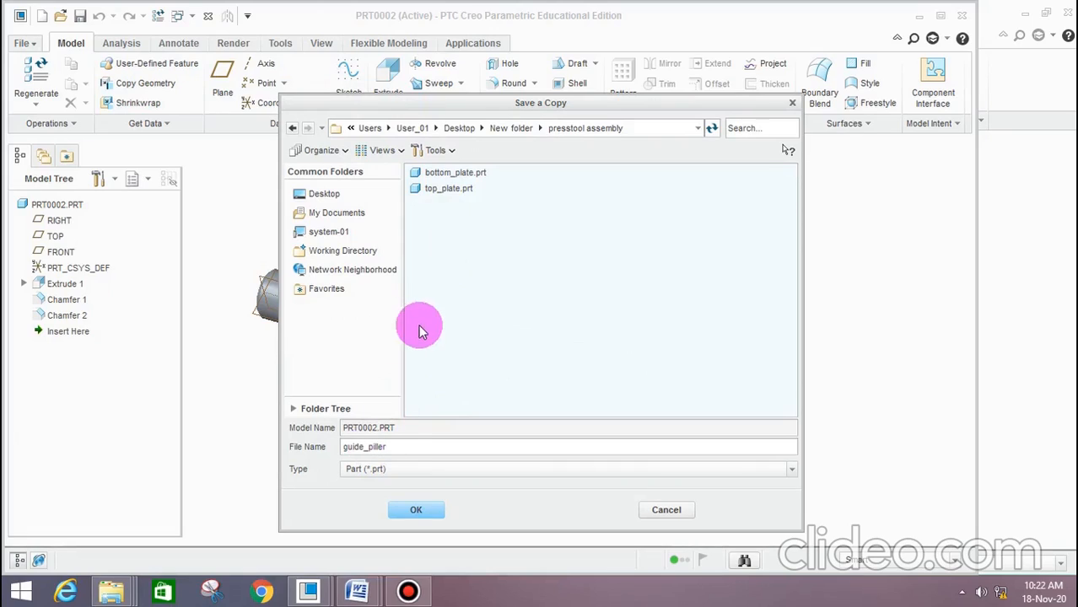
left_click(417, 511)
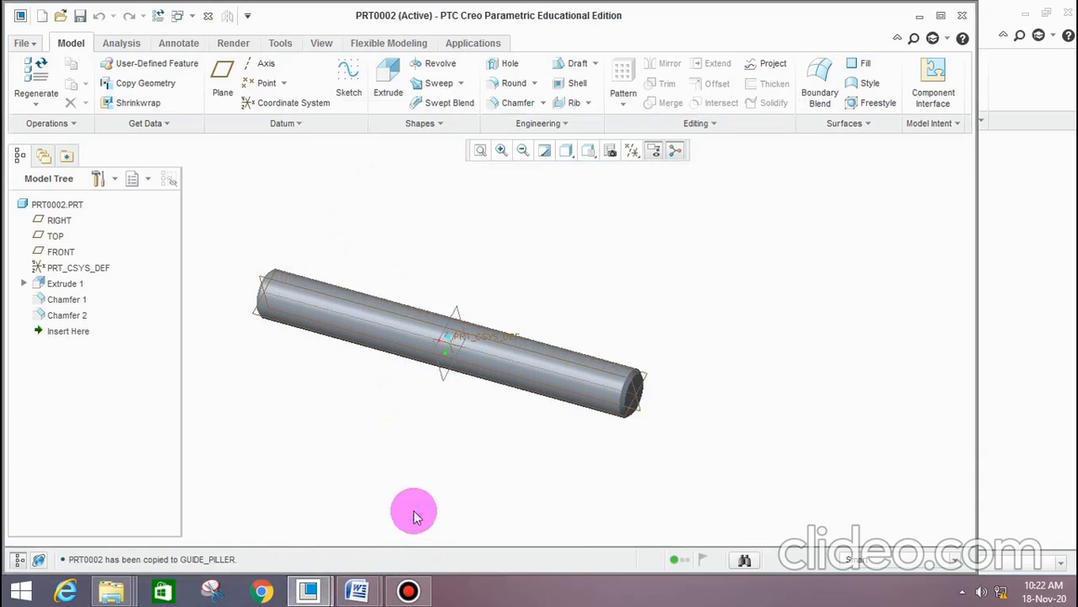
Examine the guide bush's length, diameters and chamfer in the Word document's drawing and return to Creo
scroll(489, 269, "up", 3)
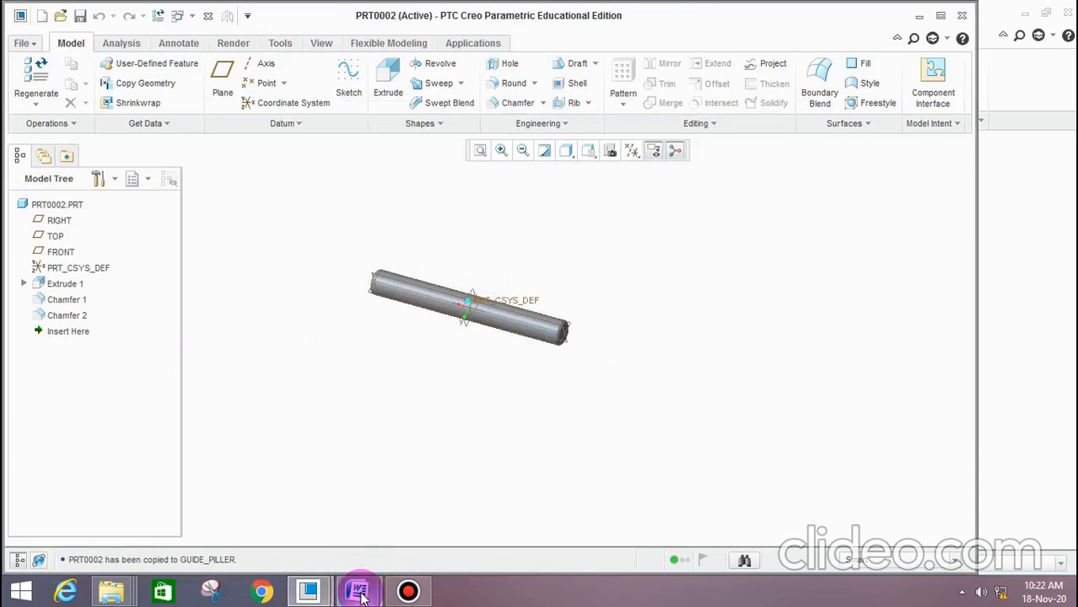
mouse_move(358, 591)
left_click(414, 493)
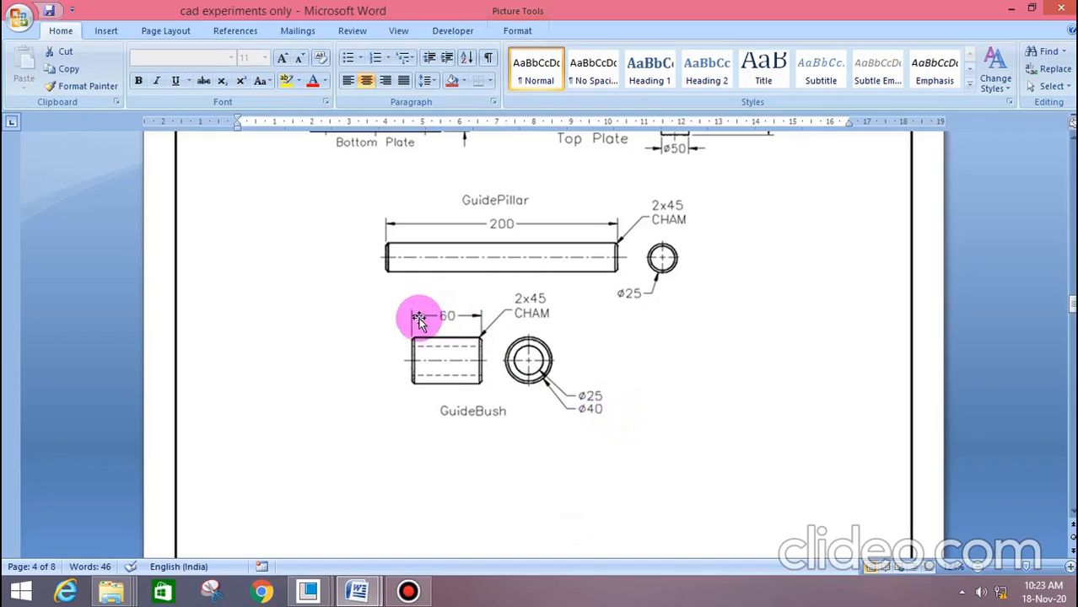
left_click(1013, 8)
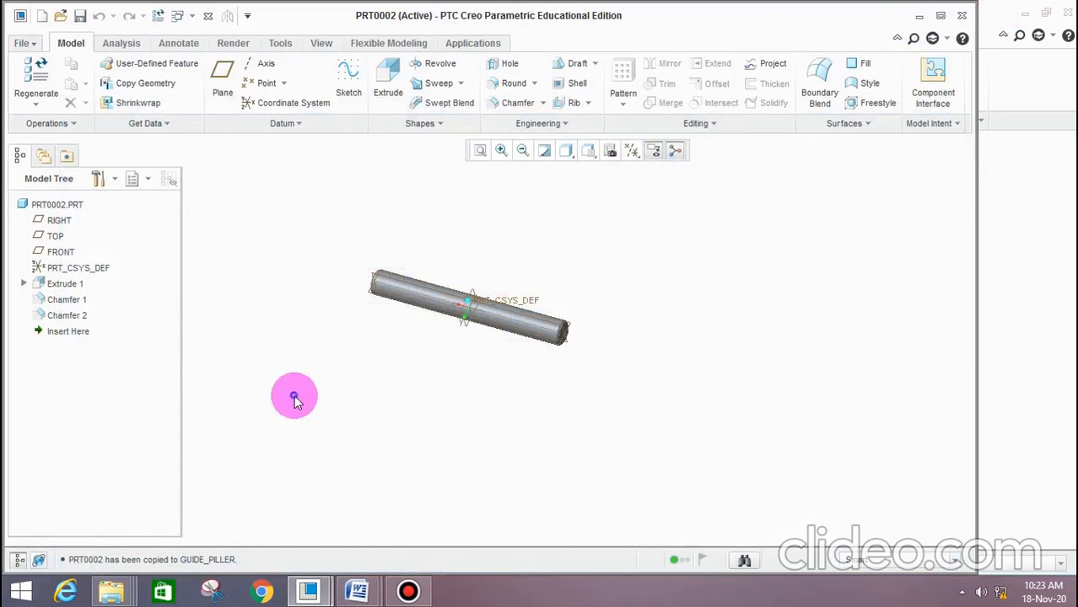
Delete both edge chamfers from the pillar part to reuse its cylinder for the guide bush
left_click(65, 303)
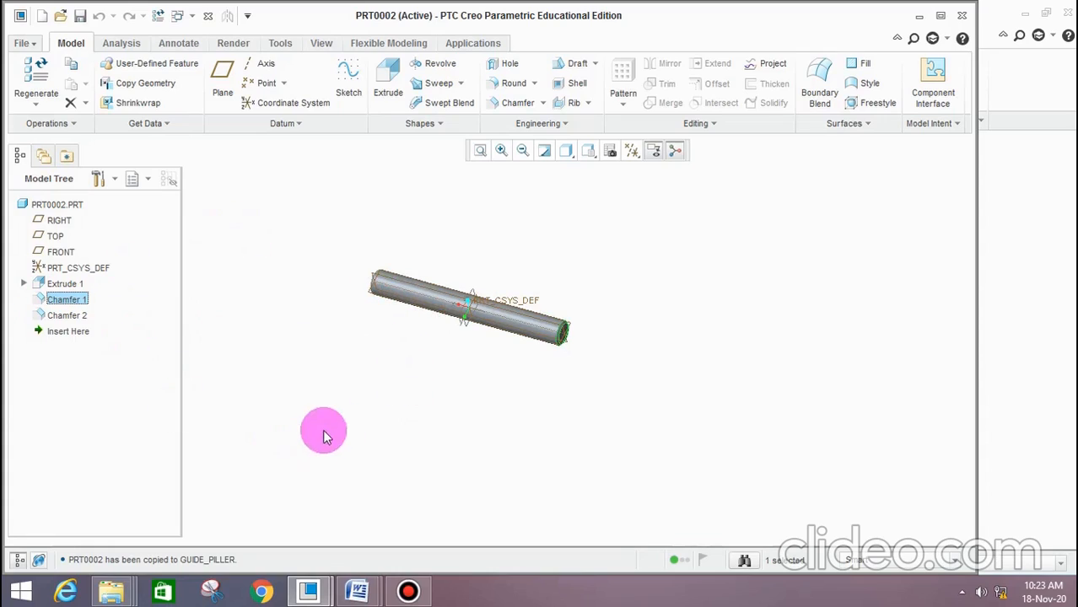
key("Delete")
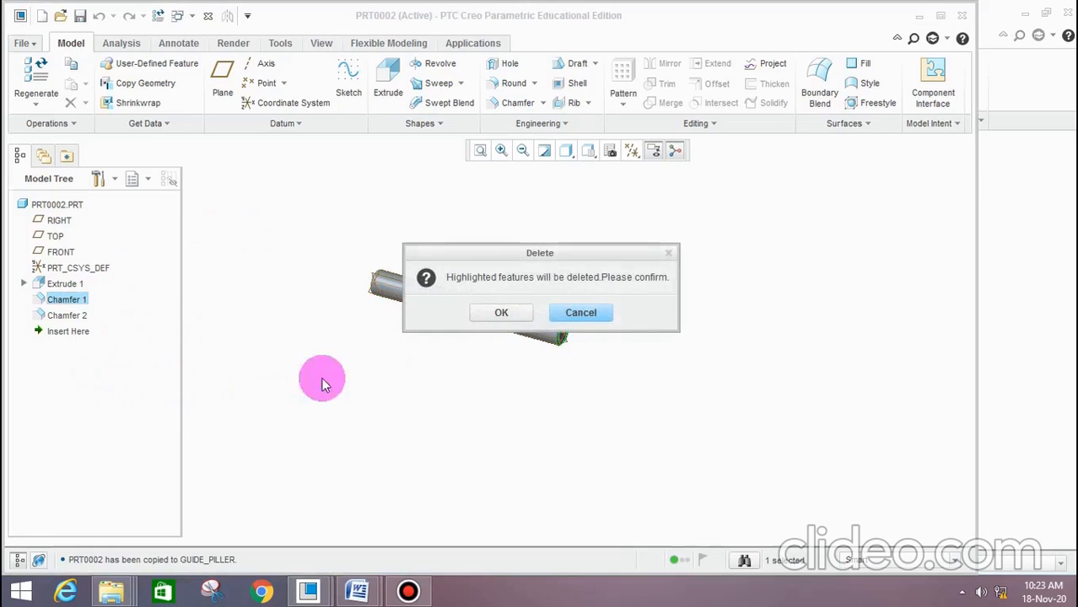
left_click(501, 313)
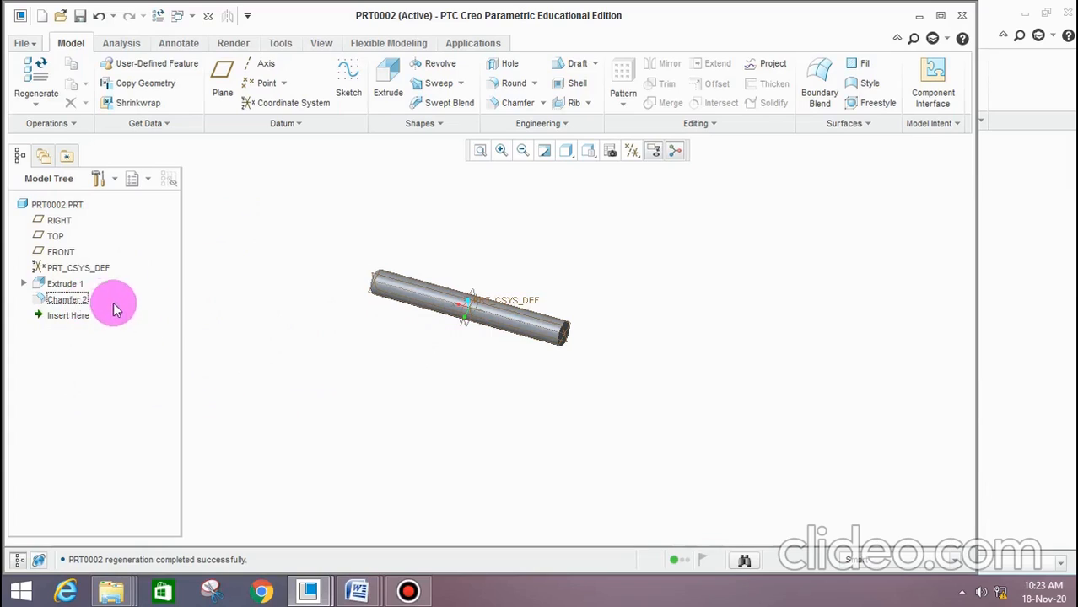
left_click(83, 300)
key("Delete")
left_click(501, 313)
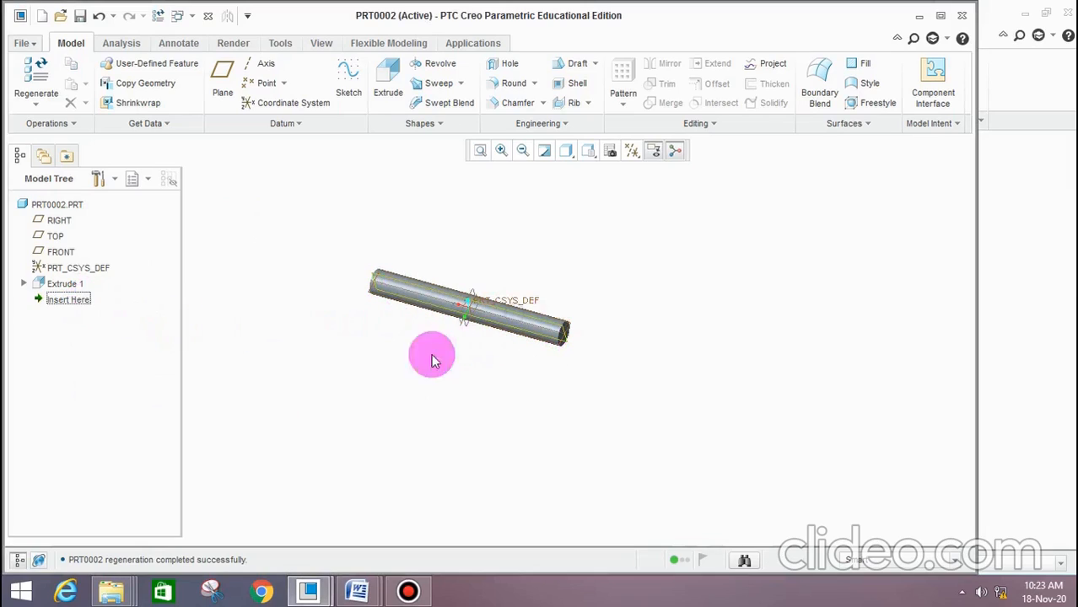
Open the cylinder extrusion's section sketch for editing and orient it to the 2D sketch view
left_click(23, 283)
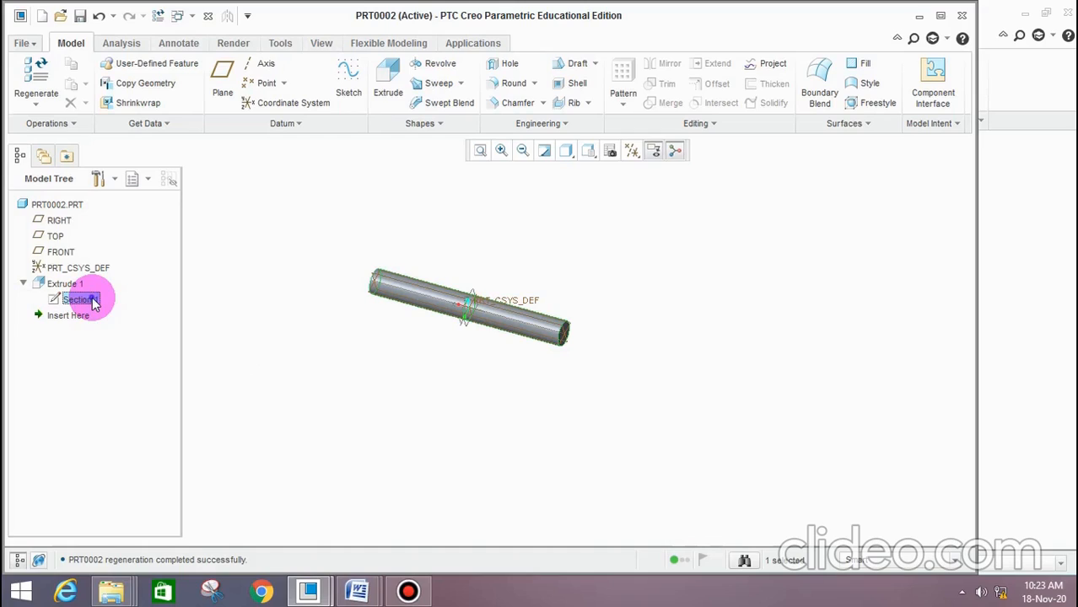
left_click(93, 302)
left_click(151, 328)
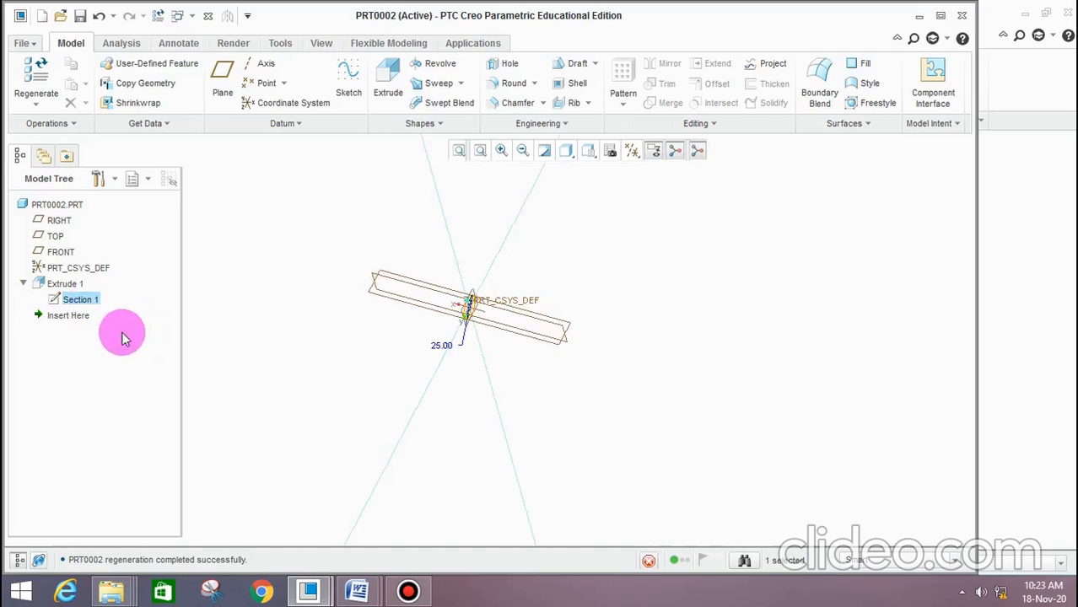
left_click(631, 152)
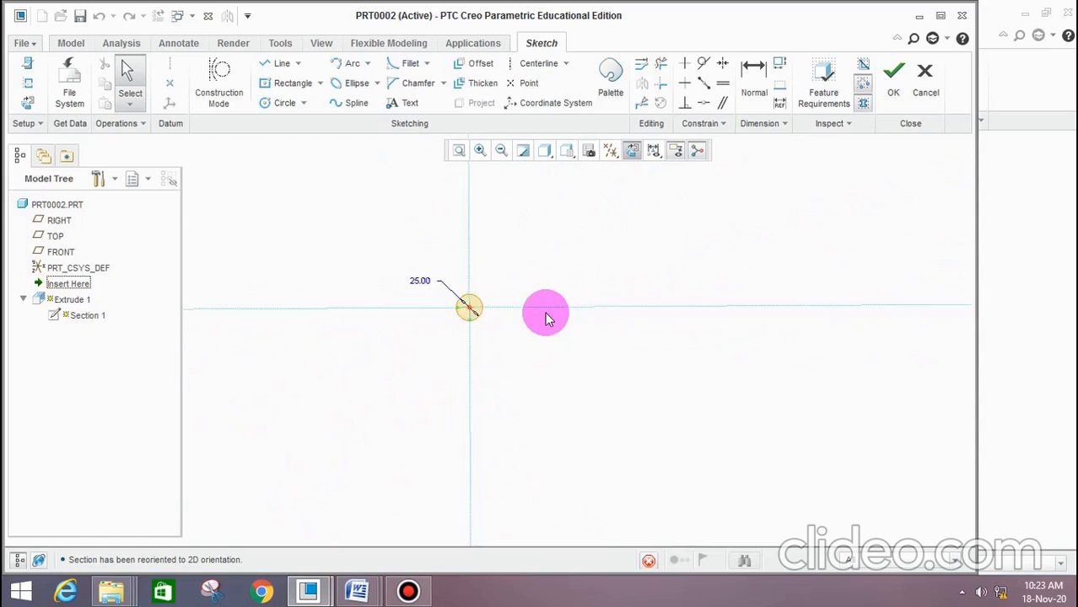
scroll(484, 314, "down", 3)
scroll(460, 273, "down", 3)
scroll(605, 319, "up", 2)
scroll(476, 271, "down", 2)
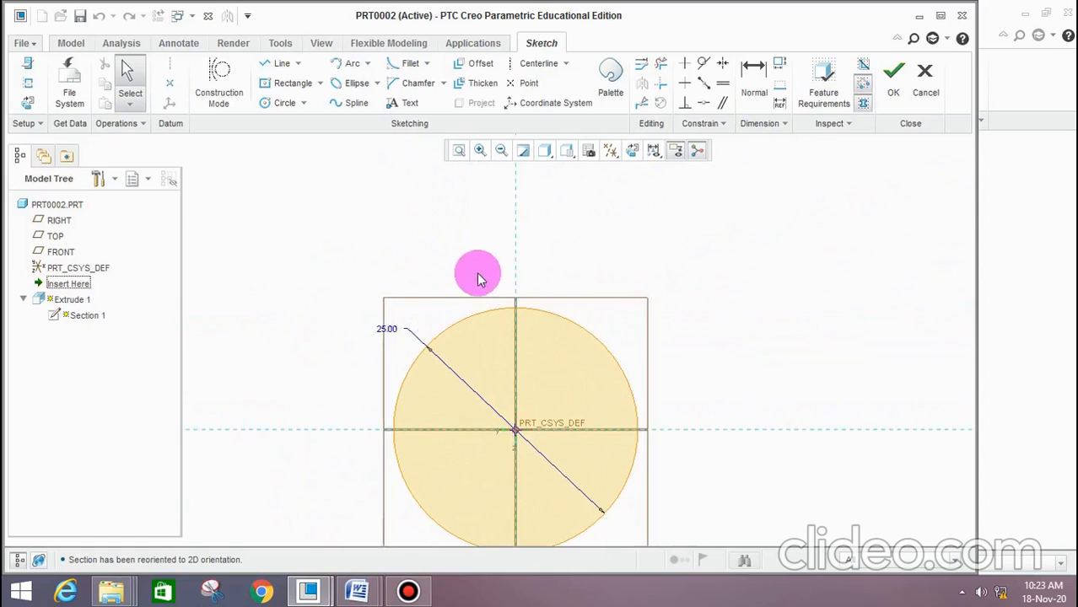
Sketch an outer circle concentric with the 25 mm circle, set its diameter to 40 mm and accept the section
scroll(476, 271, "up", 2)
left_click(281, 102)
left_click(504, 364)
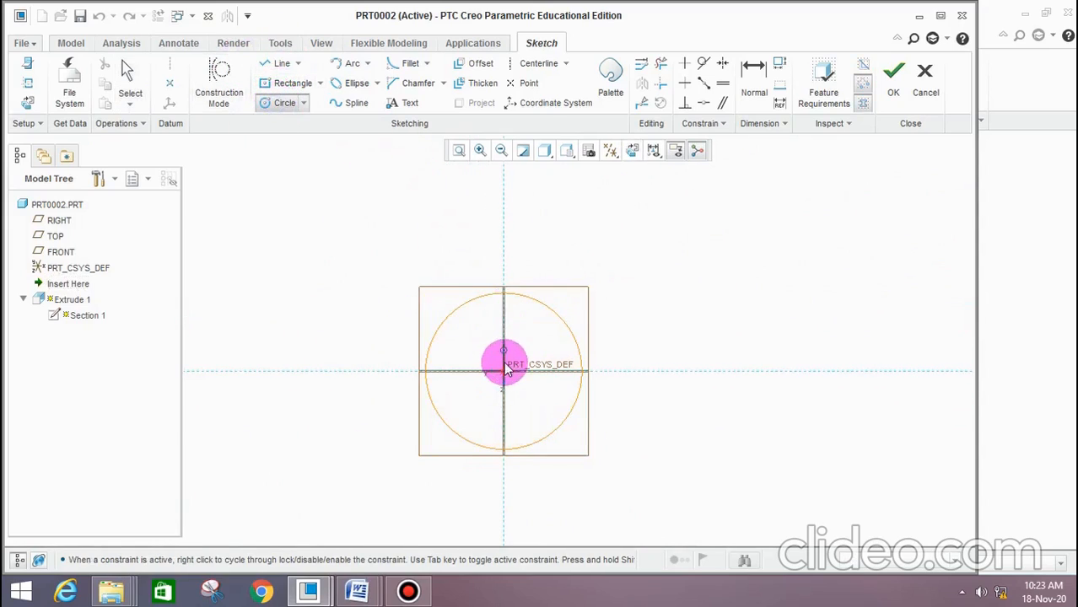
left_click_drag(502, 376, 622, 440)
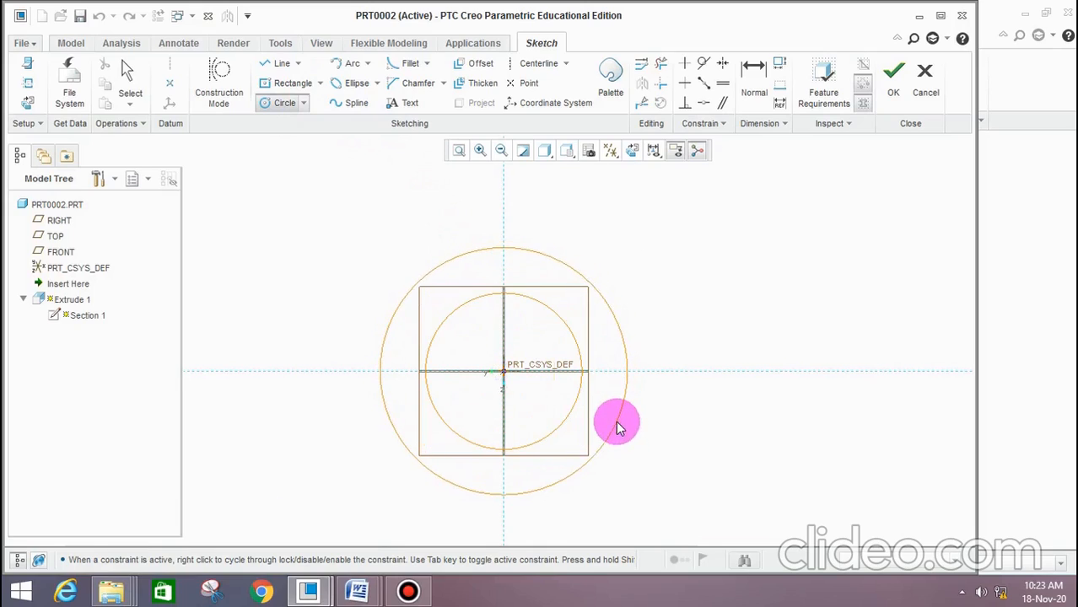
left_click(620, 426)
middle_click(655, 417)
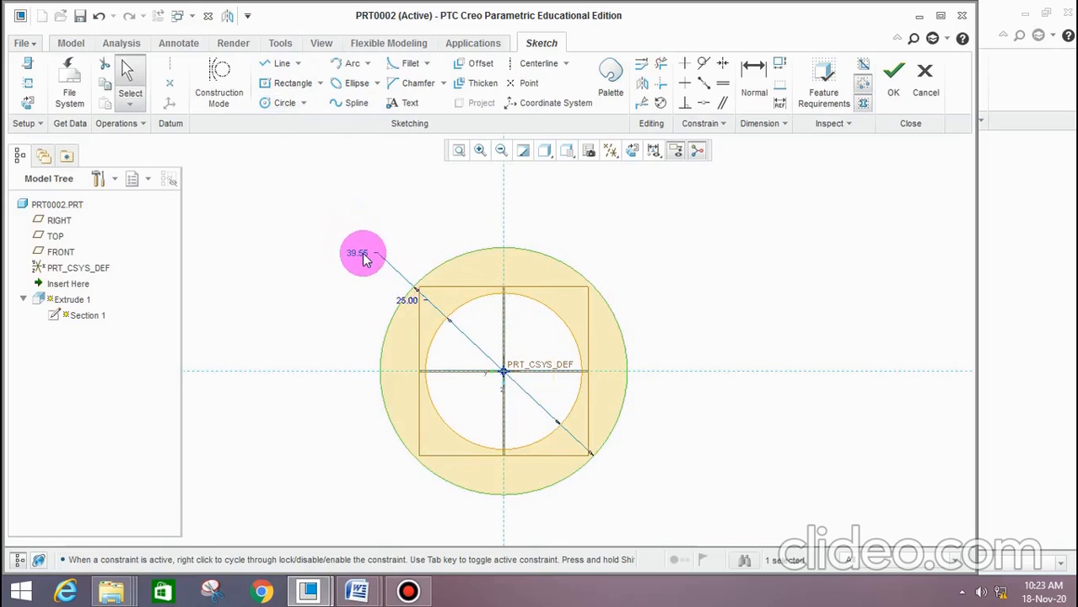
type("4")
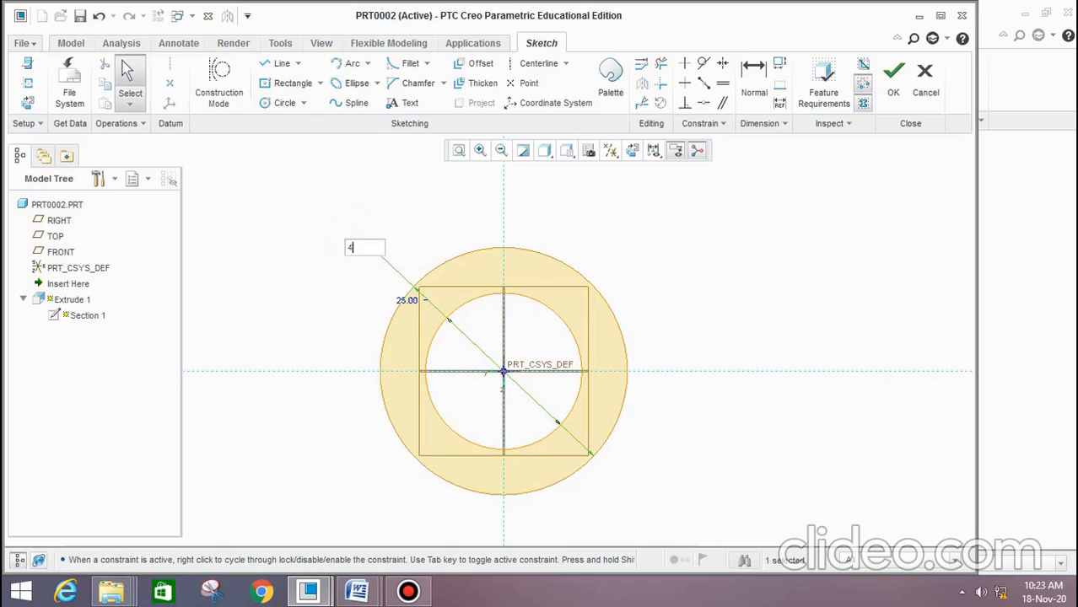
type("0")
key("Return")
scroll(356, 296, "down", 2)
scroll(356, 340, "up", 5)
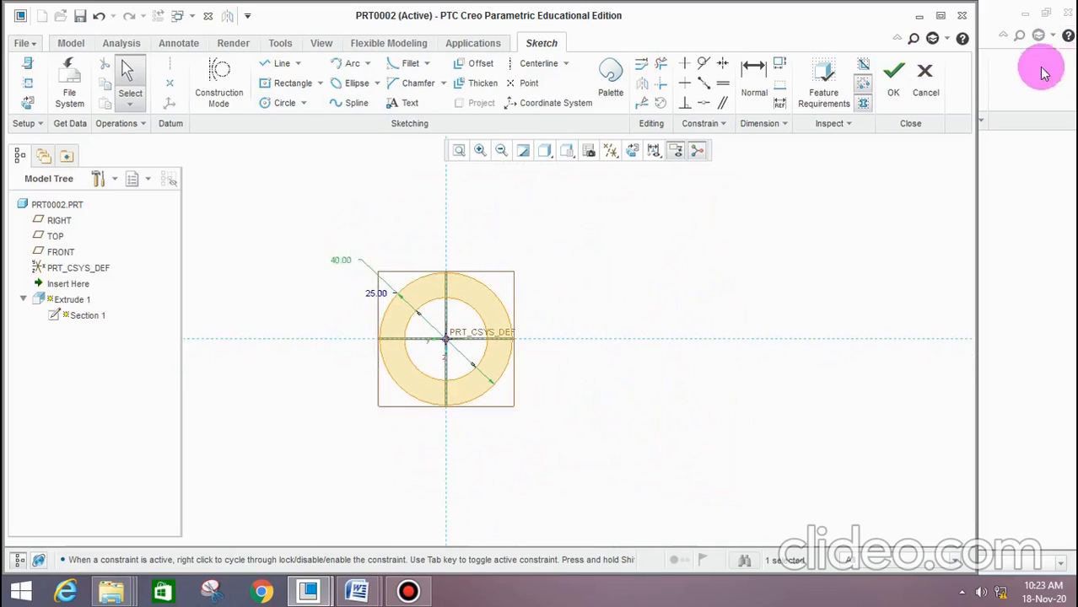
left_click(893, 73)
Redefine the tube's symmetric extrusion depth to 60 mm, check it against the guide bush drawing in Word and accept it
middle_click_drag(717, 356, 677, 379)
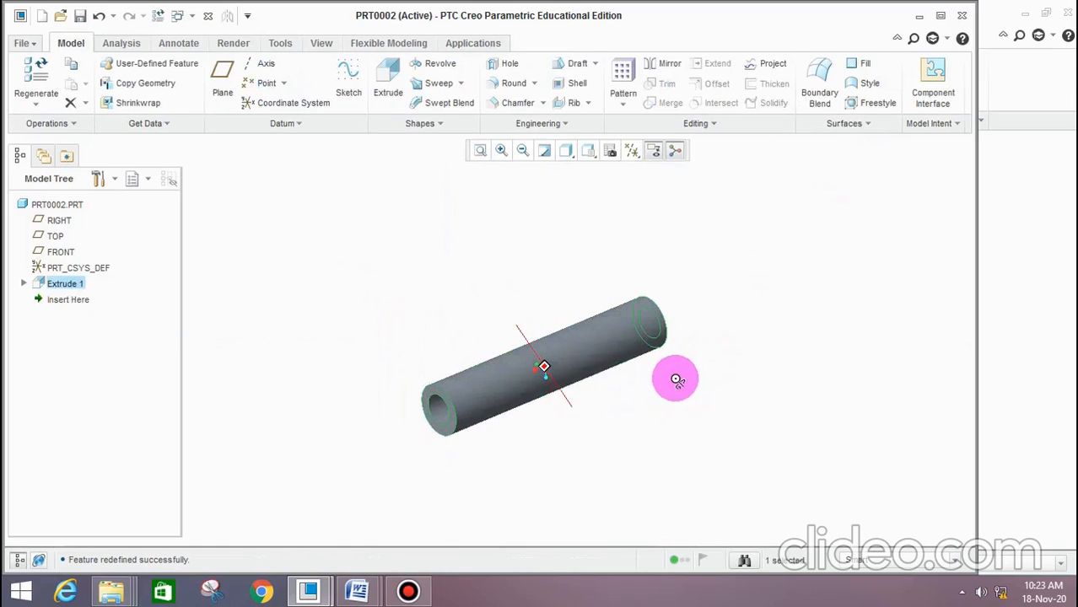
scroll(566, 385, "down", 5)
scroll(483, 317, "up", 2)
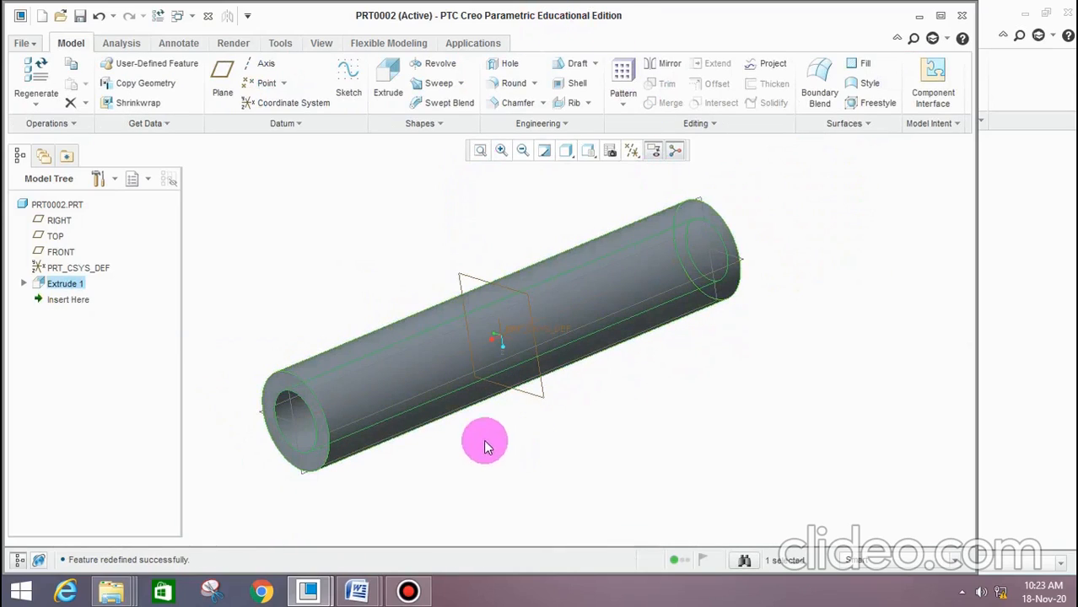
right_click(75, 285)
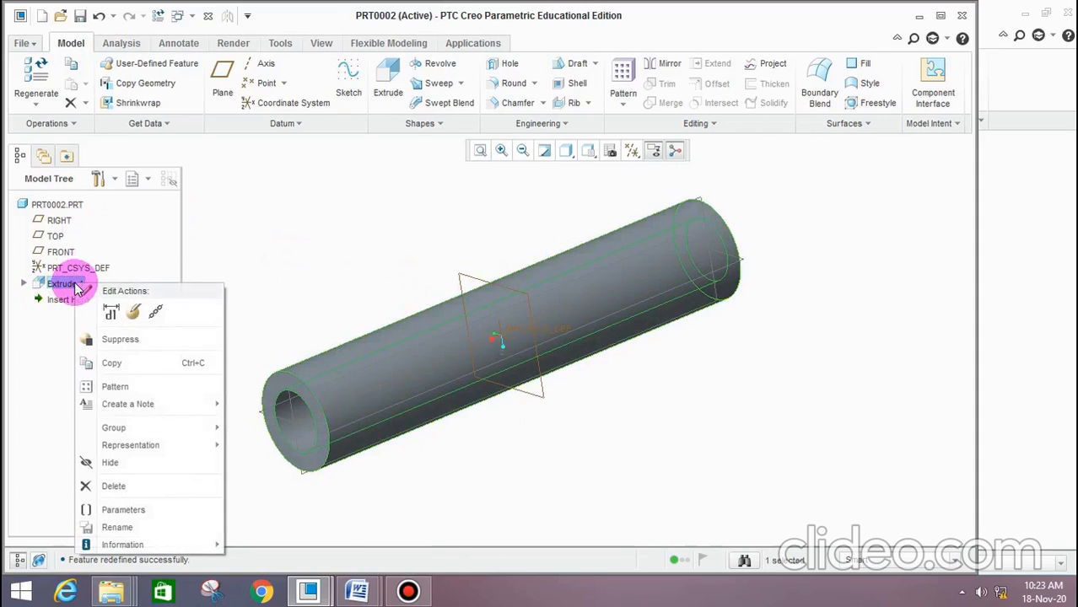
left_click(131, 314)
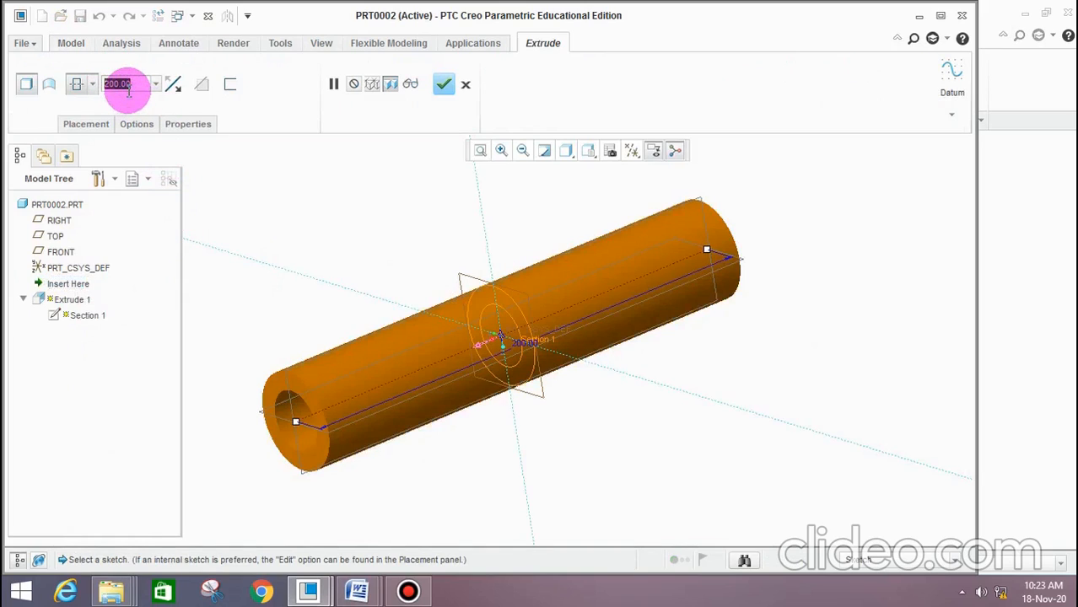
type("60")
key("Return")
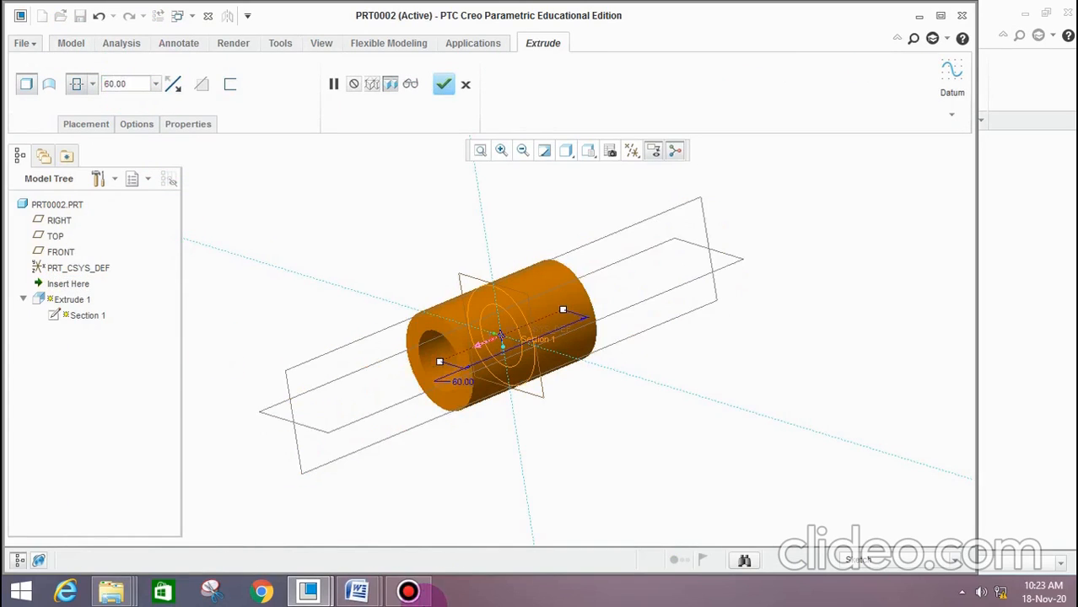
mouse_move(362, 590)
left_click(452, 509)
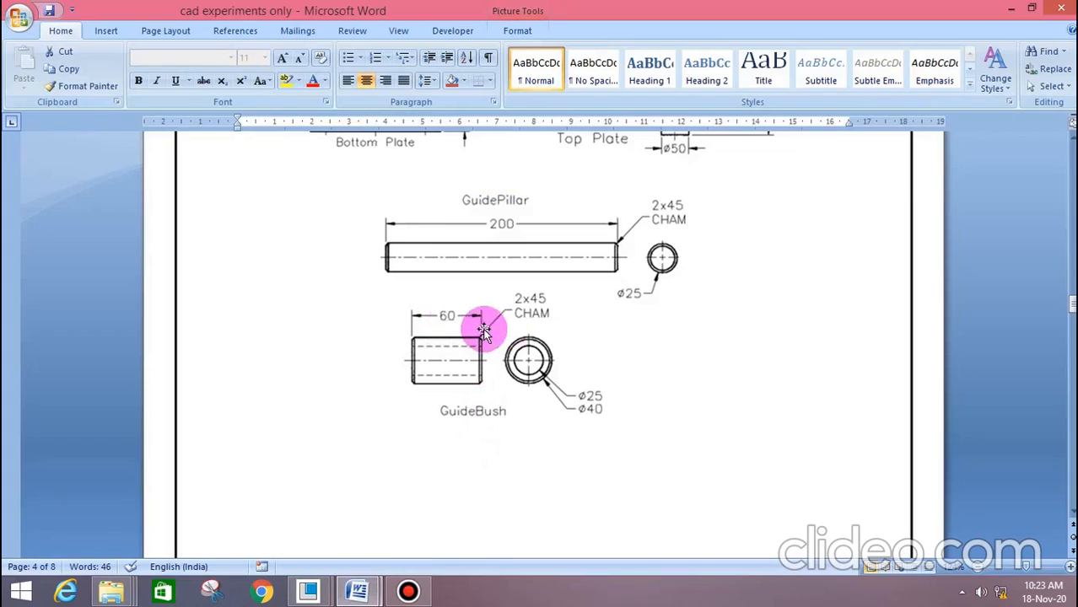
left_click(1011, 8)
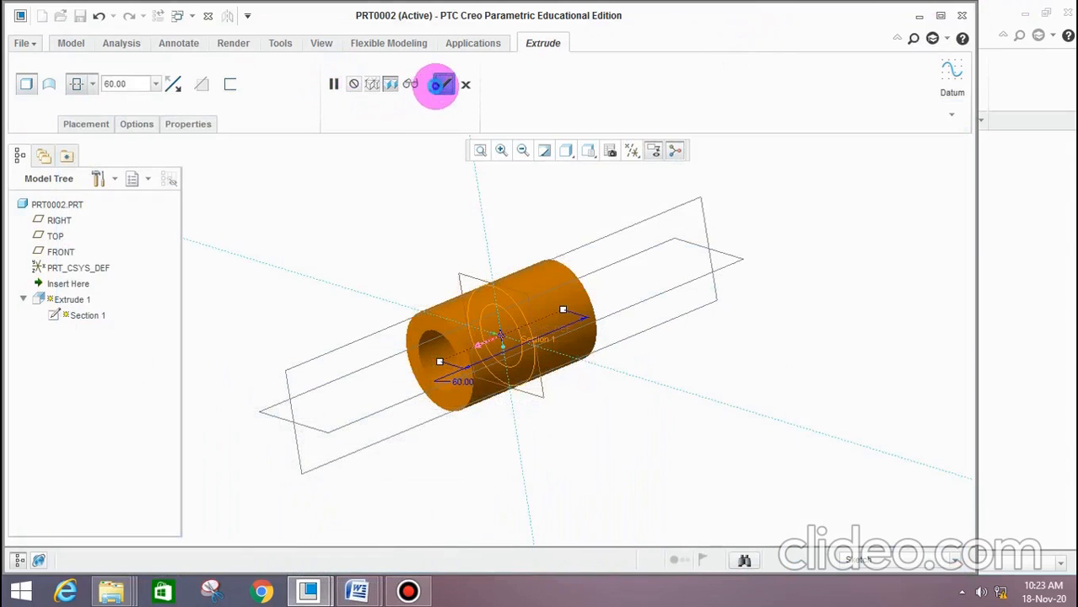
left_click(443, 85)
Check the bush chamfer in the Word drawing and apply a 45 x D edge chamfer with D 2 mm to one outer end edge
left_click(375, 211)
scroll(529, 223, "down", 3)
scroll(574, 292, "up", 1)
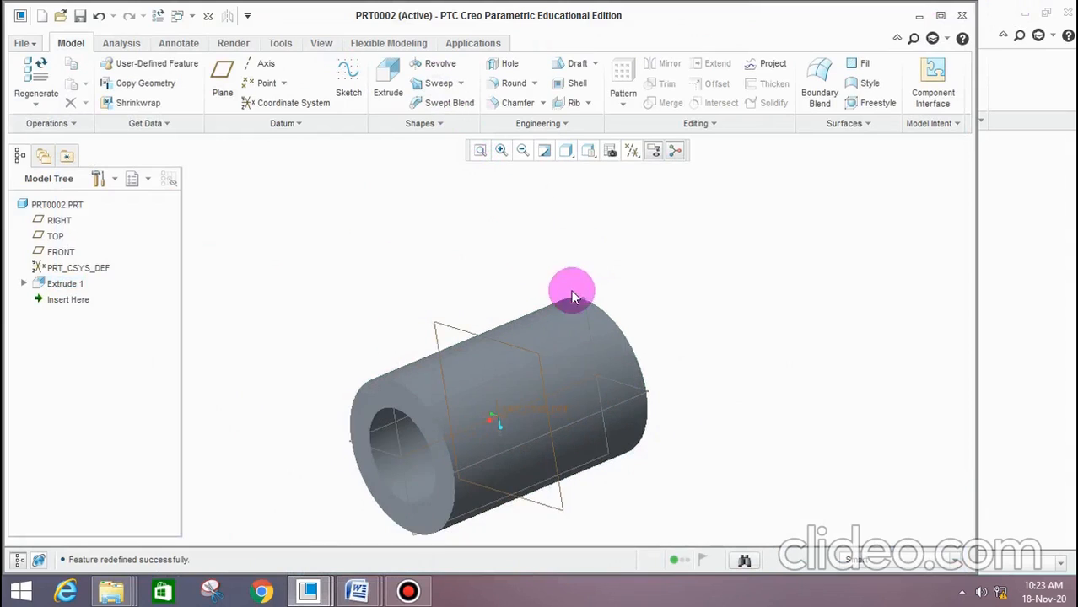
left_click(463, 507)
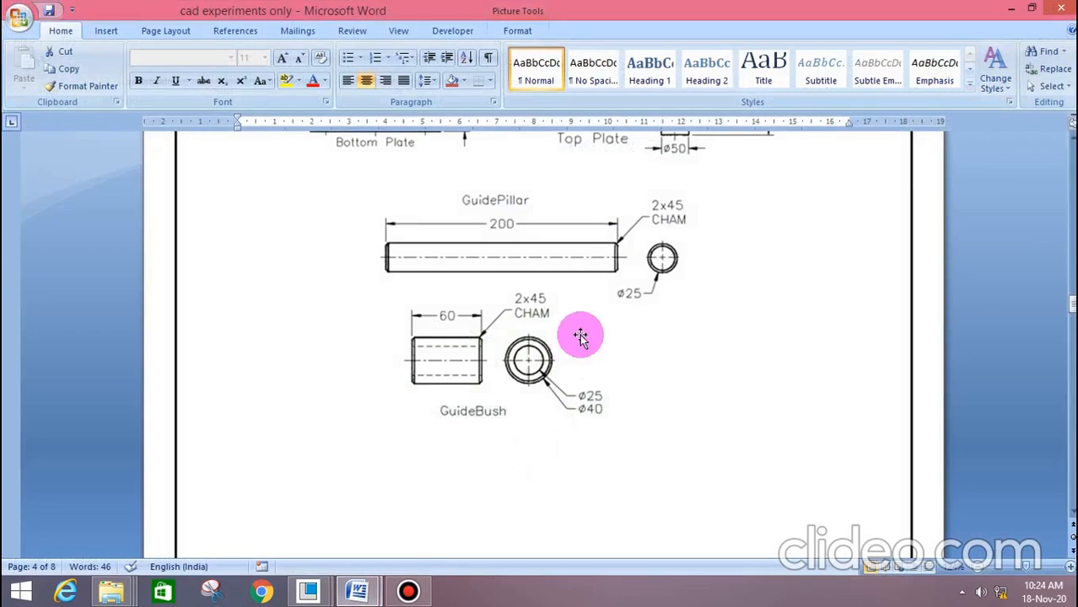
left_click(1012, 10)
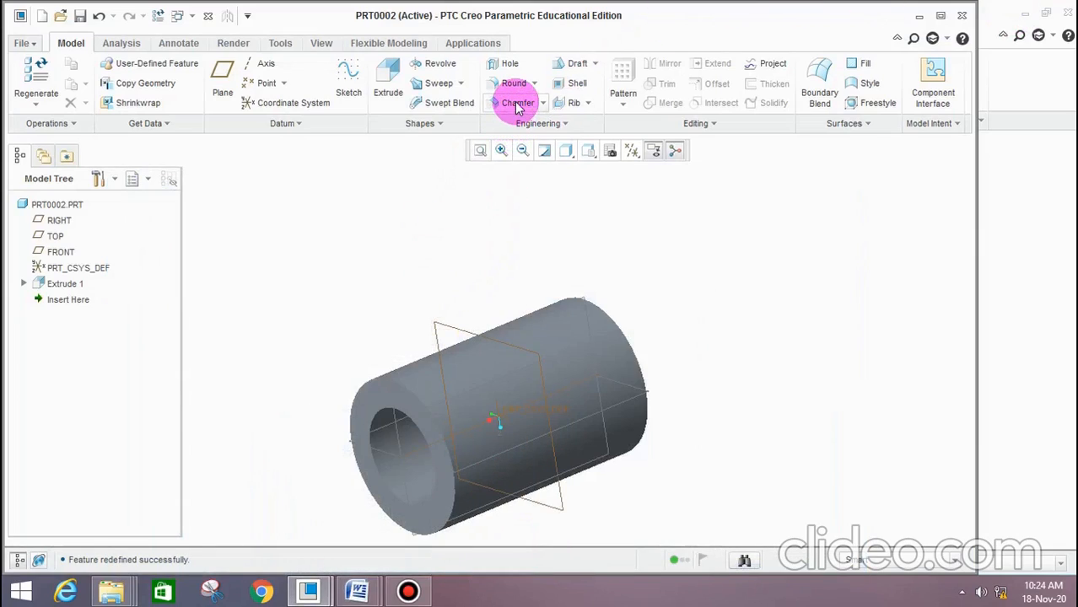
left_click(517, 102)
left_click(125, 83)
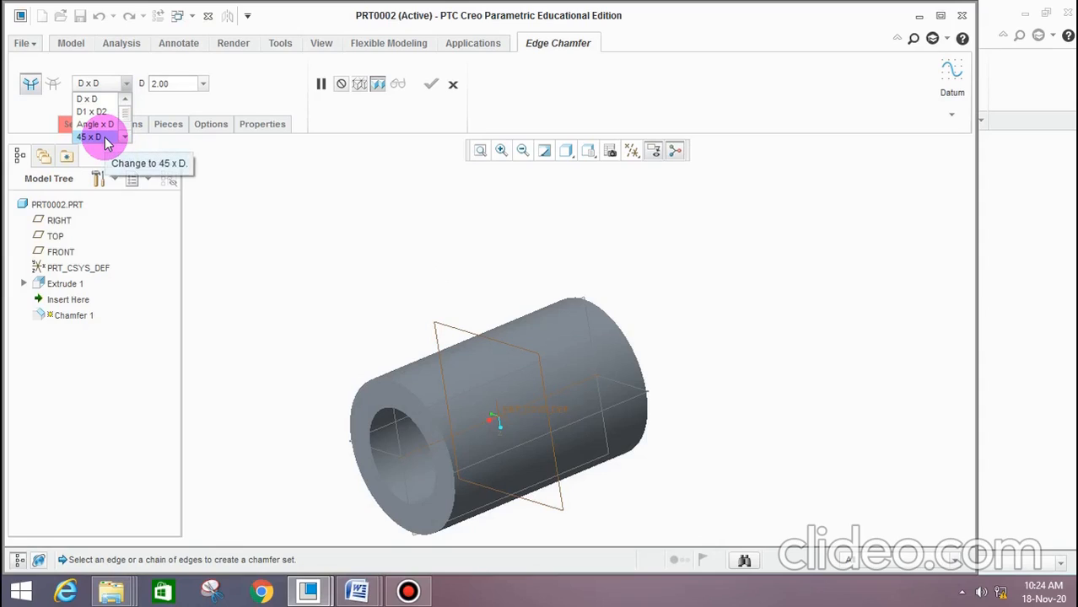
left_click(106, 139)
left_click(159, 88)
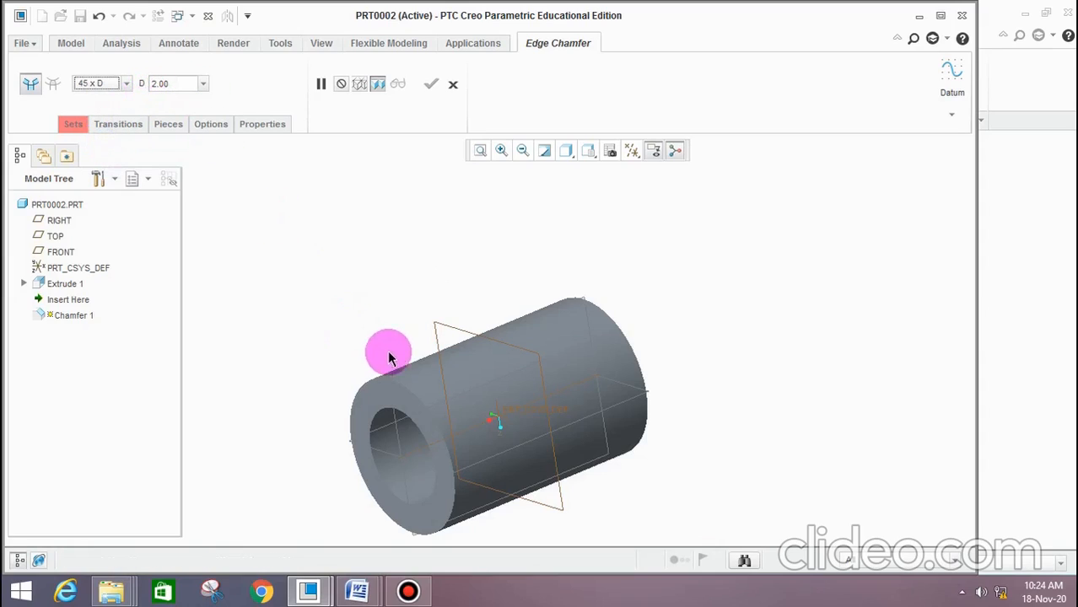
left_click(406, 397)
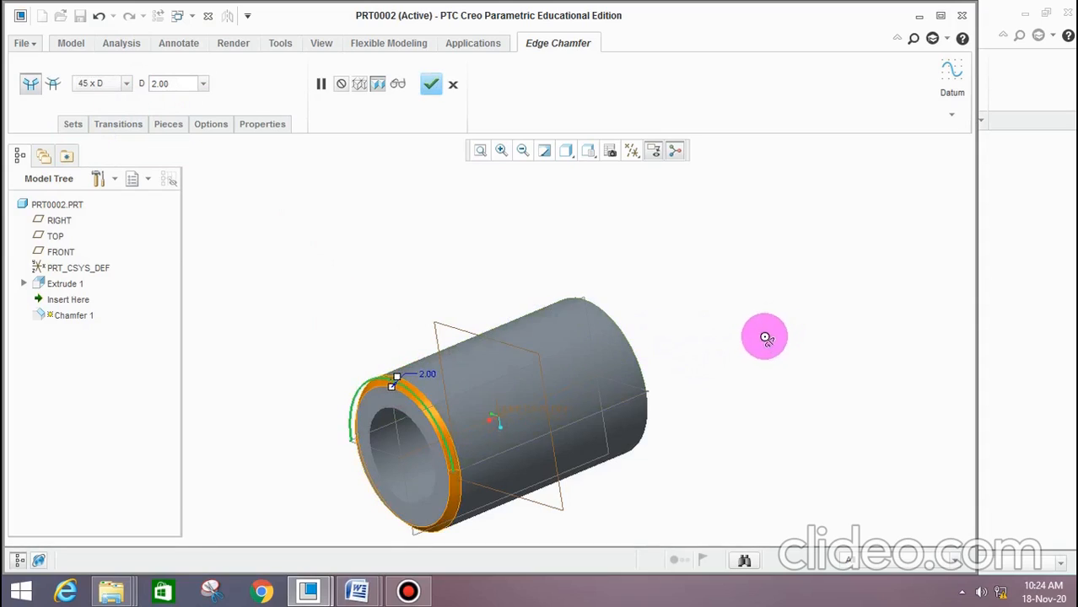
Include the outer circular edge at the bush's opposite end in the chamfer and accept the feature
middle_click_drag(765, 337, 636, 329)
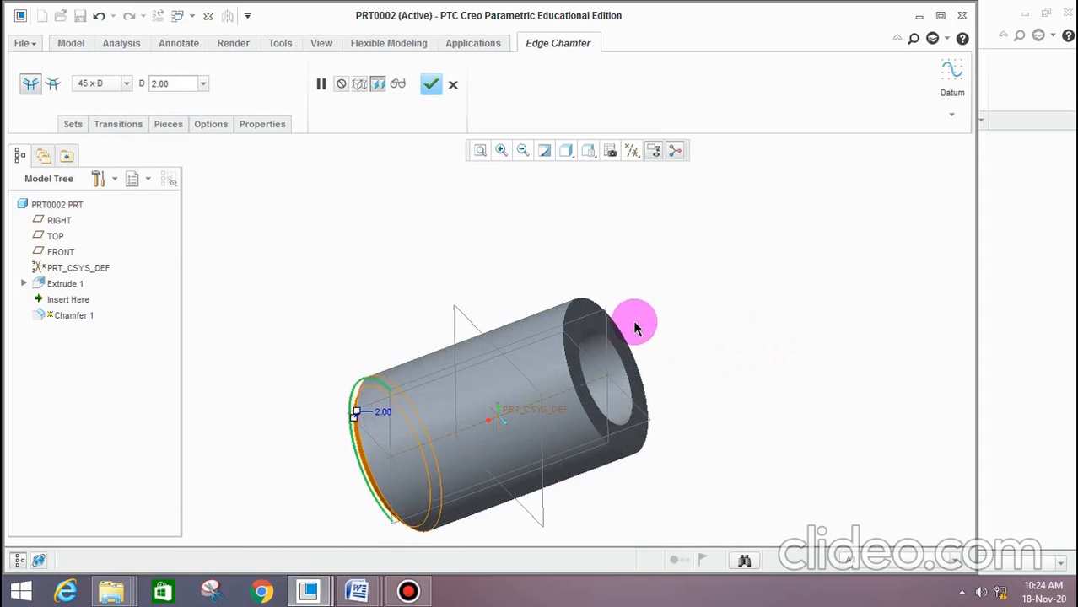
left_click(563, 305)
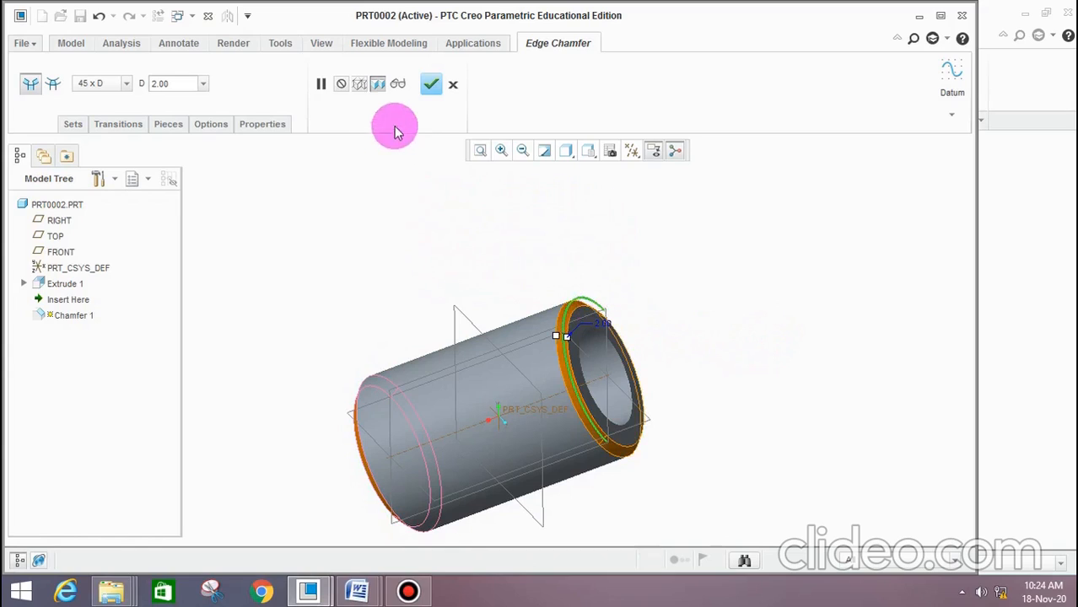
left_click(431, 85)
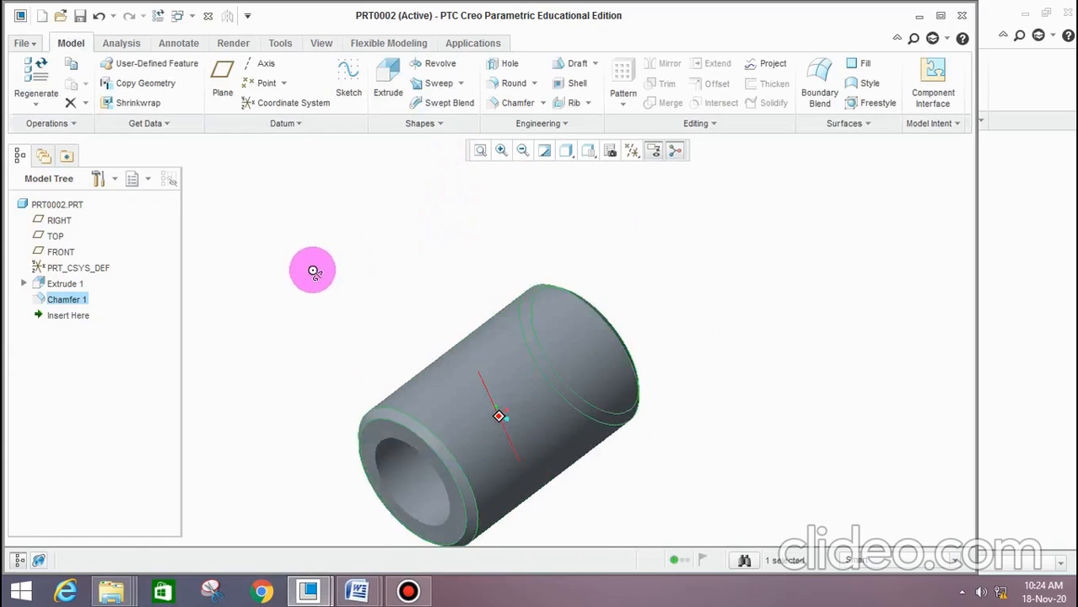
Save a copy of the bush part as guide_bush in the presstool assembly folder
left_click(26, 43)
mouse_move(71, 154)
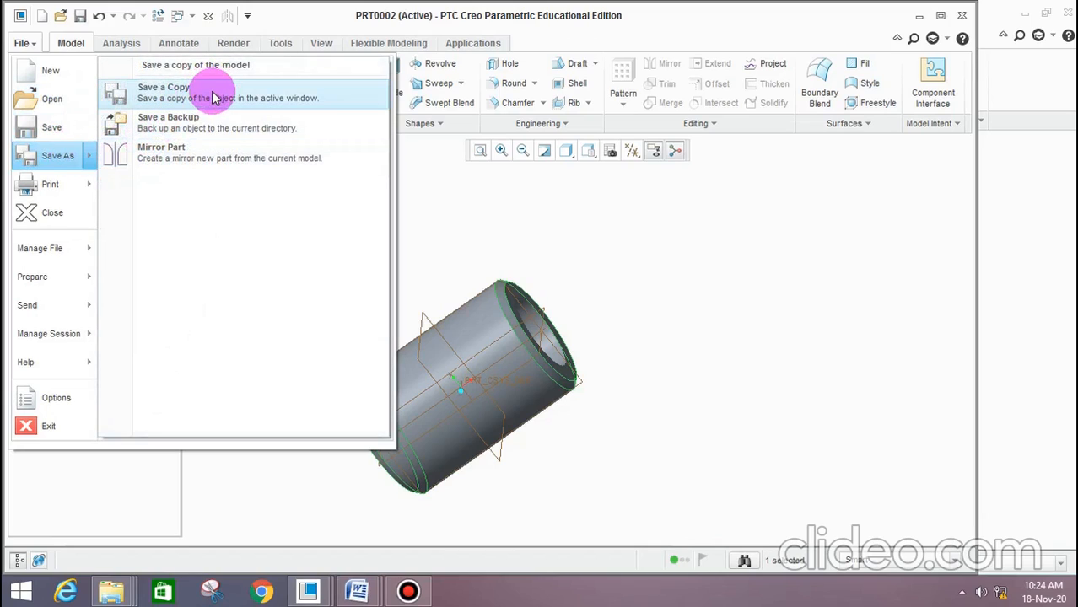
left_click(213, 98)
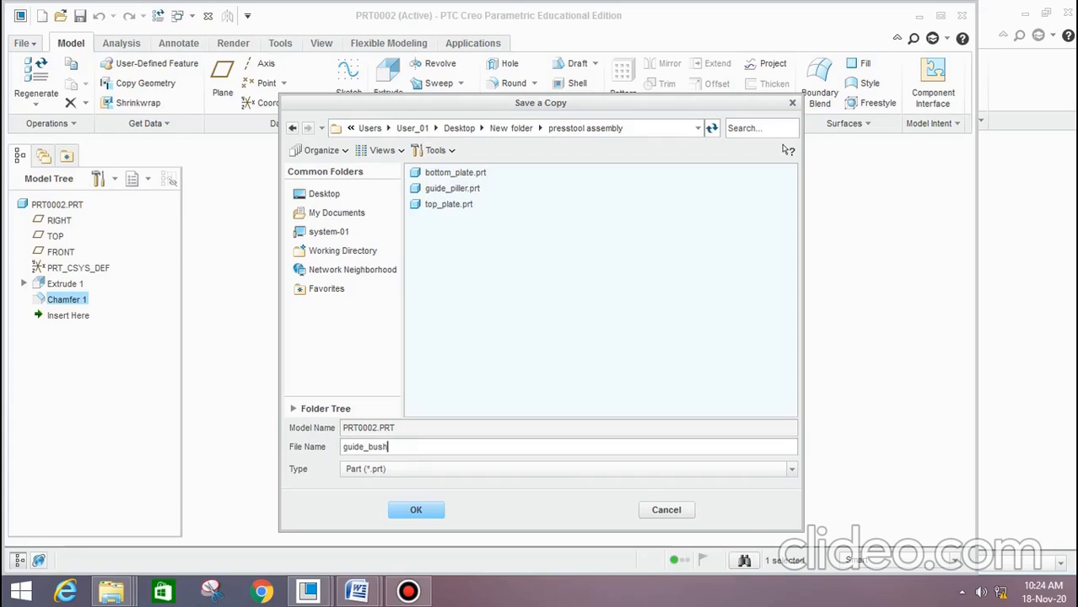
left_click(373, 449)
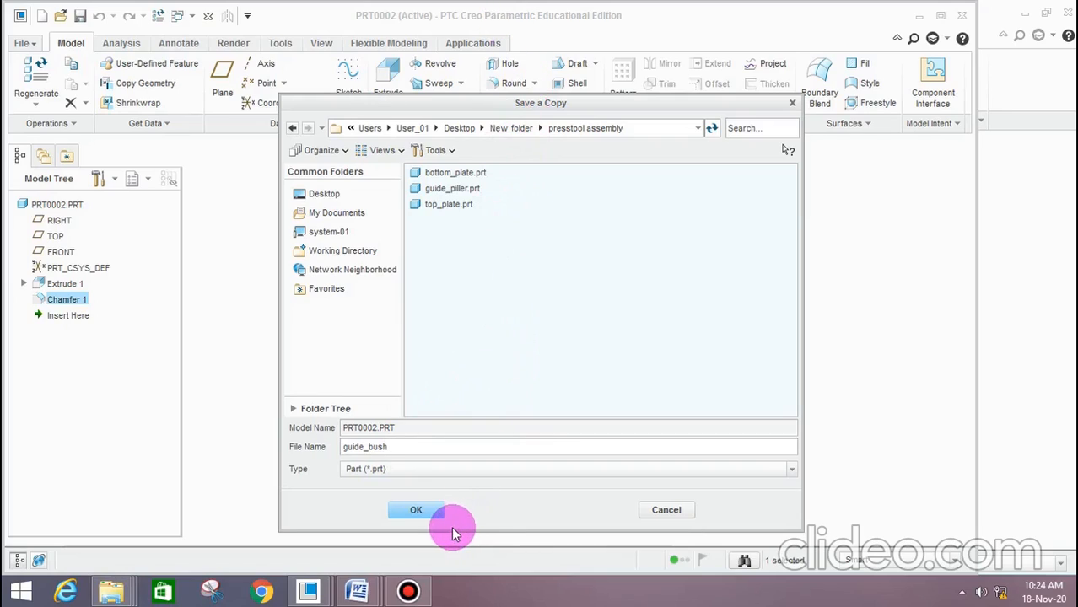
left_click(407, 511)
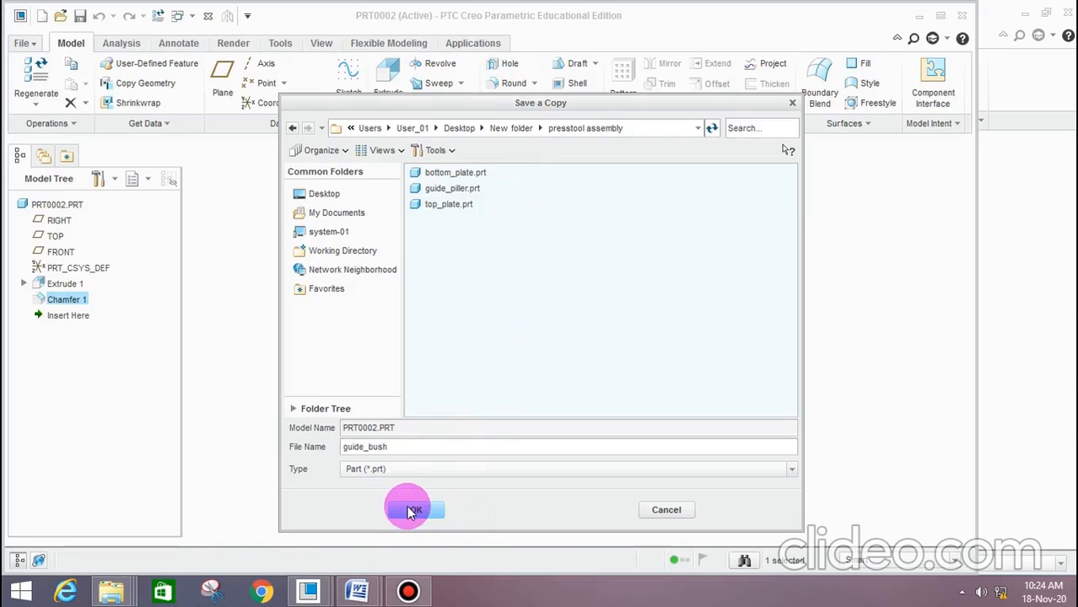
scroll(485, 250, "up", 3)
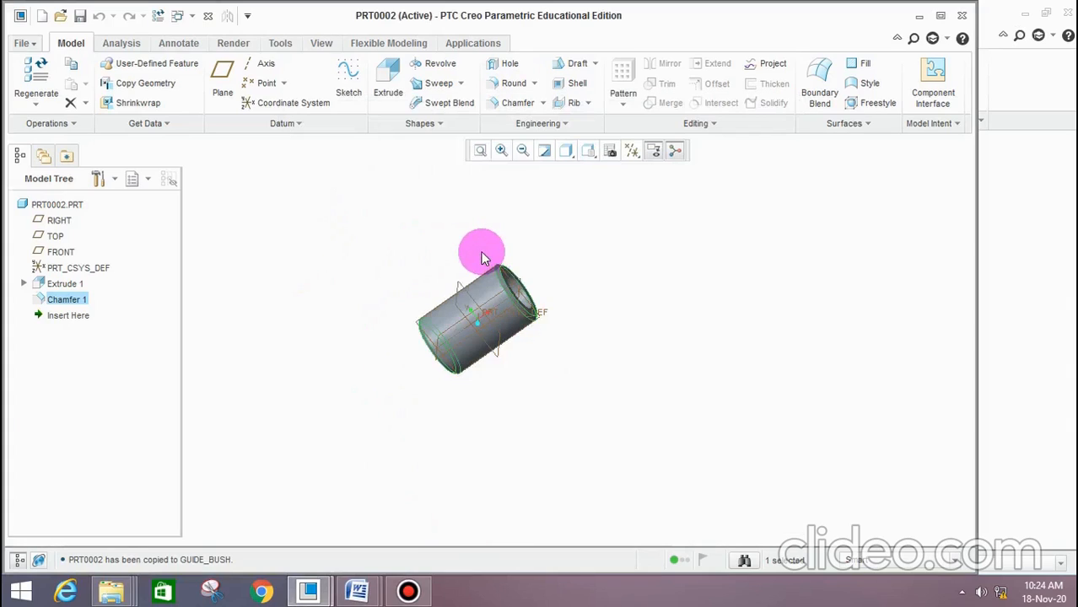
scroll(481, 251, "down", 2)
mouse_move(317, 597)
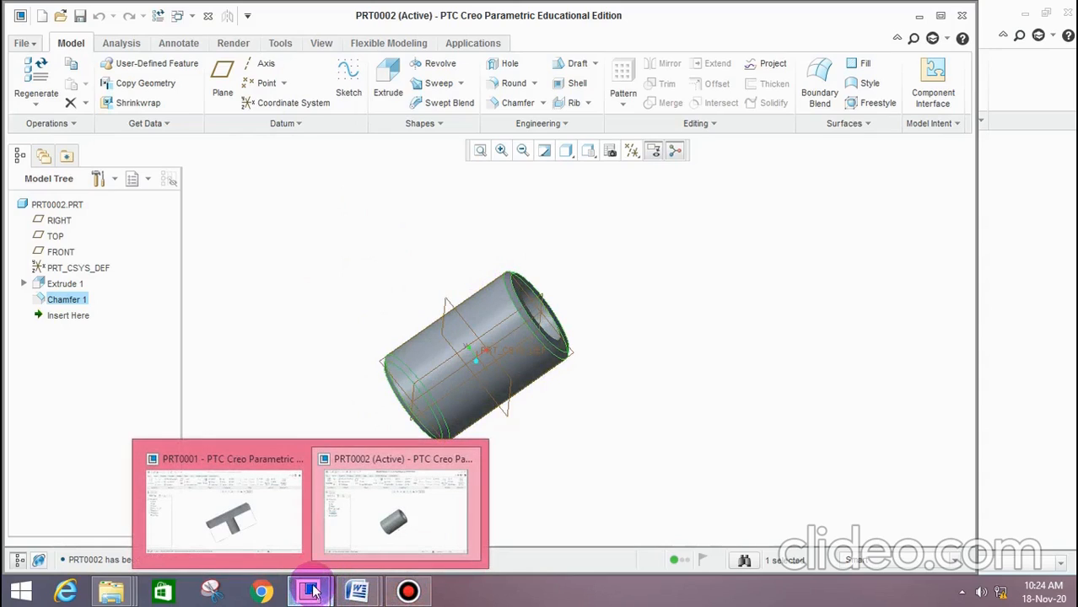
Create a new Design assembly based on the mmns_asm_design template and maximize its window
left_click(284, 347)
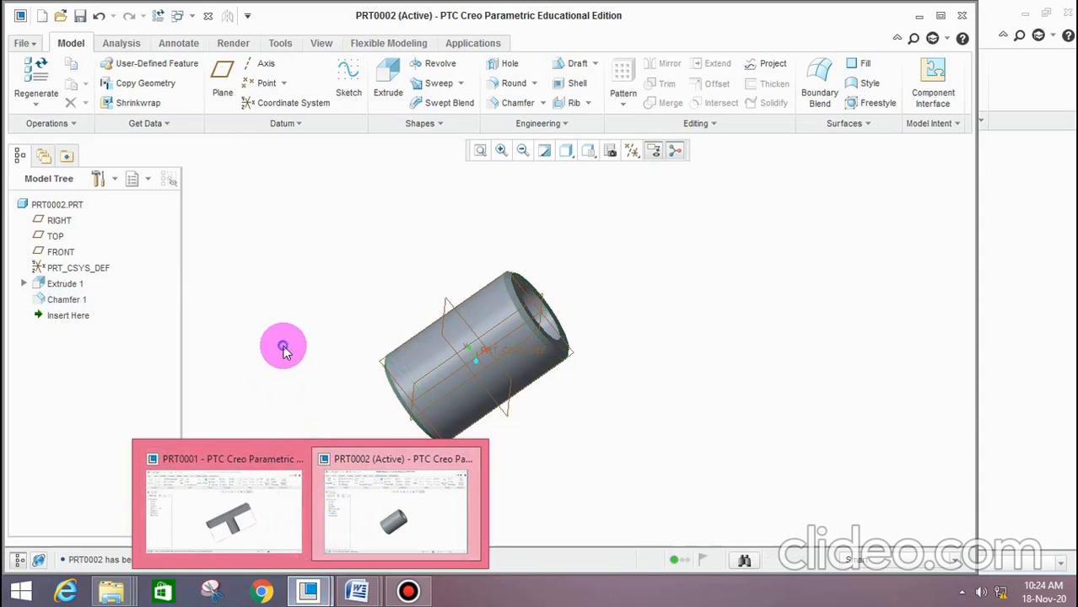
left_click(945, 16)
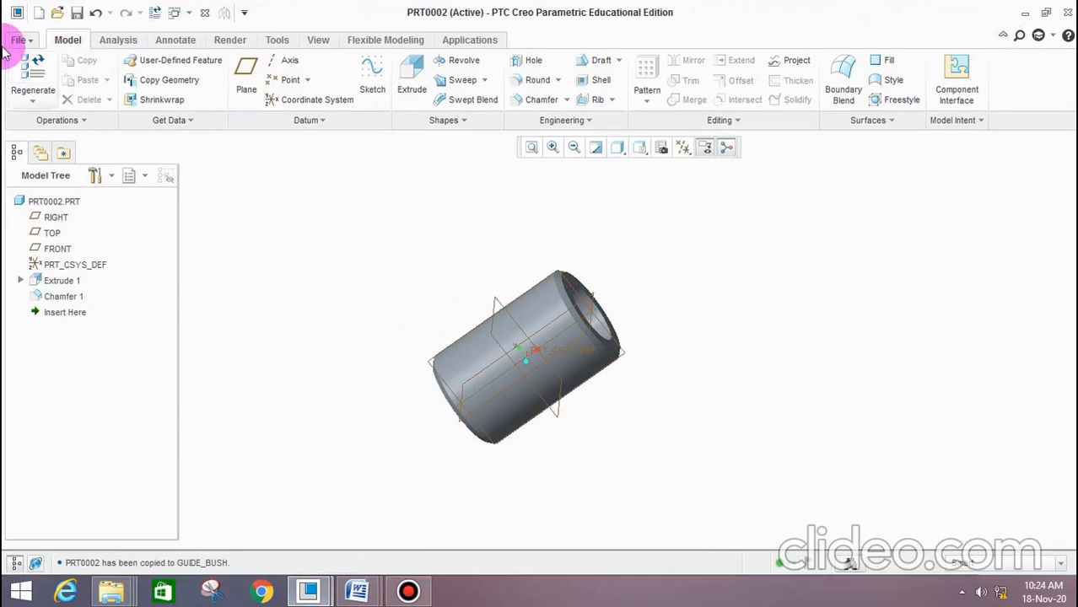
left_click(20, 40)
left_click(59, 77)
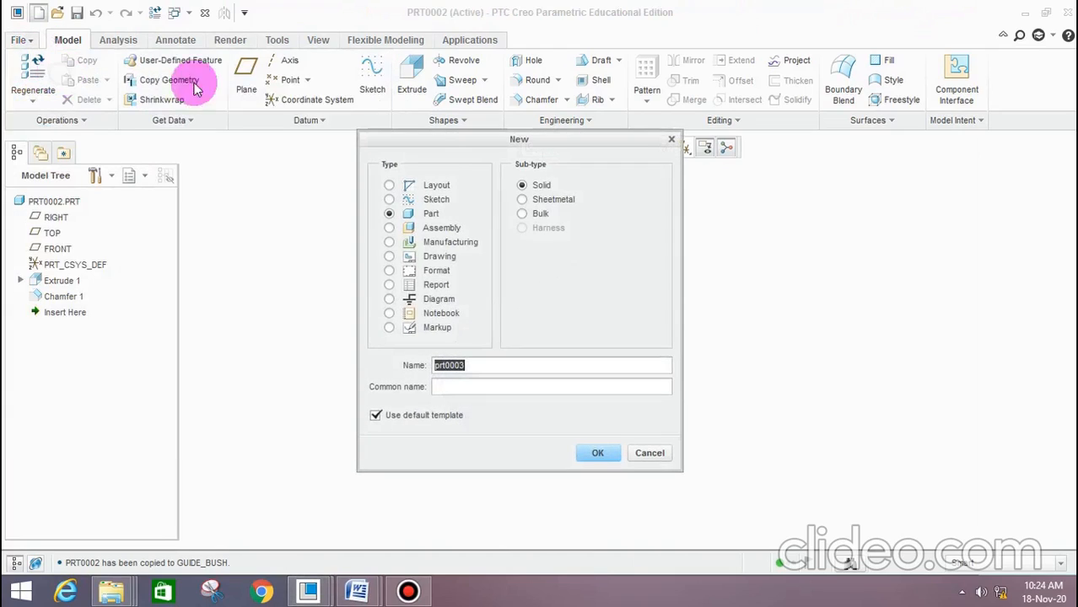
left_click_drag(460, 148, 471, 117)
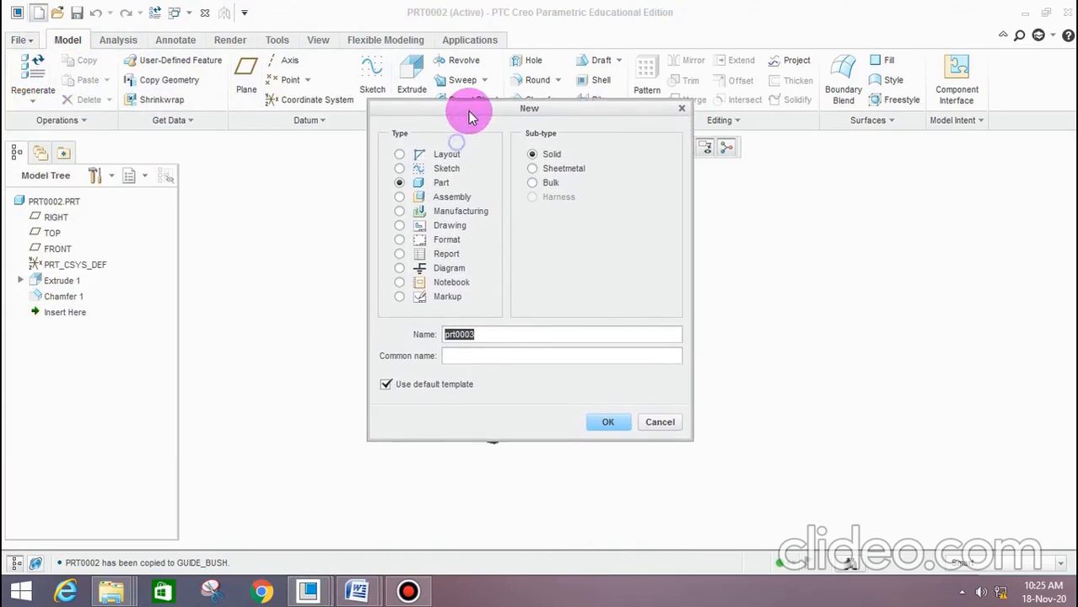
left_click(441, 200)
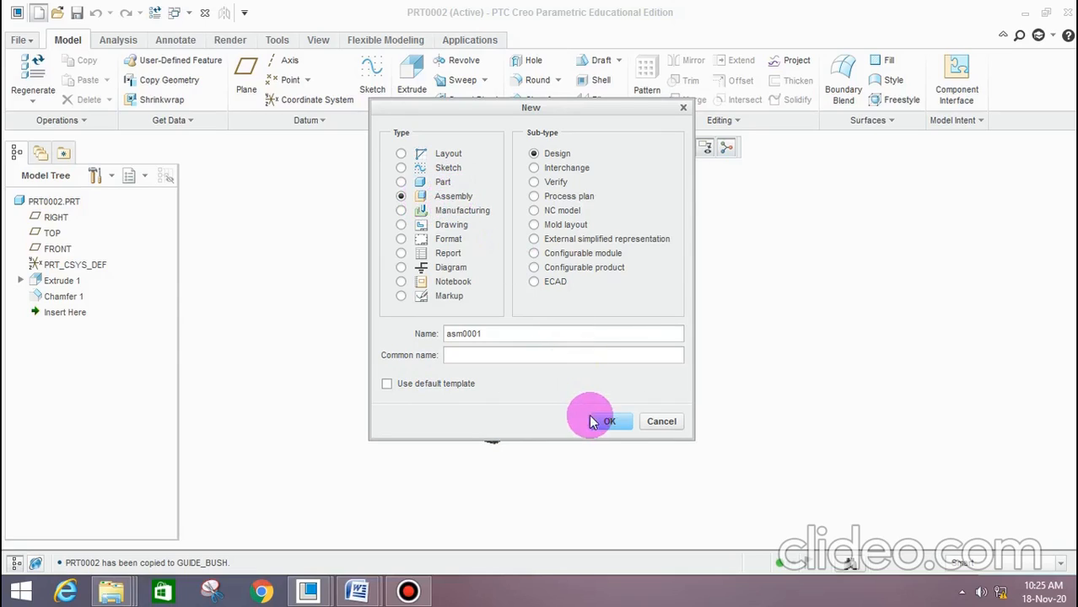
left_click(617, 423)
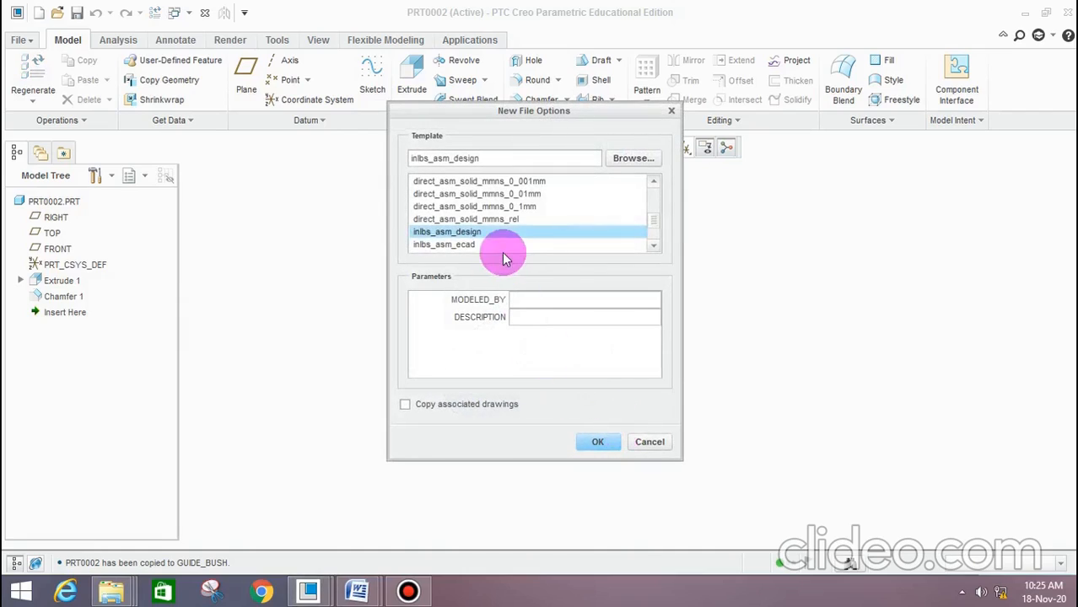
scroll(452, 240, "down", 2)
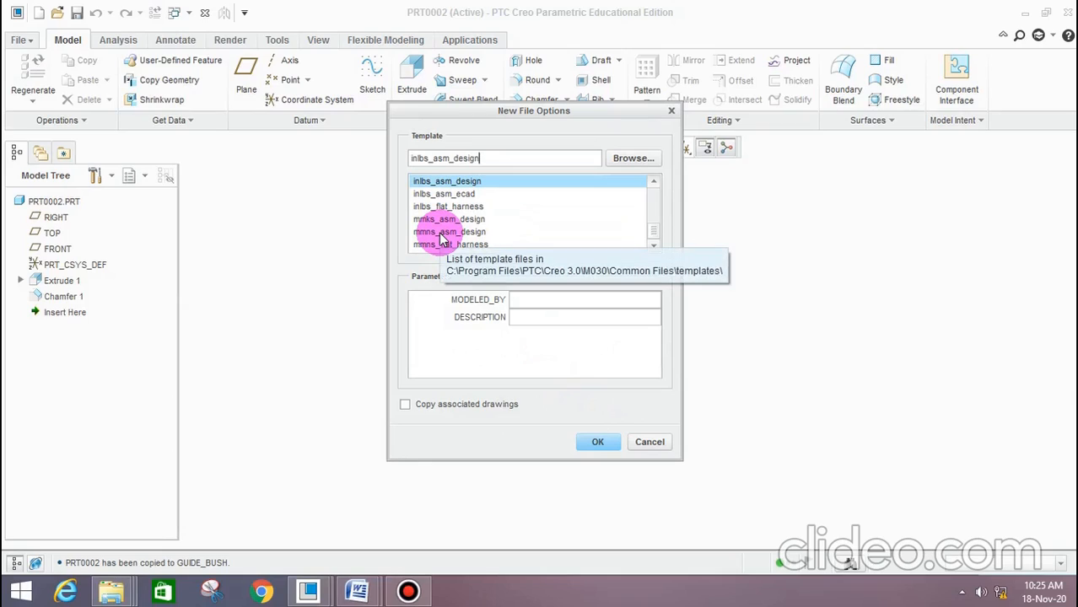
left_click(440, 233)
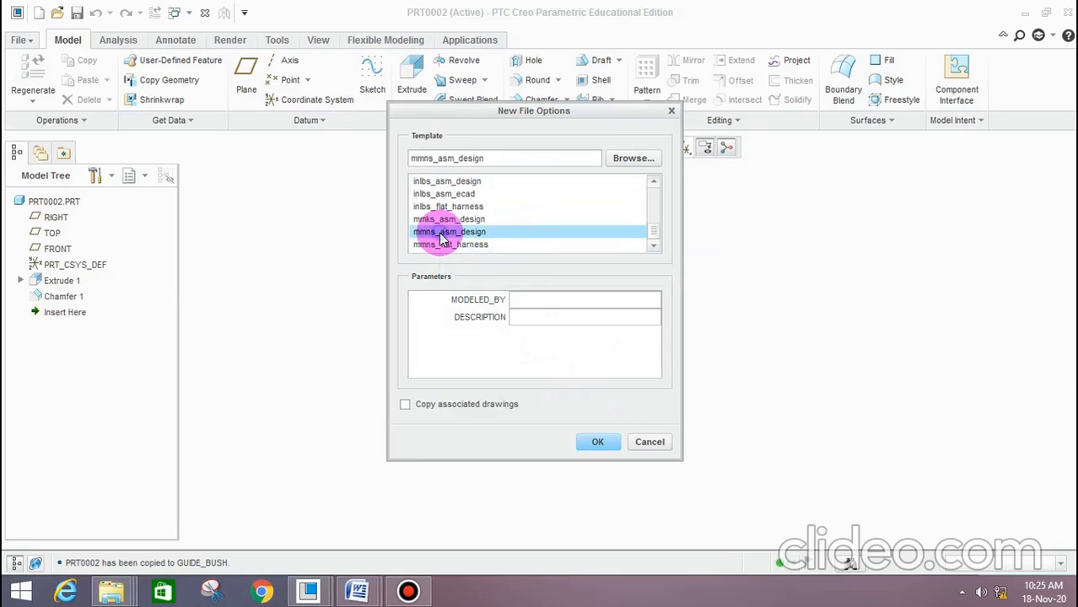
left_click(596, 449)
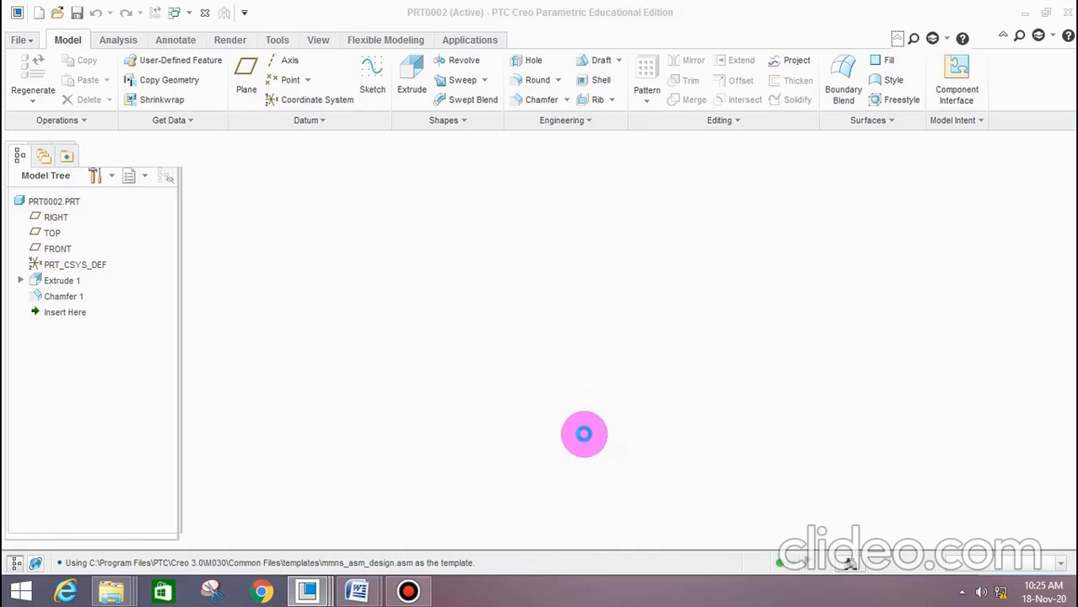
left_click(941, 18)
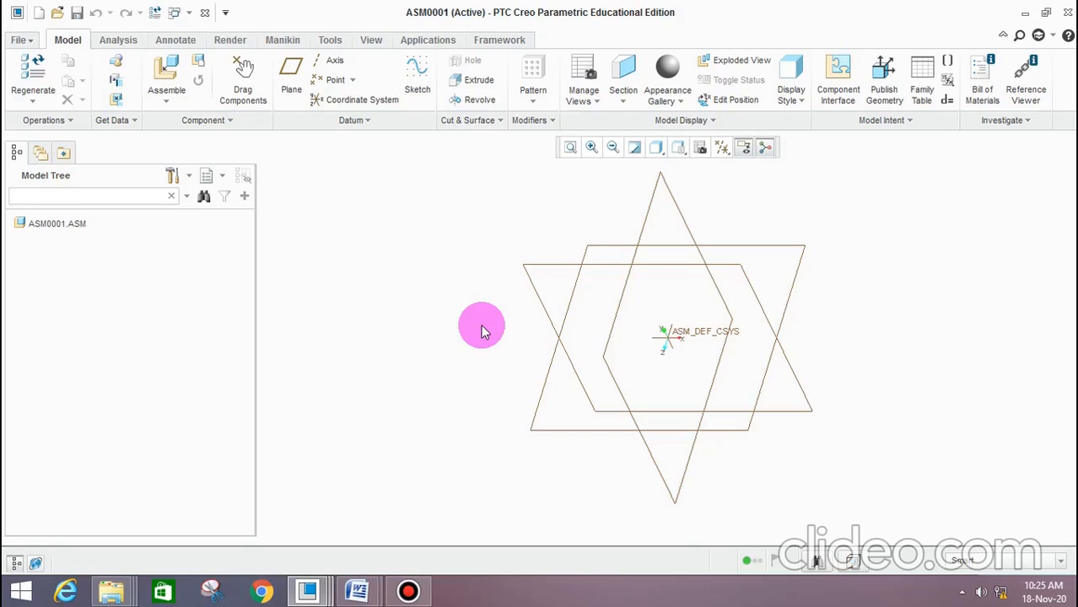
Bring bottom_plate.prt from the presstool assembly folder on the Desktop into the assembly, previewing the part before opening it
left_click(178, 78)
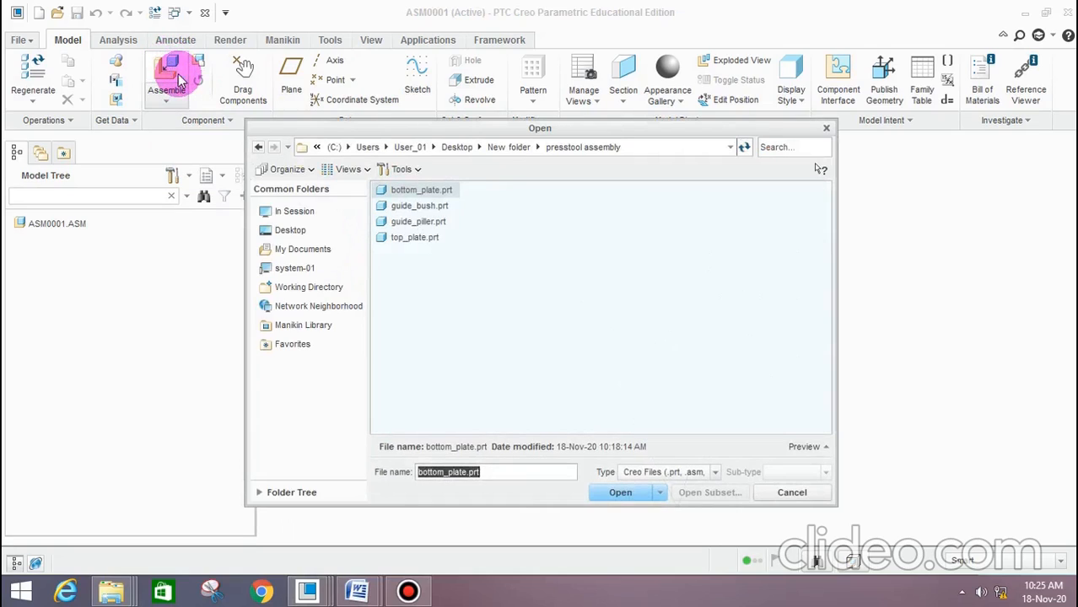
left_click_drag(463, 133, 465, 149)
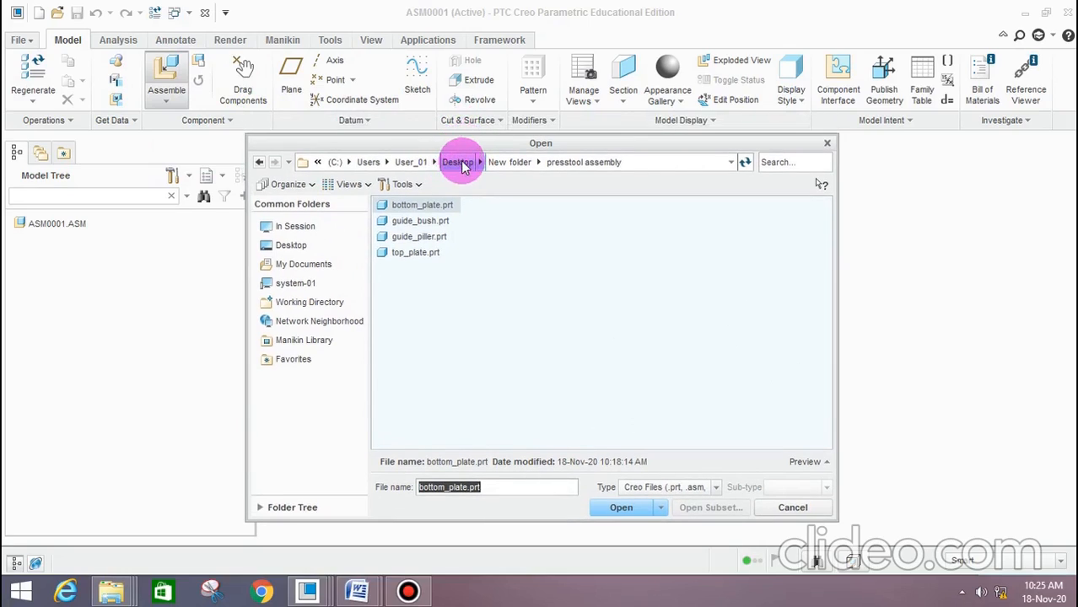
left_click(296, 250)
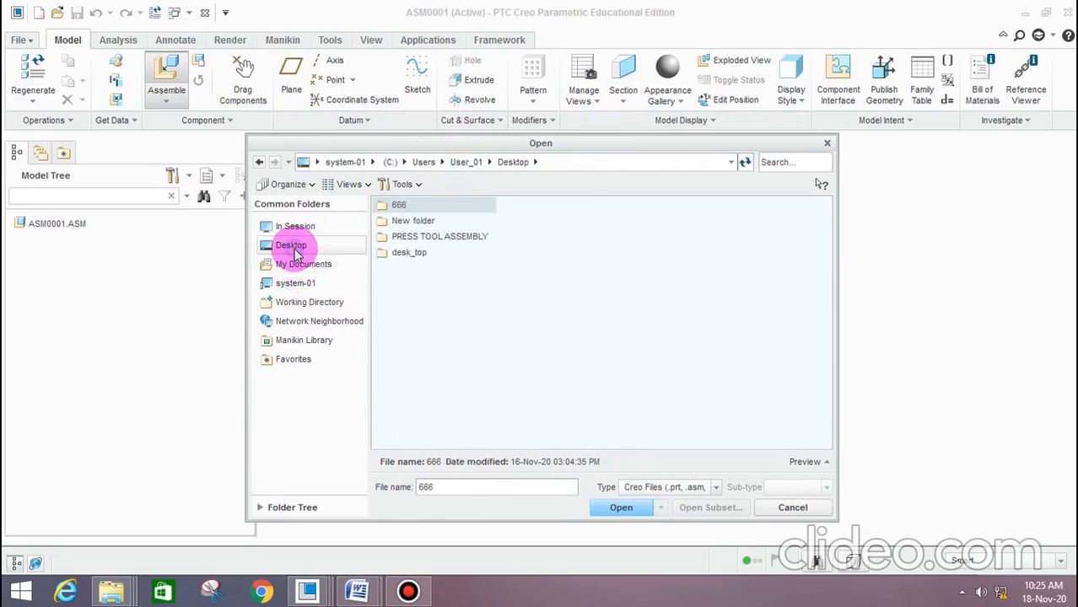
double_click(412, 221)
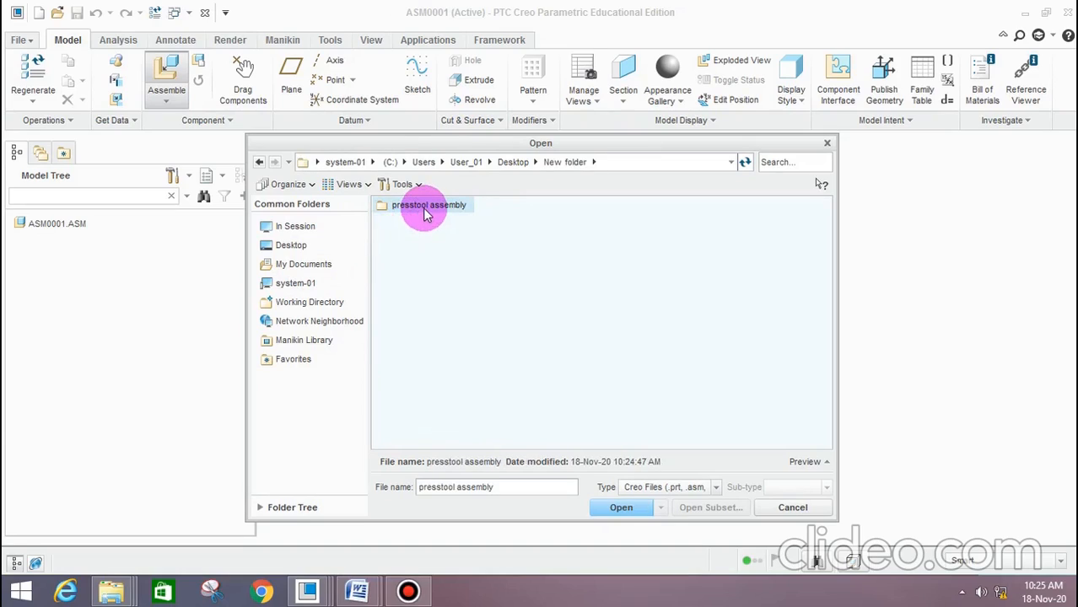
double_click(425, 211)
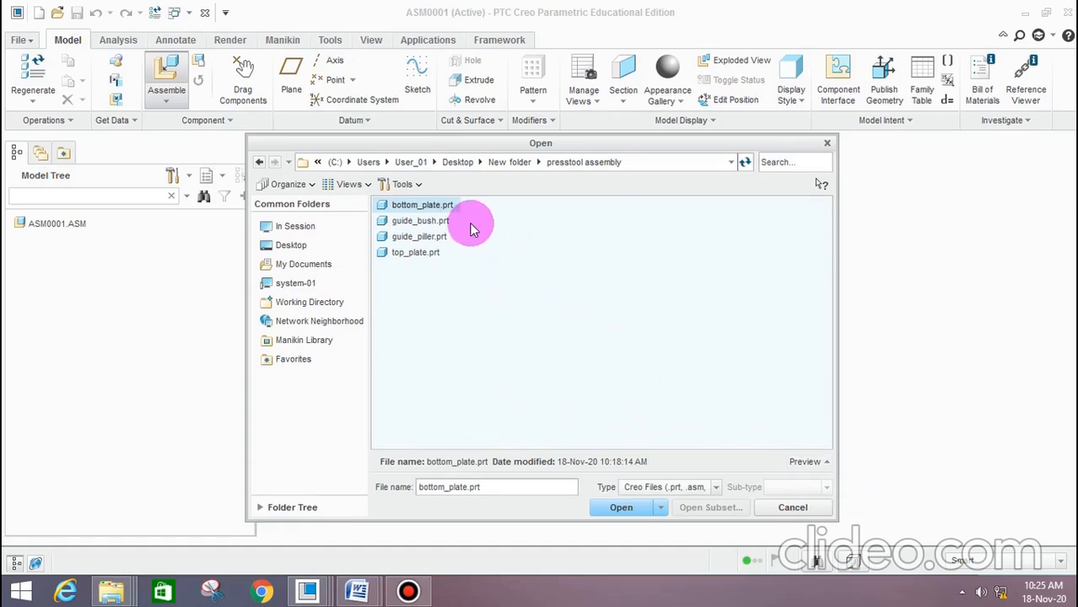
left_click(808, 462)
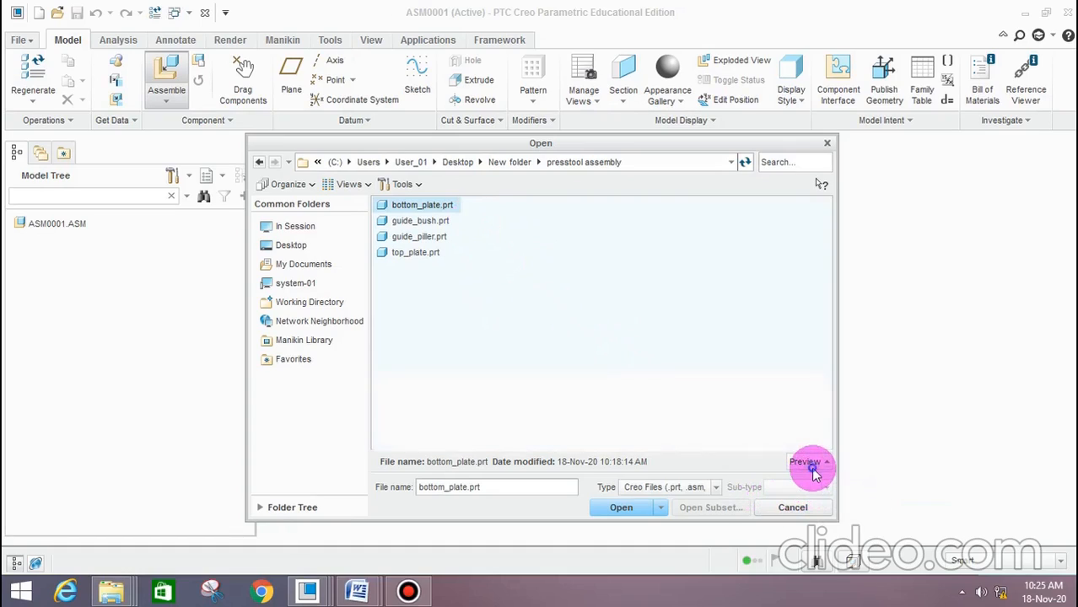
scroll(645, 412, "up", 3)
scroll(645, 412, "down", 3)
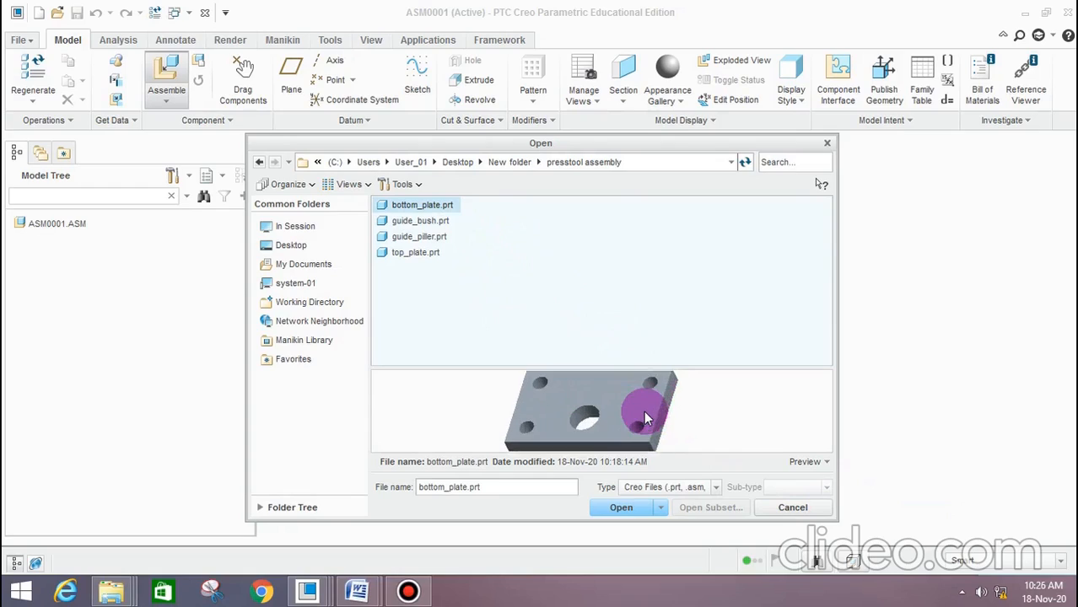
scroll(645, 412, "up", 1)
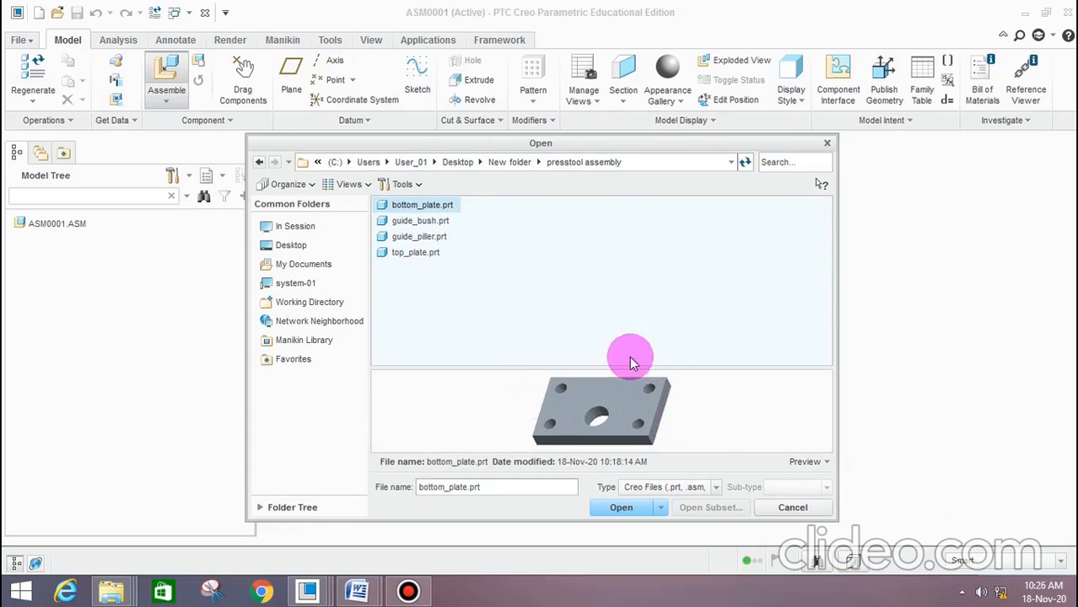
left_click(628, 506)
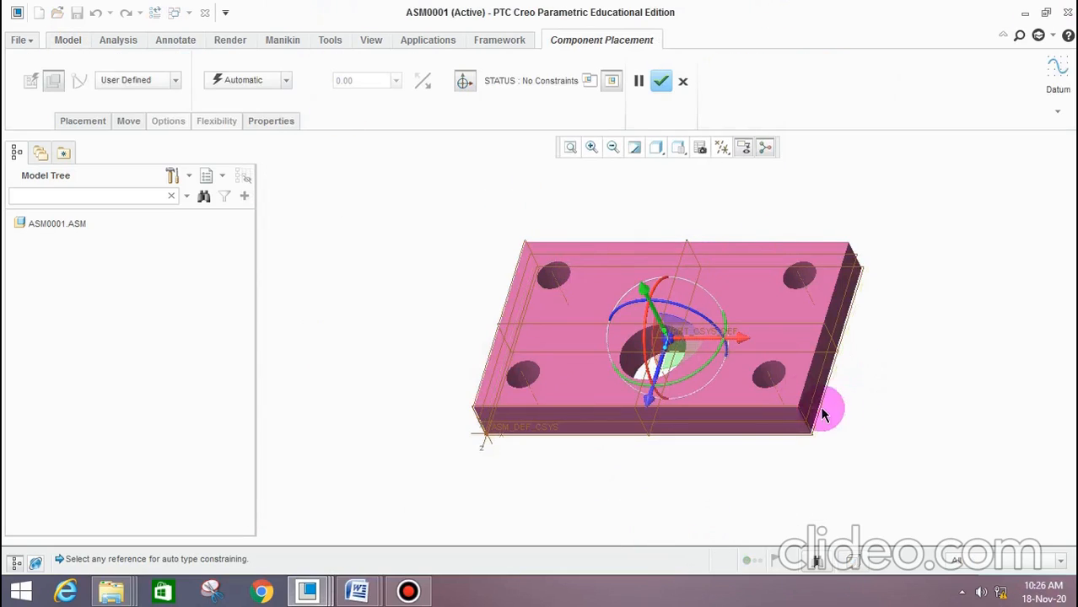
Fully constrain the bottom plate with the Default placement constraint and accept the placement
middle_click_drag(604, 522, 637, 509)
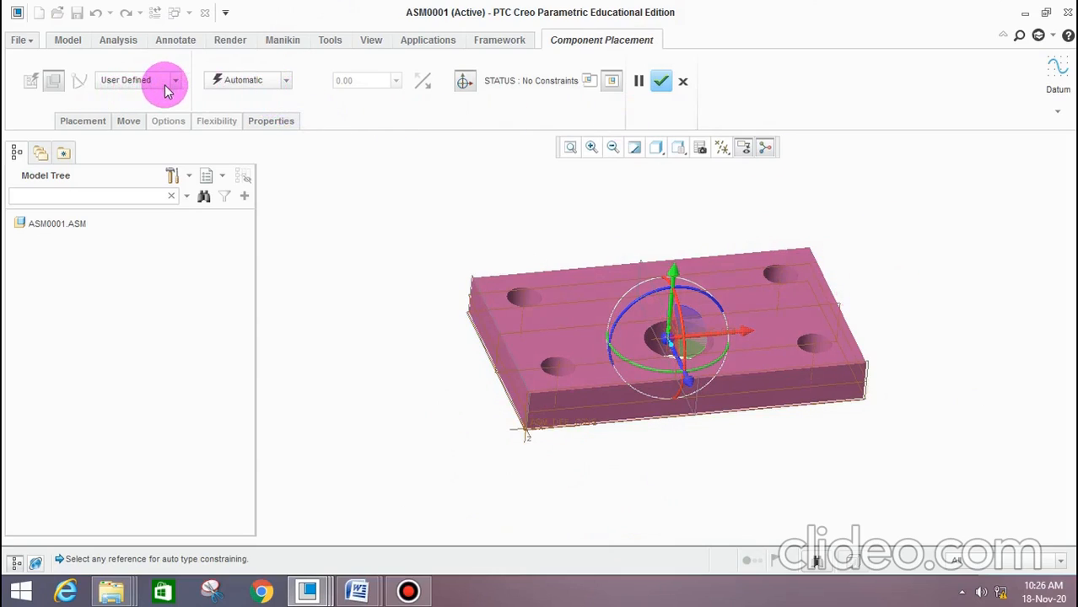
left_click(270, 90)
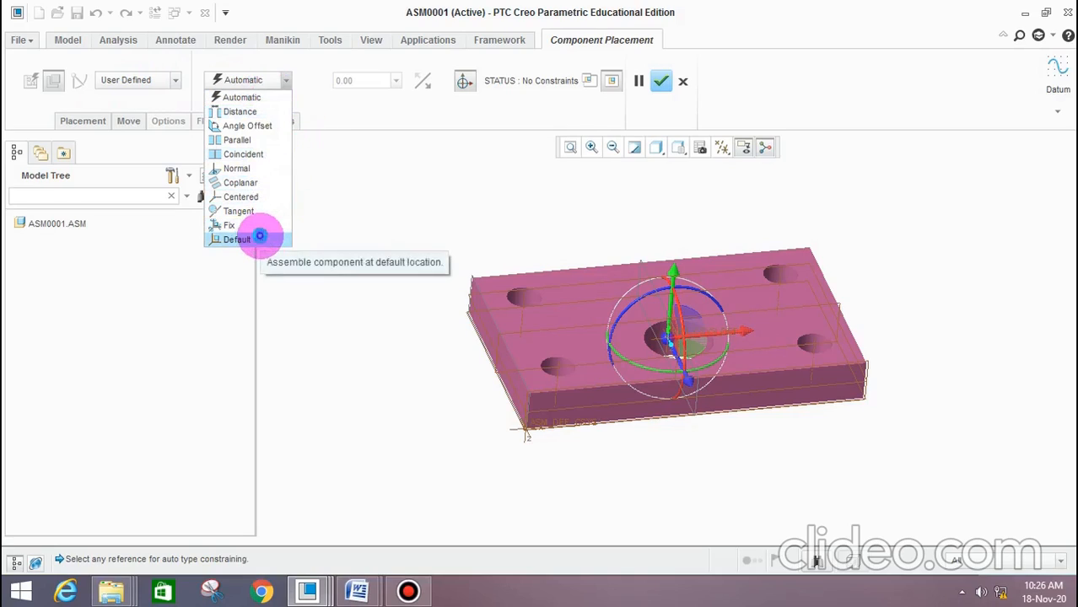
left_click(237, 239)
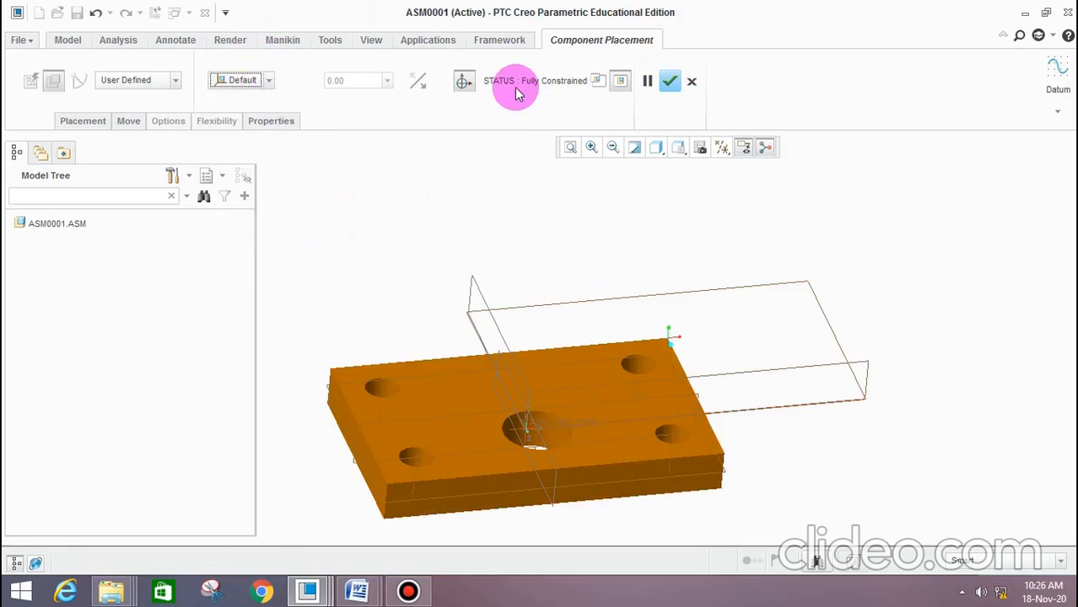
left_click(670, 82)
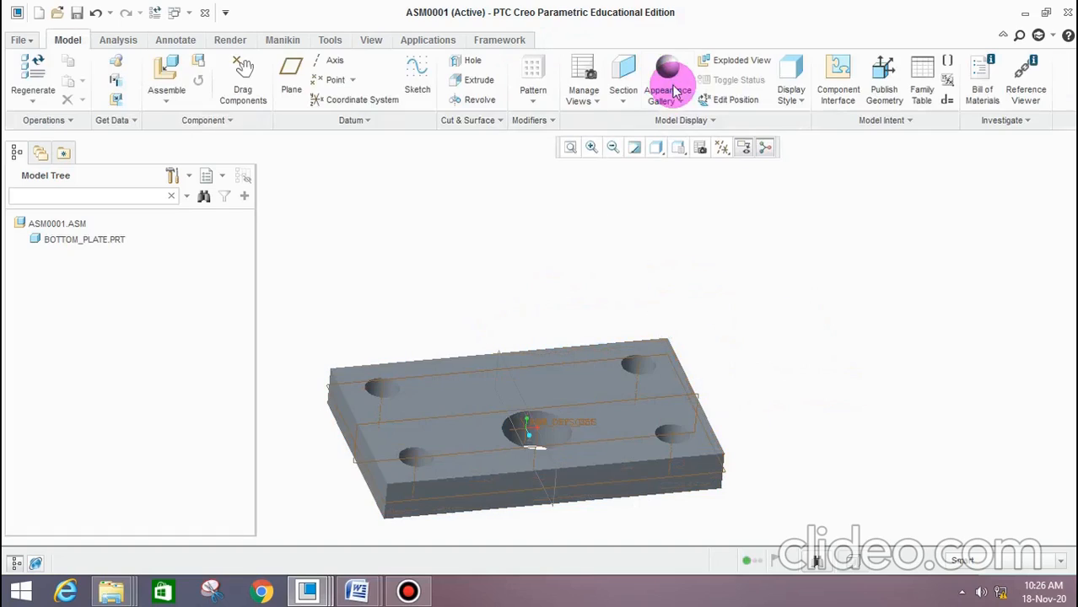
Bring guide_piller.prt into the assembly as the second component, beside the bottom plate
left_click(168, 71)
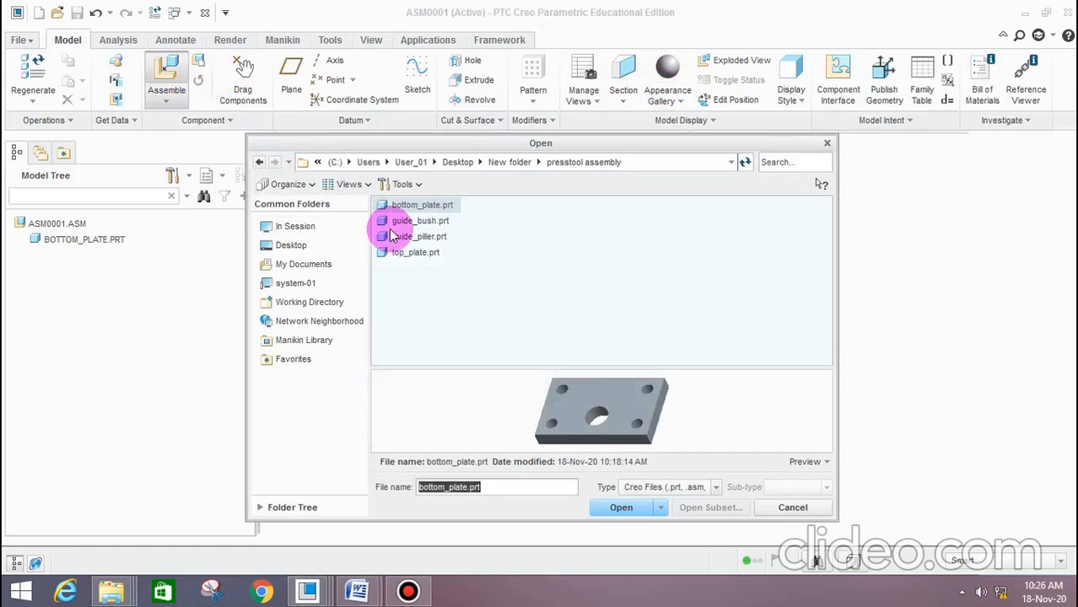
left_click(424, 239)
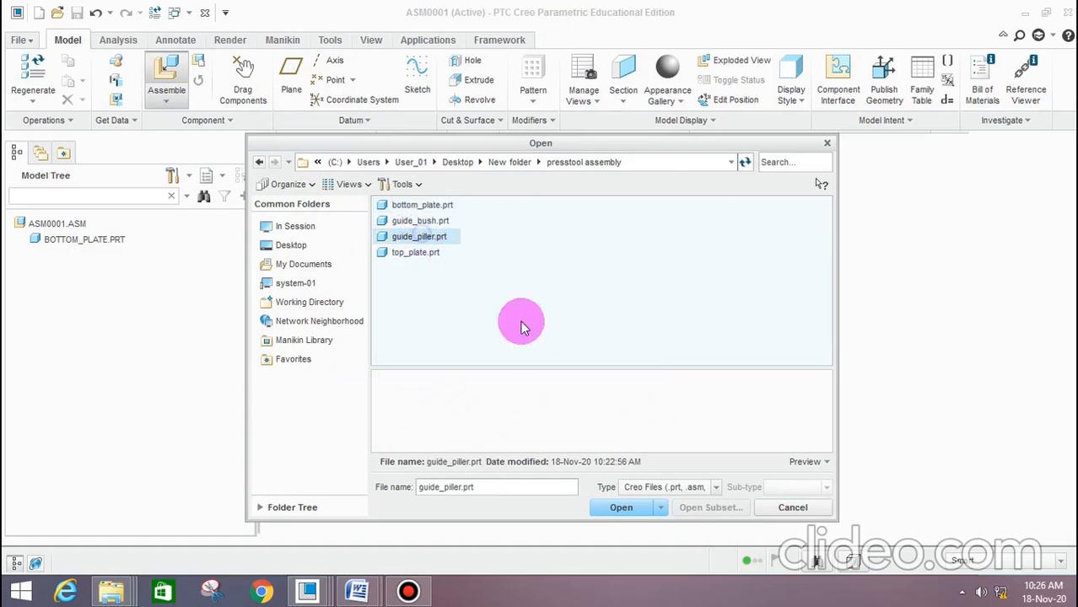
left_click(621, 507)
scroll(763, 426, "down", 3)
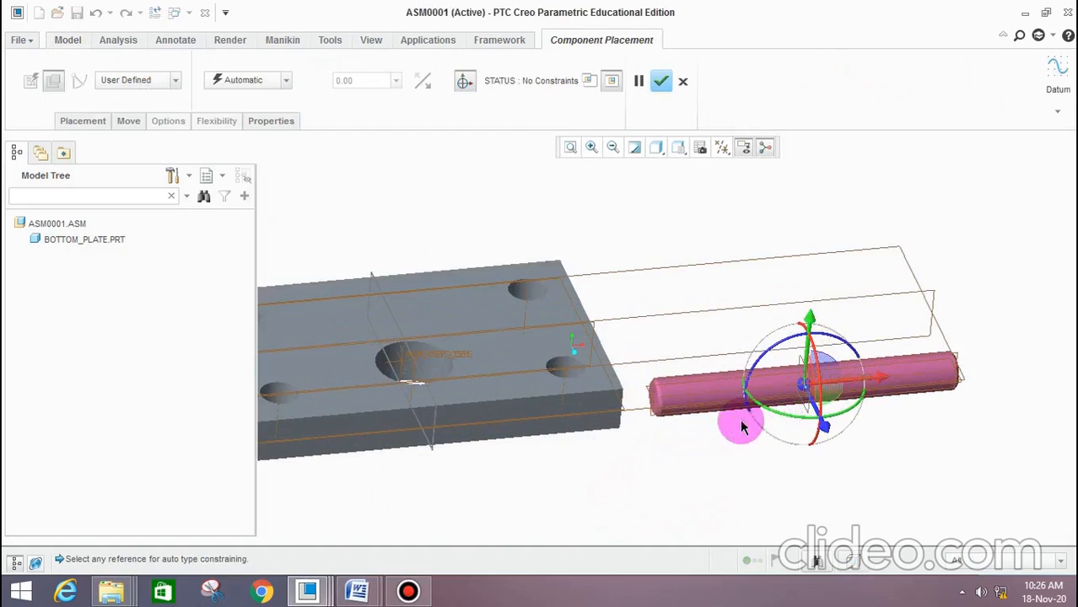
scroll(663, 335, "up", 3)
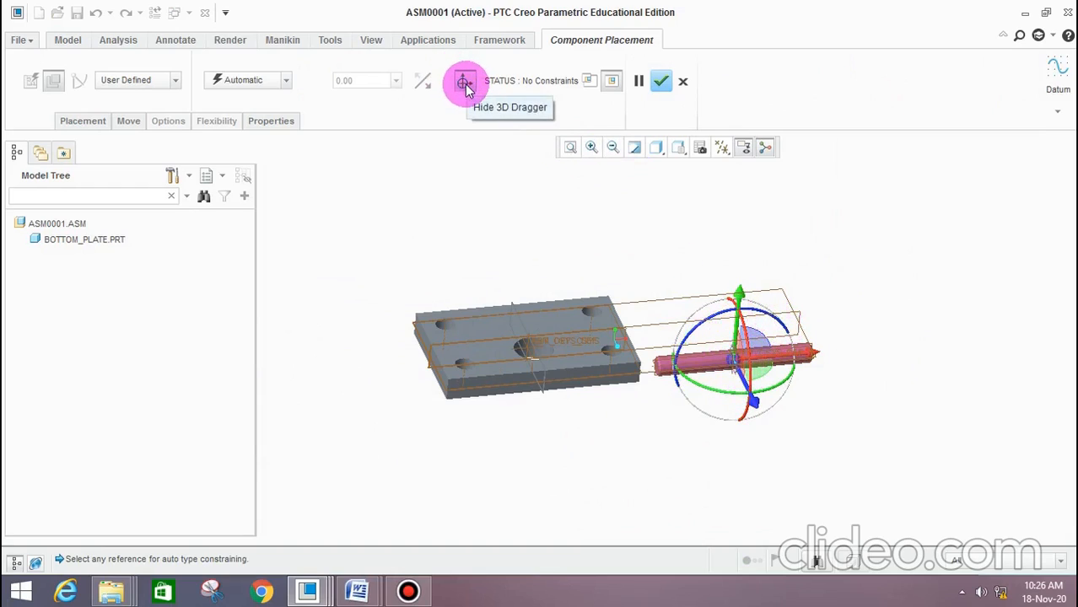
Rotate the guide pillar with the 3D dragger so it stands upright, and turn it about its own axis
left_click_drag(755, 312, 739, 356)
scroll(740, 356, "up", 3)
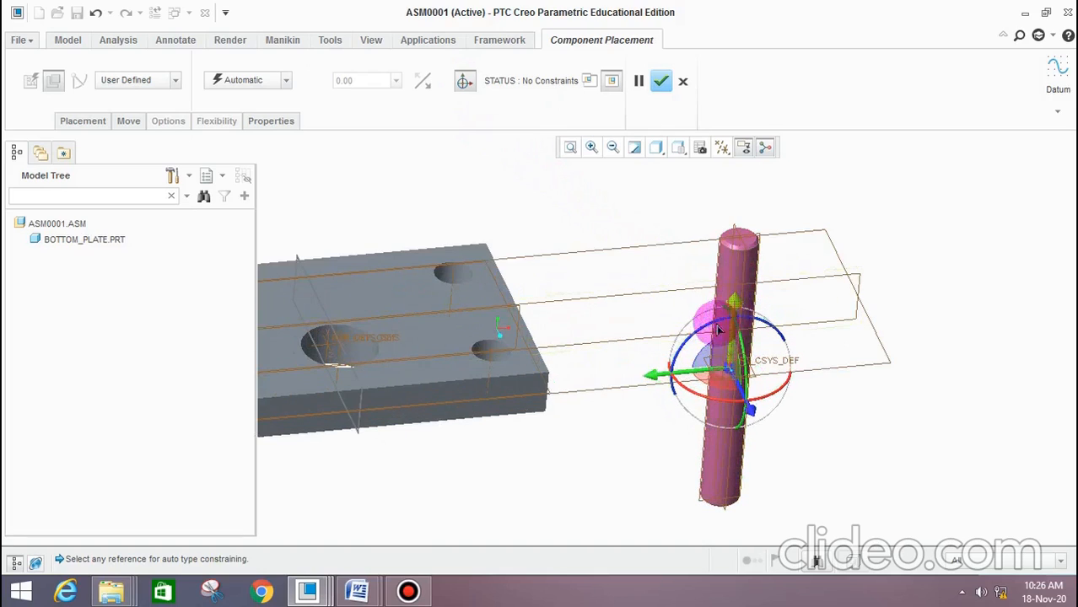
mouse_move(690, 398)
left_mouse_down()
mouse_move(730, 403)
mouse_move(710, 403)
left_mouse_up()
scroll(696, 374, "up", 2)
scroll(699, 386, "down", 3)
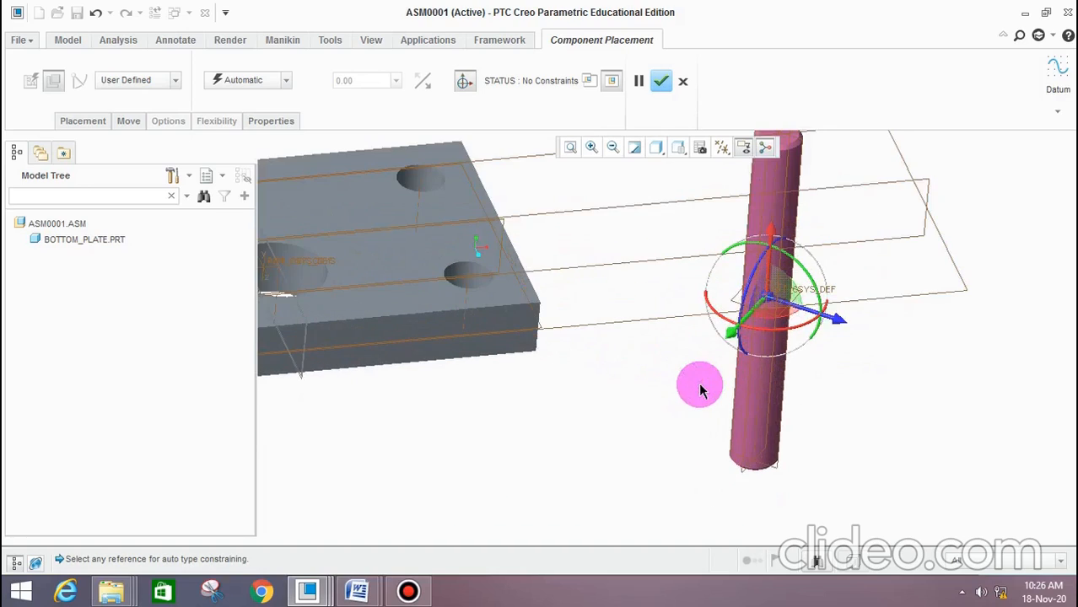
scroll(705, 389, "up", 3)
scroll(641, 380, "up", 1)
scroll(539, 306, "up", 4)
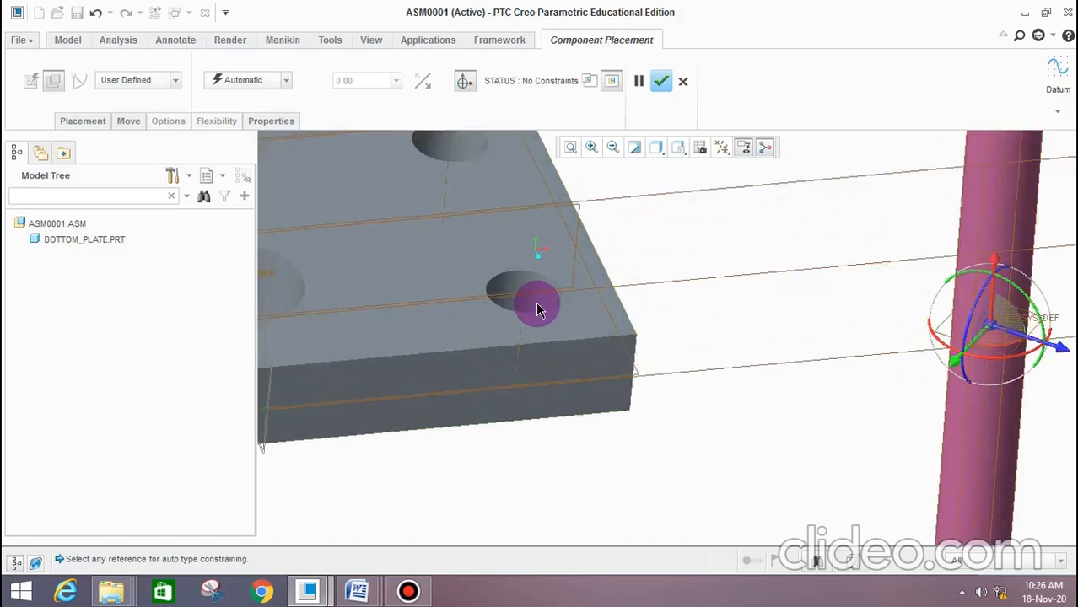
scroll(485, 281, "down", 5)
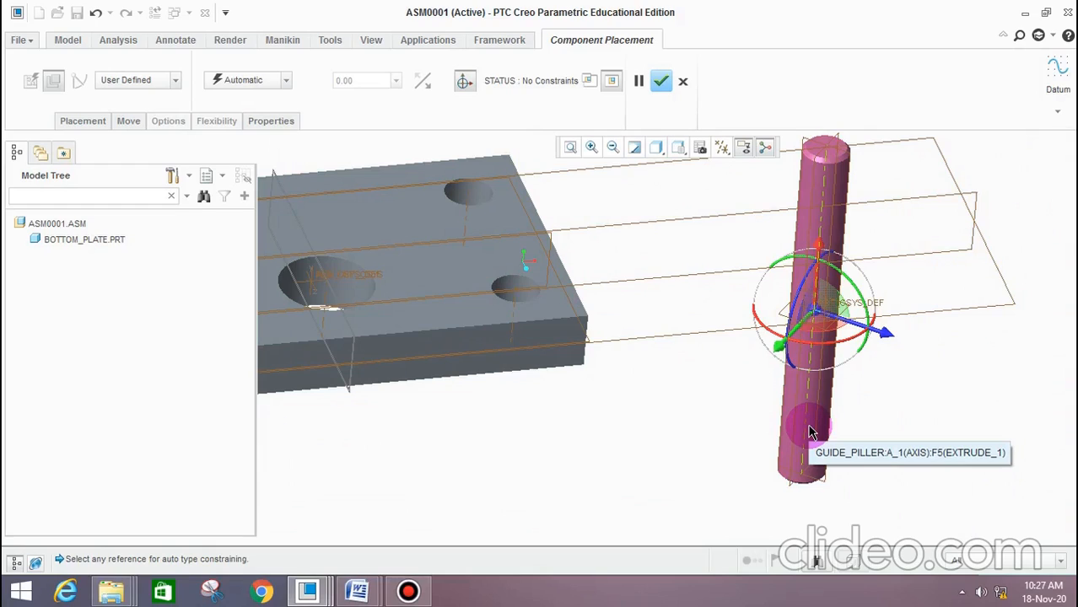
scroll(426, 263, "down", 3)
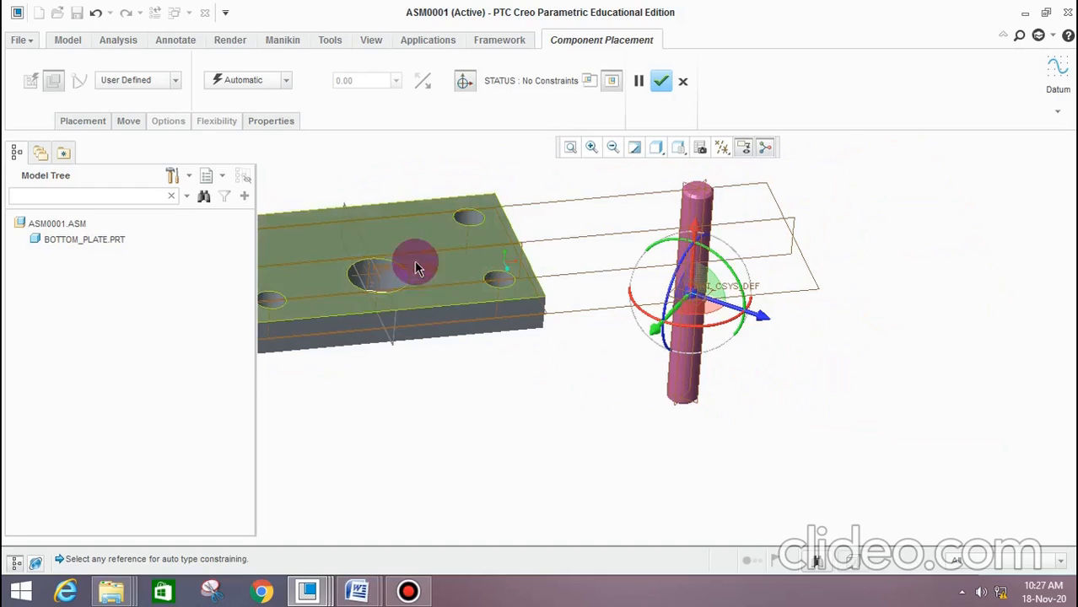
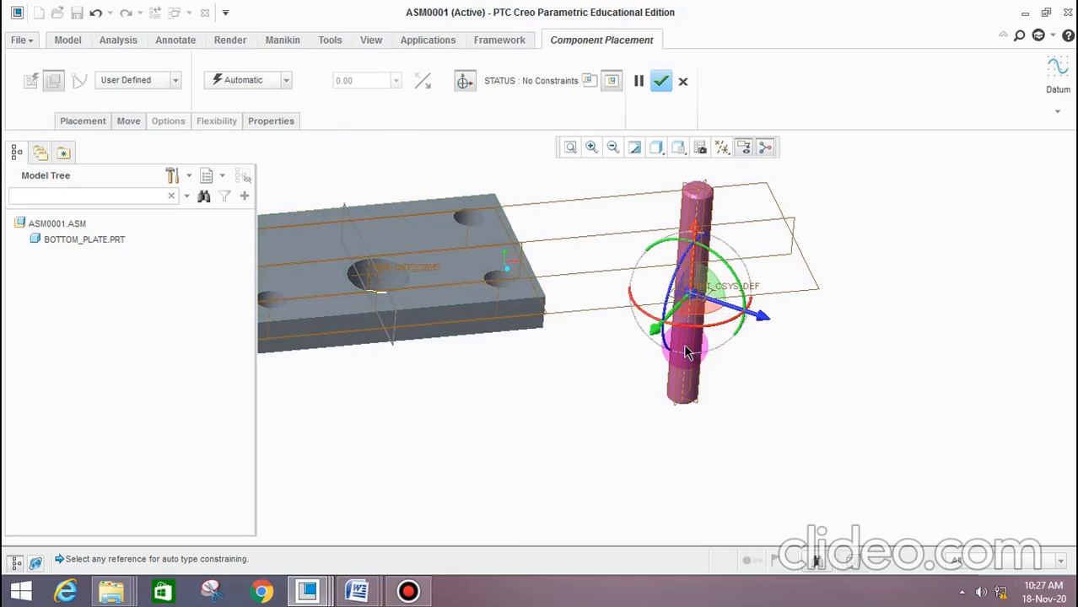
Make the guide pillar's axis coincident with the axis of the bottom plate's near right corner hole
scroll(508, 305, "down", 2)
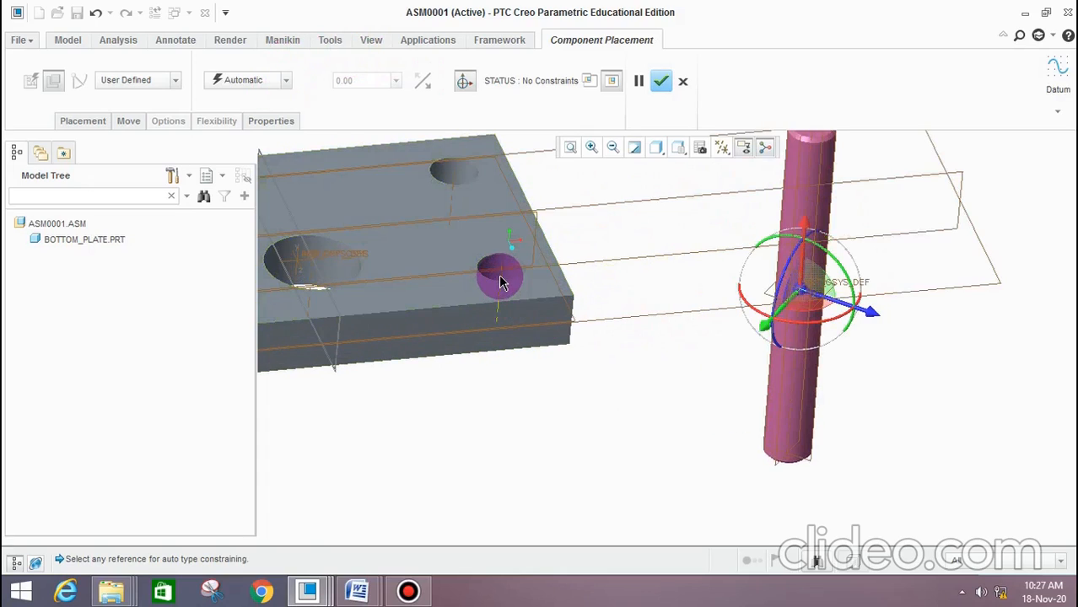
left_click(500, 283)
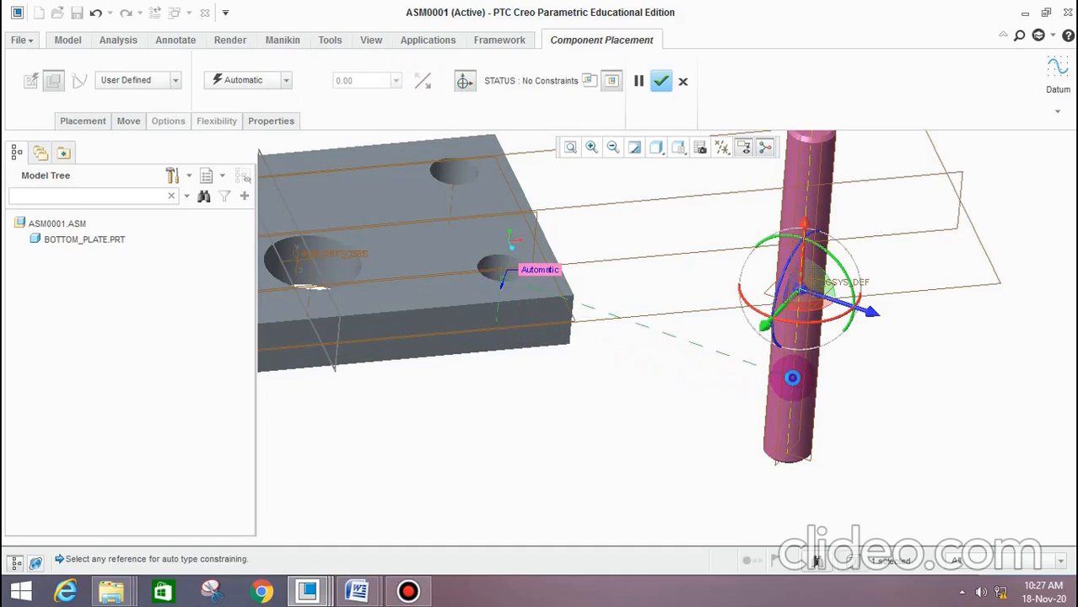
left_click(794, 380)
left_click(258, 86)
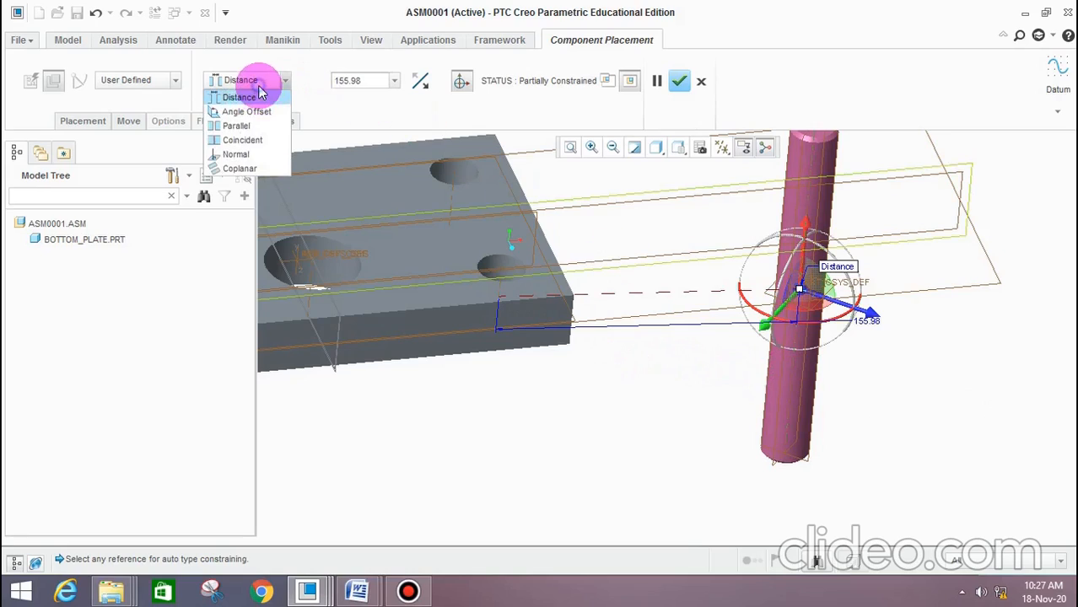
left_click(253, 148)
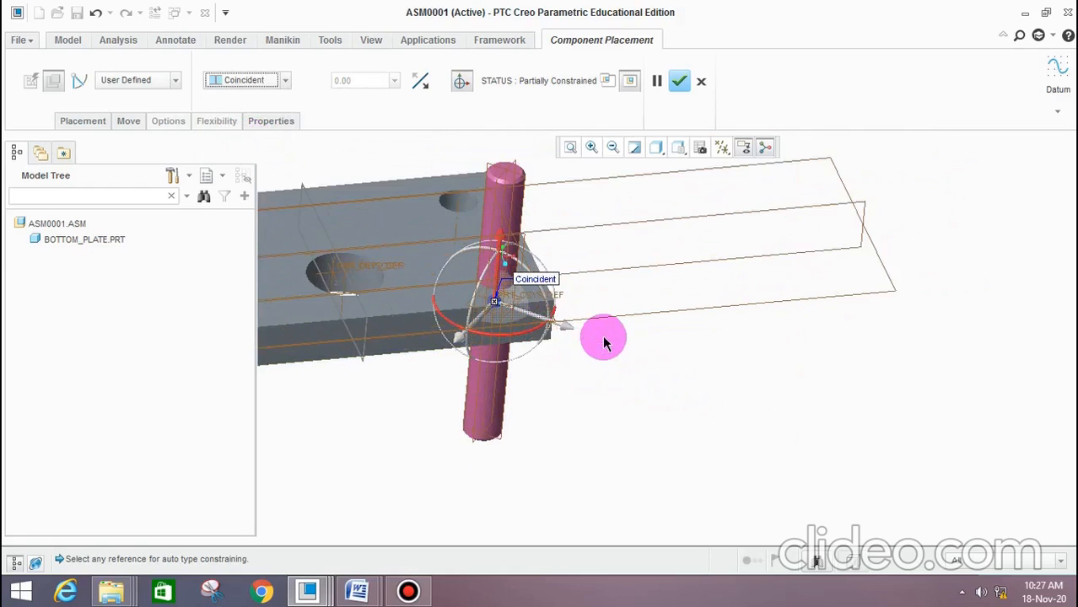
Constrain the guide pillar's lower end face to the underside of the bottom plate
middle_click_drag(604, 342, 446, 233)
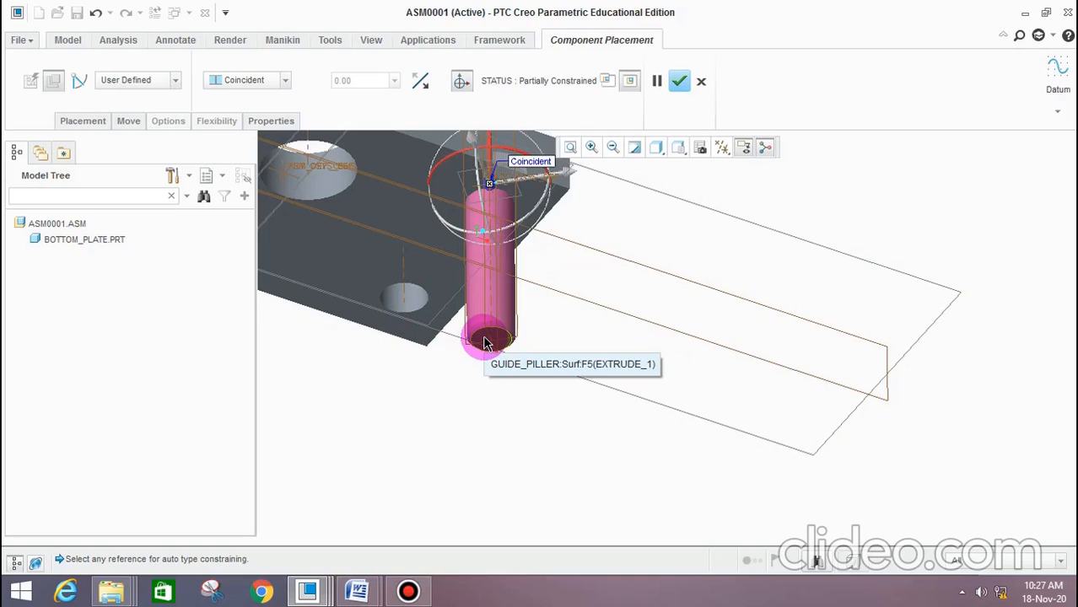
left_click(439, 269)
middle_click_drag(499, 342, 508, 351)
scroll(506, 346, "down", 3)
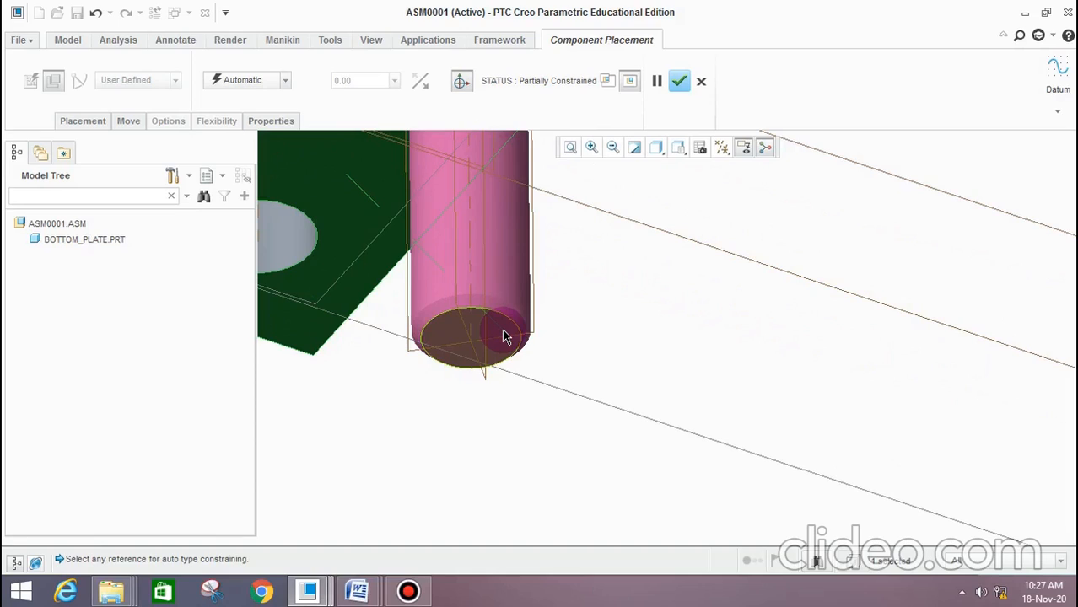
left_click(505, 338)
middle_click_drag(539, 385, 361, 229)
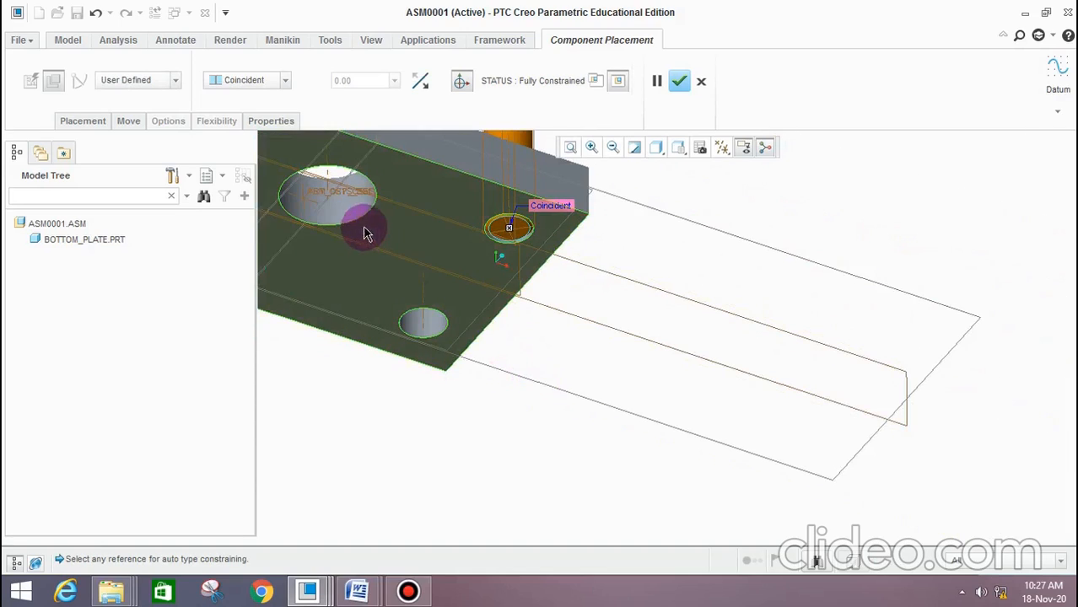
Change the pillar's end-face constraint to Distance with a 0.00 offset and accept the placement
left_click(244, 80)
left_click(241, 94)
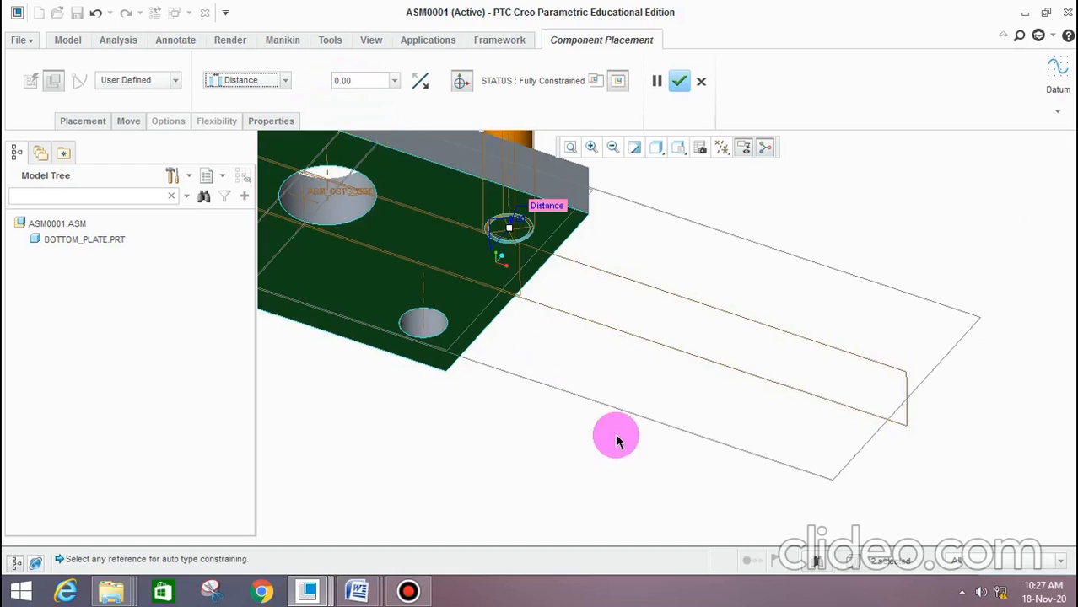
scroll(641, 396, "up", 3)
middle_click_drag(691, 301, 649, 325)
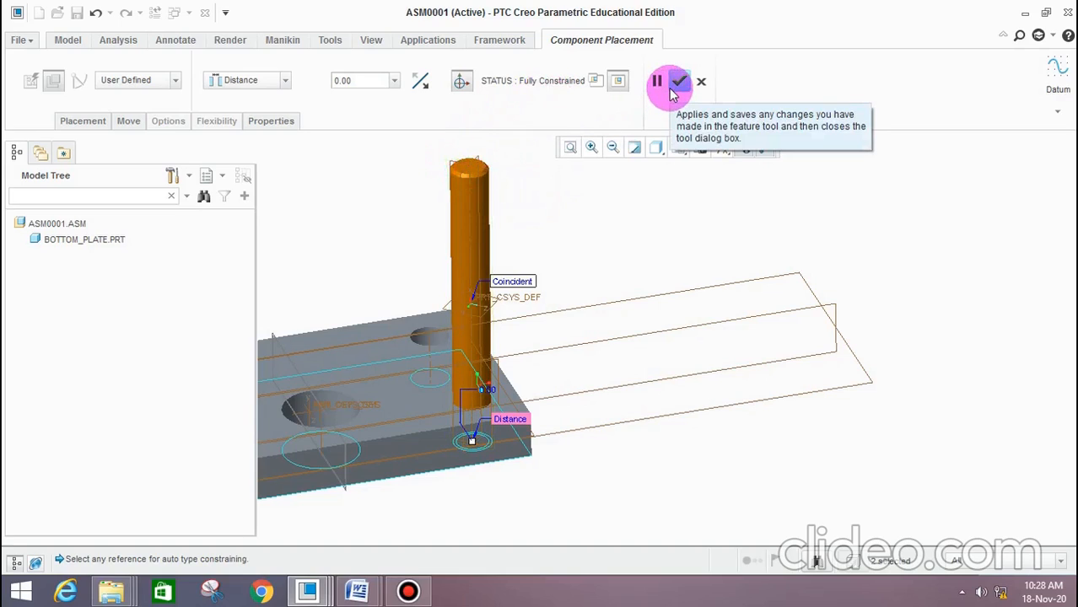
left_click(679, 82)
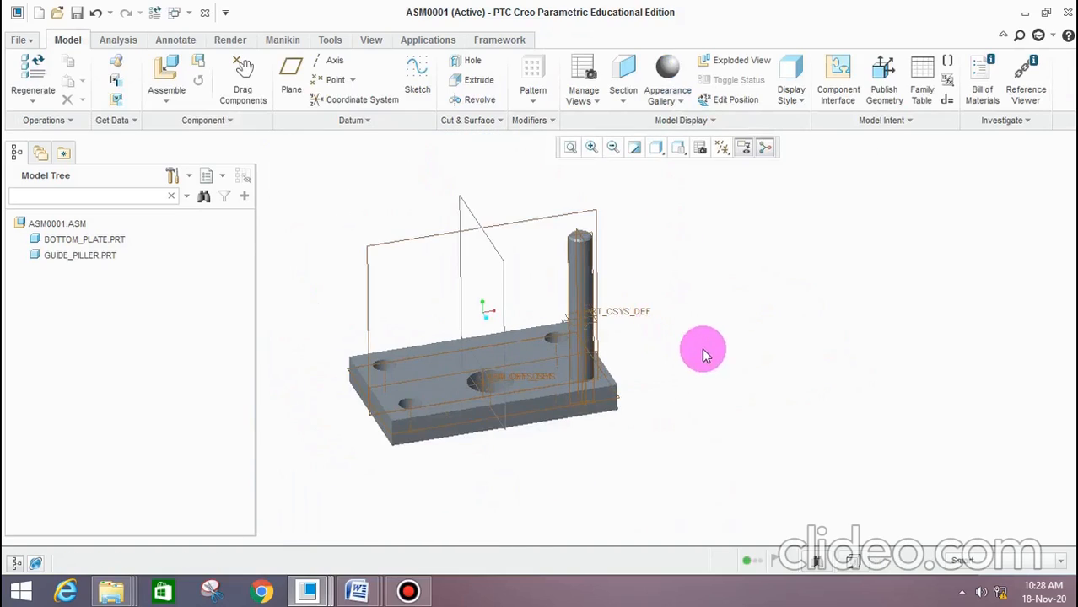
Start a Direction pattern of the guide pillar, using the bottom plate's long front edge as the first direction
middle_click_drag(728, 402, 751, 413)
scroll(505, 424, "down", 4)
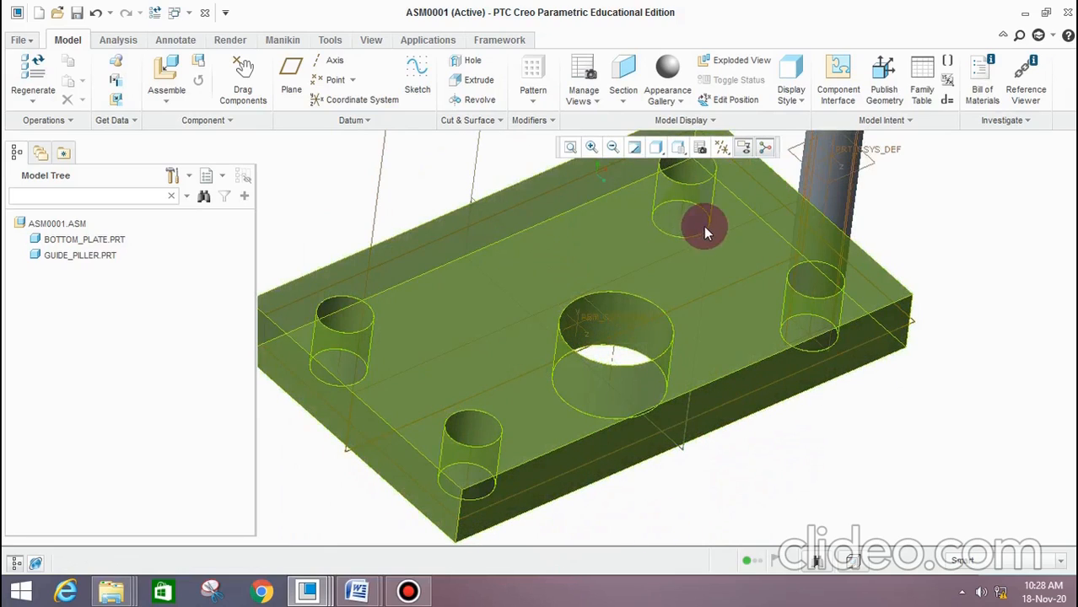
scroll(571, 421, "up", 3)
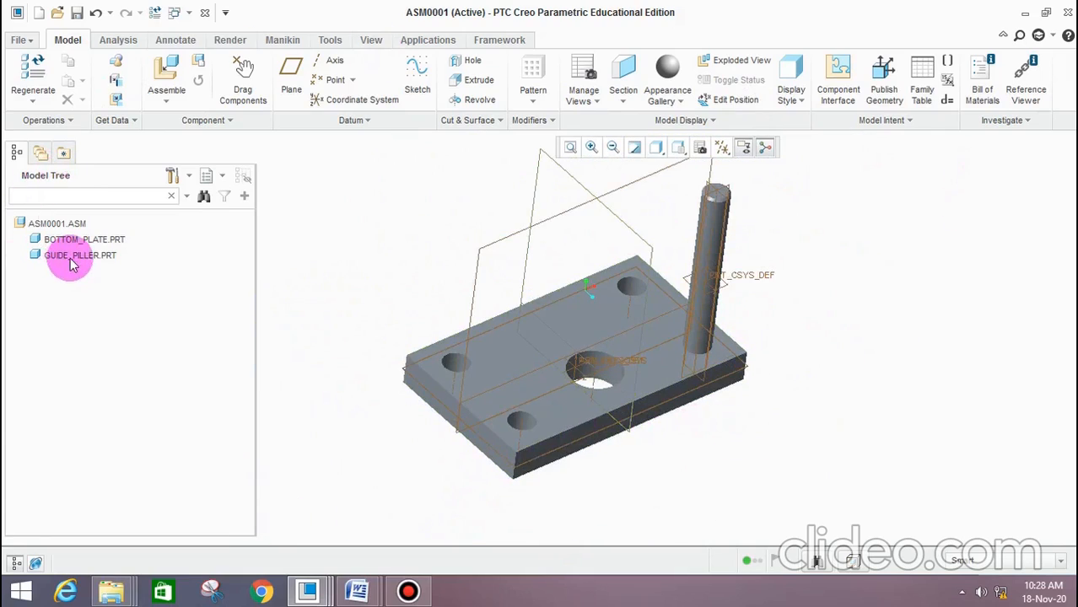
left_click(542, 75)
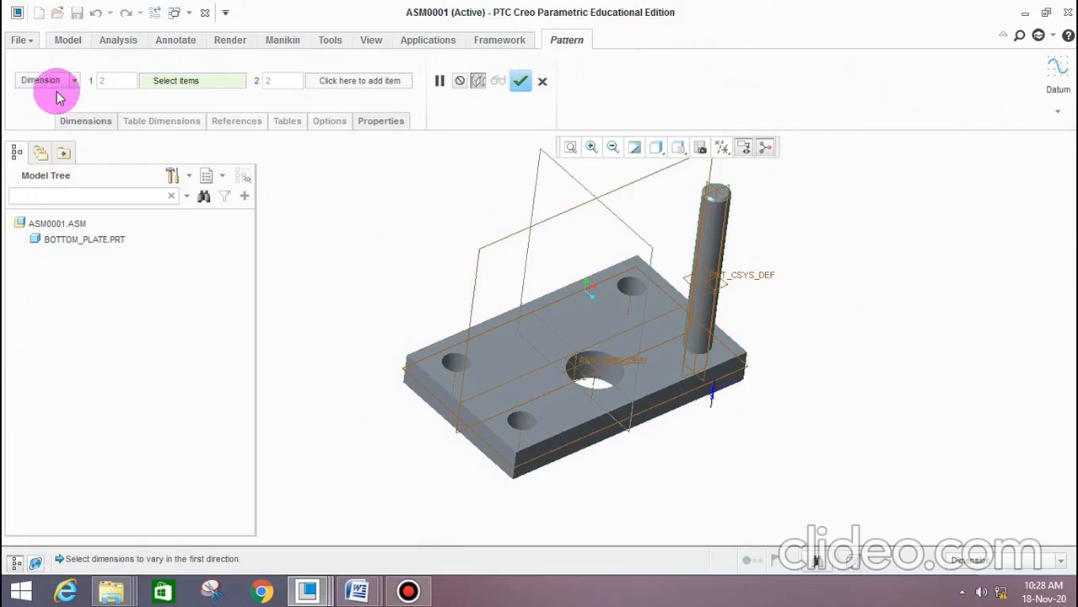
left_click(47, 135)
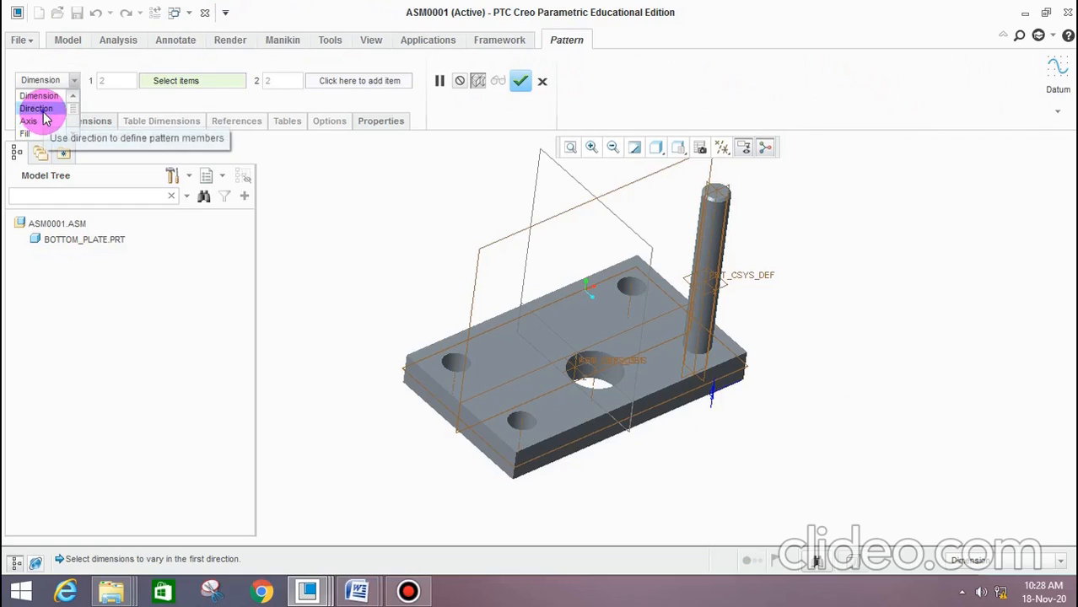
left_click(38, 108)
scroll(523, 371, "down", 5)
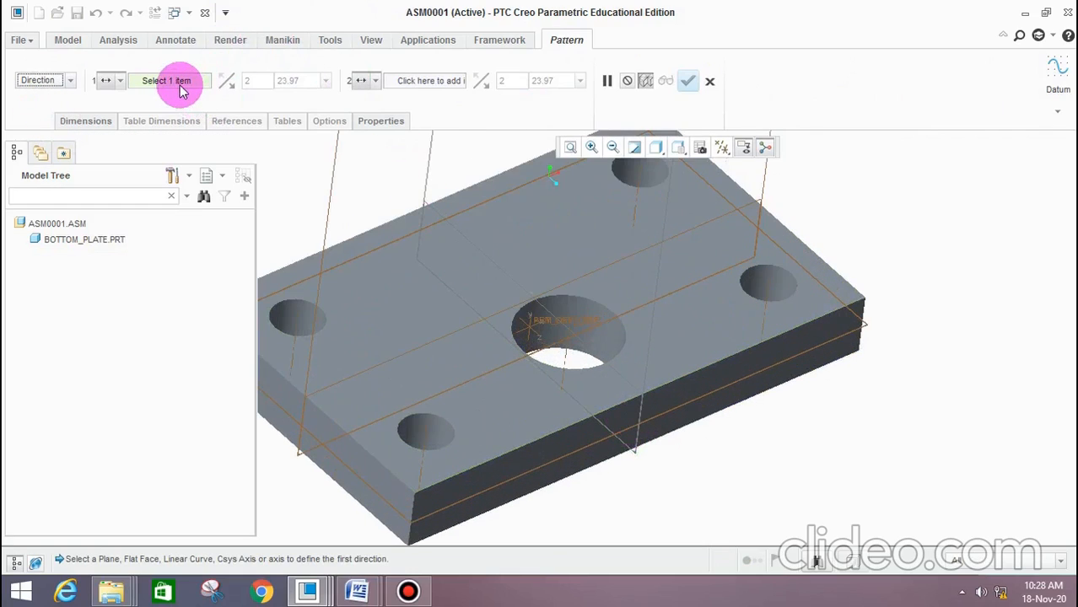
left_click(180, 88)
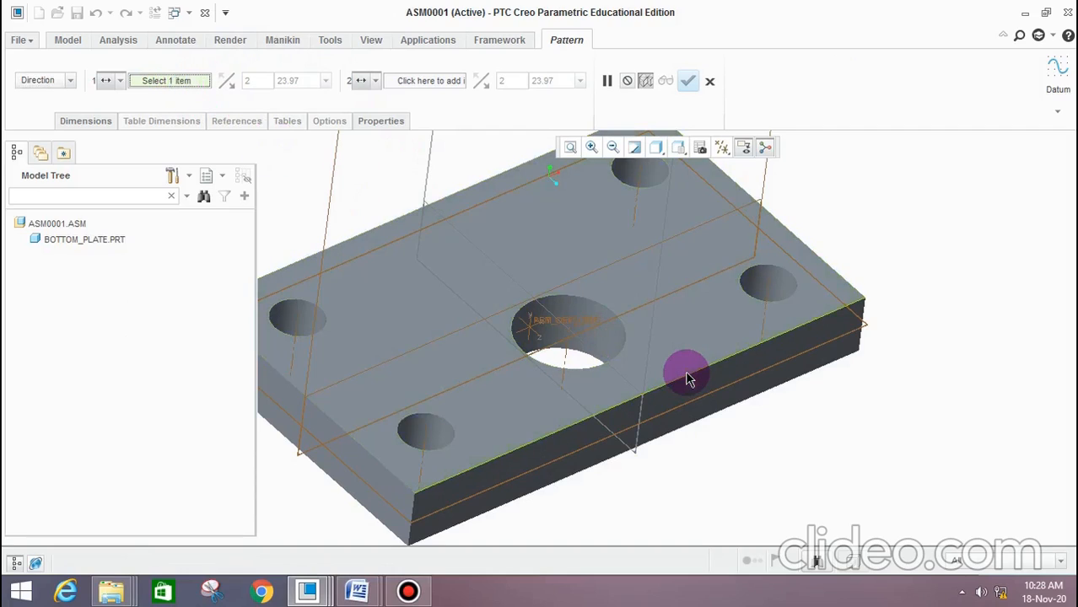
left_click(687, 380)
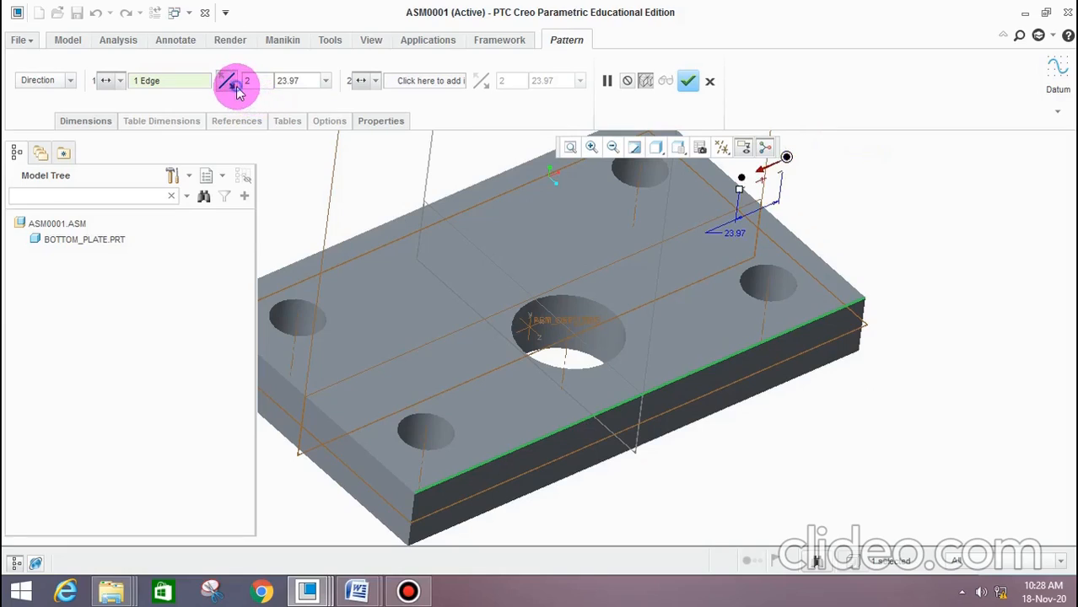
Set the pillar pattern's spacing in the first direction to 190
left_click(278, 81)
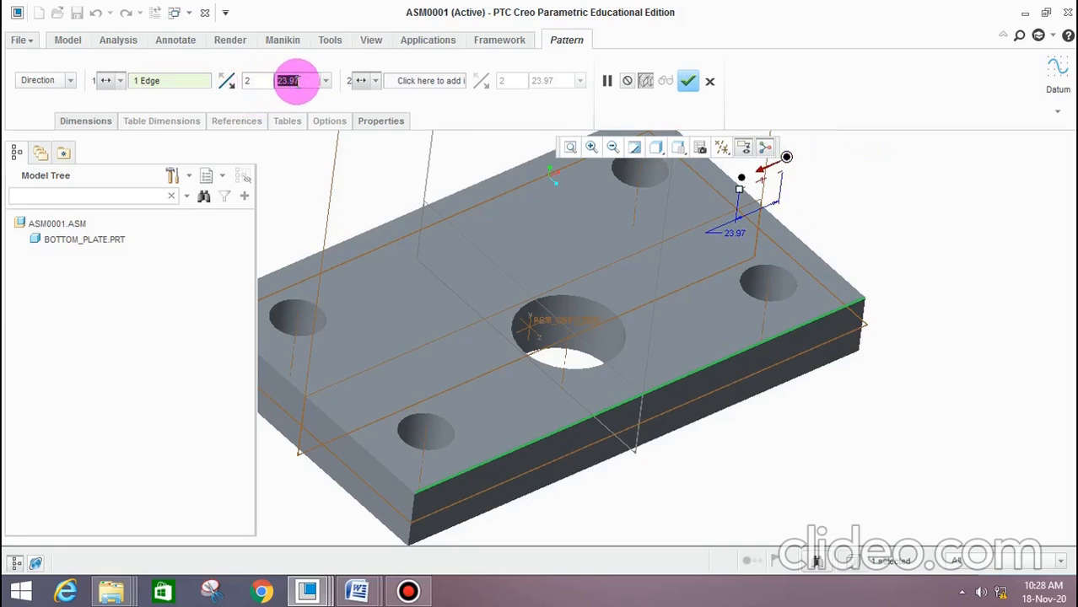
type("190")
key("Return")
left_click(297, 80)
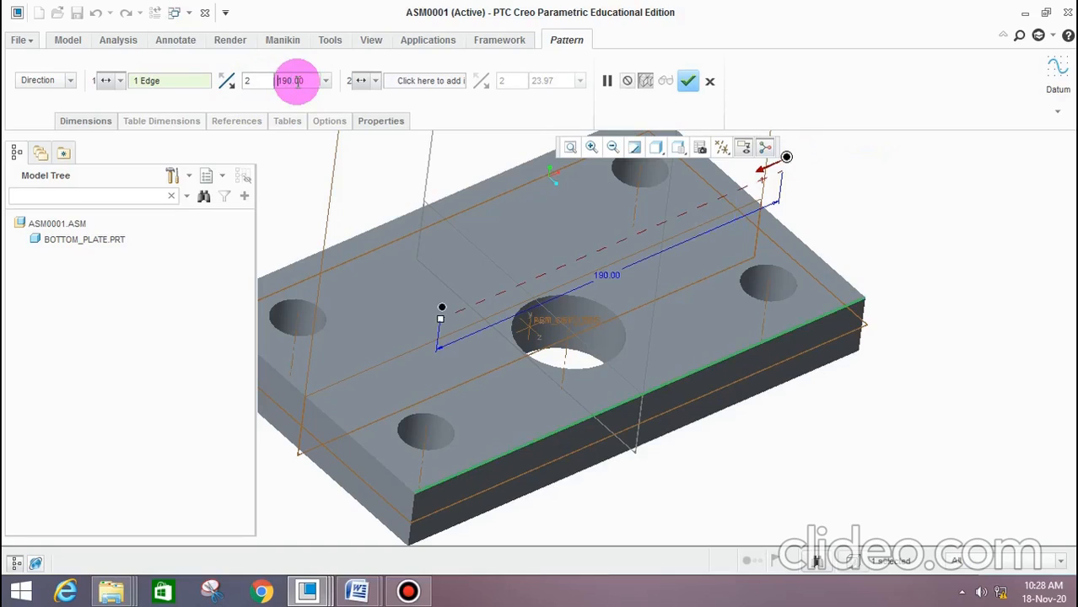
Add the plate's short edge as the second direction with two members spaced 90 apart, flip it toward the plate and accept the pattern
left_click(438, 82)
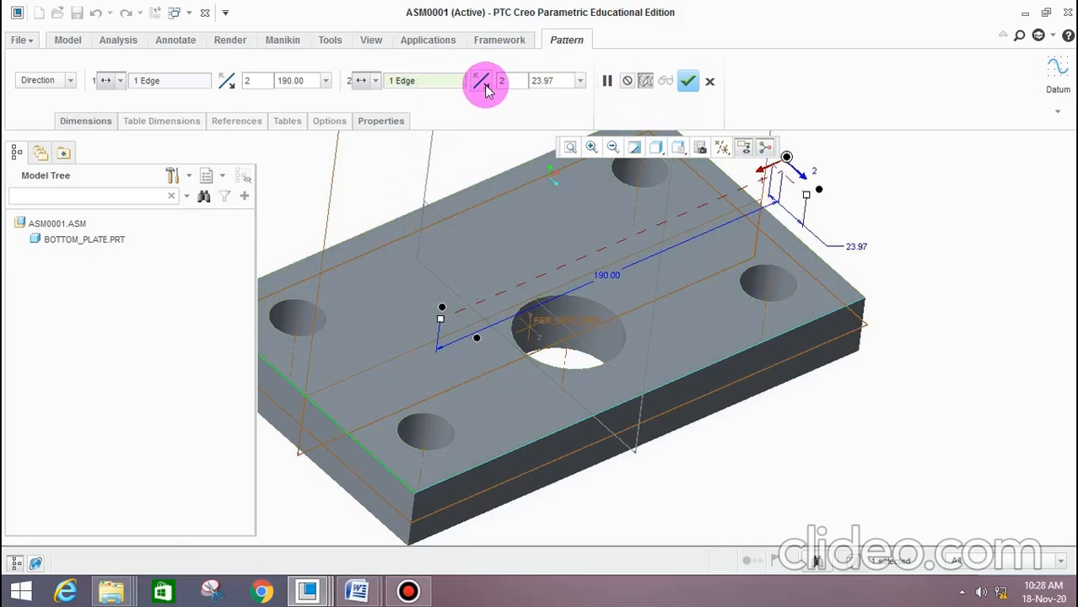
left_click(542, 80)
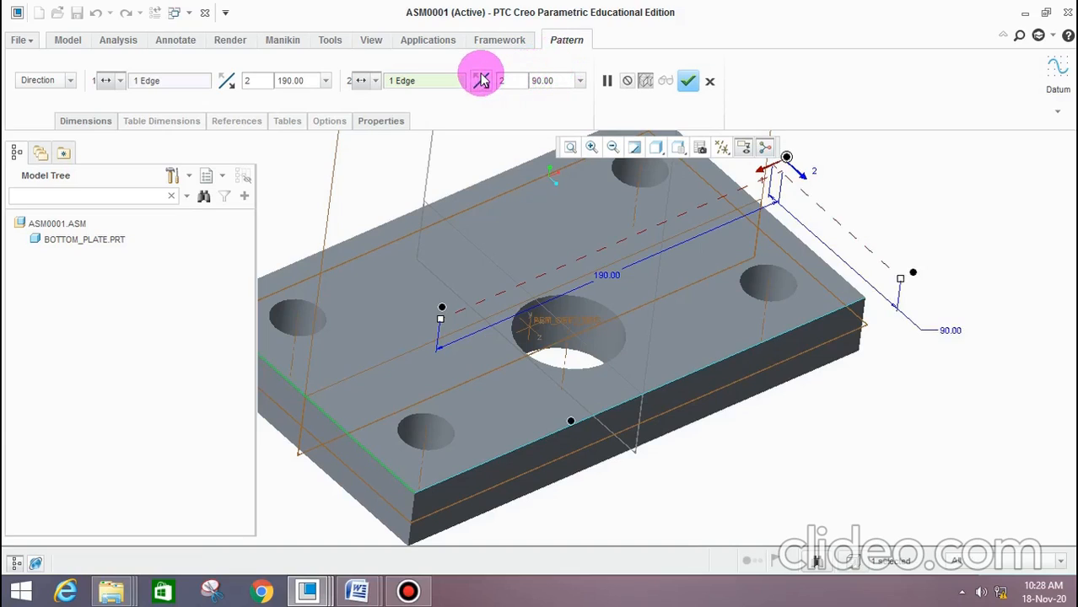
scroll(739, 295, "up", 4)
middle_click_drag(828, 285, 832, 304)
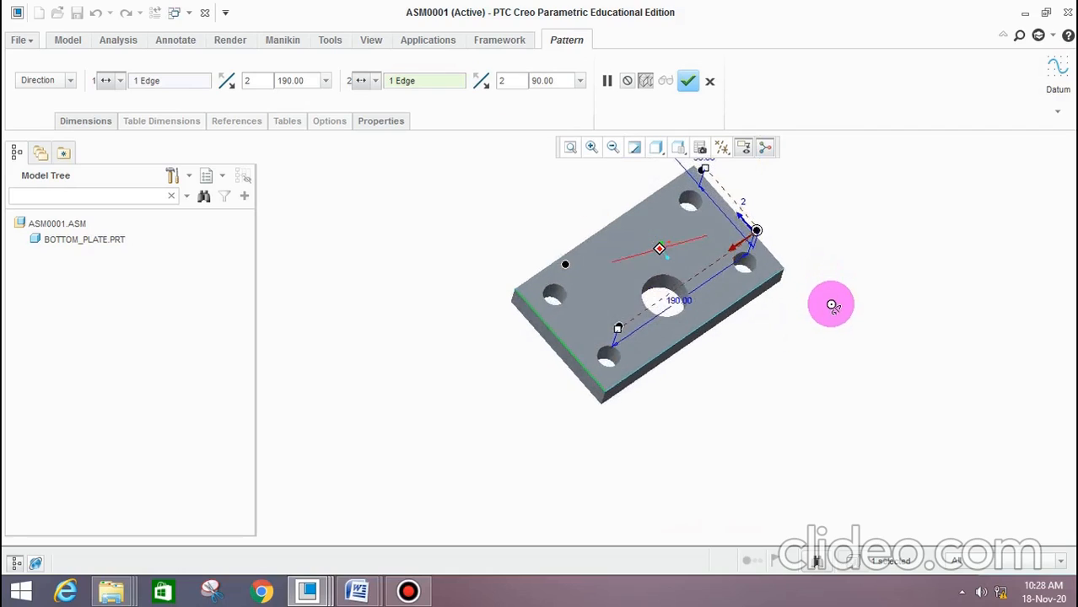
left_click(688, 82)
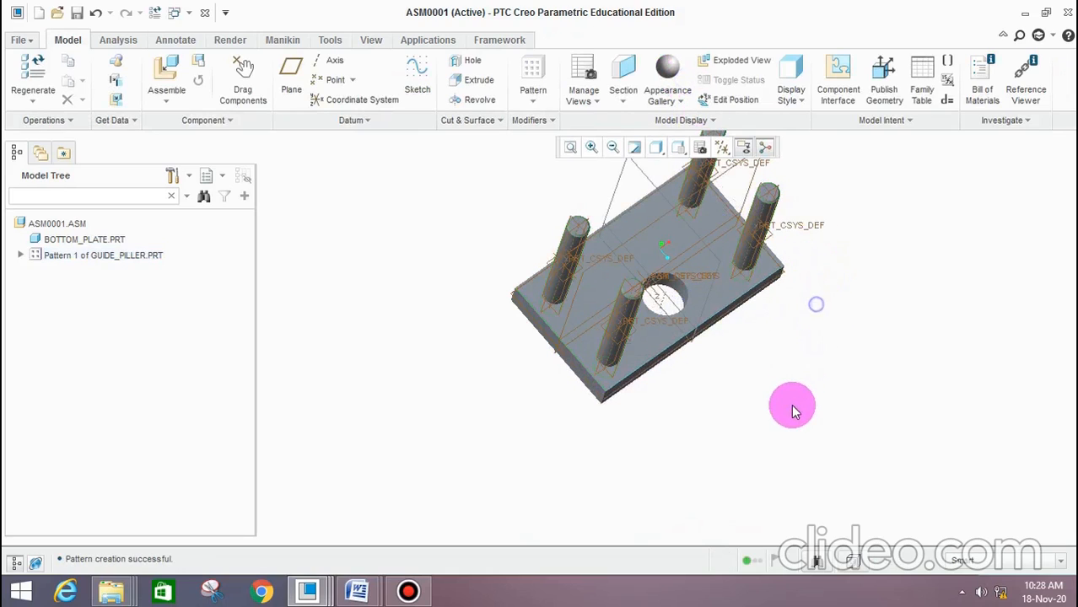
Bring guide_bush.prt from the presstool assembly folder into the assembly and rotate it upright beside the plate
middle_click_drag(794, 409, 756, 302)
scroll(742, 278, "down", 2)
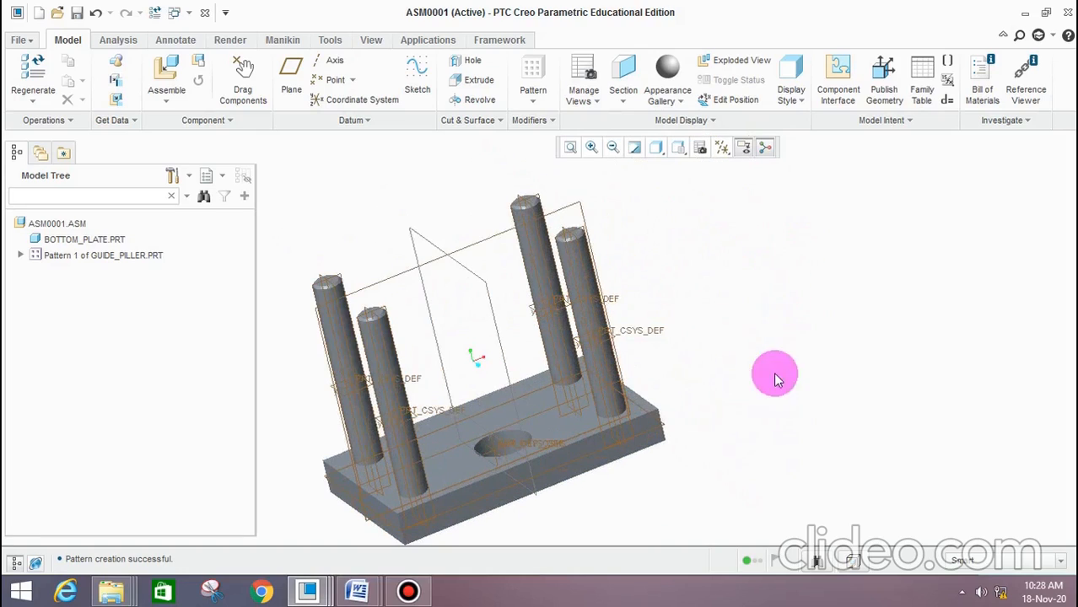
left_click(169, 74)
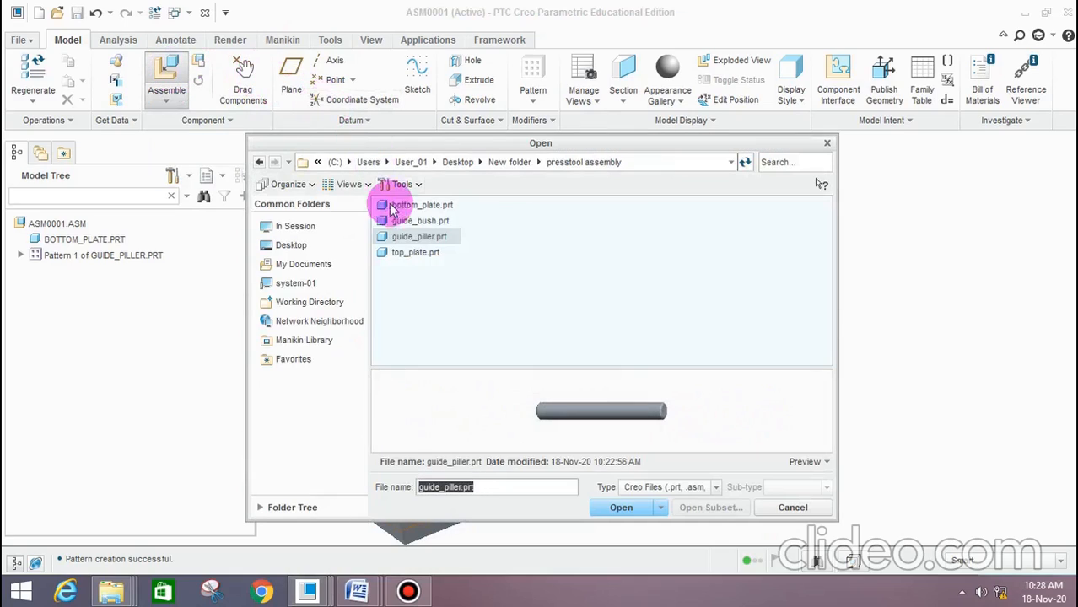
left_click(420, 221)
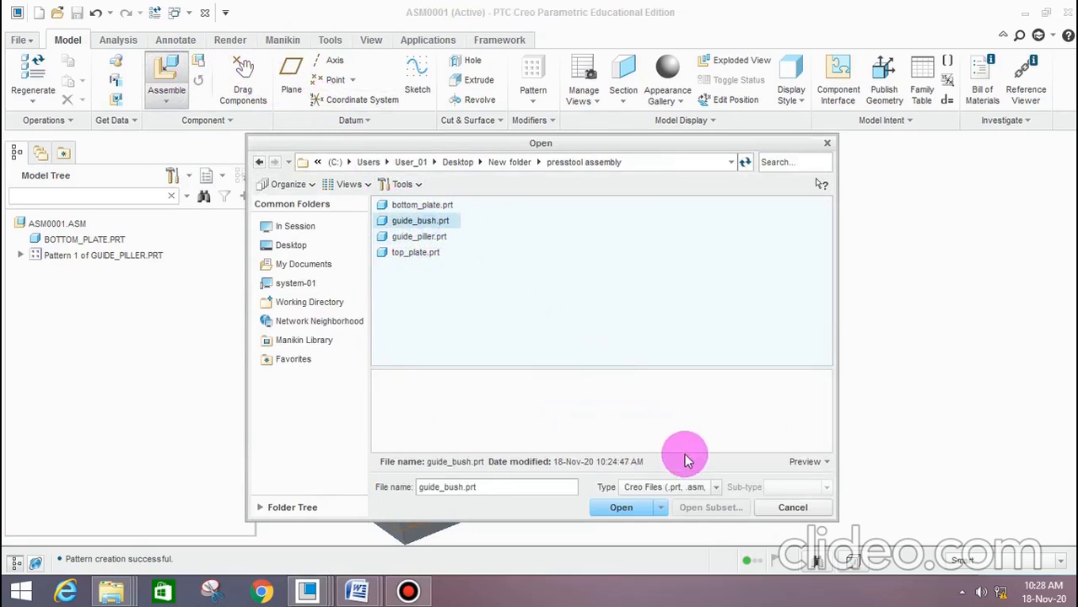
left_click(804, 461)
left_click(621, 507)
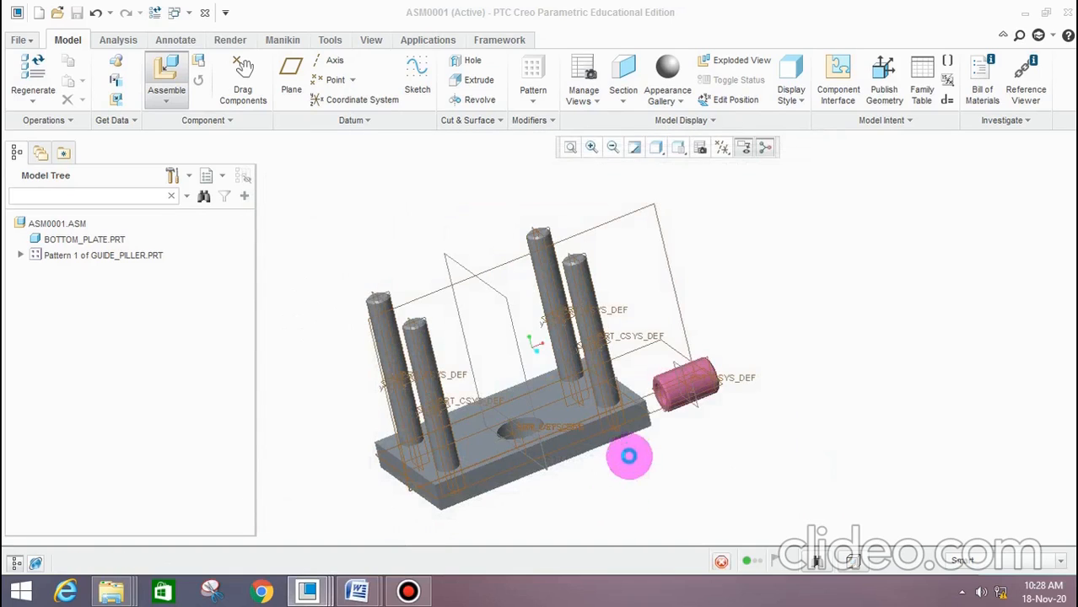
scroll(667, 342, "up", 2)
left_click_drag(664, 339, 610, 388)
Make the guide bush's axis coincident with the axis of the near right guide pillar
scroll(496, 256, "down", 4)
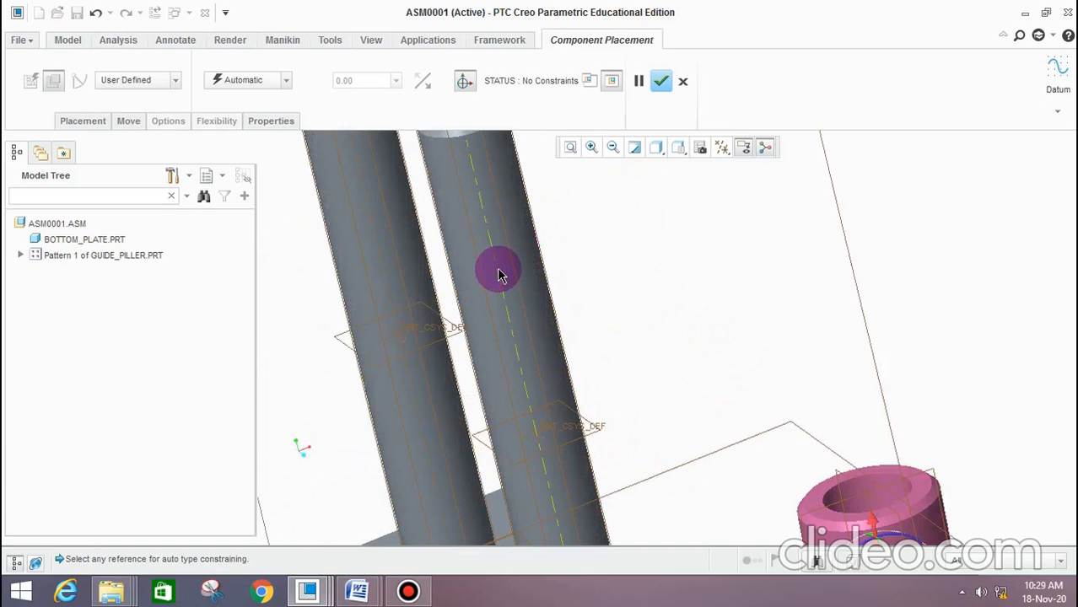
left_click(498, 269)
scroll(545, 282, "up", 5)
scroll(651, 368, "down", 3)
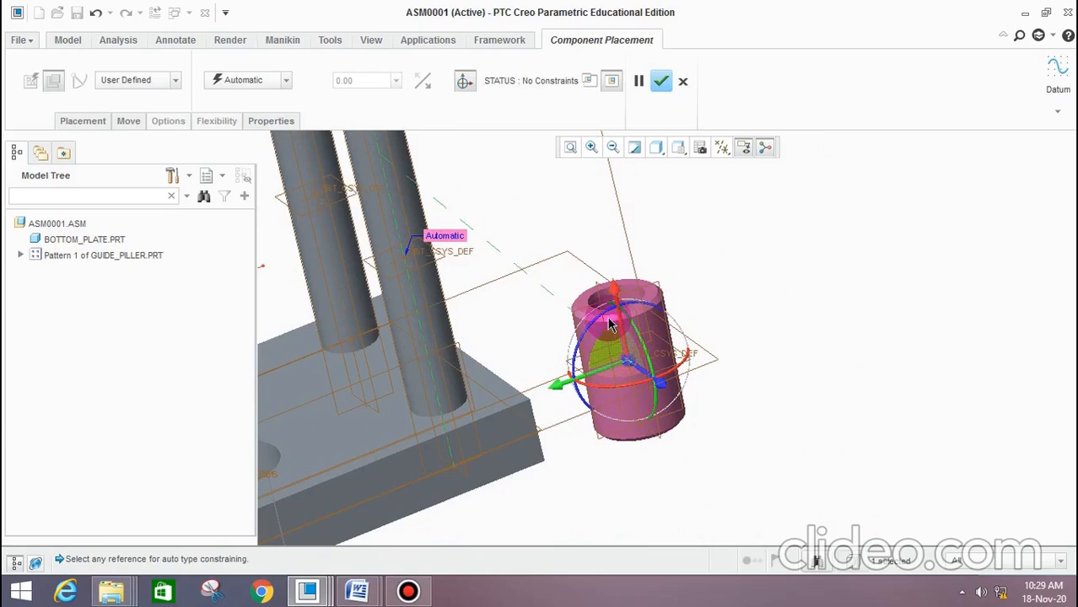
scroll(635, 411, "down", 2)
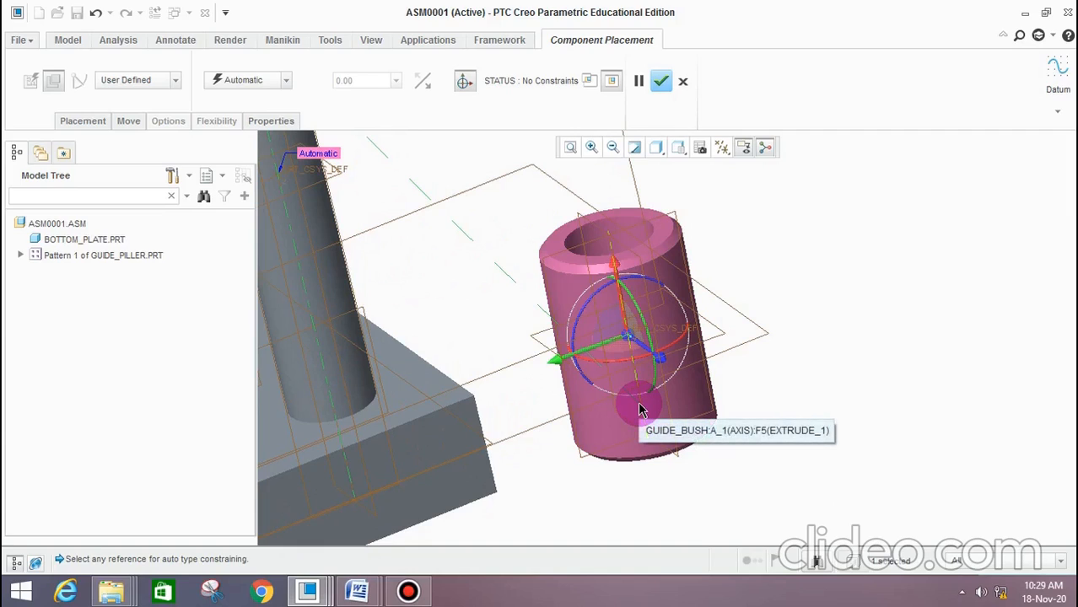
left_click(638, 410)
scroll(628, 354, "up", 2)
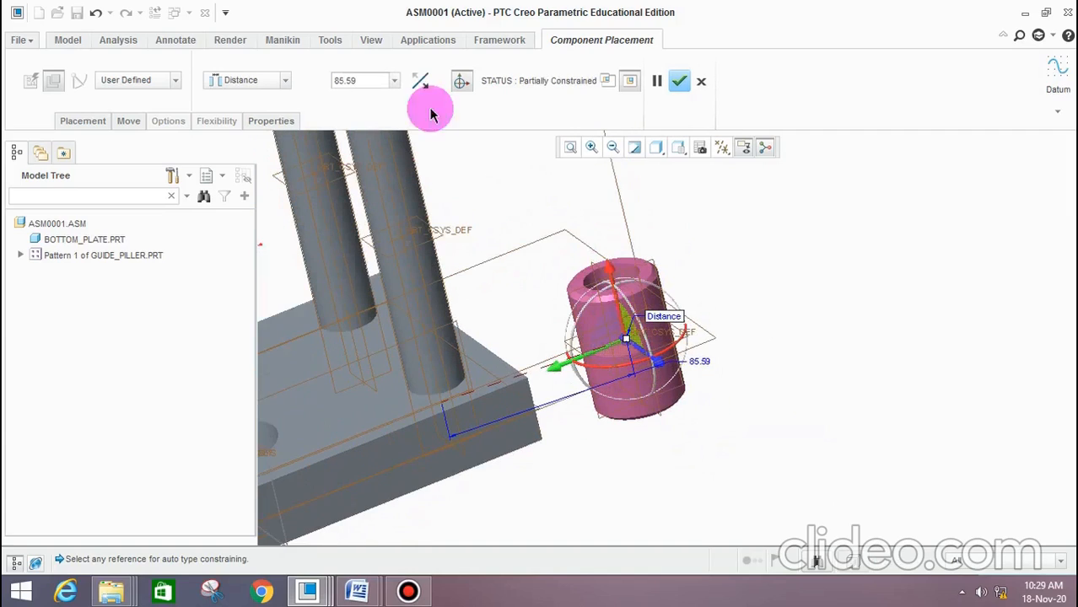
left_click(272, 80)
left_click(241, 140)
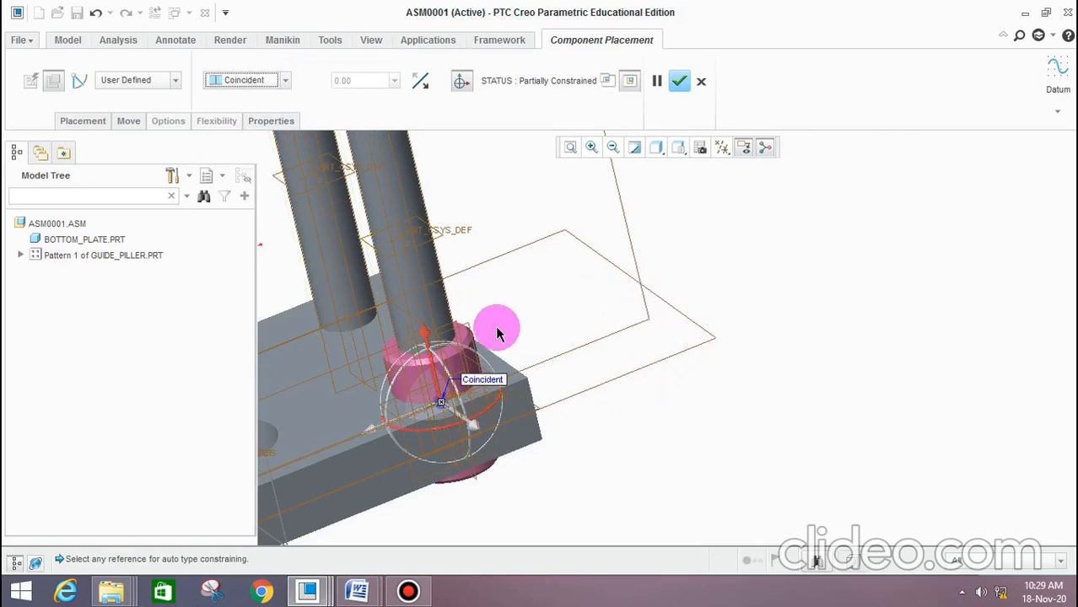
Add a distance constraint of 60 between the guide bush's top face and the pillar's top face, and accept the placement
scroll(477, 342, "down", 2)
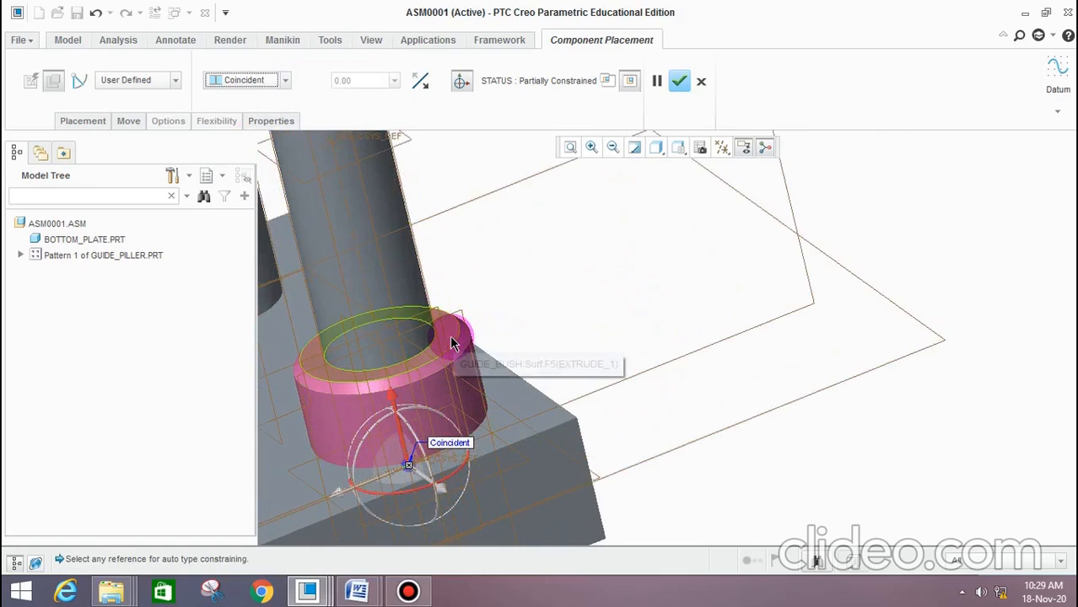
left_click(451, 344)
middle_click_drag(541, 301, 587, 255)
scroll(504, 199, "down", 5)
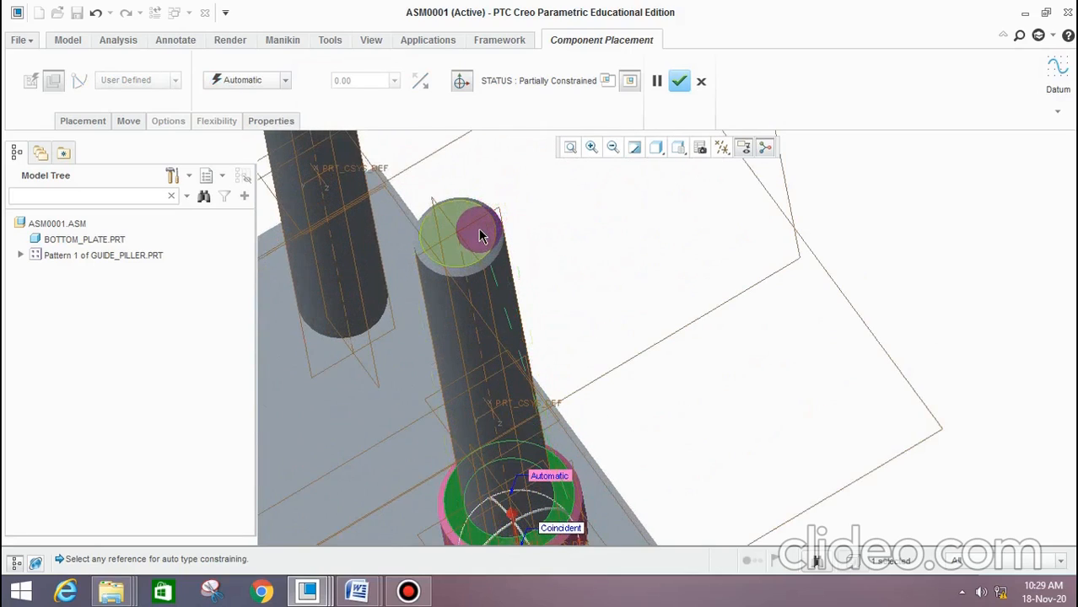
left_click(478, 229)
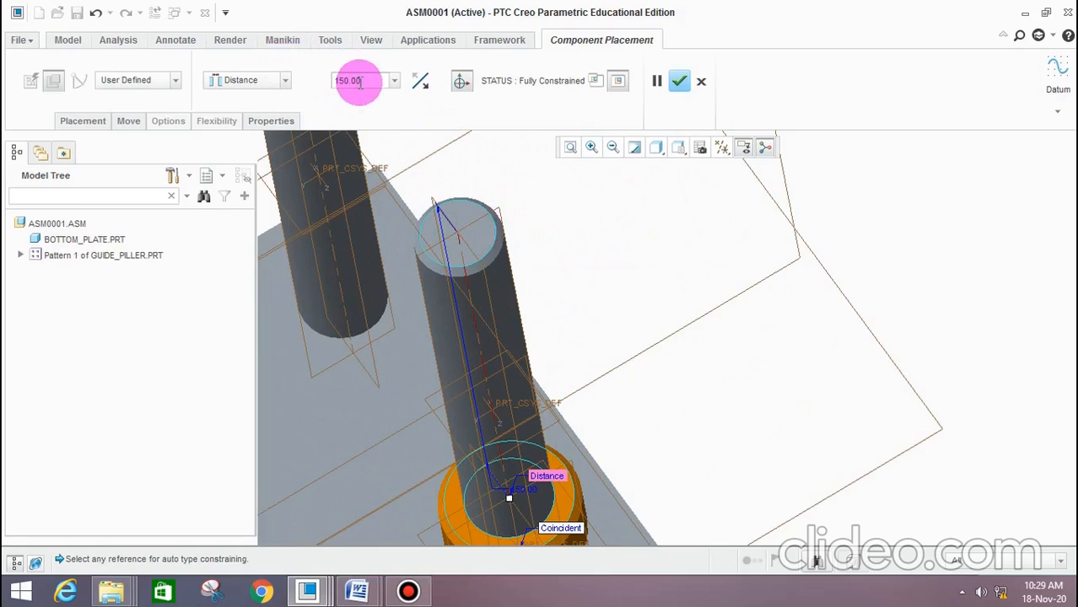
type("60")
key("Return")
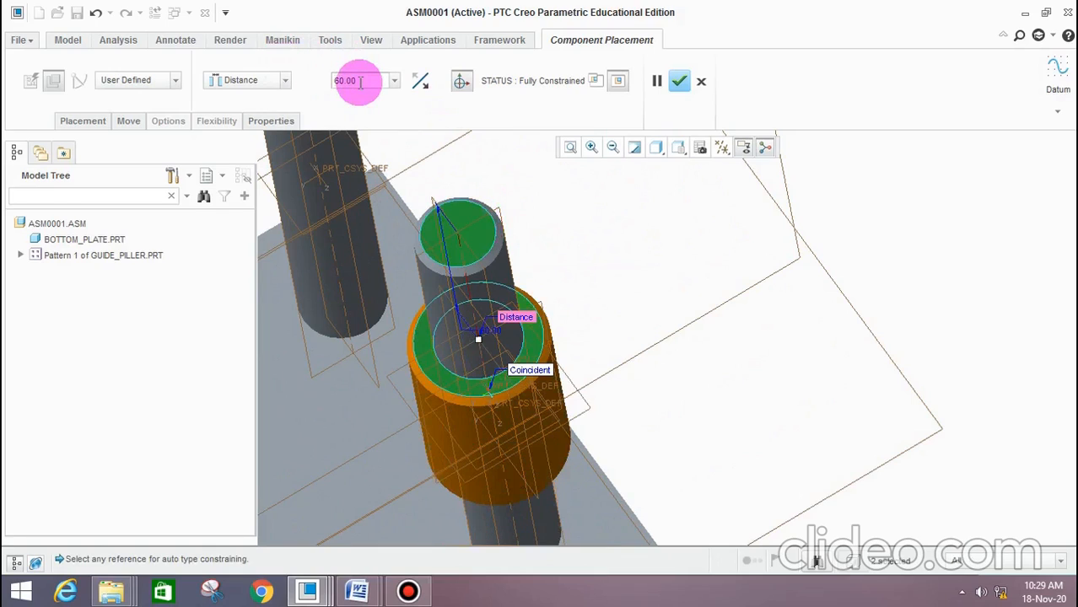
scroll(625, 256, "up", 3)
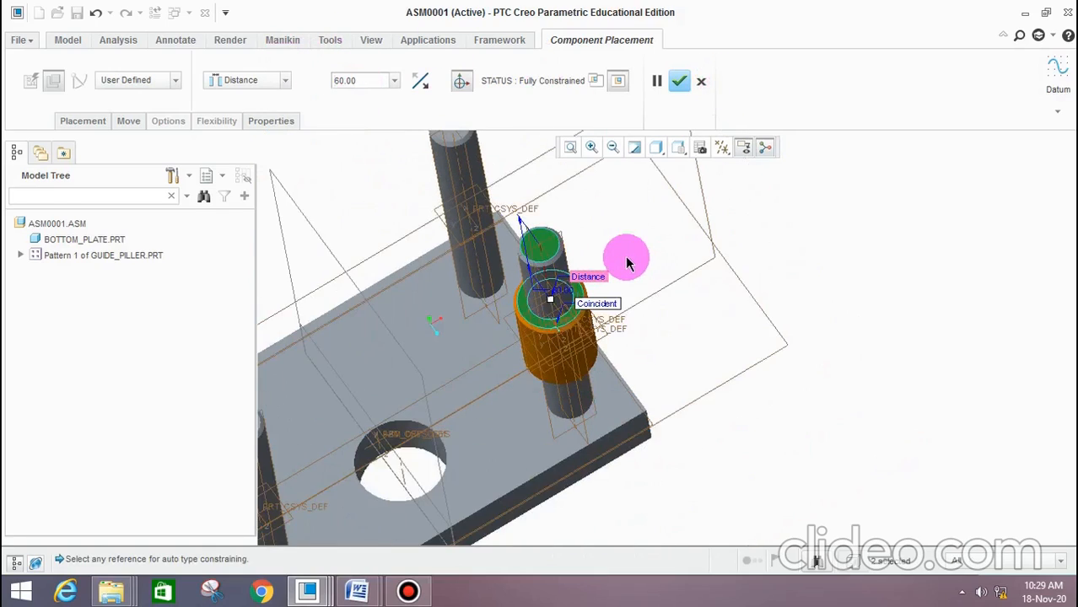
left_click(680, 84)
Pattern the guide bush with a reference pattern that follows the guide pillar pattern
scroll(636, 282, "up", 4)
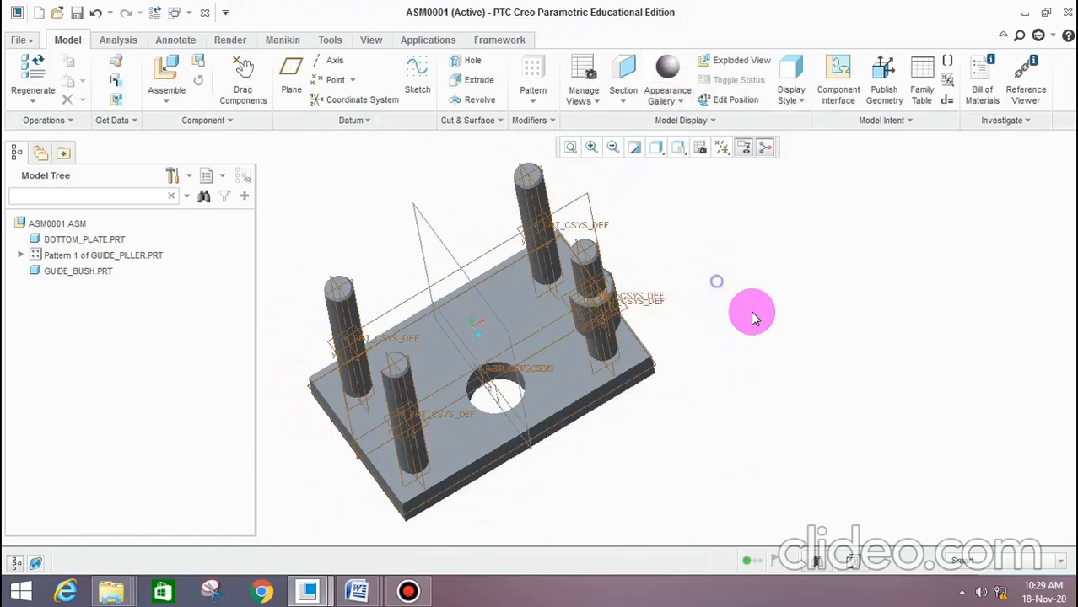
middle_click_drag(752, 314, 767, 272)
scroll(750, 235, "down", 2)
scroll(712, 236, "up", 2)
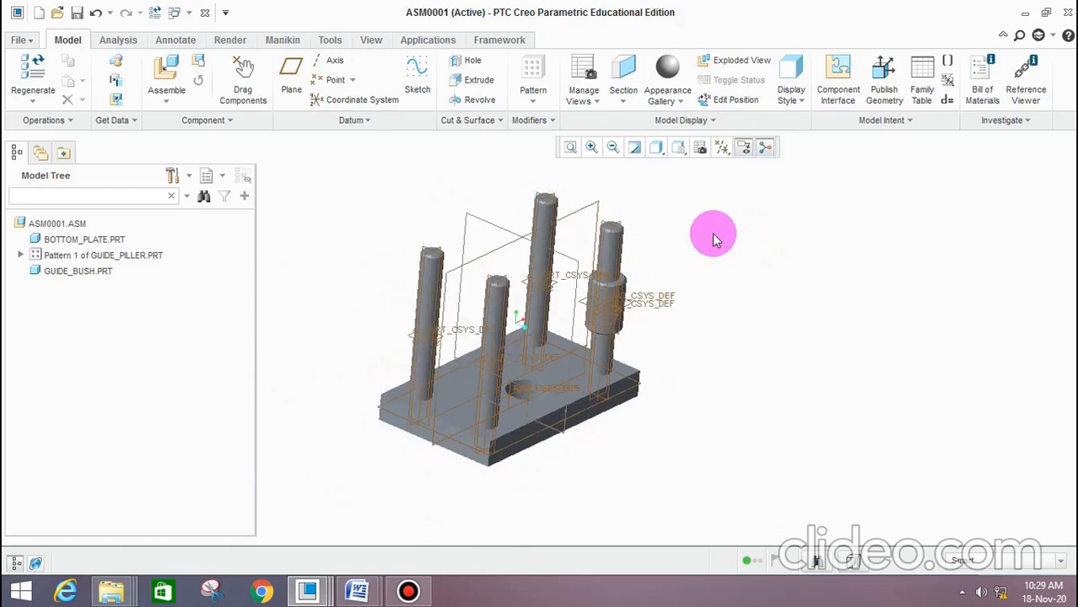
scroll(700, 291, "down", 2)
scroll(700, 296, "up", 3)
left_click(548, 253)
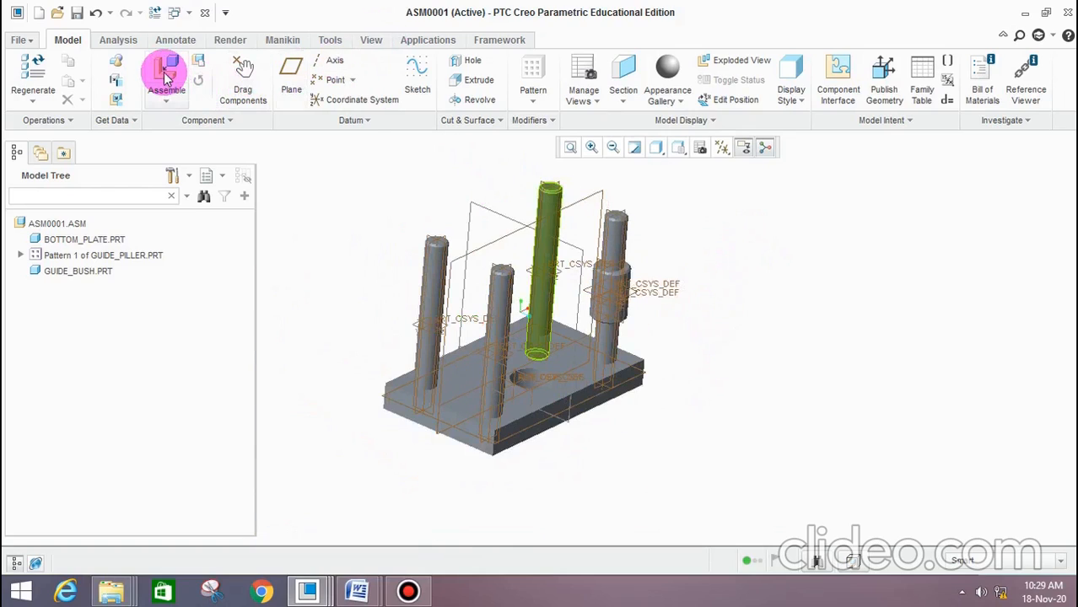
scroll(638, 301, "down", 3)
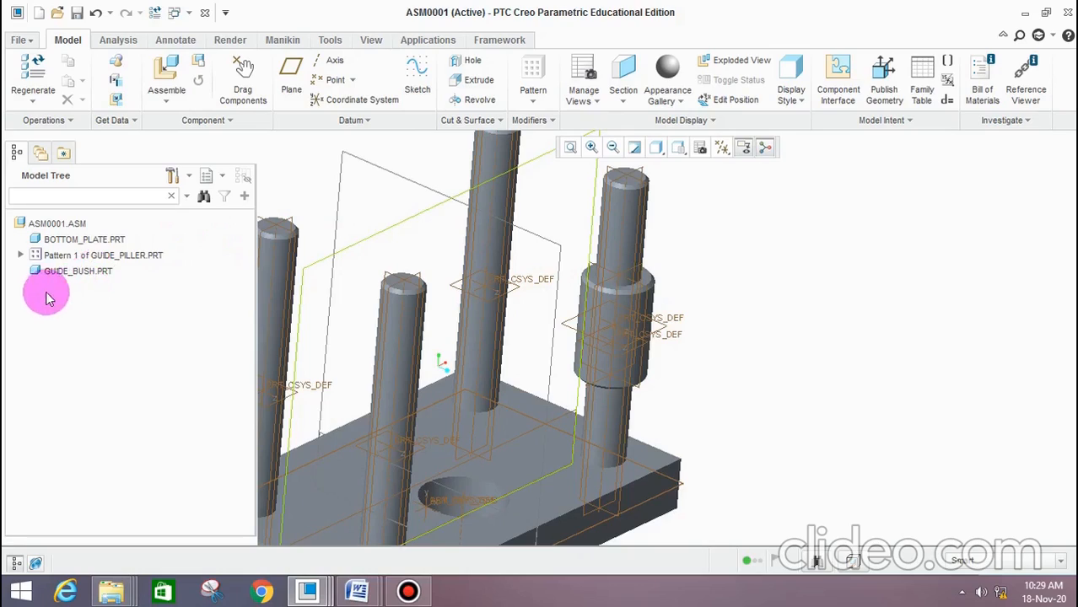
left_click(93, 271)
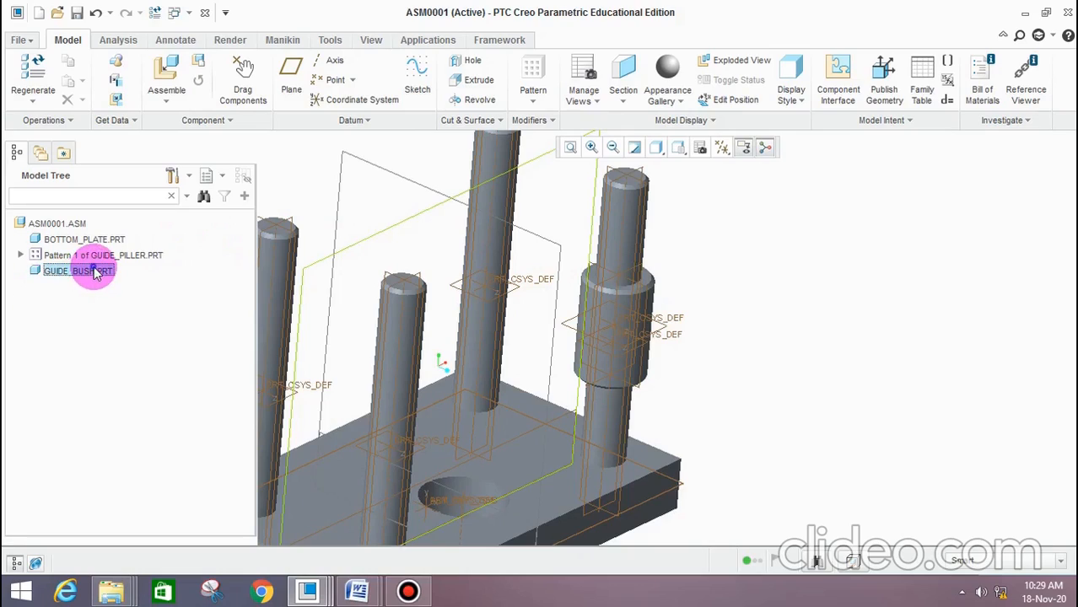
left_click(534, 71)
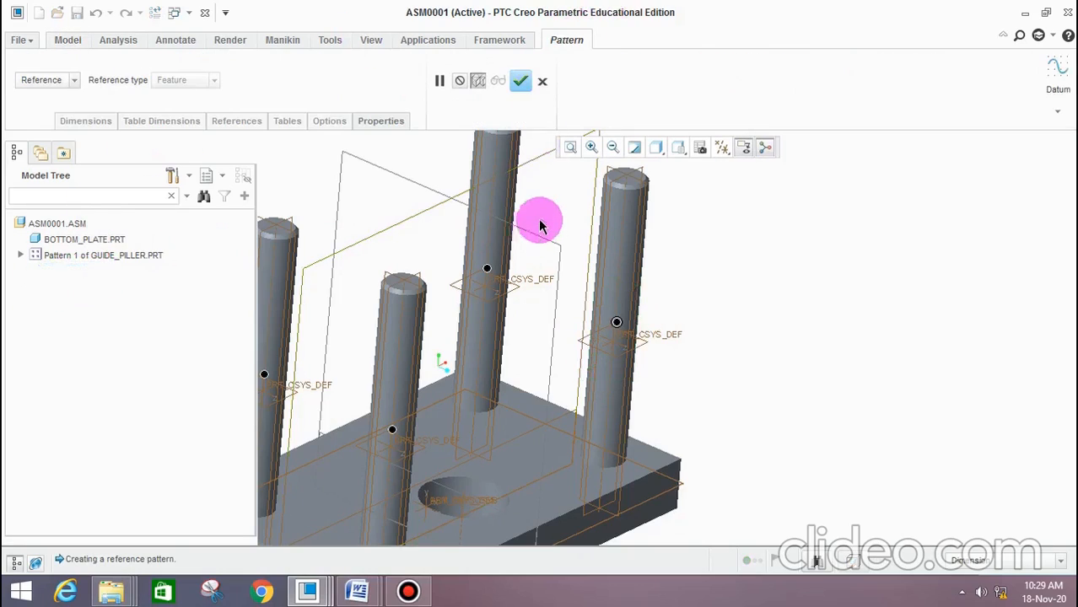
scroll(540, 222, "up", 3)
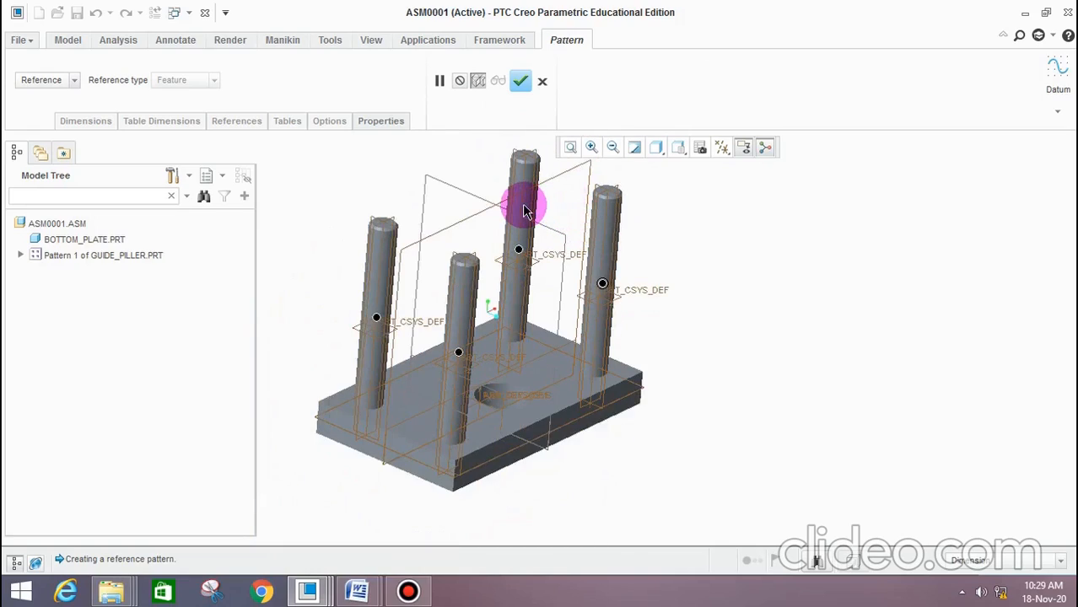
left_click(520, 81)
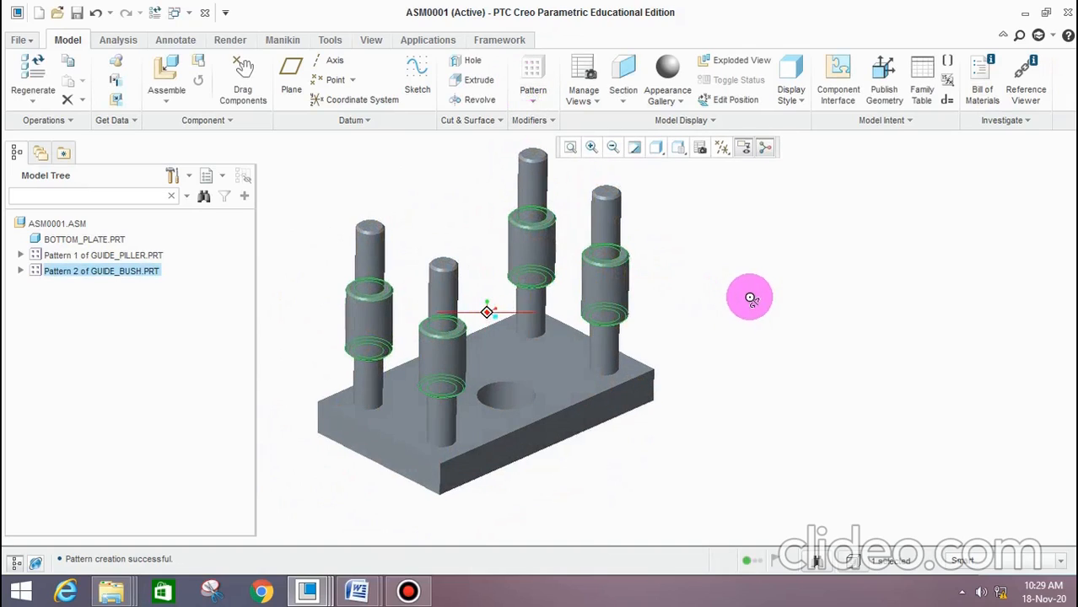
Bring top_plate.prt into the assembly and flip it so its cylindrical shank points downward
left_click(751, 298)
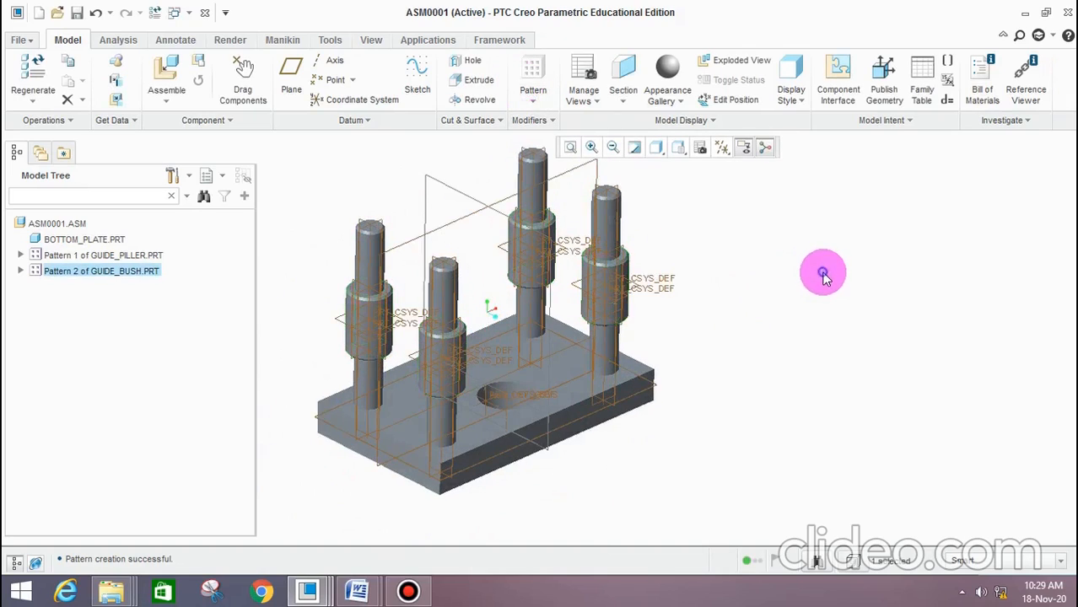
left_click(167, 74)
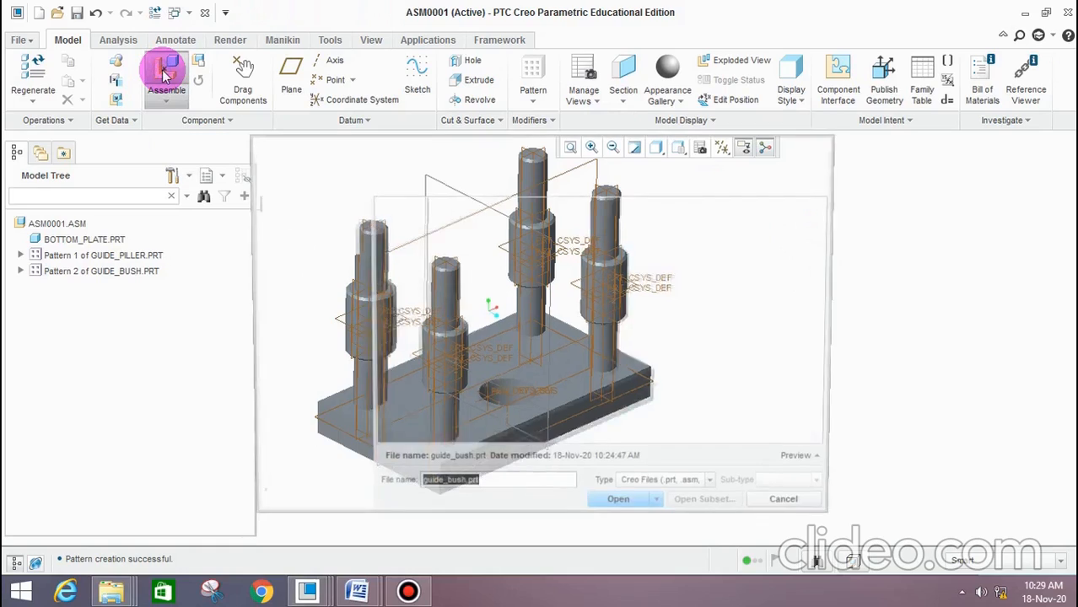
left_click(413, 253)
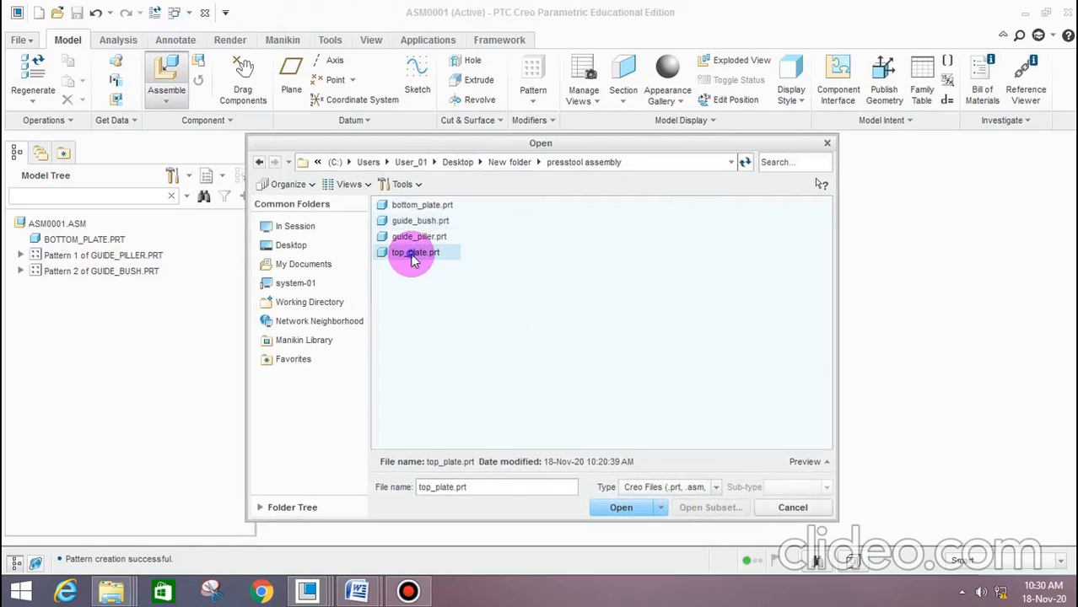
left_click(639, 510)
scroll(775, 293, "up", 5)
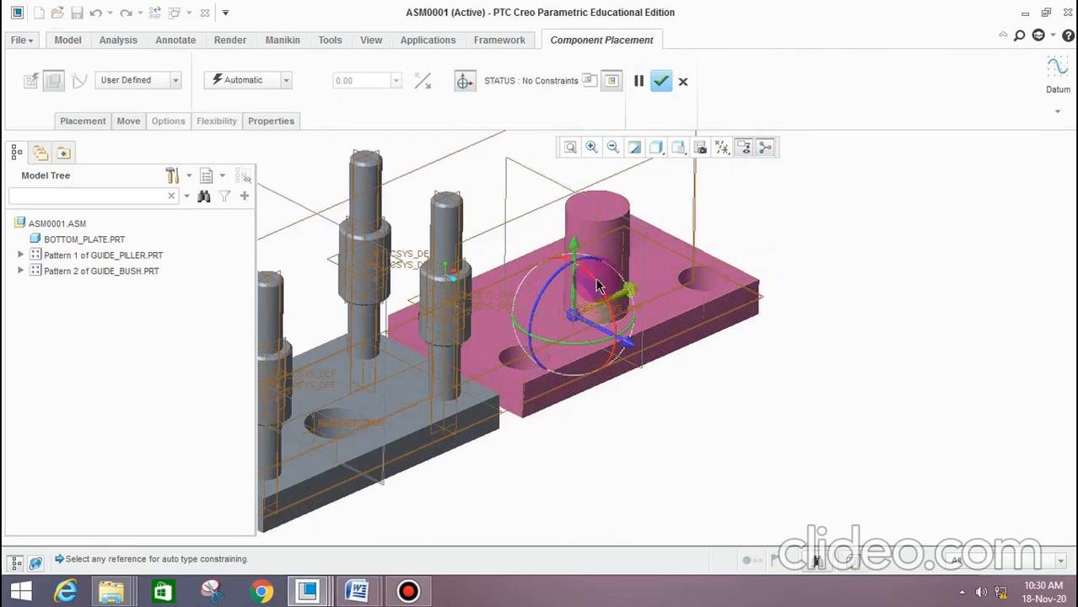
left_click_drag(597, 287, 585, 361)
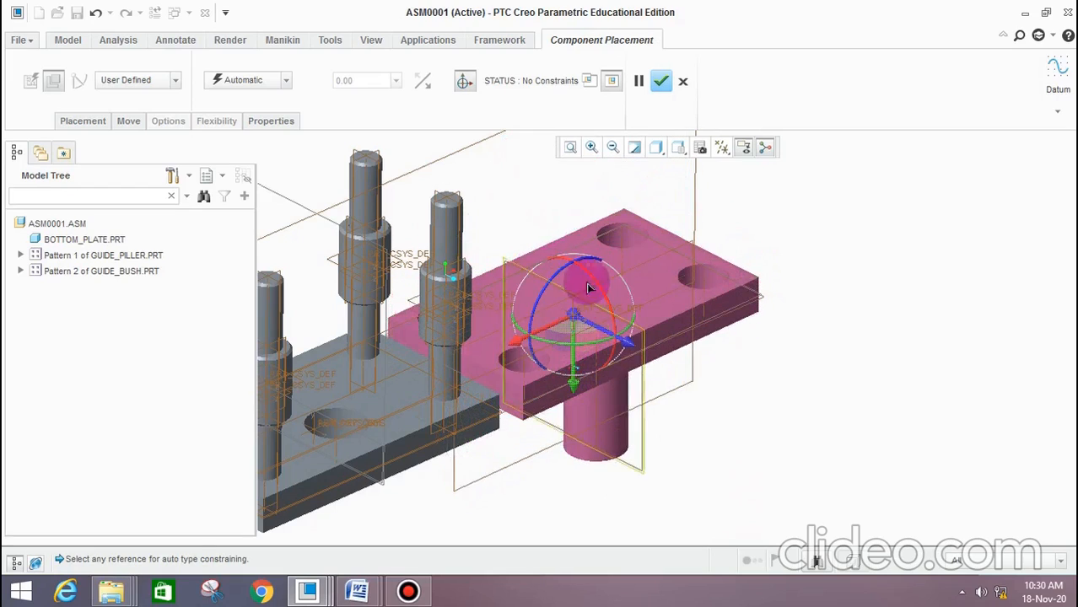
Make the axis of the top plate's shank coincident with the axis of the bottom plate's central hole
scroll(588, 283, "up", 3)
middle_click_drag(626, 368, 634, 371)
scroll(635, 368, "down", 5)
scroll(611, 372, "down", 3)
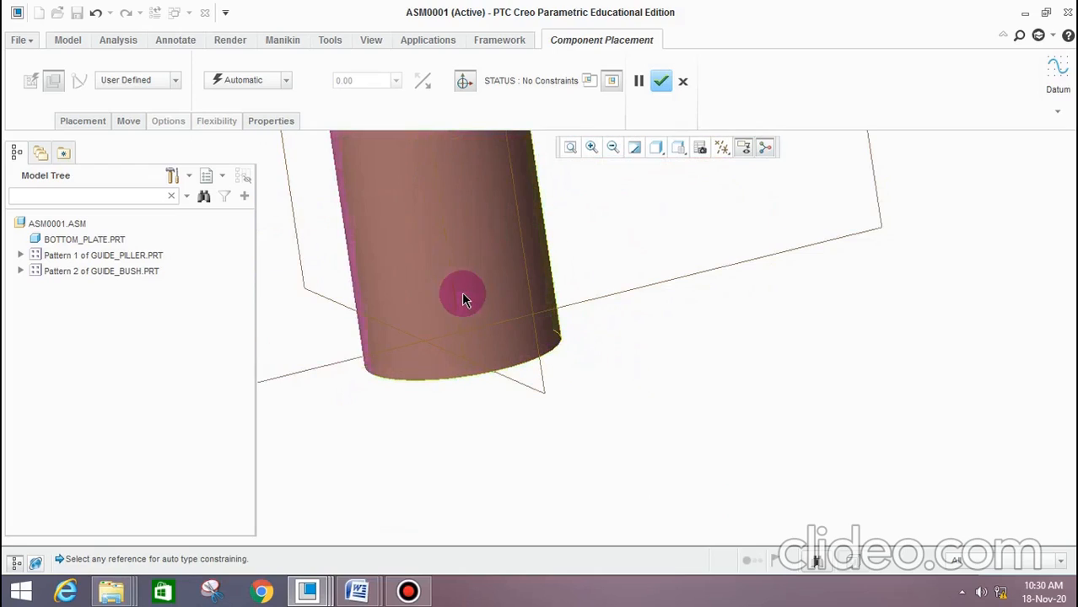
left_click(452, 280)
scroll(650, 279, "up", 5)
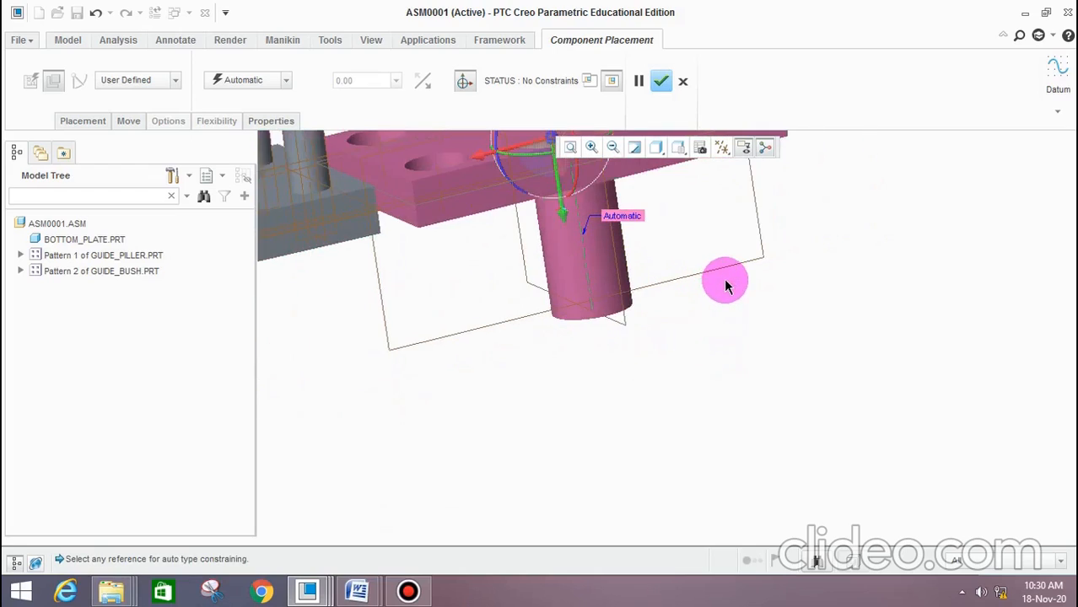
scroll(649, 304, "up", 3)
scroll(460, 268, "down", 5)
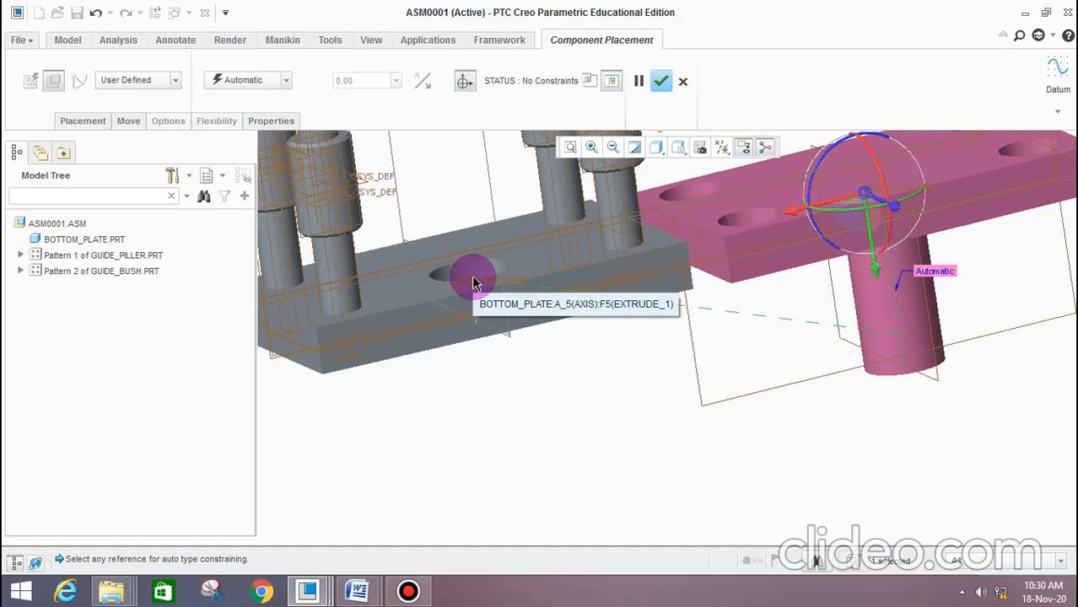
left_click(473, 282)
middle_click_drag(548, 294, 547, 318)
left_click(279, 79)
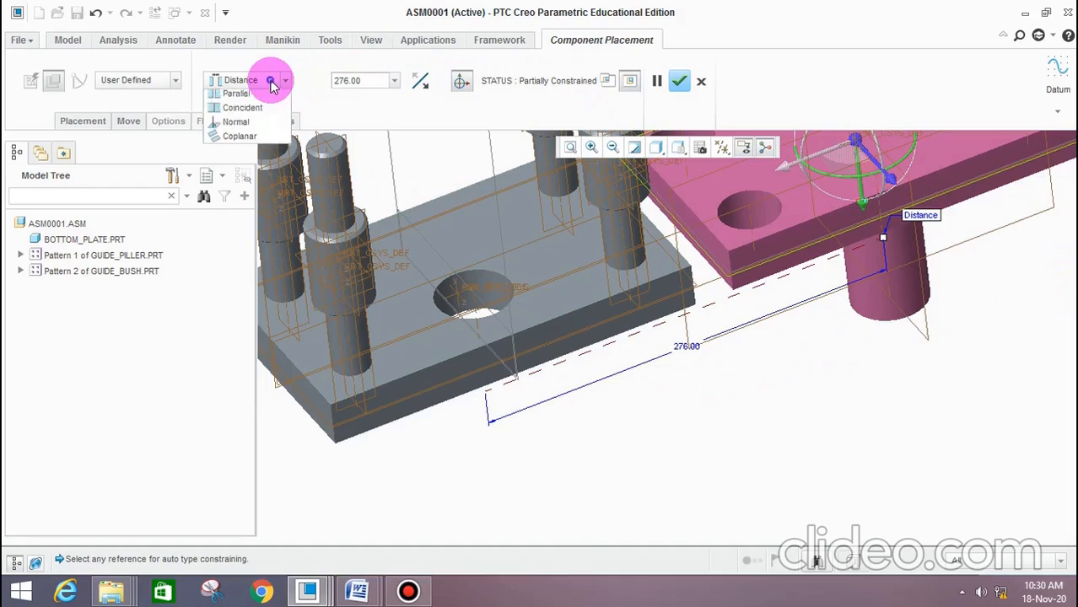
left_click(245, 140)
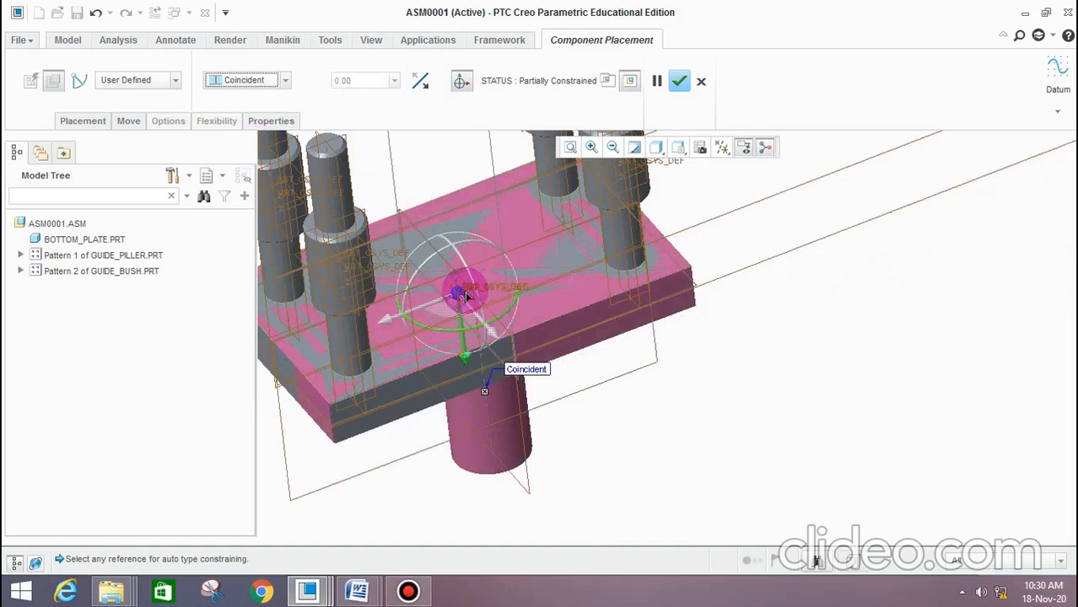
Raise the top plate along its shank axis until it sits above the guide bushes
scroll(531, 304, "up", 2)
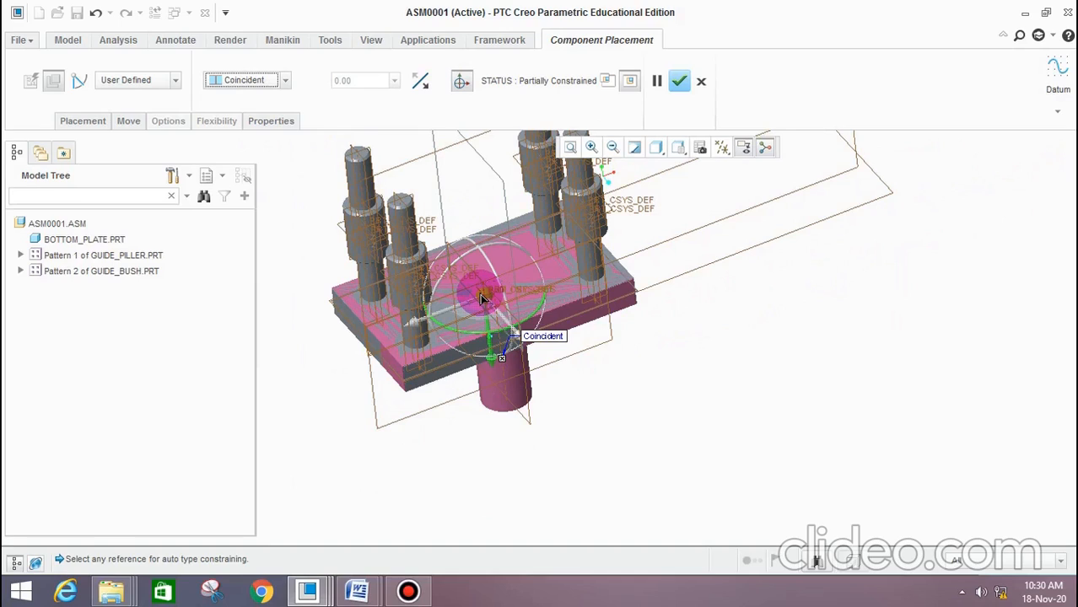
left_click_drag(480, 297, 455, 215)
scroll(477, 283, "down", 6)
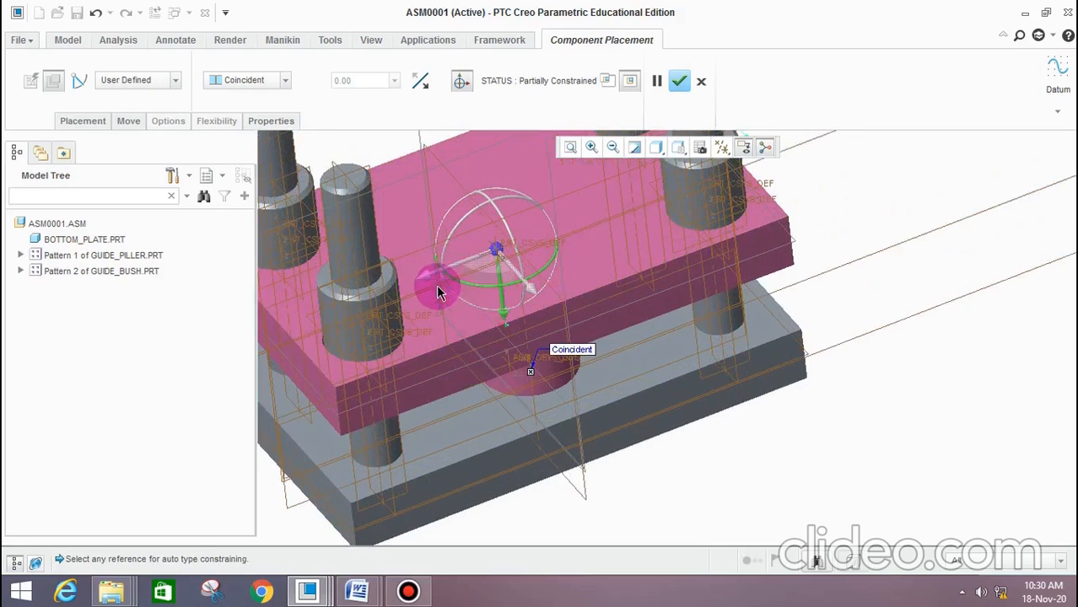
scroll(481, 281, "up", 5)
scroll(452, 312, "down", 6)
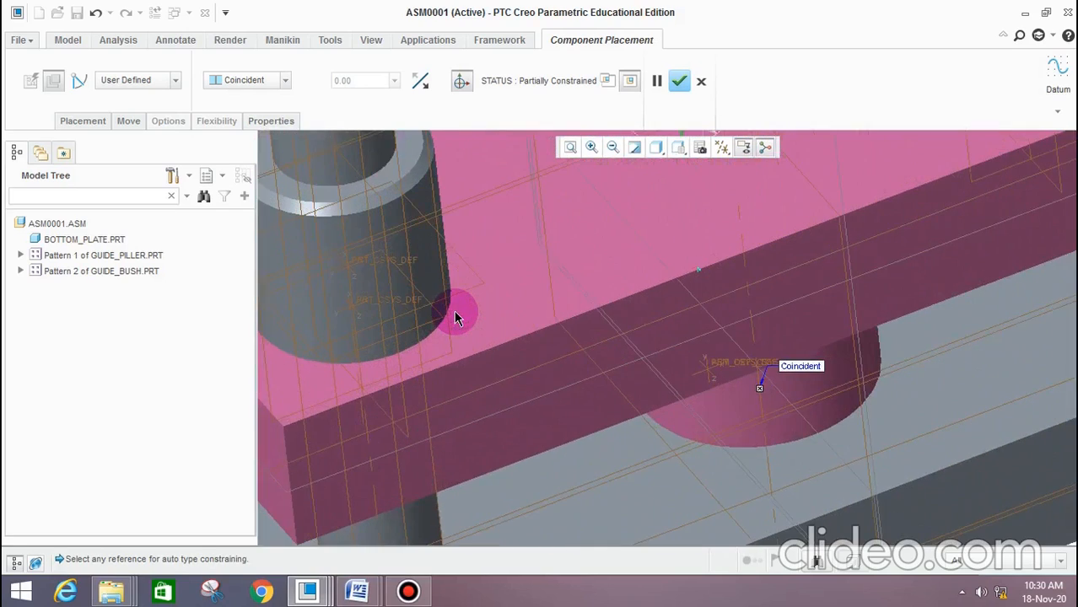
scroll(409, 330, "up", 3)
scroll(366, 320, "down", 6)
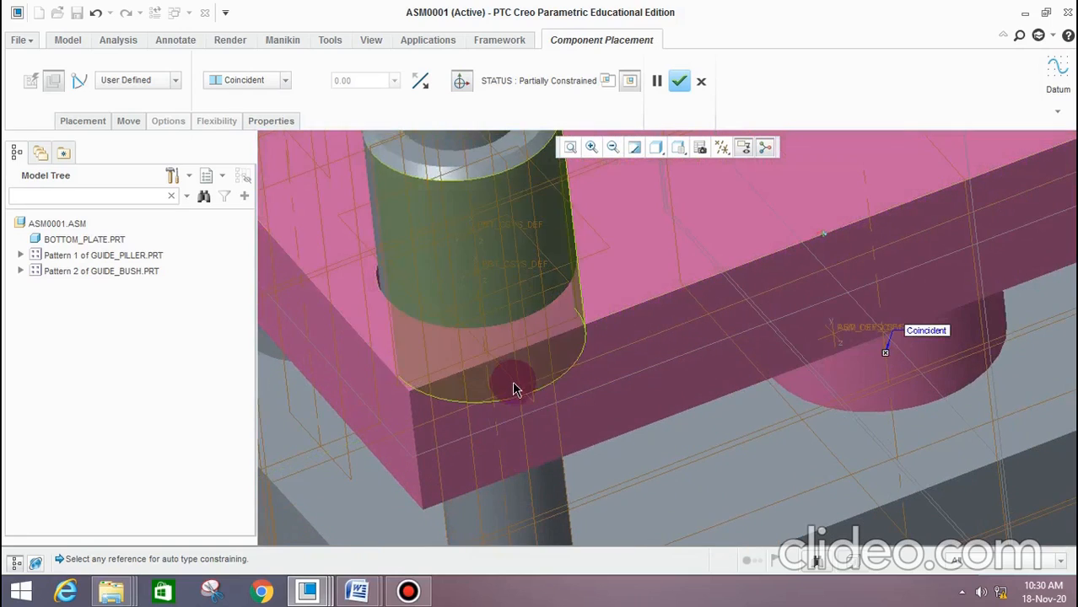
scroll(528, 297, "up", 6)
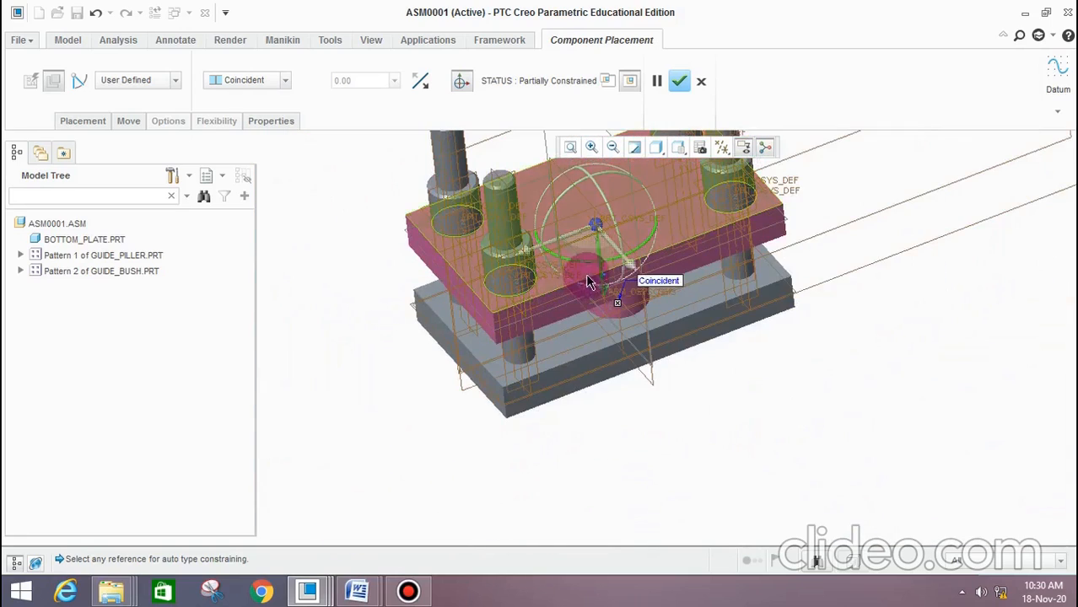
left_click_drag(598, 238, 582, 44)
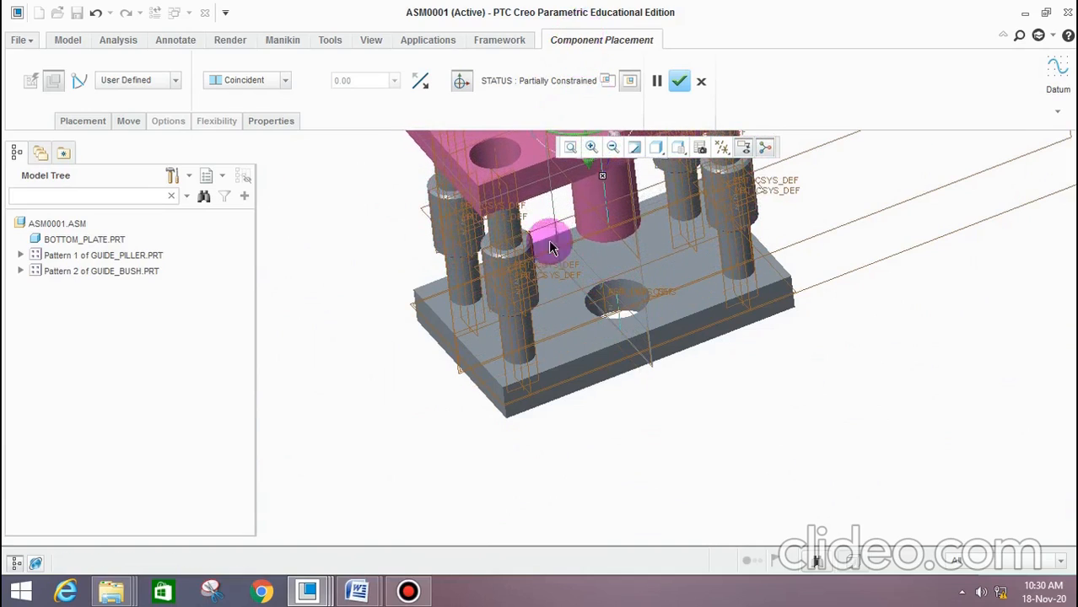
Make the axis of the top plate's near left corner hole coincident with the axis of the guide pillar below it
scroll(548, 331, "up", 2)
scroll(518, 217, "down", 6)
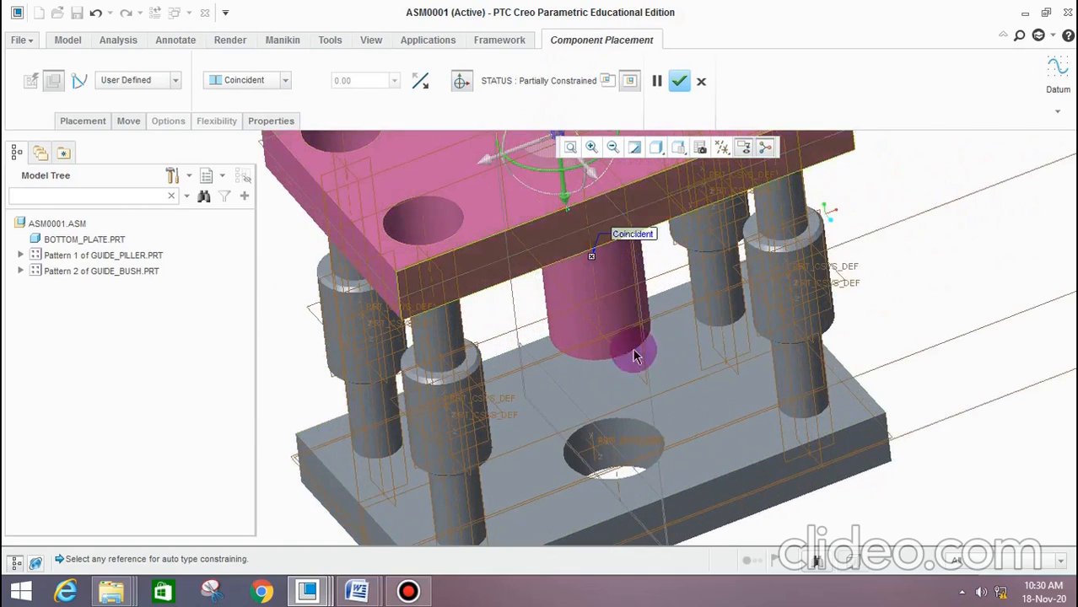
left_click(425, 233)
scroll(471, 312, "up", 2)
scroll(464, 437, "down", 3)
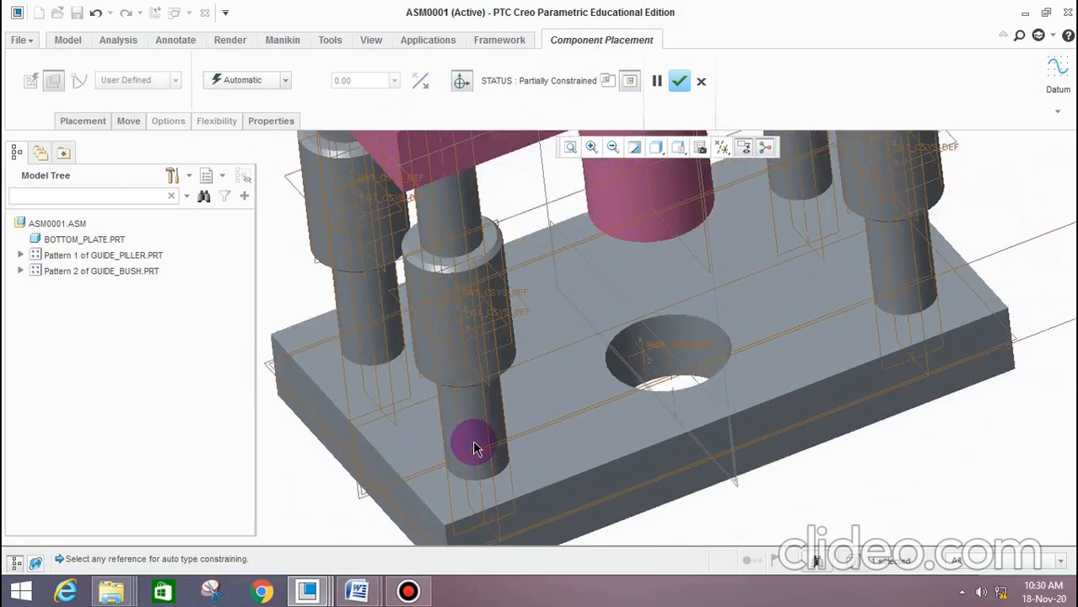
scroll(473, 448, "down", 1)
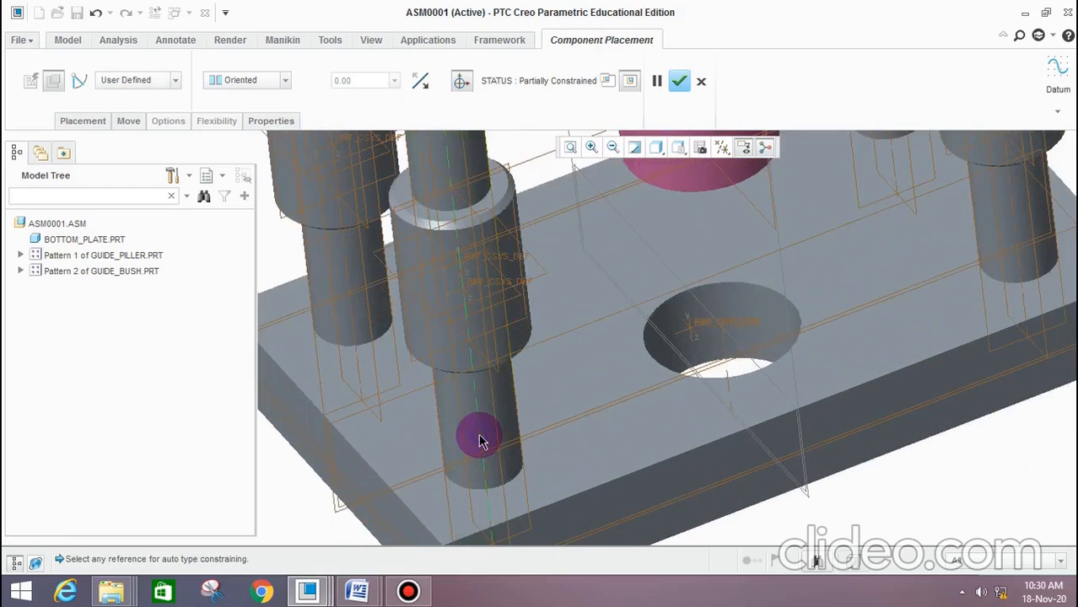
left_click(268, 85)
left_click(245, 136)
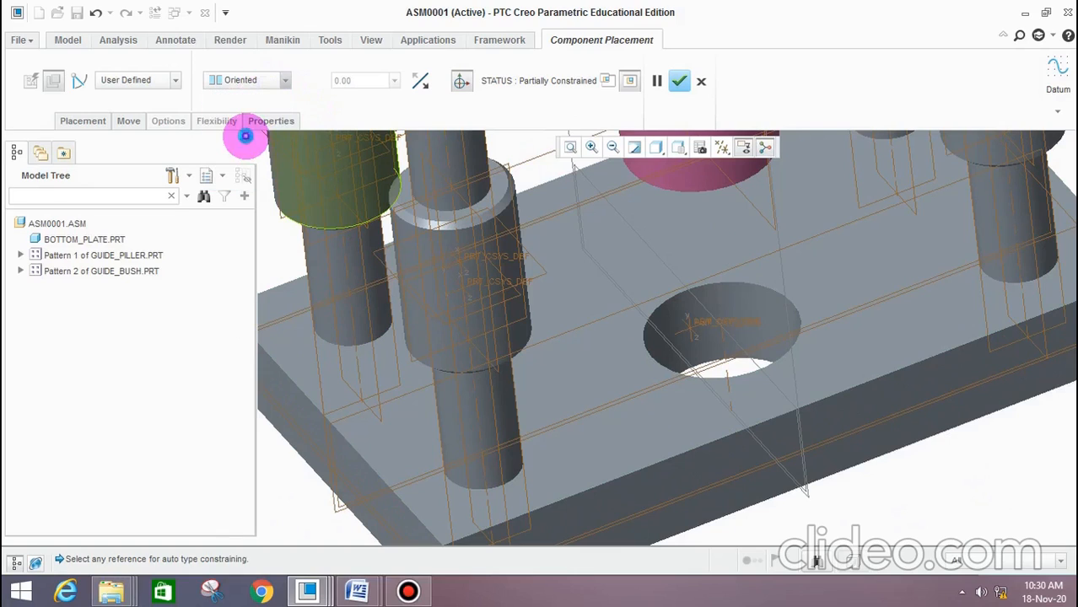
scroll(508, 280, "up", 4)
scroll(496, 165, "down", 2)
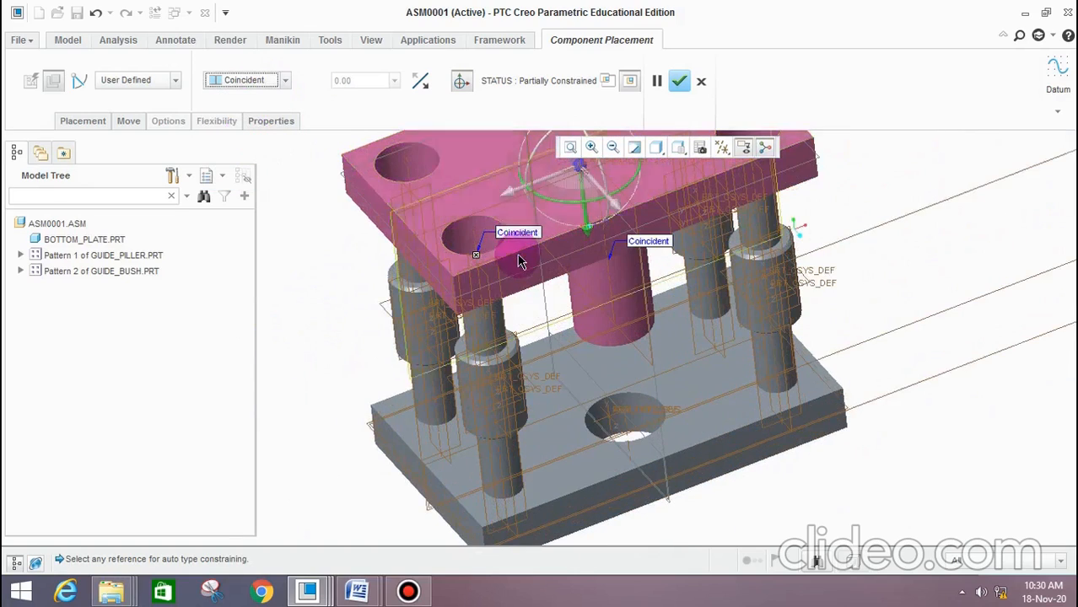
scroll(523, 278, "down", 2)
scroll(516, 304, "up", 2)
middle_click_drag(554, 344, 558, 310)
scroll(583, 324, "up", 3)
middle_click_drag(627, 370, 572, 275)
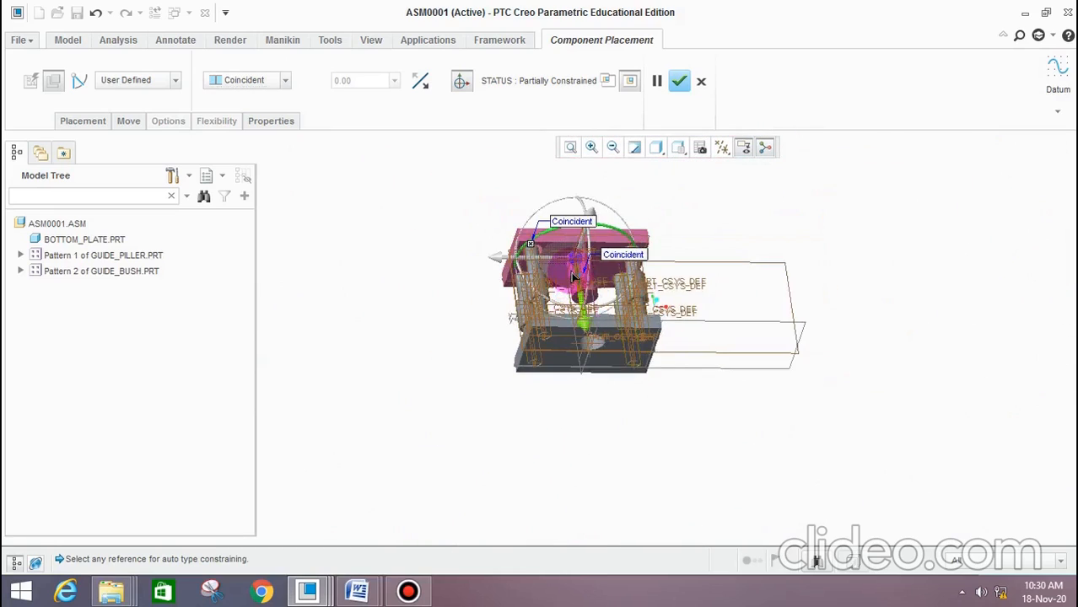
Make the underside of the top plate coincident with the top face of the near left guide bush
scroll(557, 253, "down", 5)
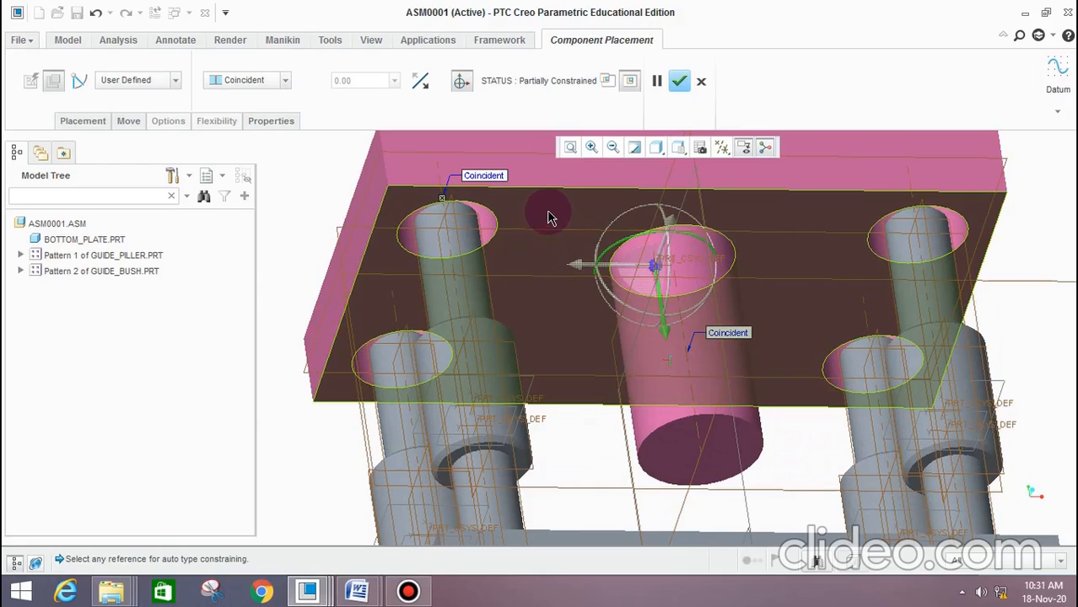
left_click(548, 218)
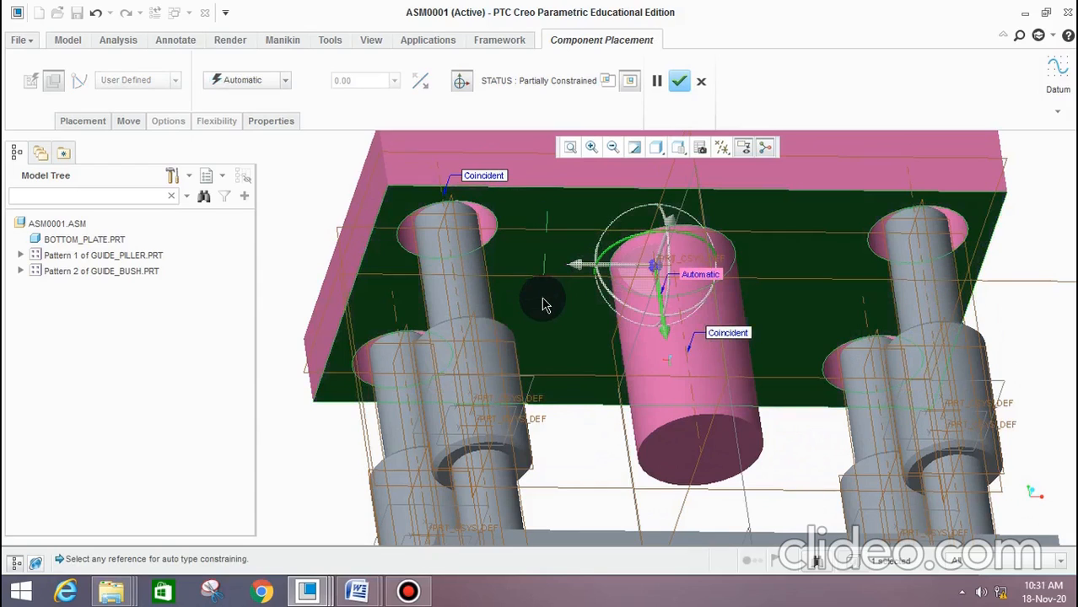
mouse_move(542, 304)
middle_mouse_down()
mouse_move(549, 357)
mouse_move(553, 308)
middle_mouse_up()
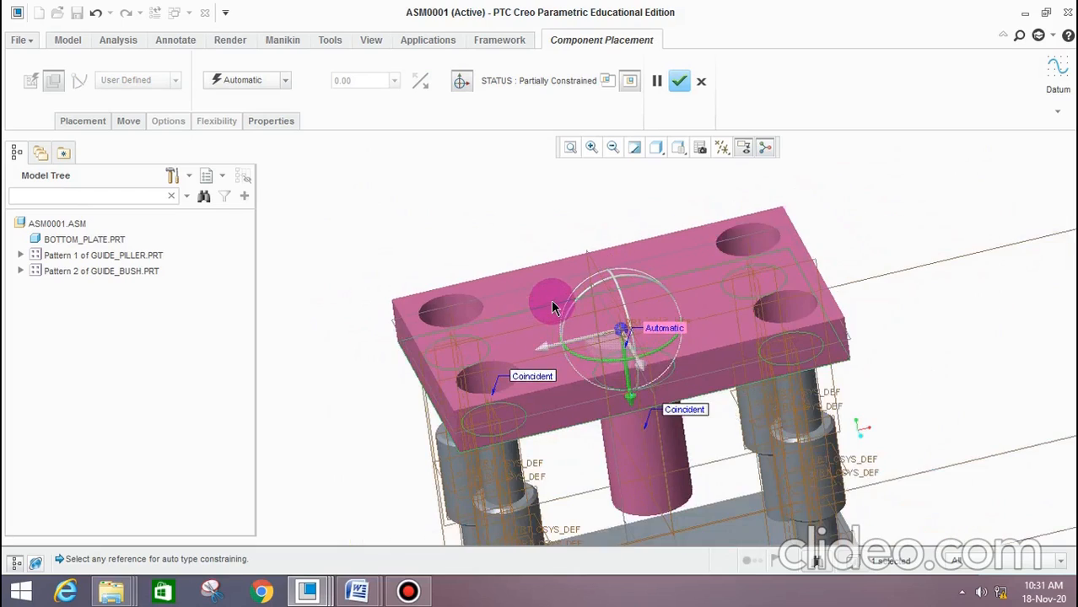
scroll(553, 307, "up", 3)
scroll(544, 384, "down", 7)
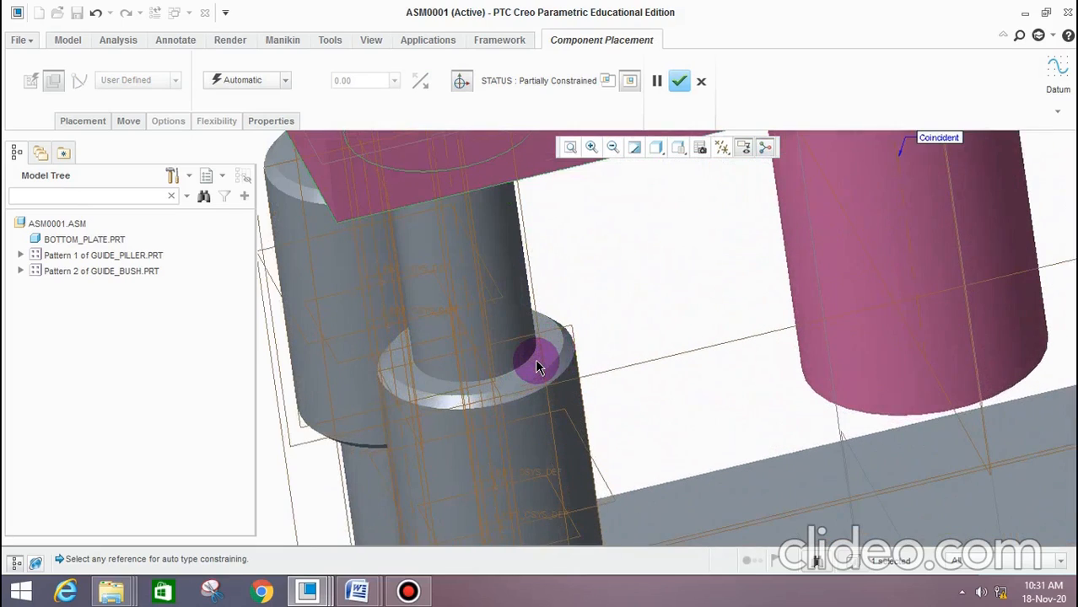
left_click(537, 362)
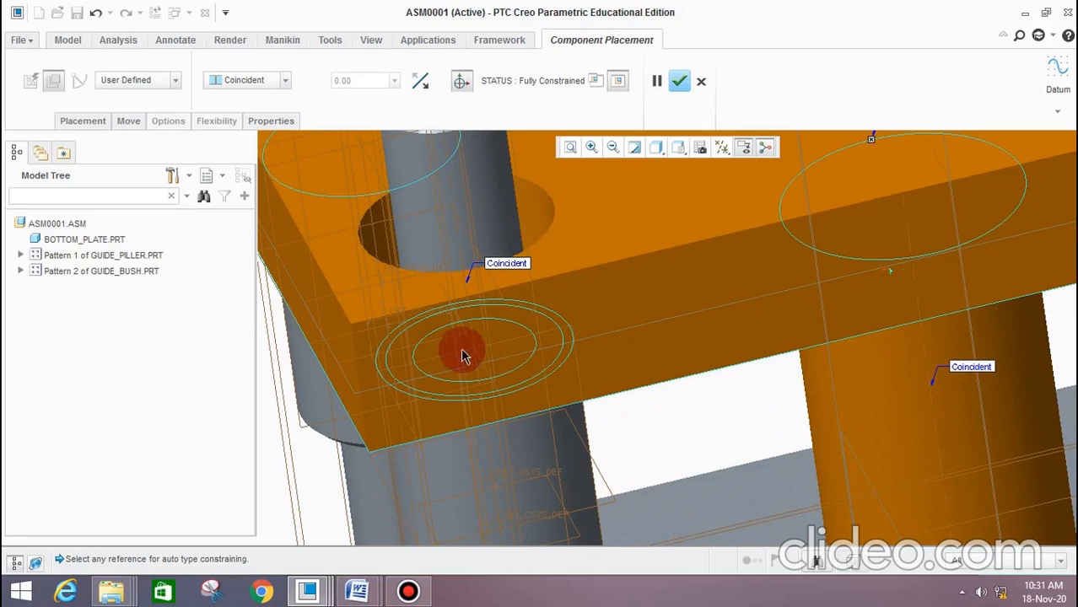
scroll(463, 355, "up", 5)
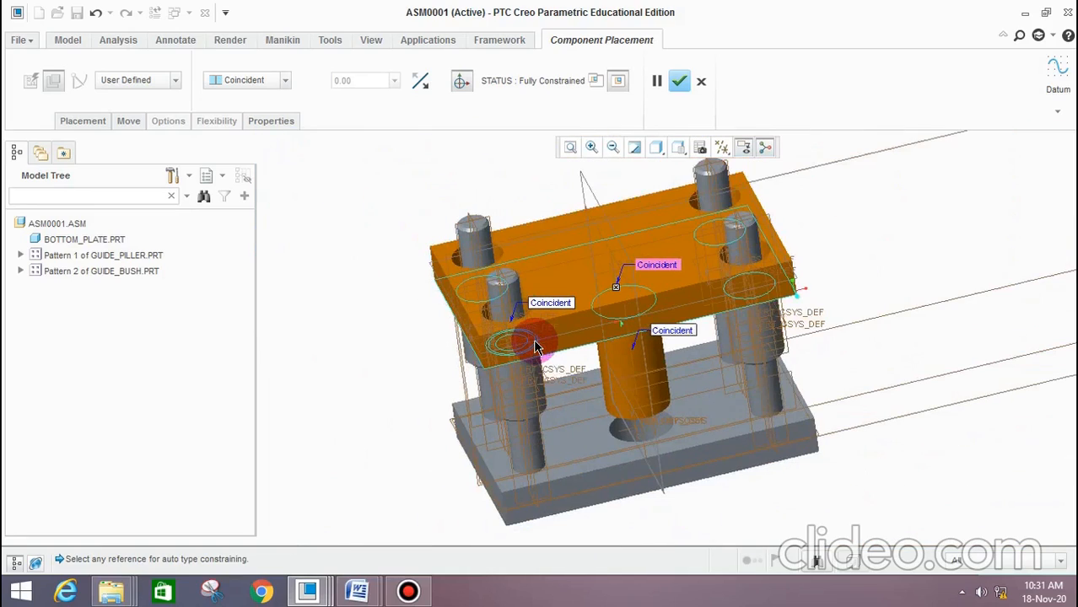
Change the top plate's face-to-face constraint with the guide bush to Distance with an offset of 30
left_click(257, 80)
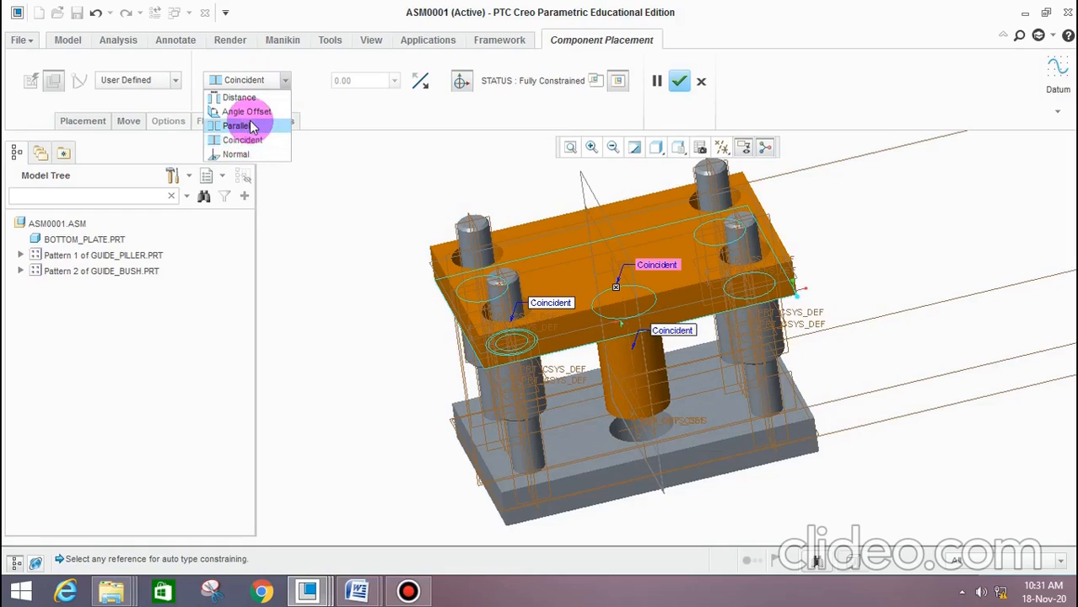
left_click(241, 97)
left_click(361, 79)
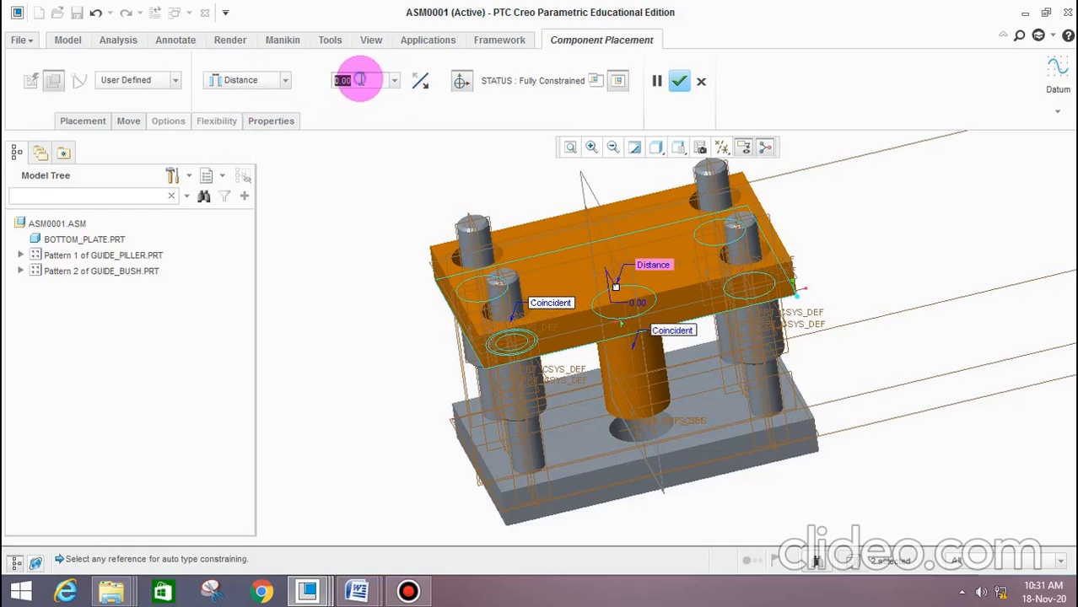
type("30")
key("Return")
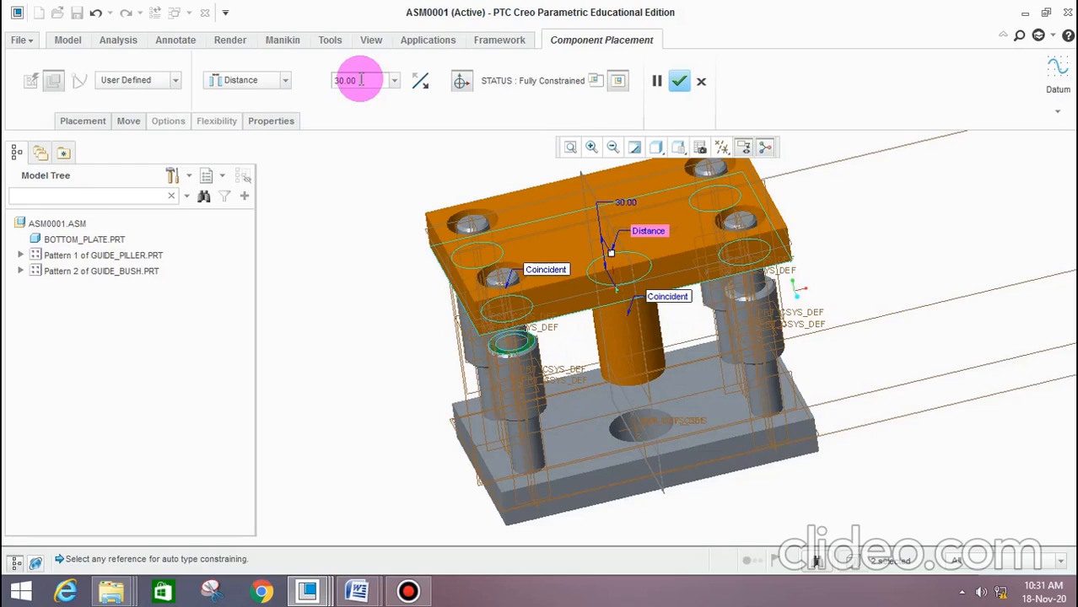
Reverse the top plate's offset direction by setting the distance to -30, so the plate drops down over the guide bushes
type("-")
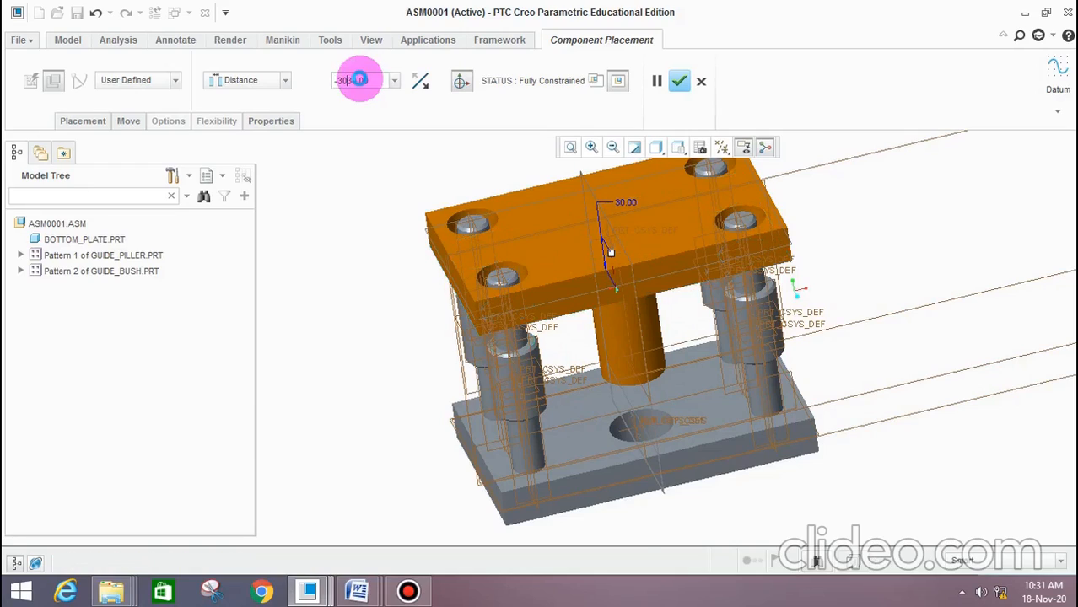
type("30")
key("Return")
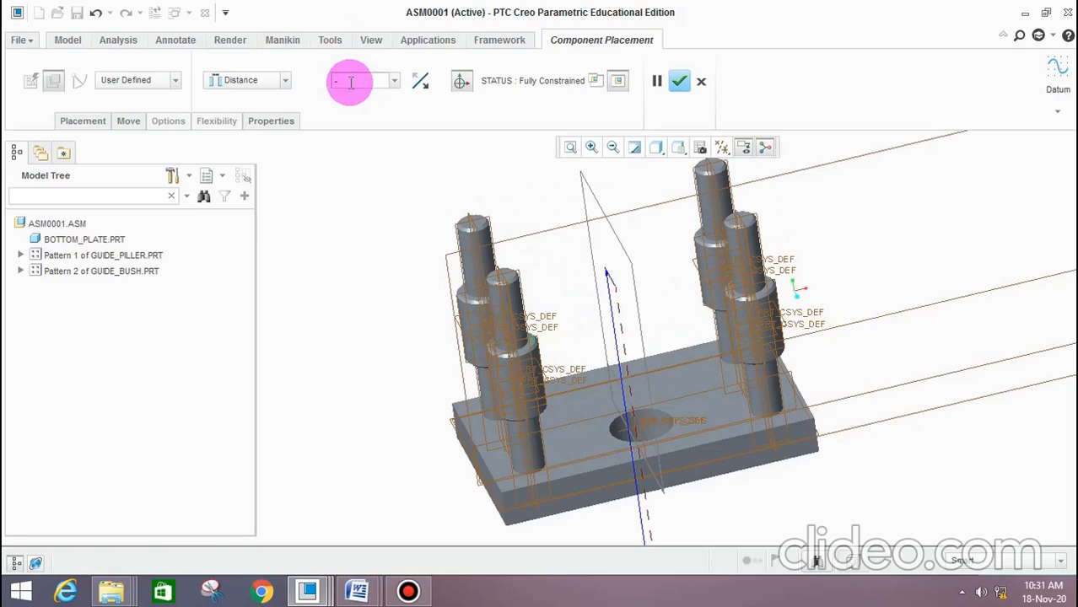
key("Return")
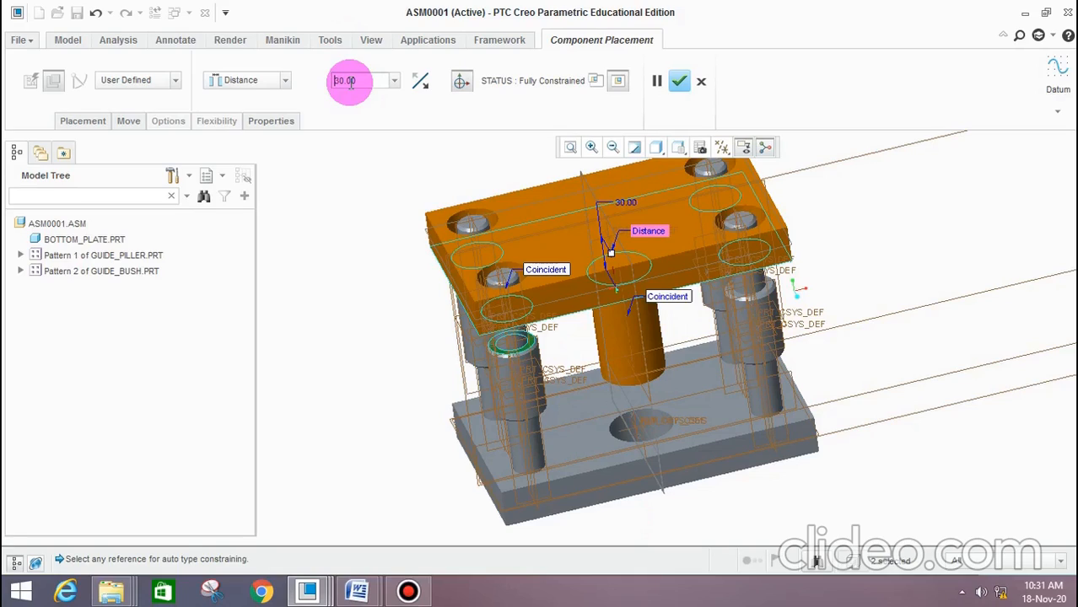
left_click(350, 82)
type("-")
key("BackSpace")
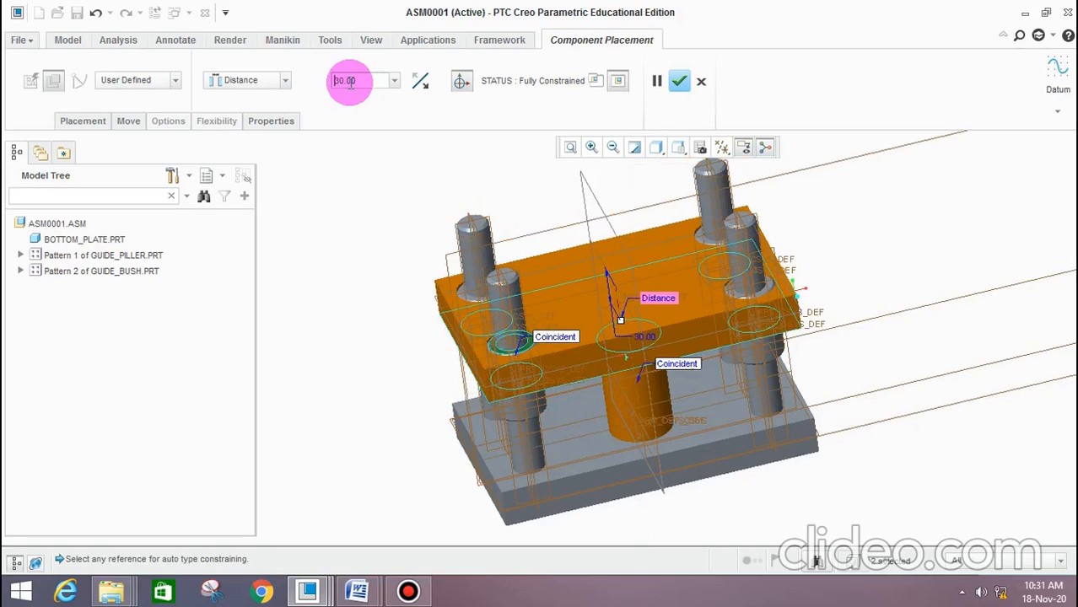
Re-enter 30 as the offset distance in the lowered direction and complete the top plate's placement
scroll(578, 302, "up", 2)
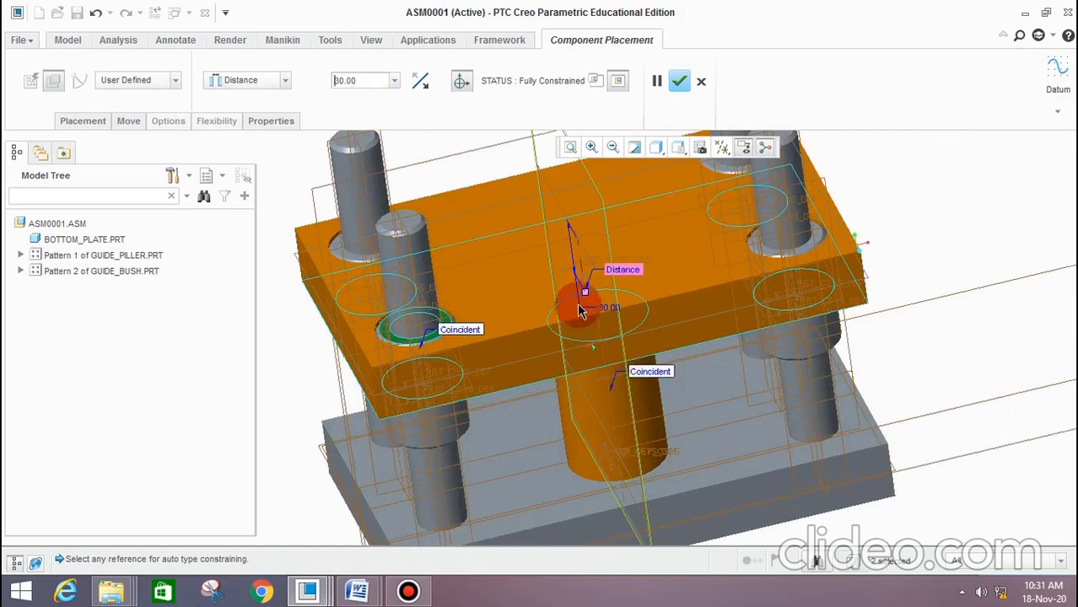
scroll(847, 378, "down", 4)
scroll(772, 361, "up", 3)
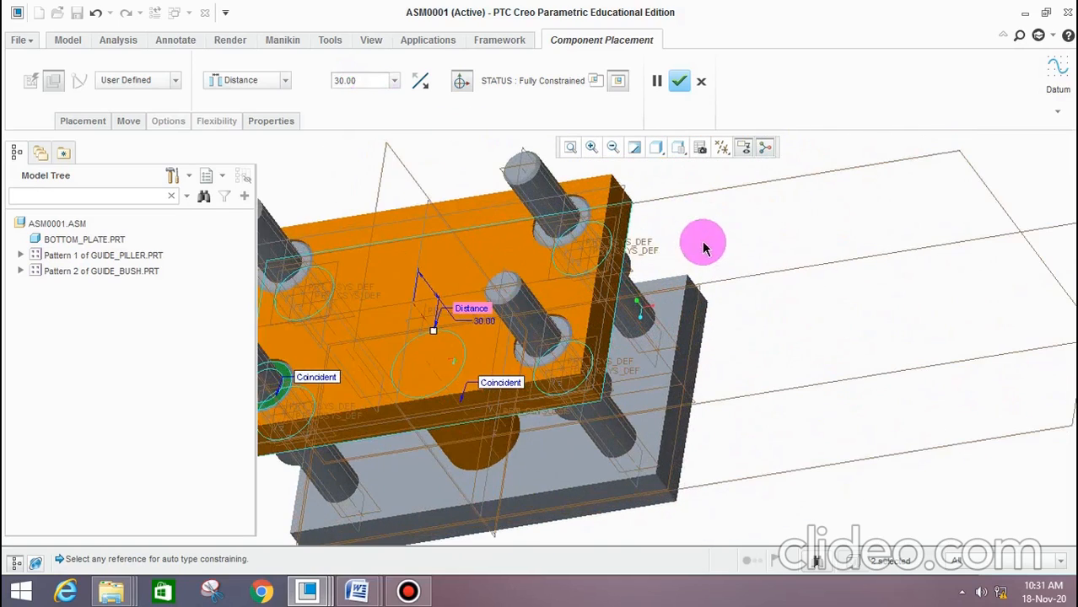
middle_click_drag(801, 300, 753, 290)
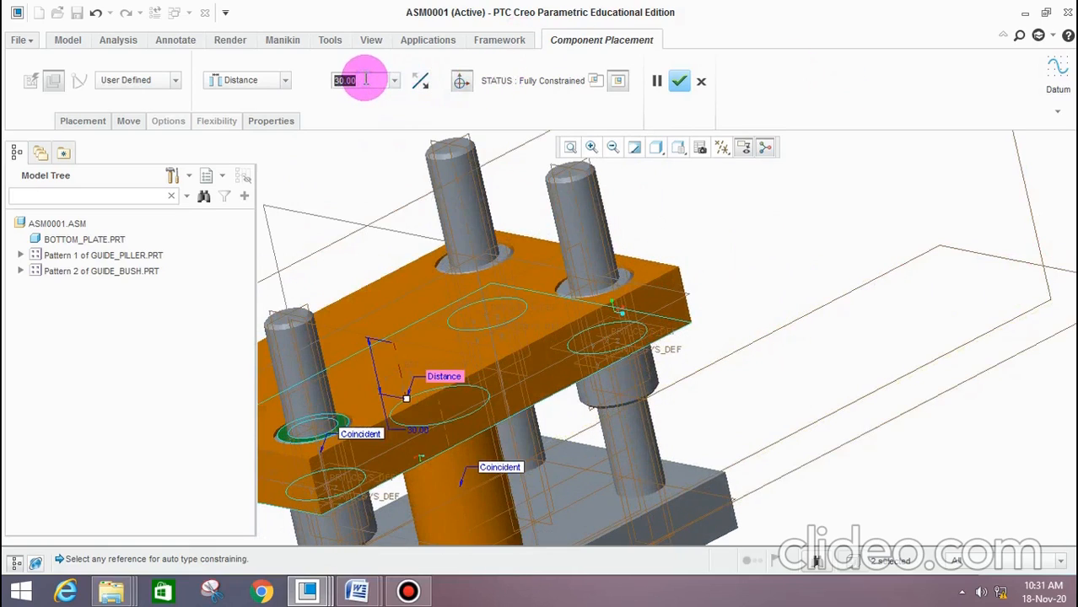
type("30")
left_click(365, 80)
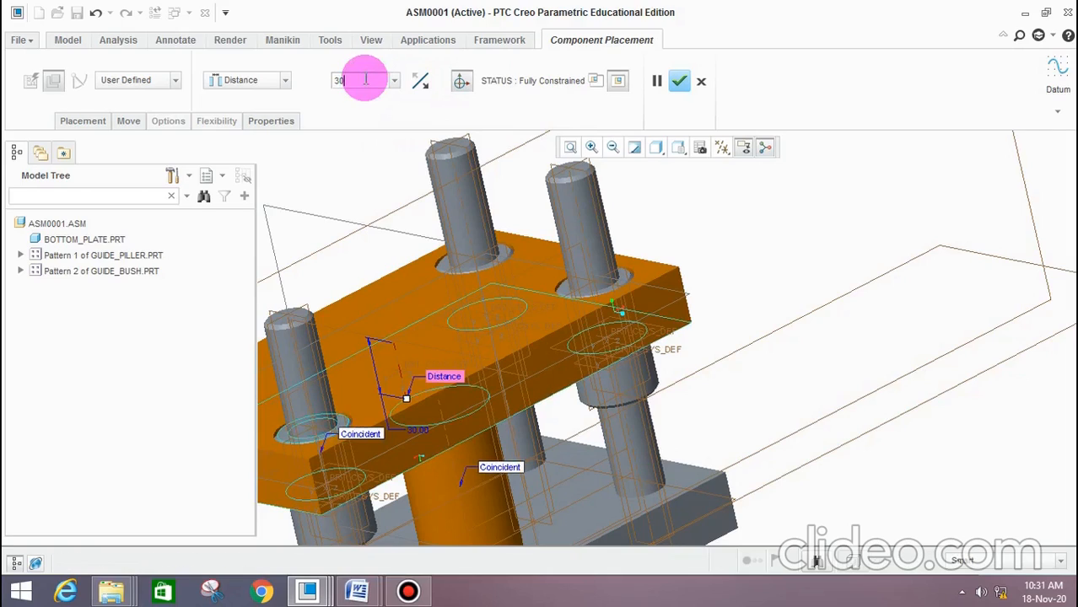
scroll(556, 205, "up", 4)
scroll(555, 250, "down", 3)
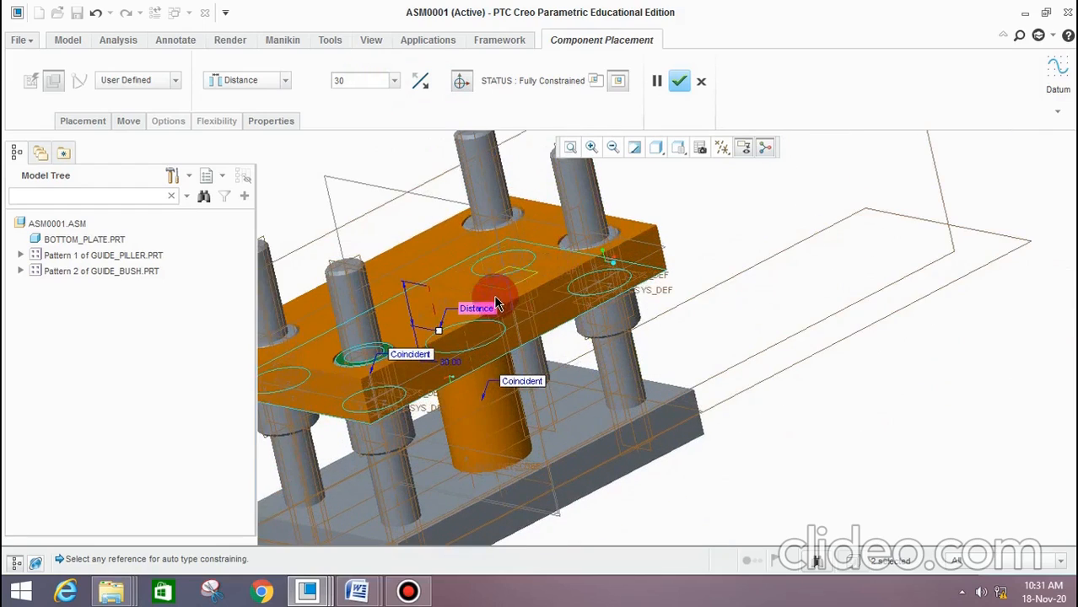
scroll(593, 238, "up", 3)
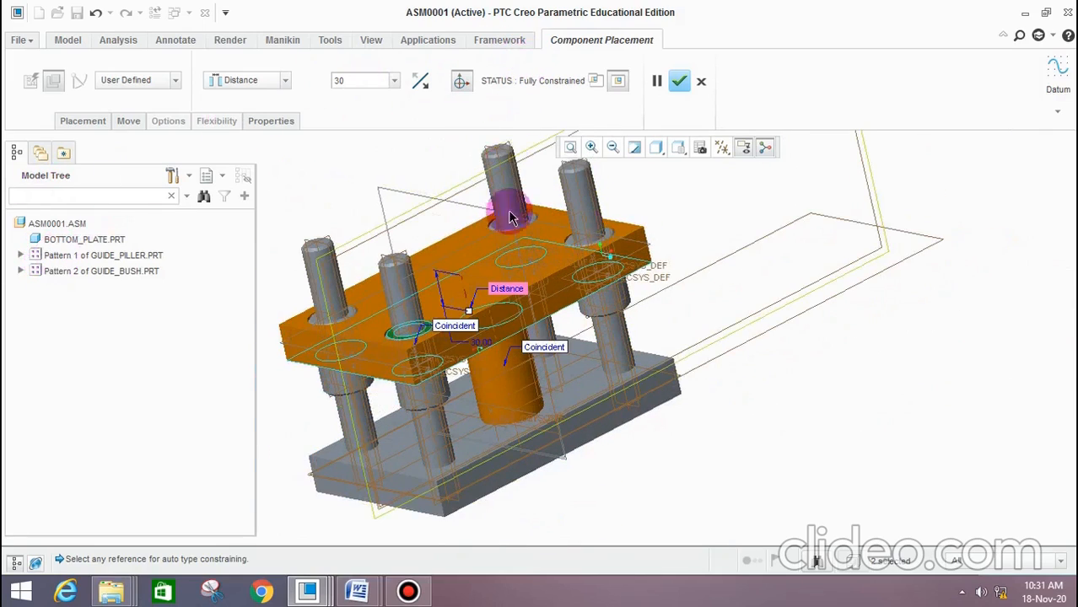
scroll(504, 283, "down", 4)
scroll(443, 257, "up", 1)
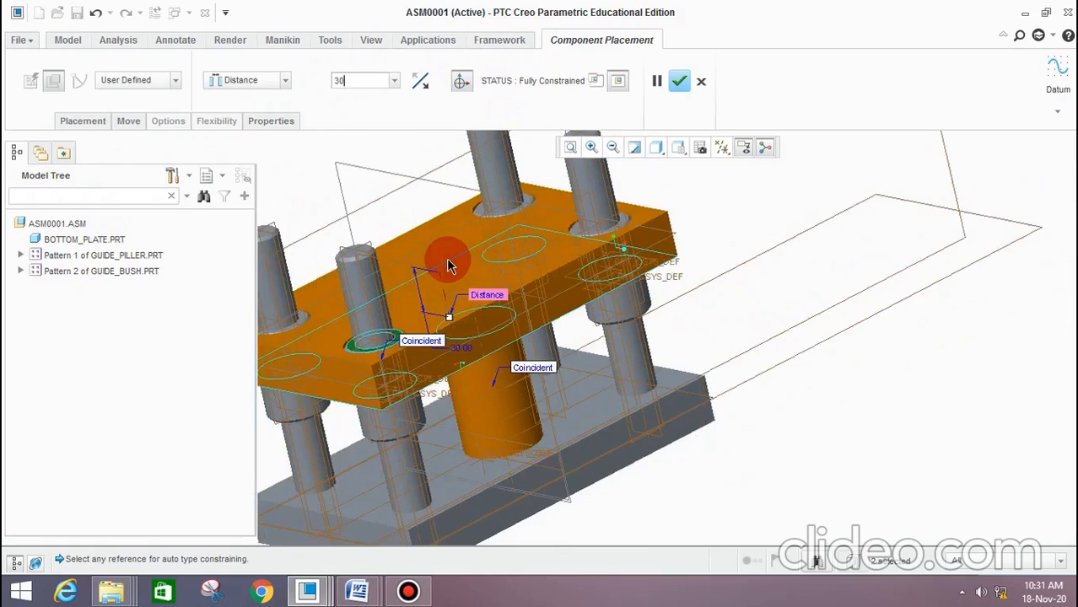
key("Return")
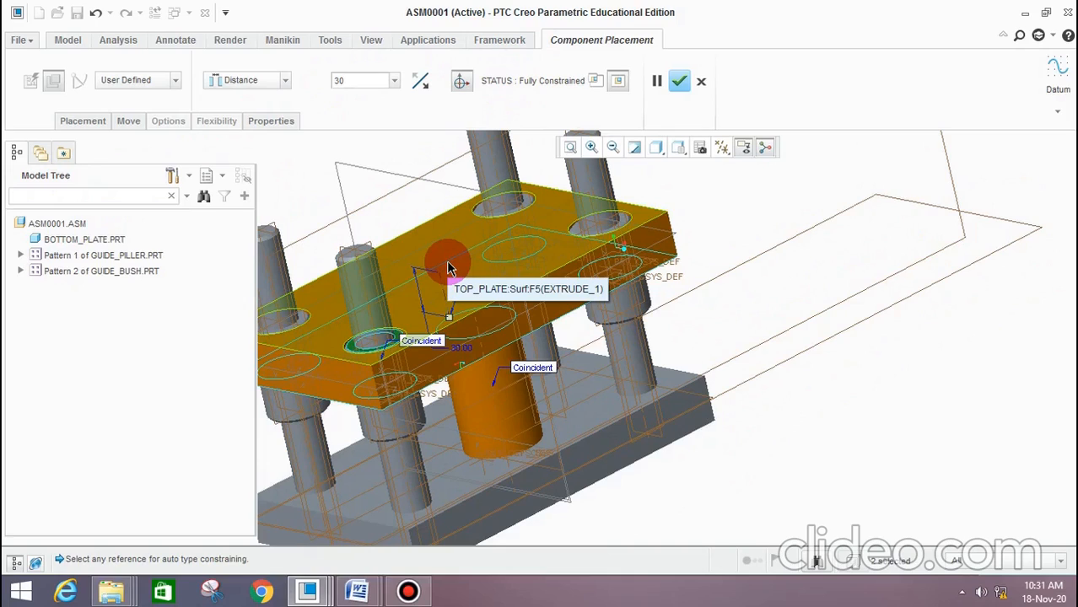
scroll(464, 265, "up", 2)
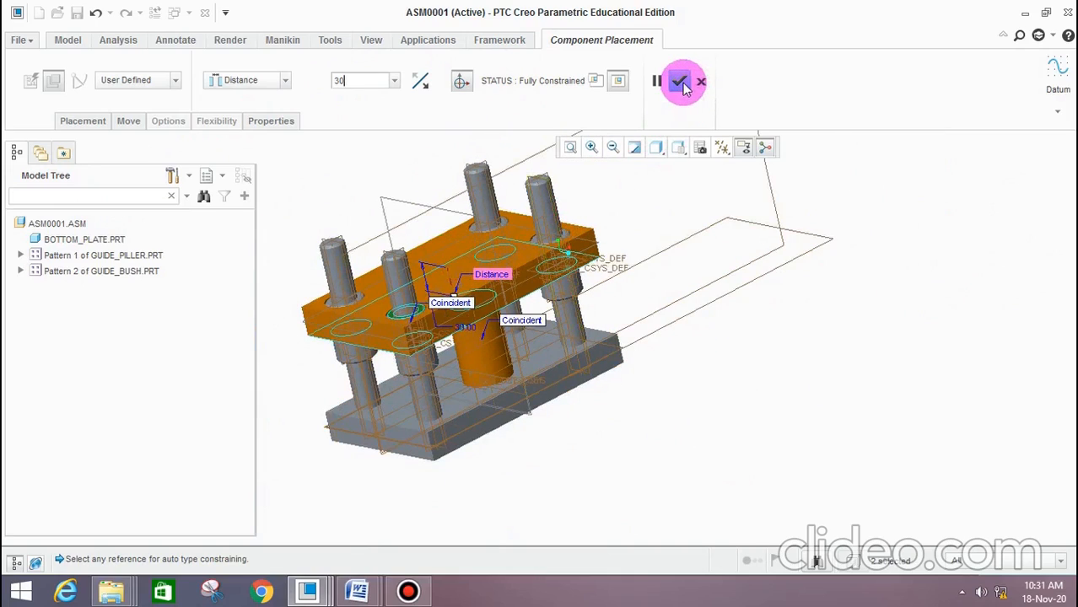
left_click(679, 81)
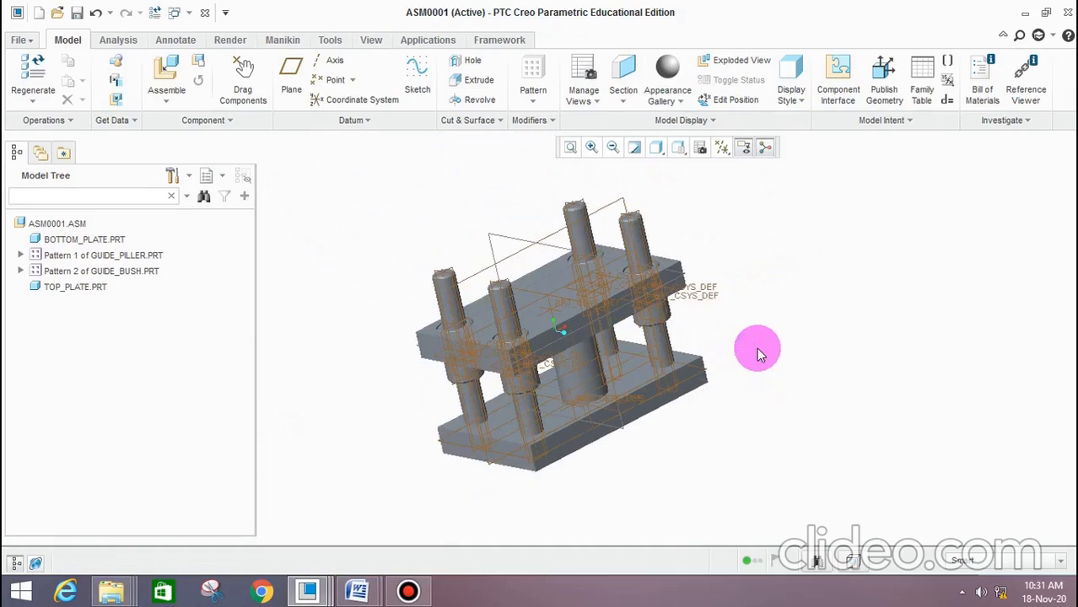
Redefine the first guide bush of the pattern, setting its distance offset from the guide pillar's top face to 30
middle_click_drag(838, 344, 898, 360)
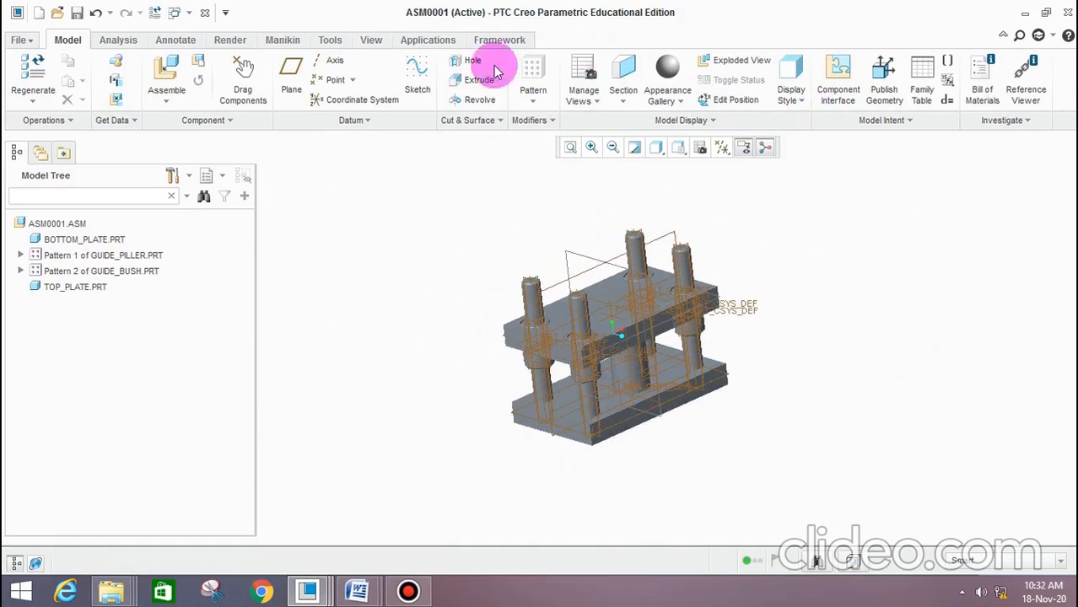
left_click(21, 271)
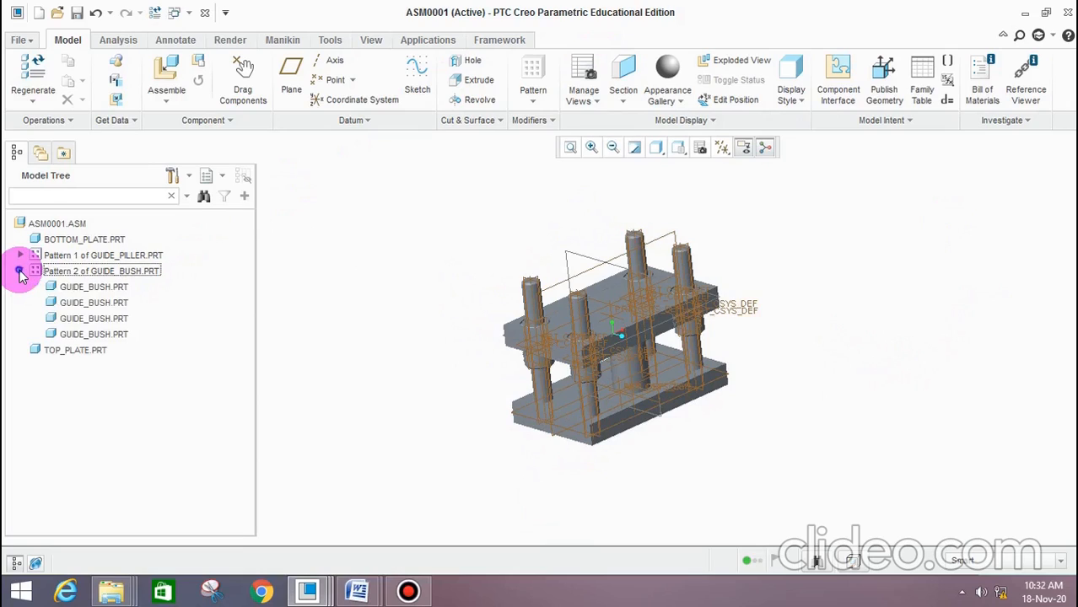
right_click(95, 291)
left_click(147, 109)
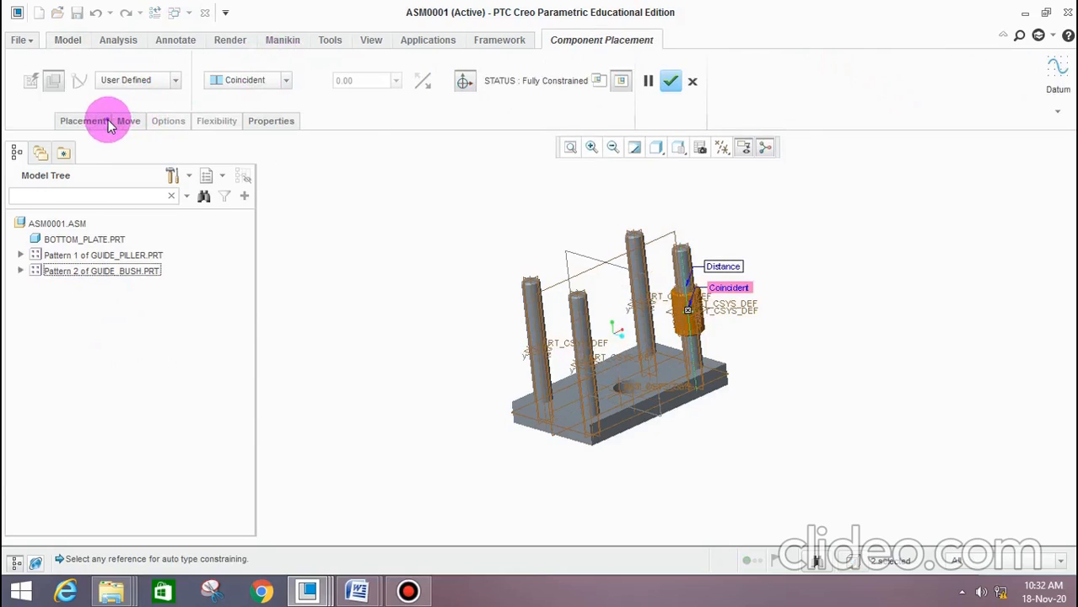
left_click(108, 123)
left_click(133, 207)
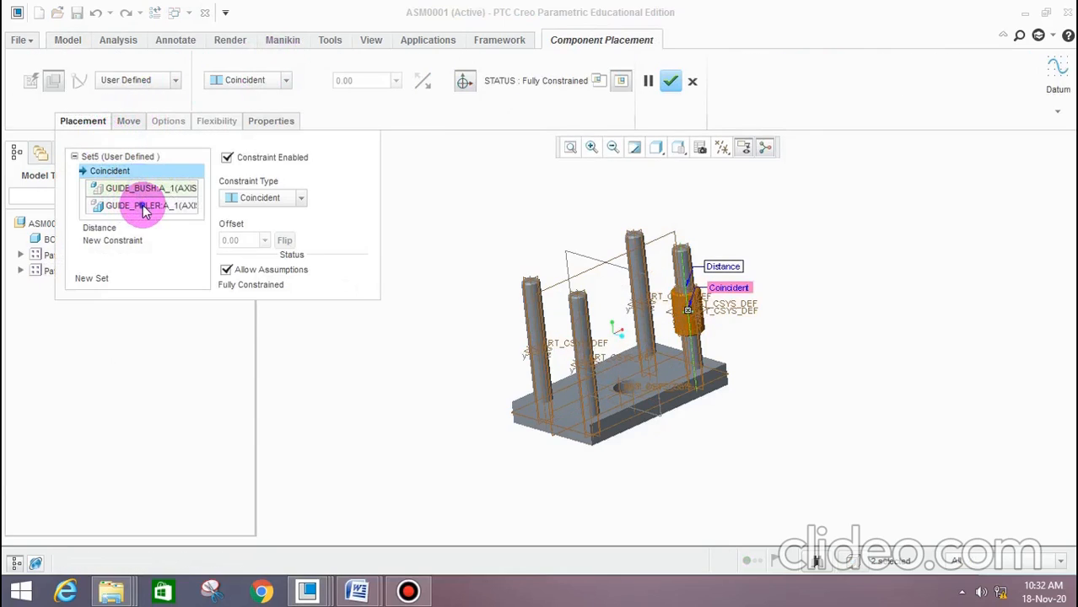
left_click(119, 238)
left_click(108, 227)
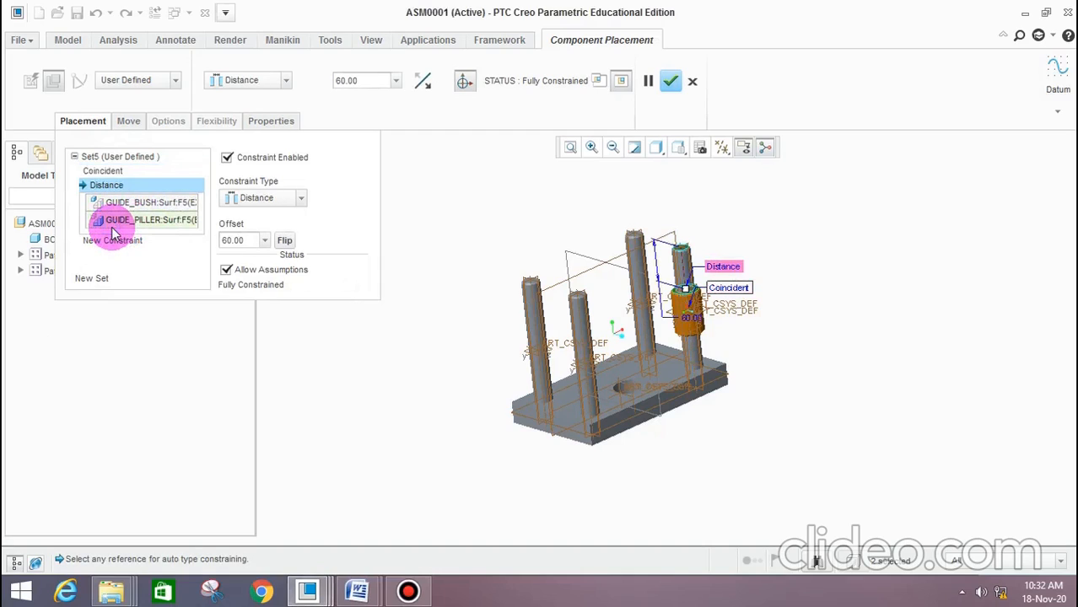
left_click(349, 81)
type("30")
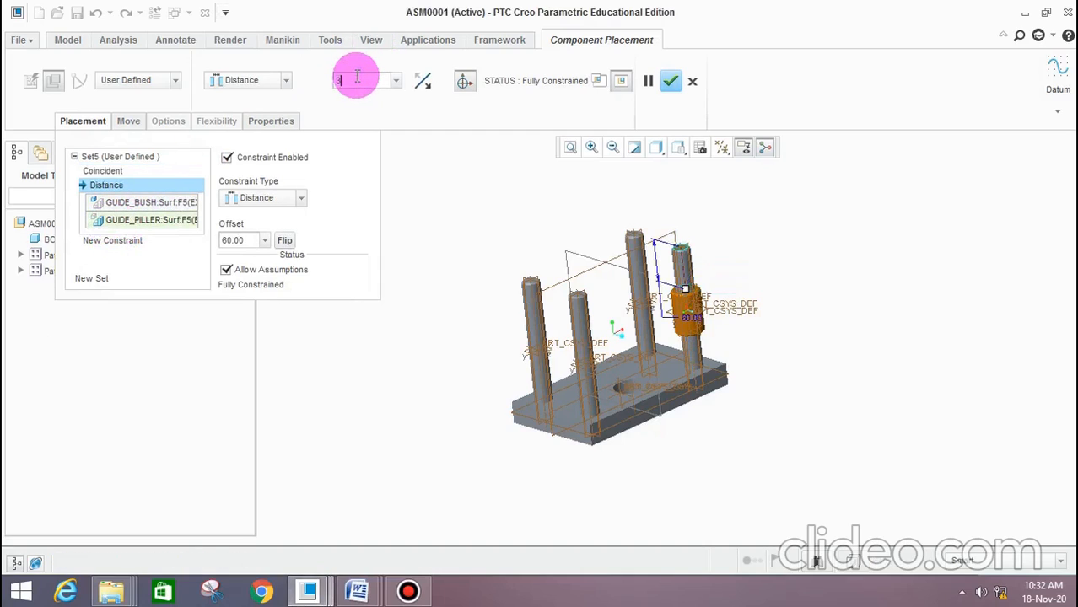
key("Return")
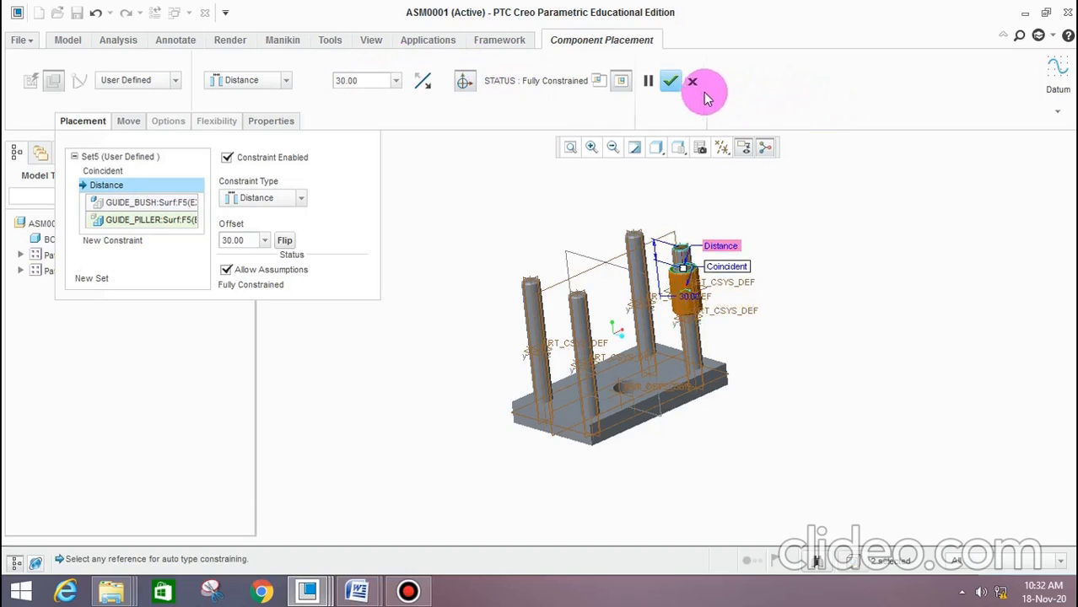
left_click(670, 81)
Hide all datum axes, points, coordinate systems and planes in the assembly
scroll(572, 268, "down", 5)
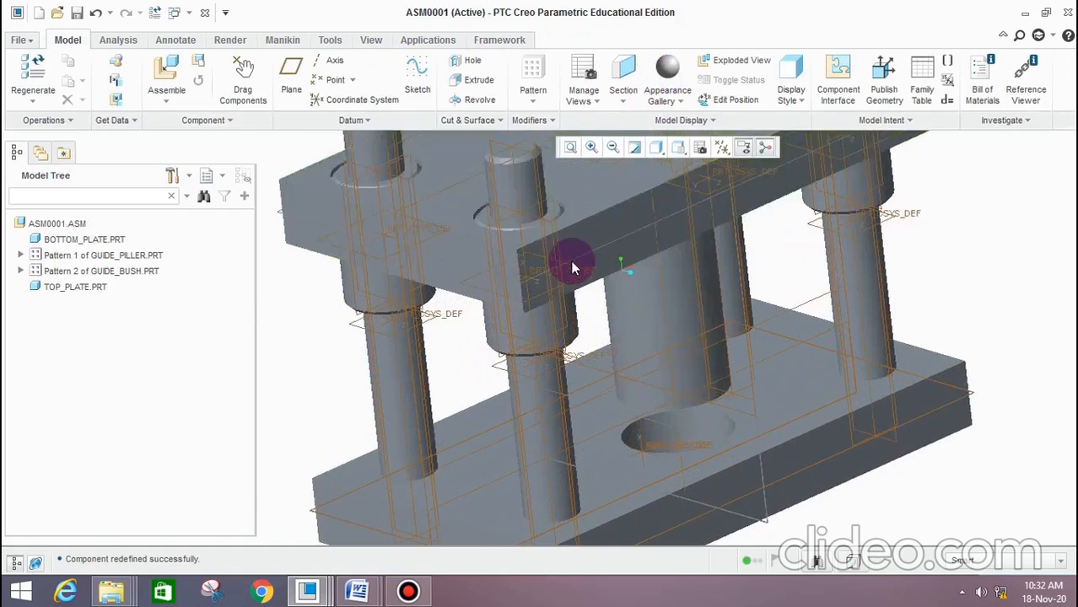
scroll(698, 248, "up", 6)
scroll(722, 186, "down", 6)
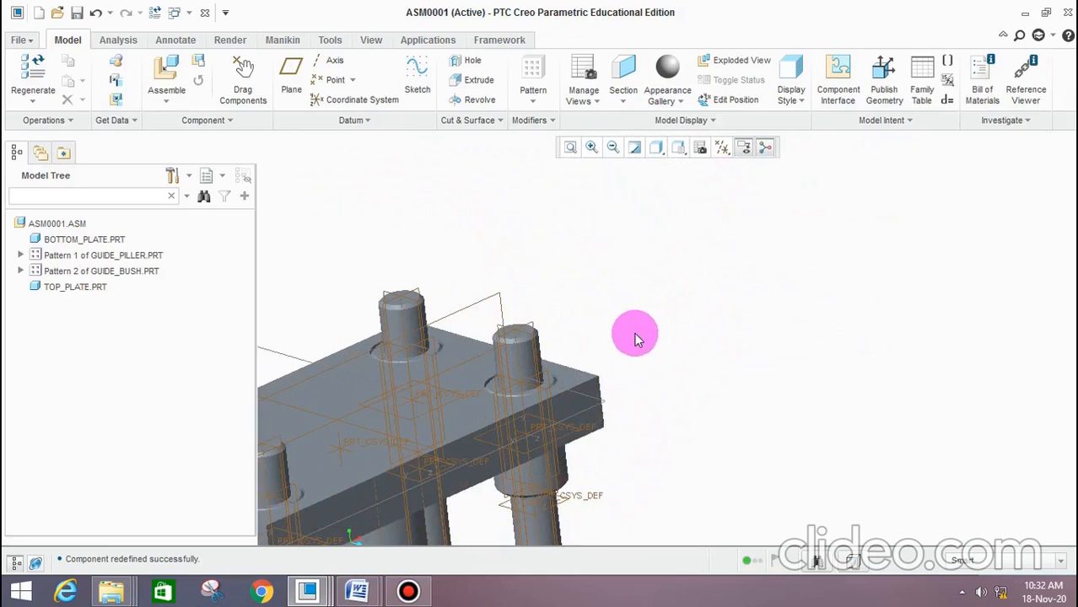
middle_click_drag(636, 337, 782, 260)
scroll(782, 350, "down", 3)
scroll(792, 337, "up", 3)
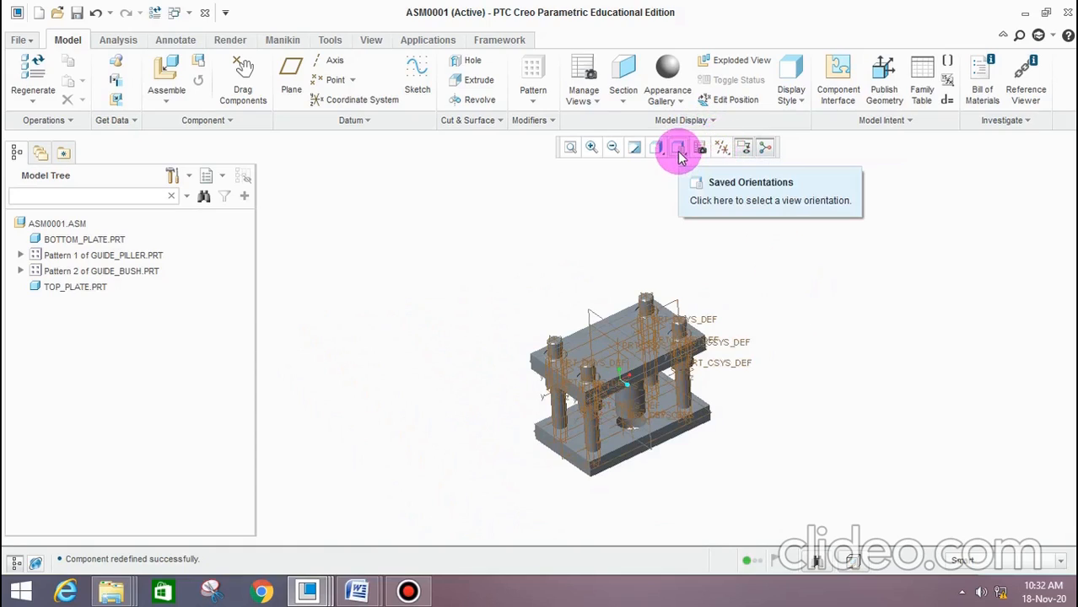
left_click(720, 150)
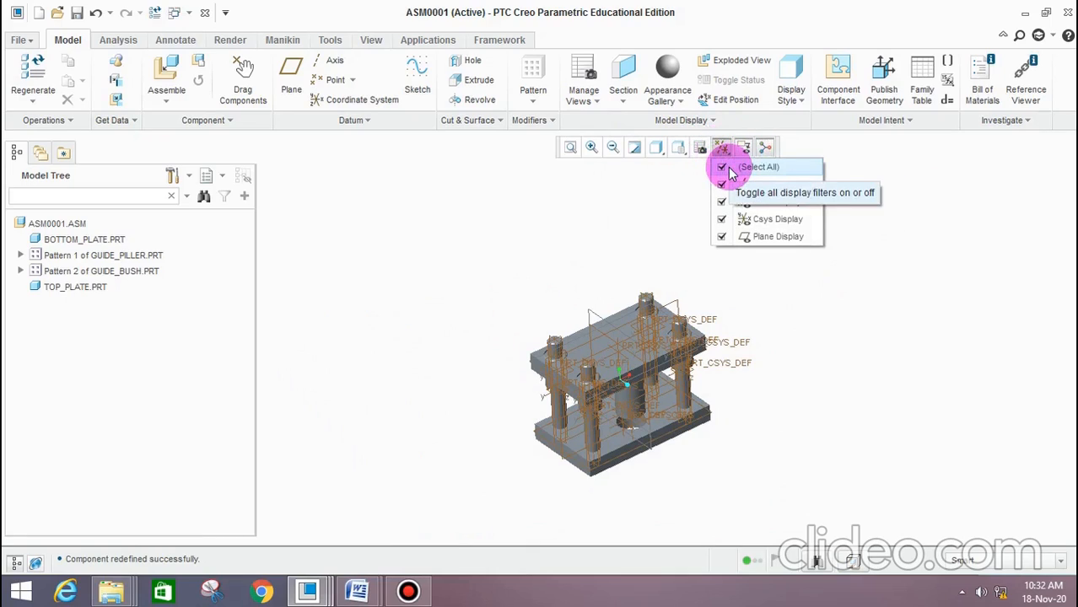
left_click(730, 169)
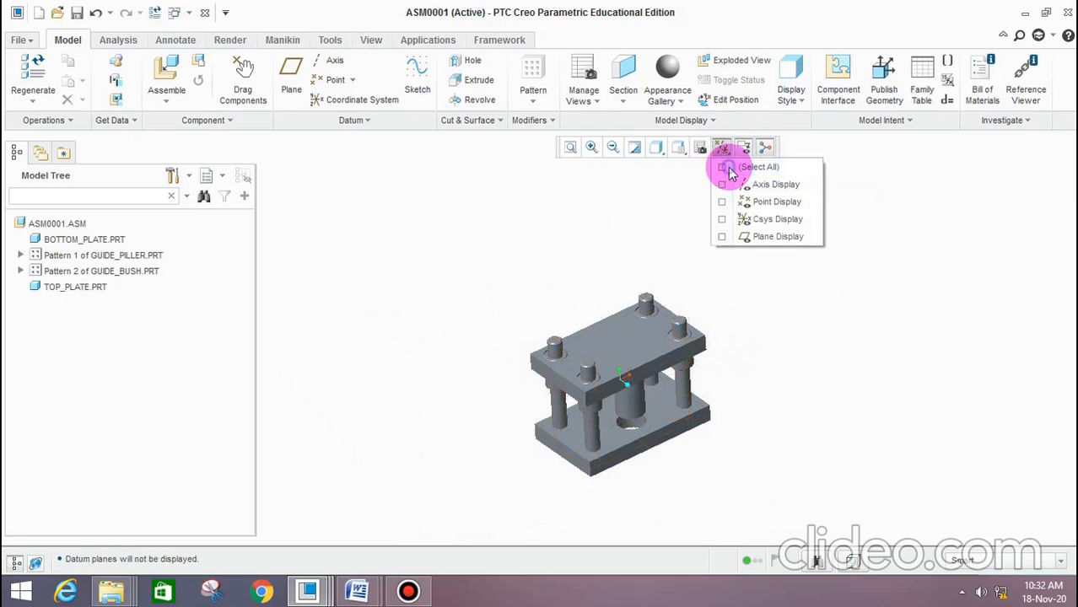
View the press tool assembly in its exploded state, inspect it, and return it to the assembled state
left_click(723, 369)
middle_click_drag(723, 369, 731, 328)
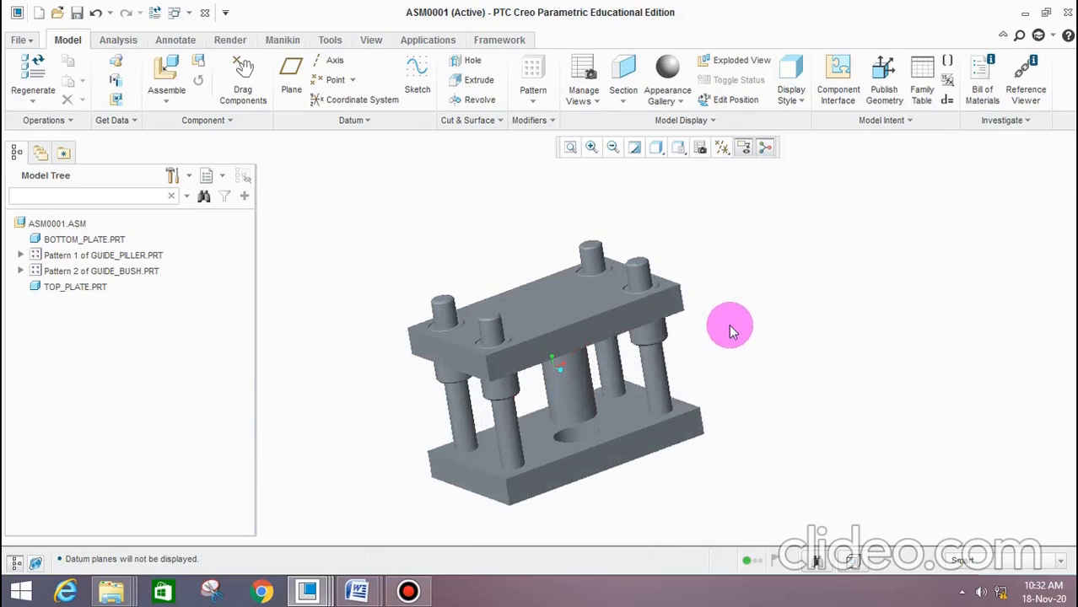
left_click(740, 60)
middle_click_drag(734, 356, 768, 321)
left_click(742, 68)
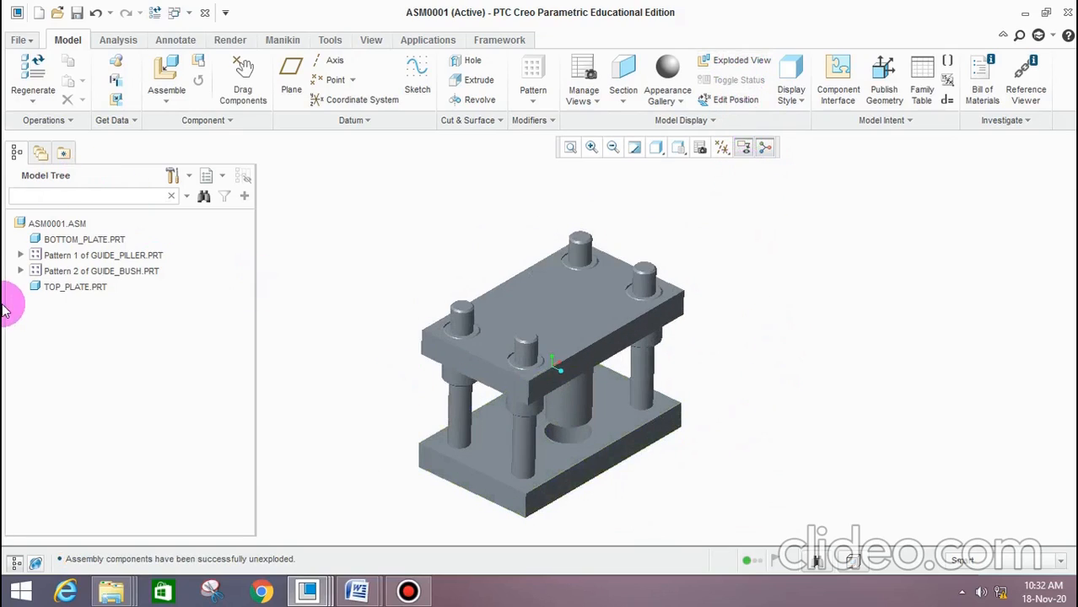
Apply a reddish-brown metal appearance from the std-metals.dmt library to the bottom plate
left_click(91, 240)
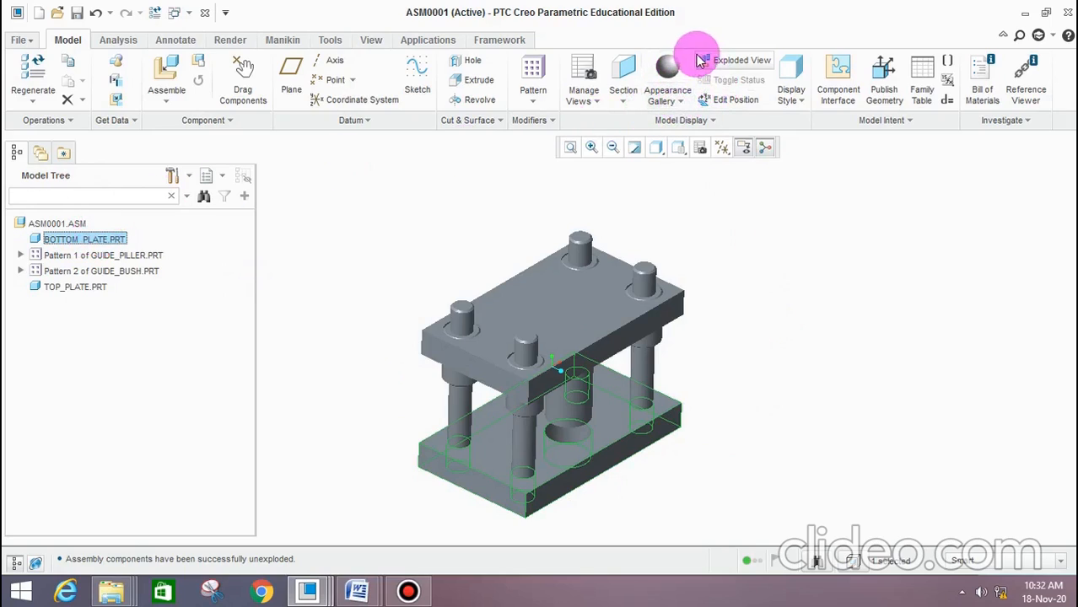
left_click(686, 101)
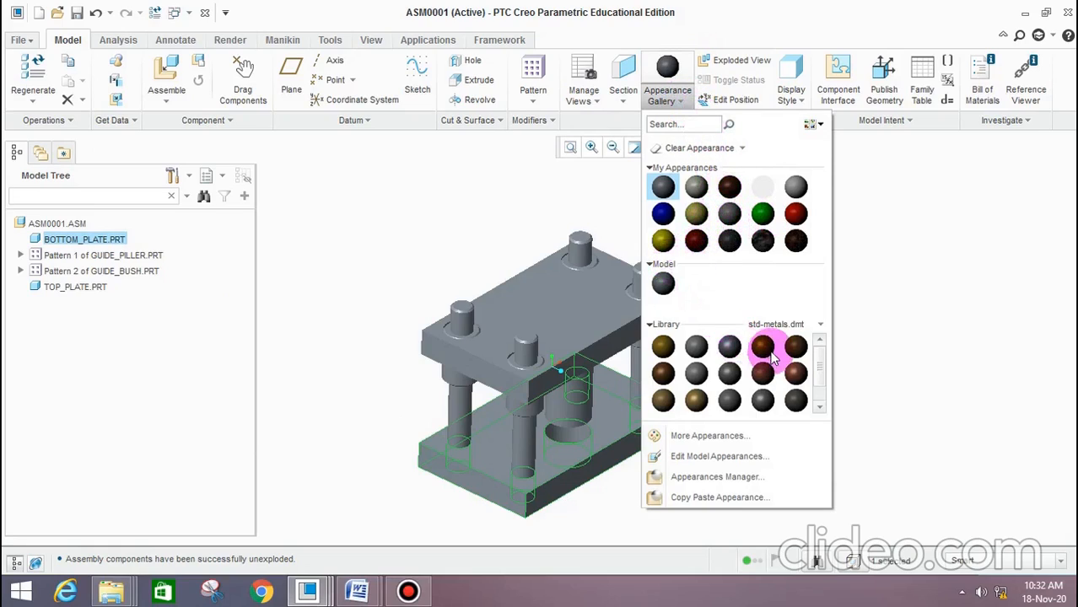
left_click(768, 379)
mouse_move(823, 352)
middle_mouse_down()
mouse_move(801, 316)
mouse_move(806, 352)
middle_mouse_up()
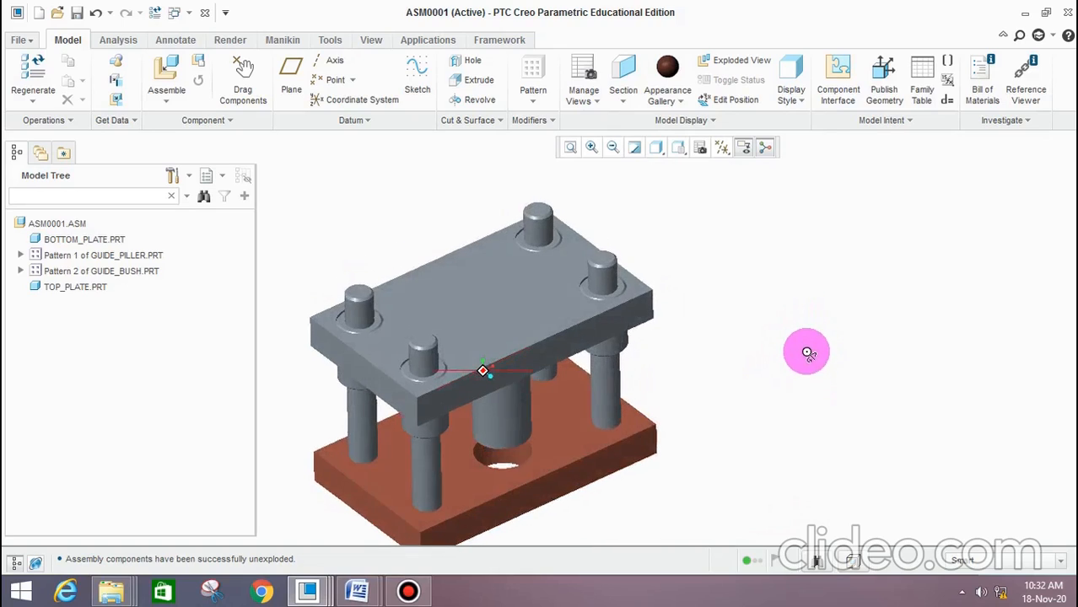
Apply a dark brown metal appearance from the std-metals.dmt library to all four guide pillars in the pattern
left_click(21, 256)
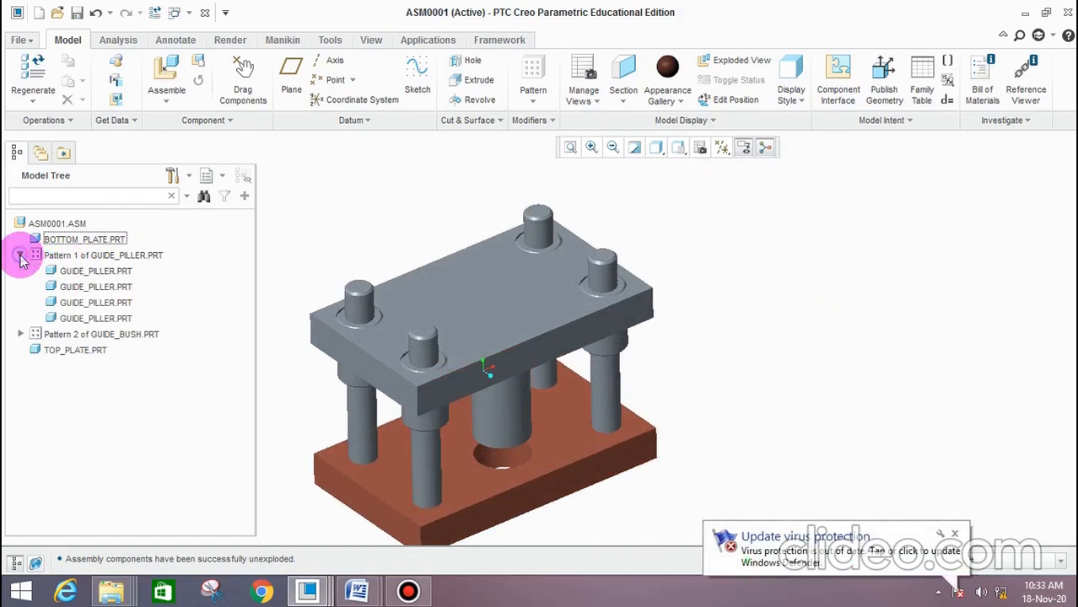
left_click(91, 272)
left_click(93, 287, "ctrl")
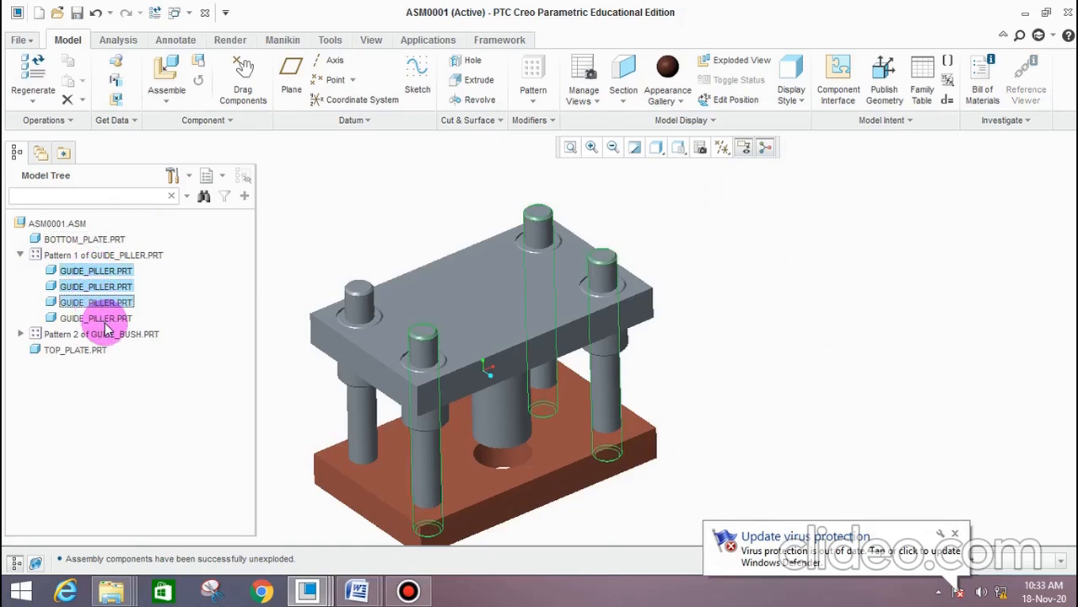
left_click(683, 102)
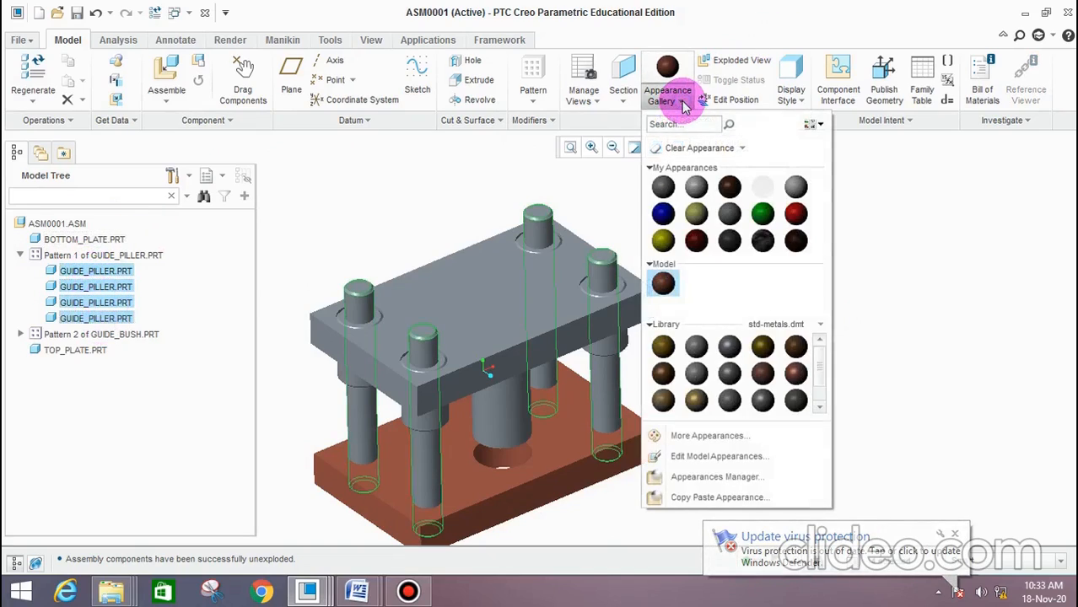
left_click(796, 348)
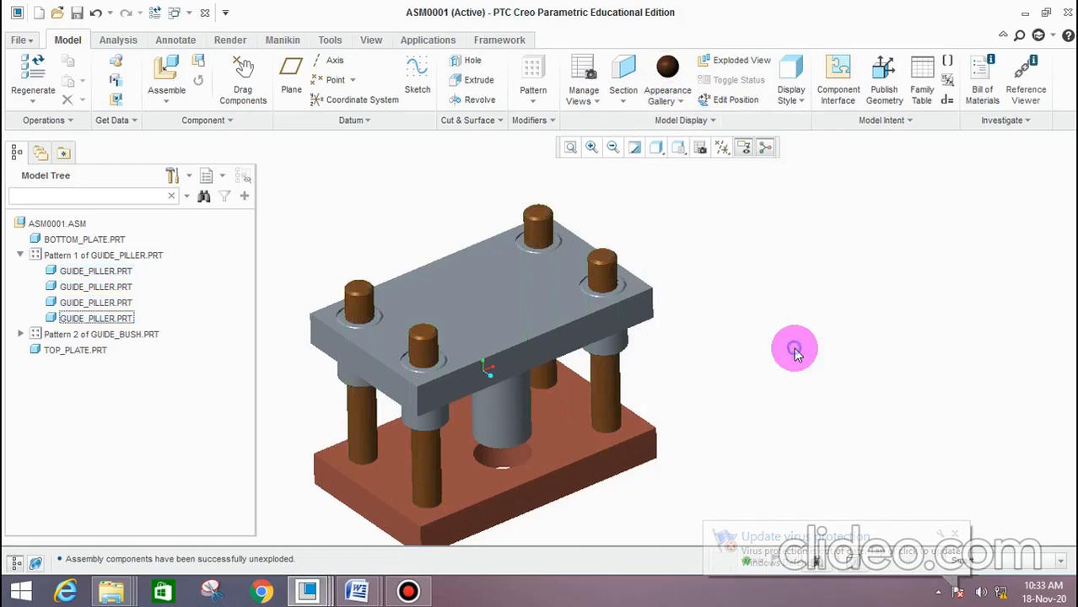
middle_click_drag(830, 293, 840, 313)
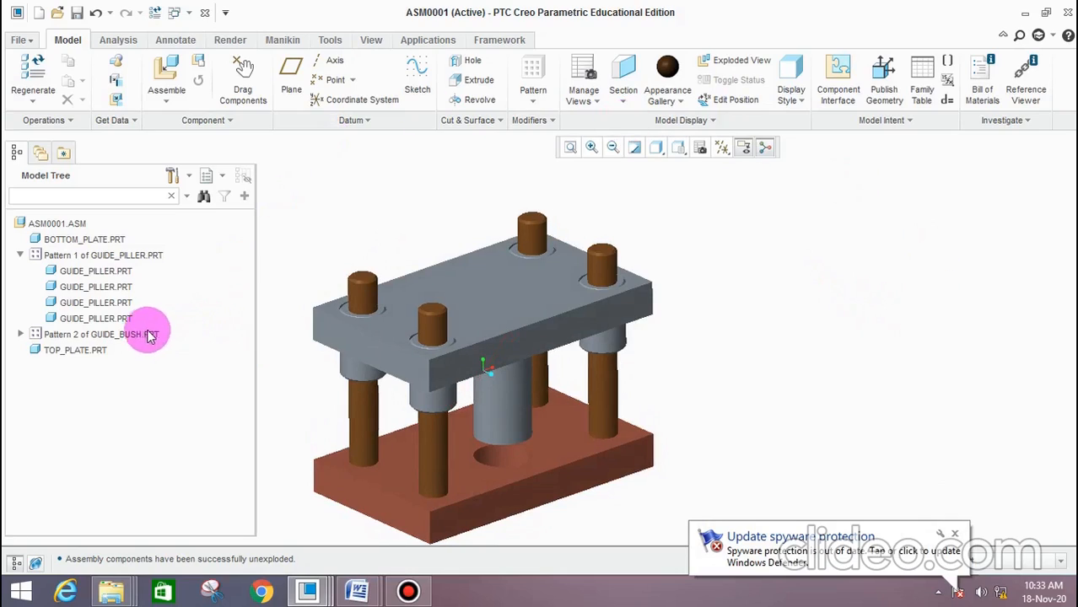
Apply a pale yellow appearance from My Appearances to all four guide bushes in the pattern
left_click(20, 335)
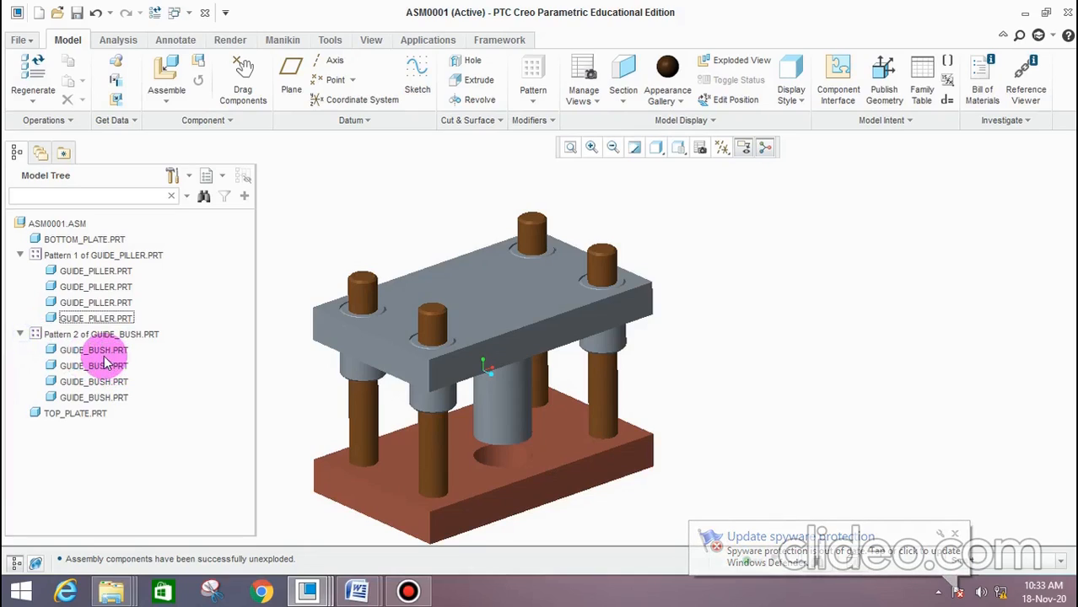
left_click(100, 366, "ctrl")
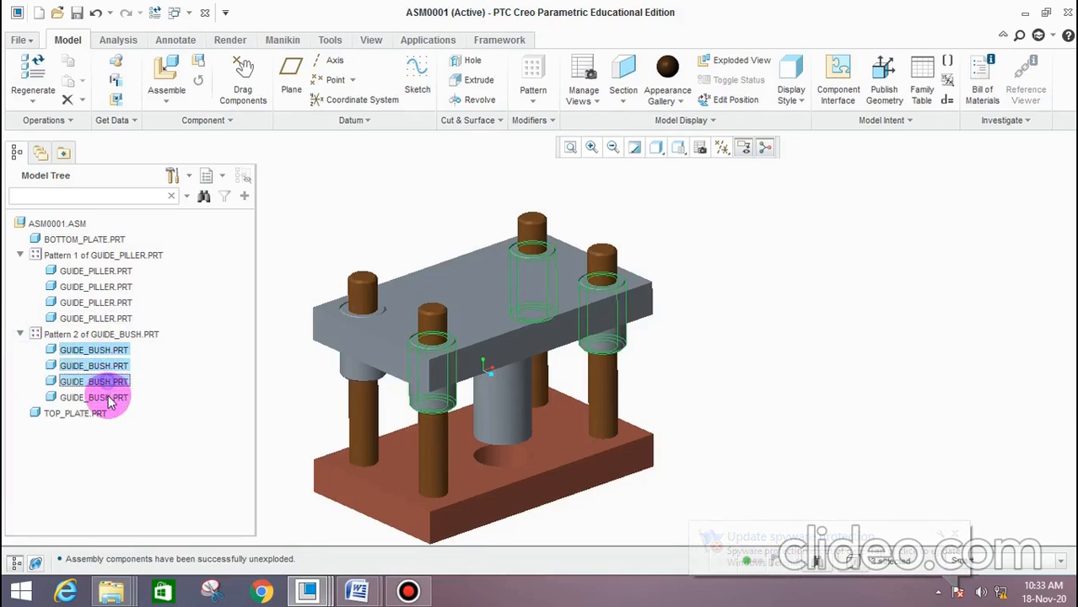
left_click(108, 397, "ctrl")
left_click(680, 101)
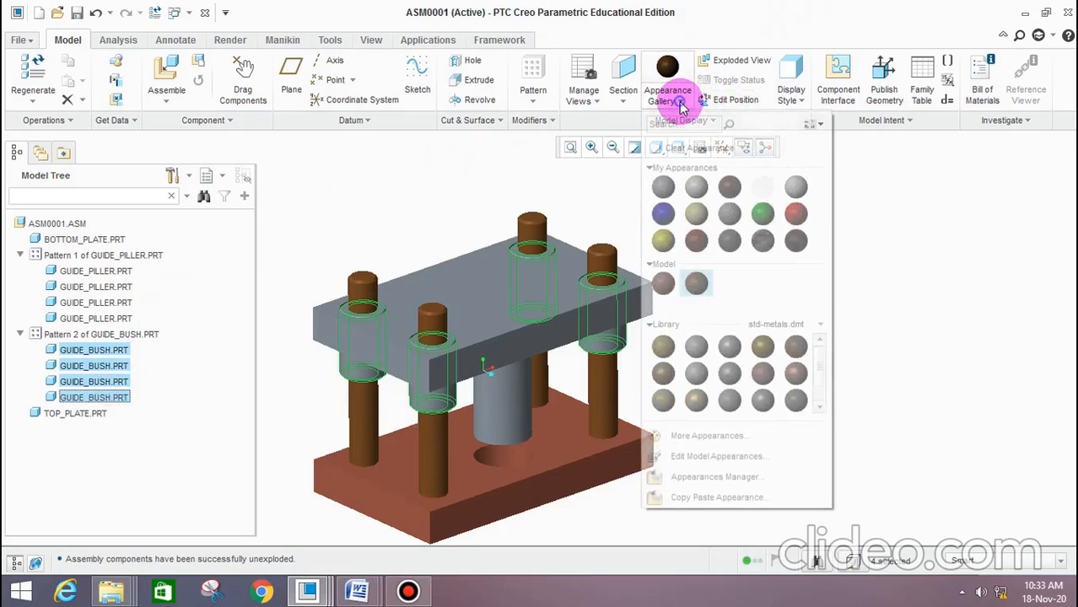
left_click(698, 218)
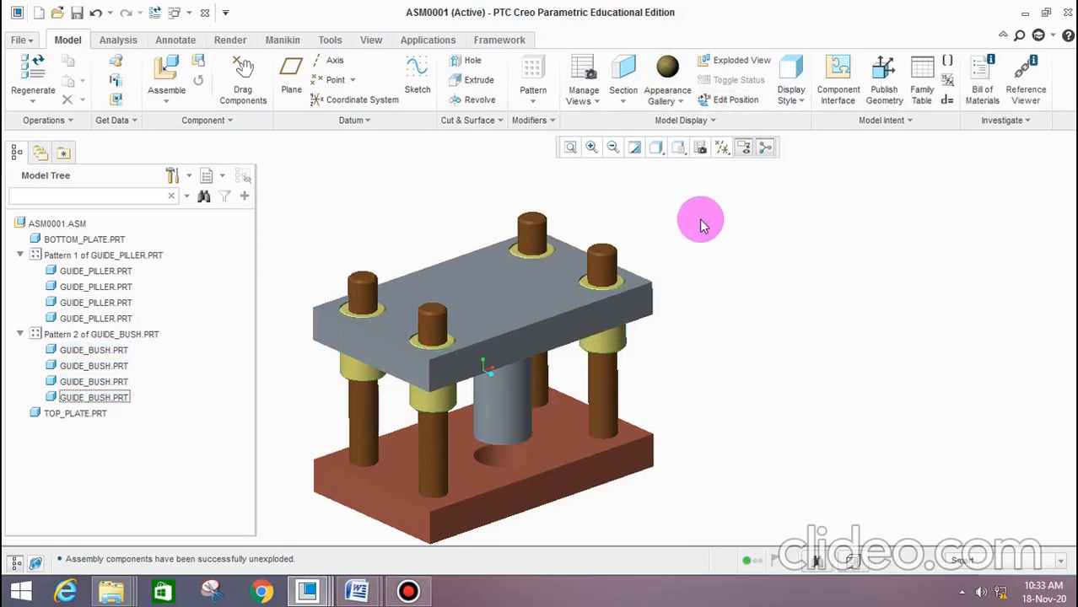
Apply the ptc-std-brass appearance to the top plate
left_click(80, 413)
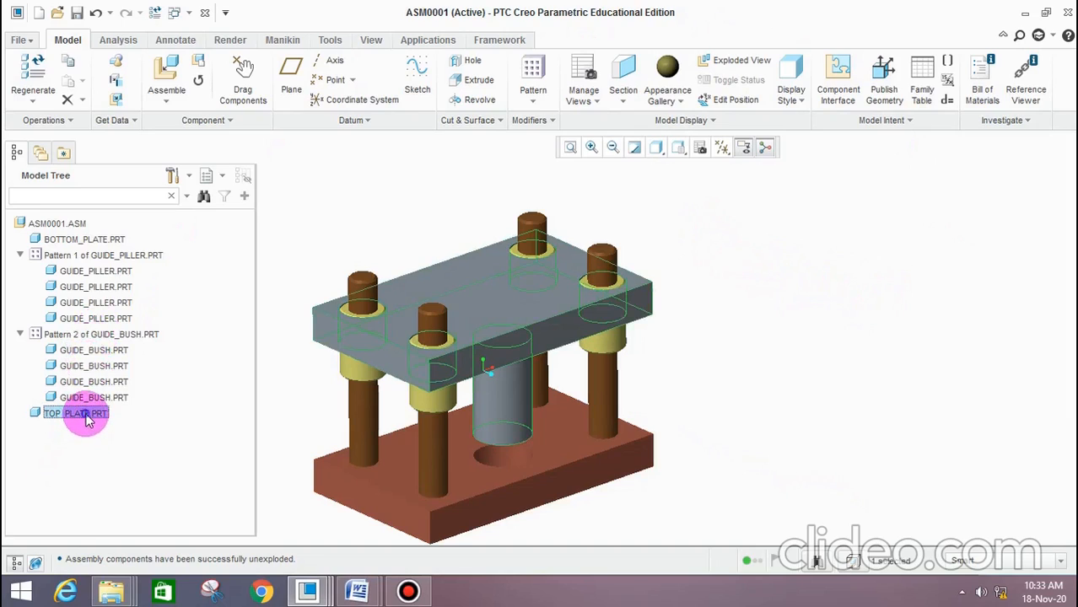
left_click(680, 101)
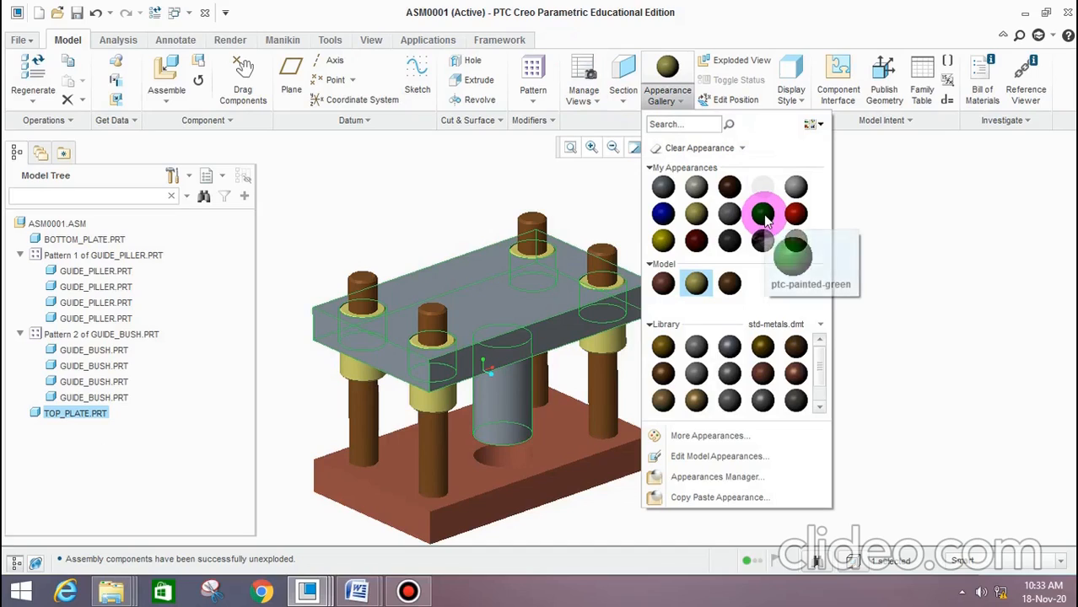
left_click(663, 346)
middle_click_drag(731, 333, 722, 308)
scroll(688, 312, "down", 4)
scroll(731, 329, "up", 4)
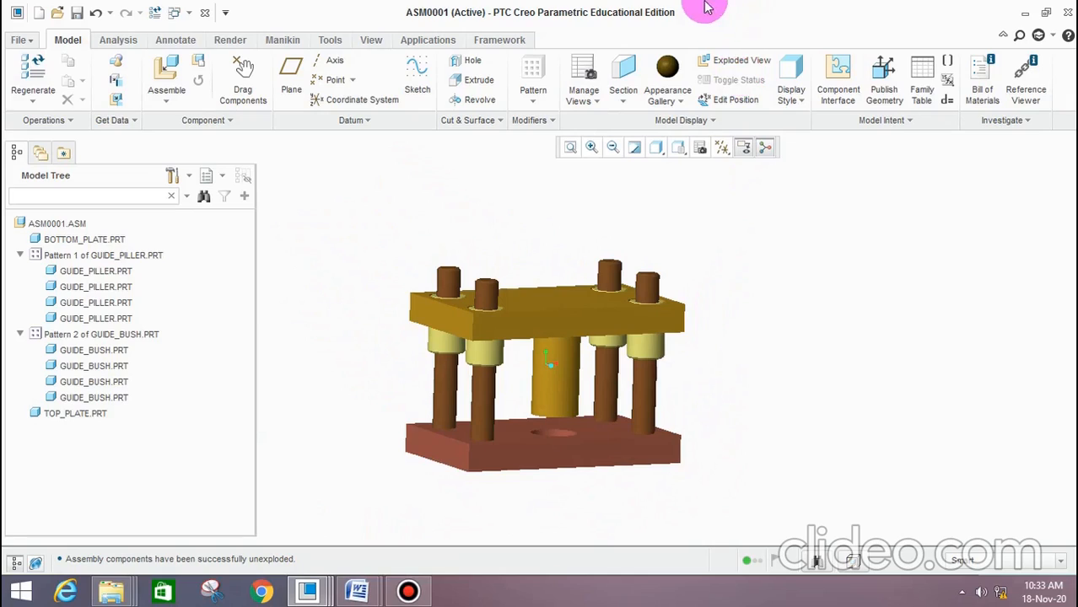
Explode the coloured assembly to check its components, restore the assembled state, and inspect it from below
left_click(734, 66)
scroll(751, 312, "up", 3)
middle_click_drag(765, 330, 741, 306)
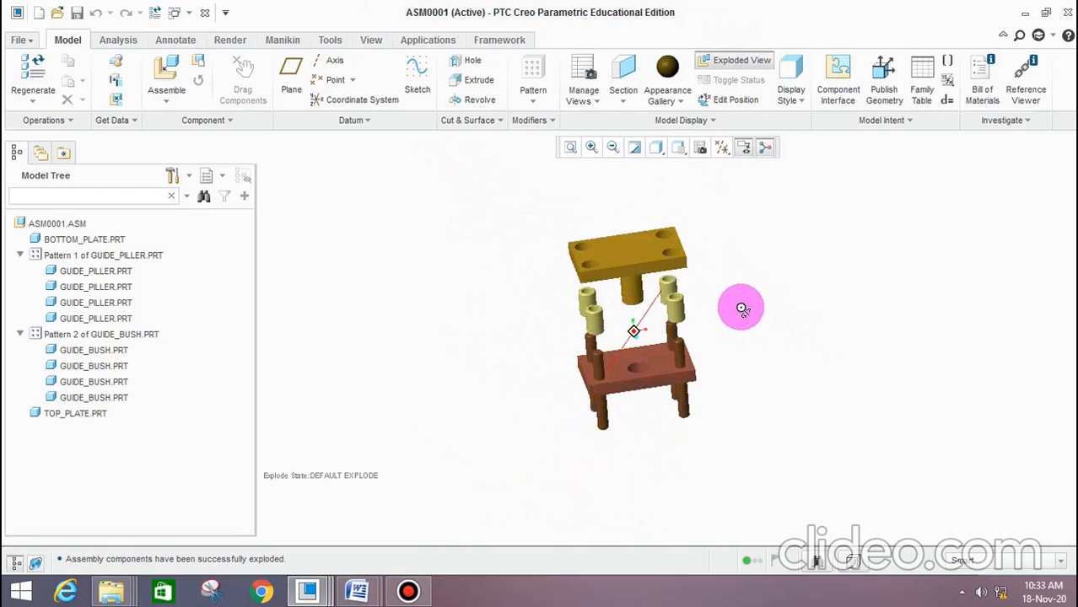
left_click(742, 66)
scroll(749, 245, "down", 3)
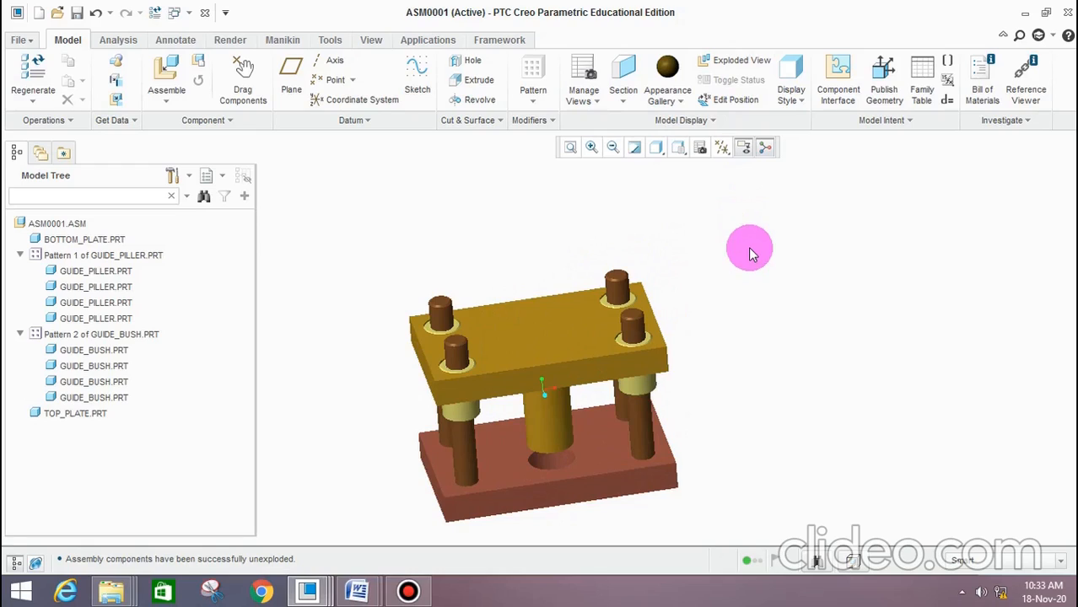
middle_click_drag(722, 342, 729, 284)
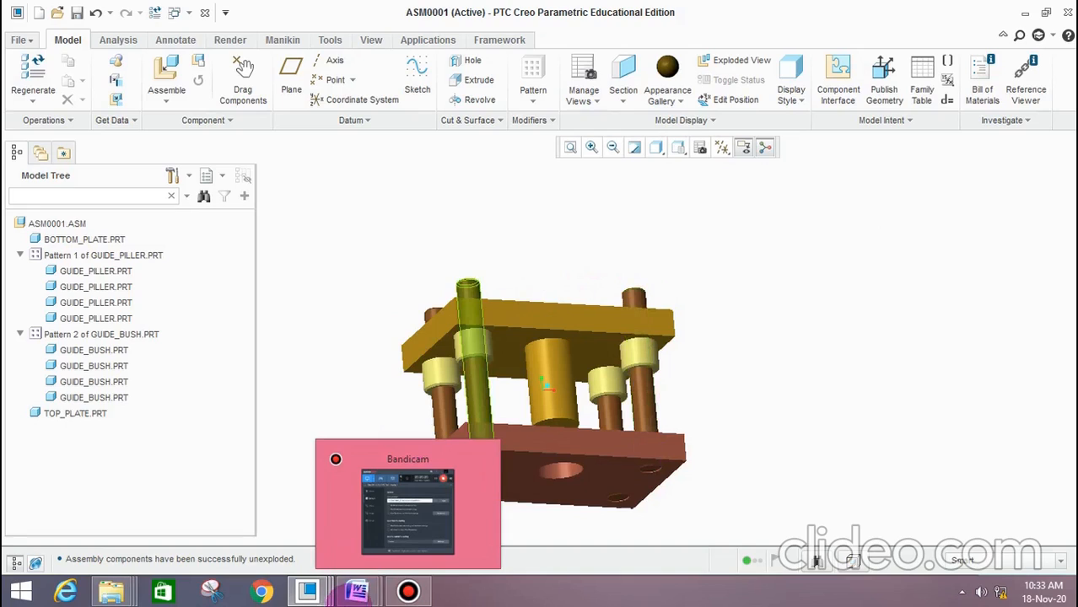
left_click(406, 593)
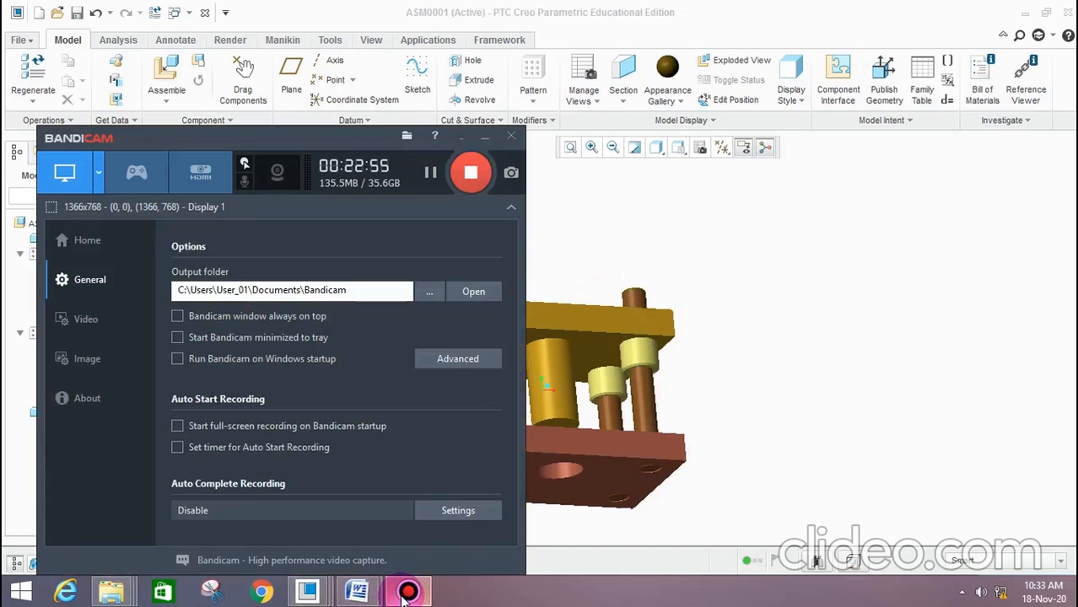
left_click(407, 594)
left_click(408, 593)
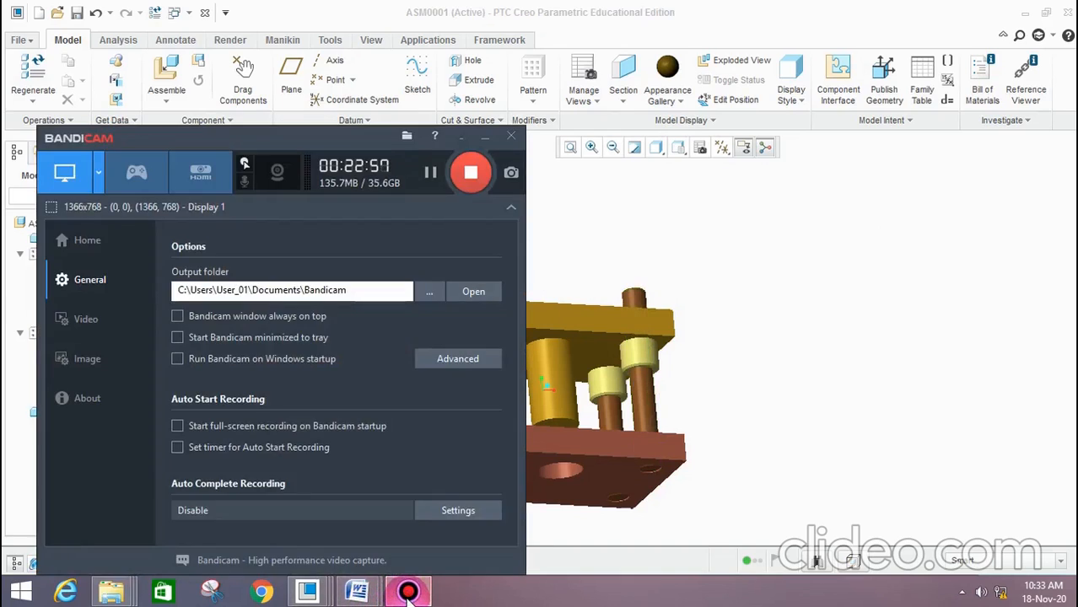
left_click(408, 593)
middle_click_drag(594, 270, 672, 264)
scroll(538, 301, "down", 5)
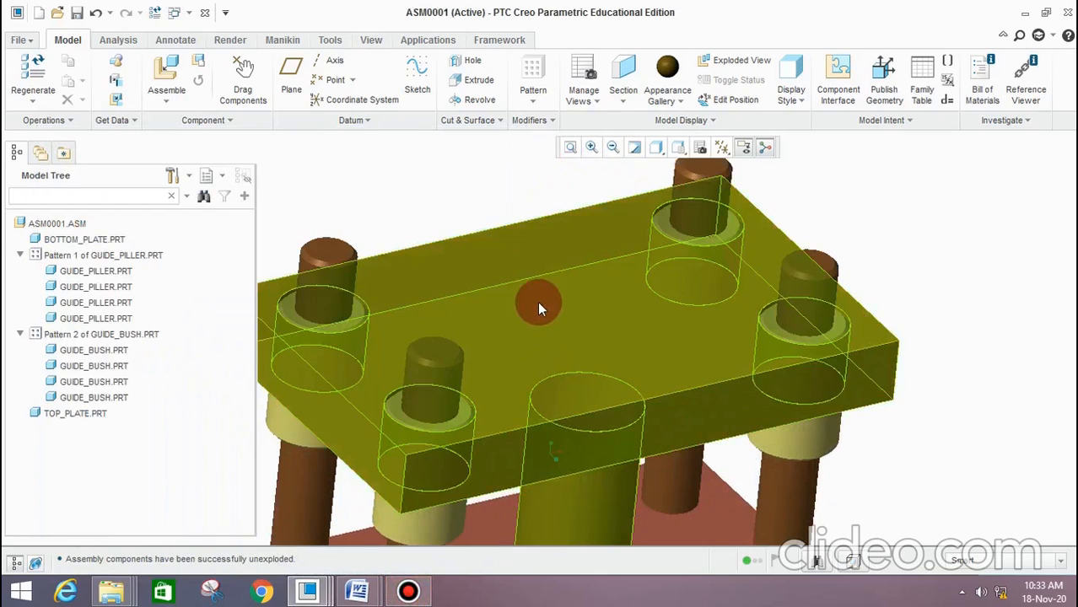
scroll(538, 300, "up", 4)
left_click(23, 41)
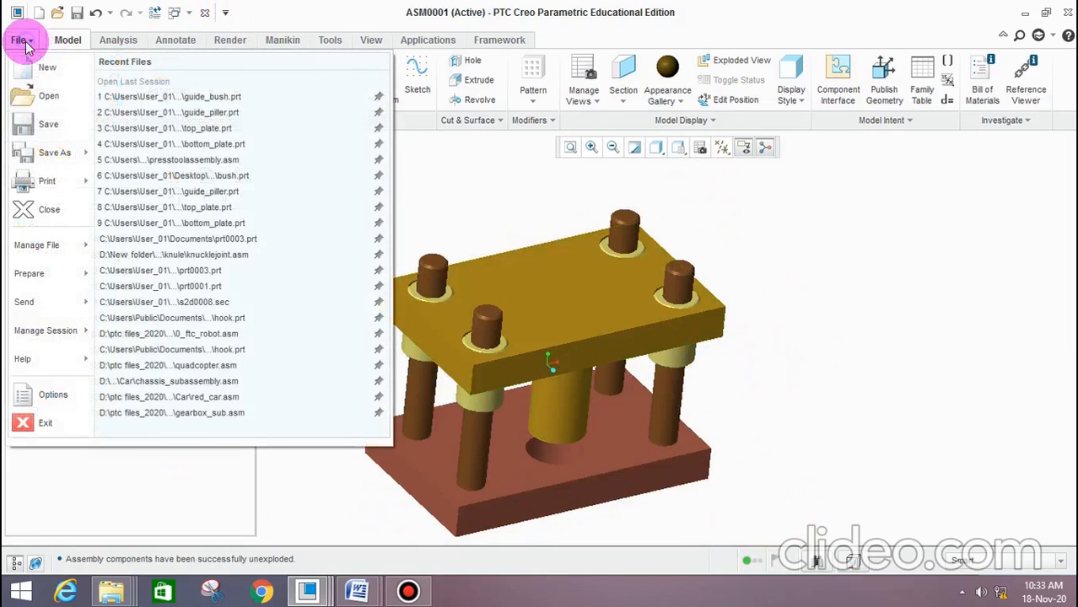
left_click(515, 211)
scroll(524, 230, "down", 3)
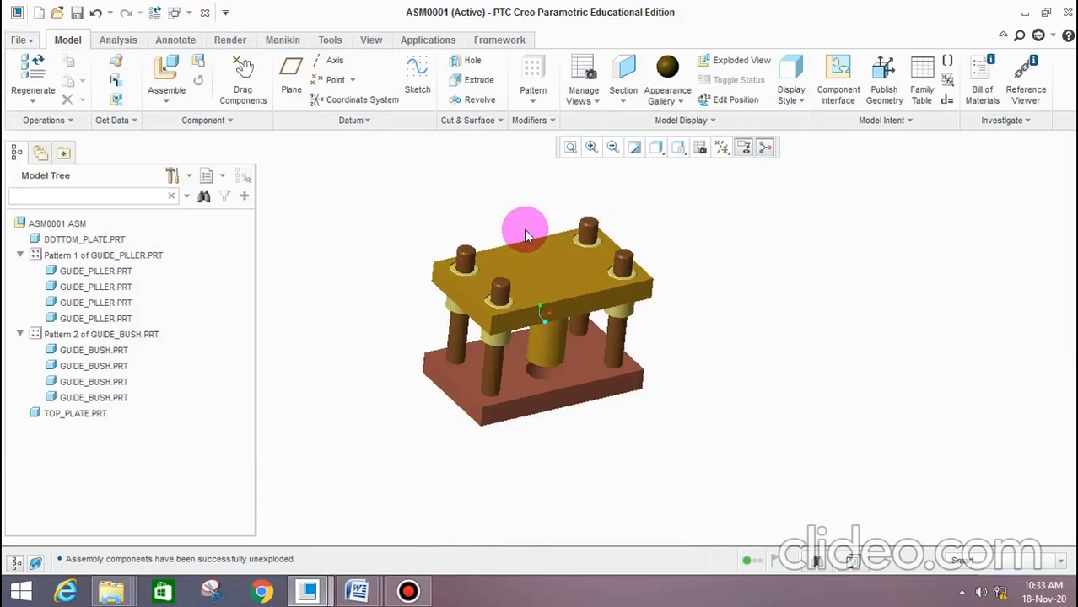
scroll(510, 236, "up", 3)
middle_click_drag(517, 229, 497, 229)
Create drawing drw0001 of asm0001.asm without the default template, using an empty portrait sheet of standard size C
left_click(22, 40)
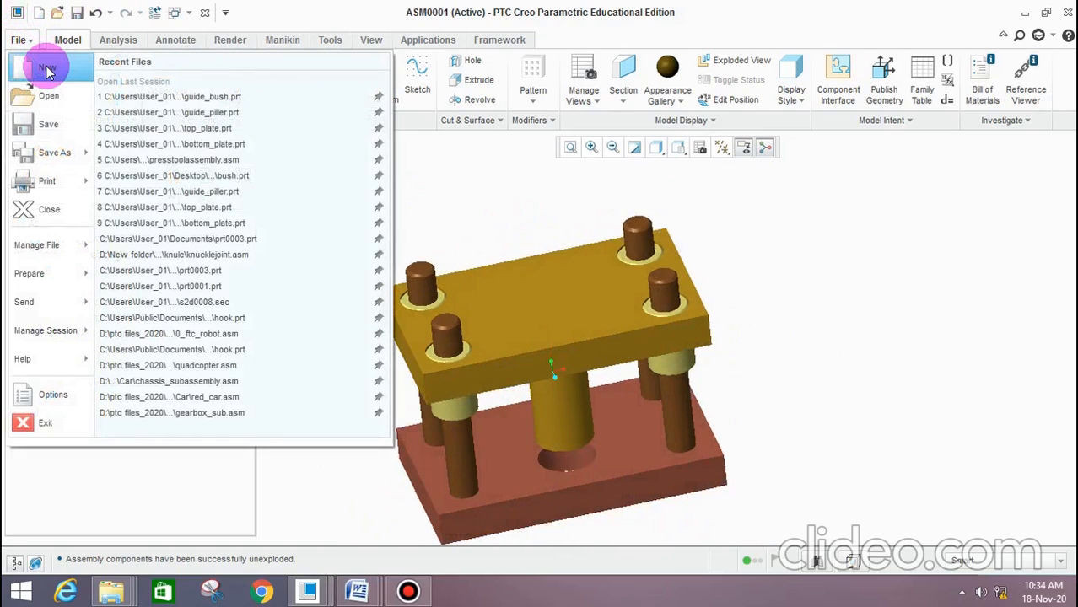
left_click(47, 72)
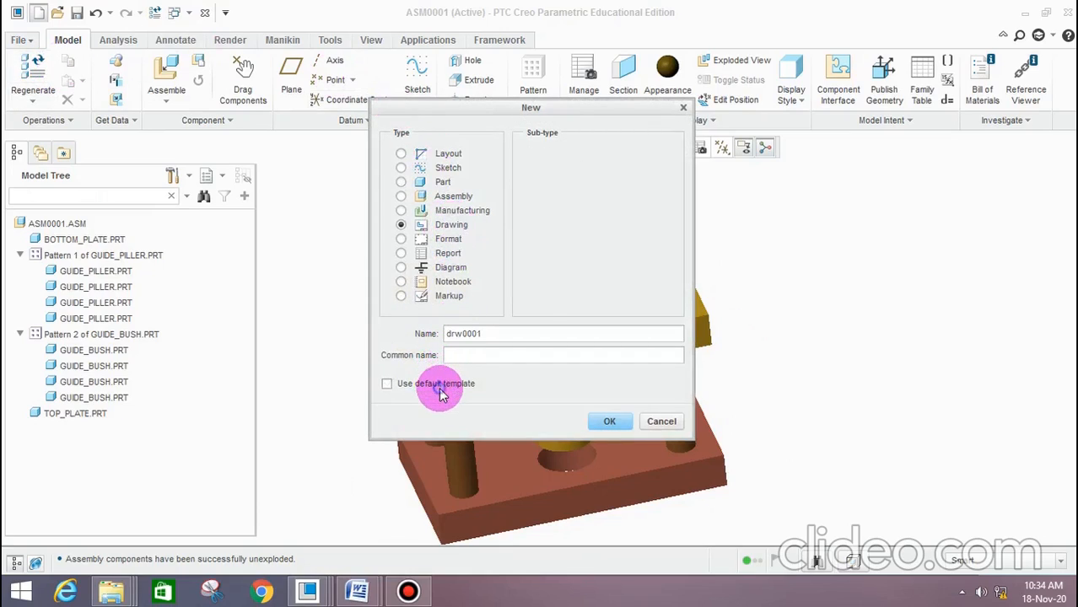
left_click(610, 422)
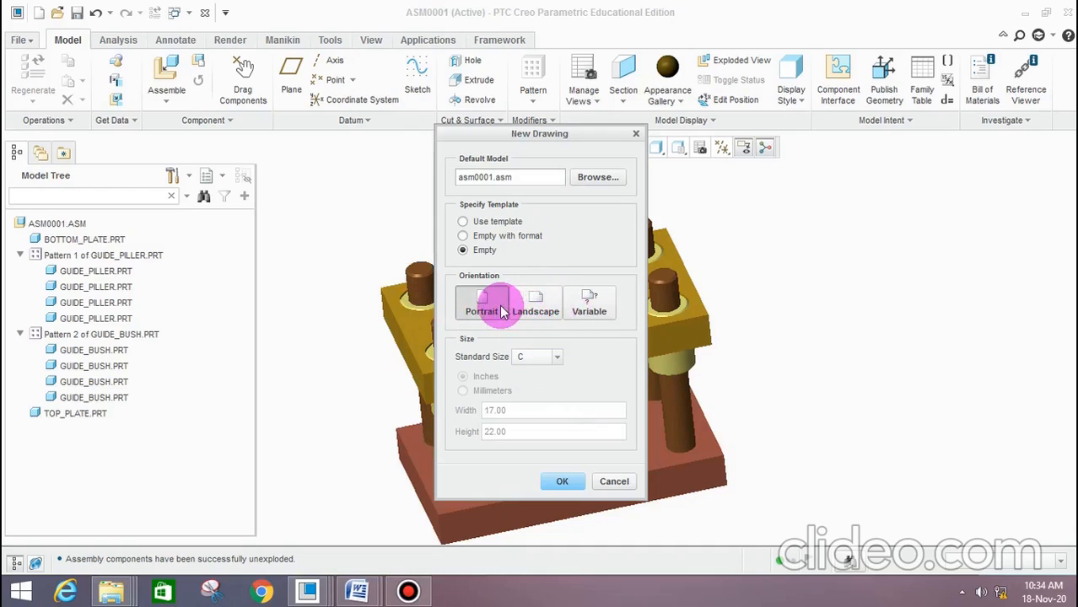
left_click(557, 484)
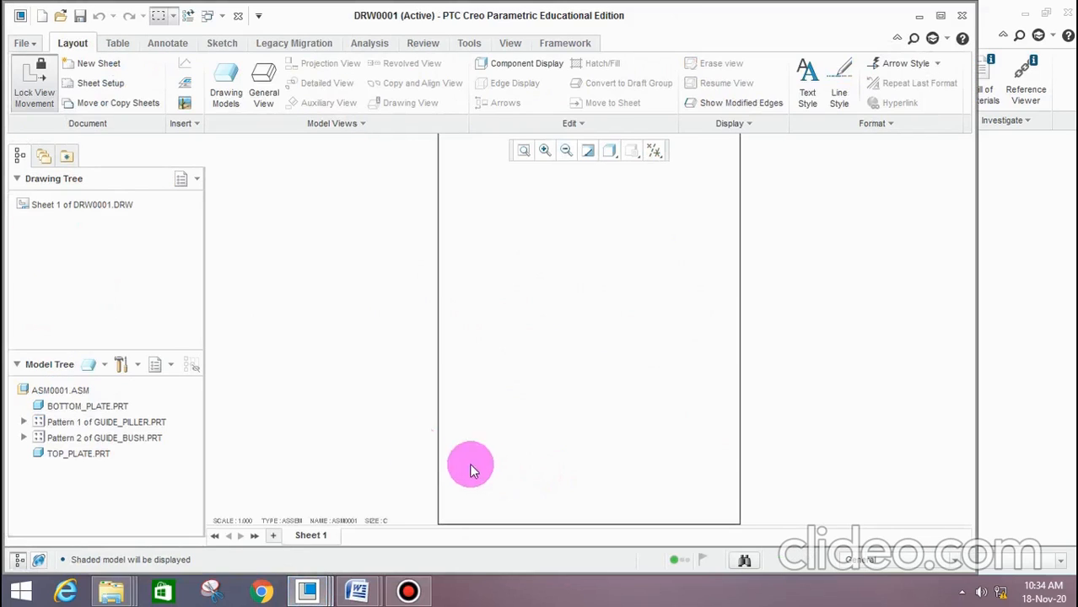
Switch to the Word document to review the bottom plate and top plate detail views, and return to the Creo drawing
scroll(544, 324, "down", 2)
scroll(578, 270, "up", 4)
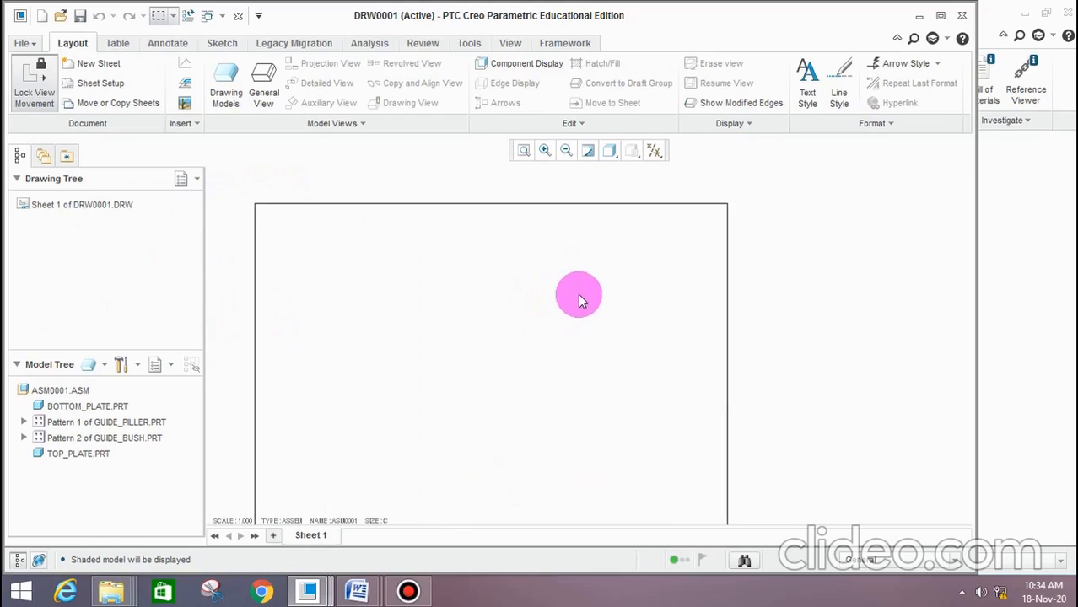
scroll(584, 283, "down", 2)
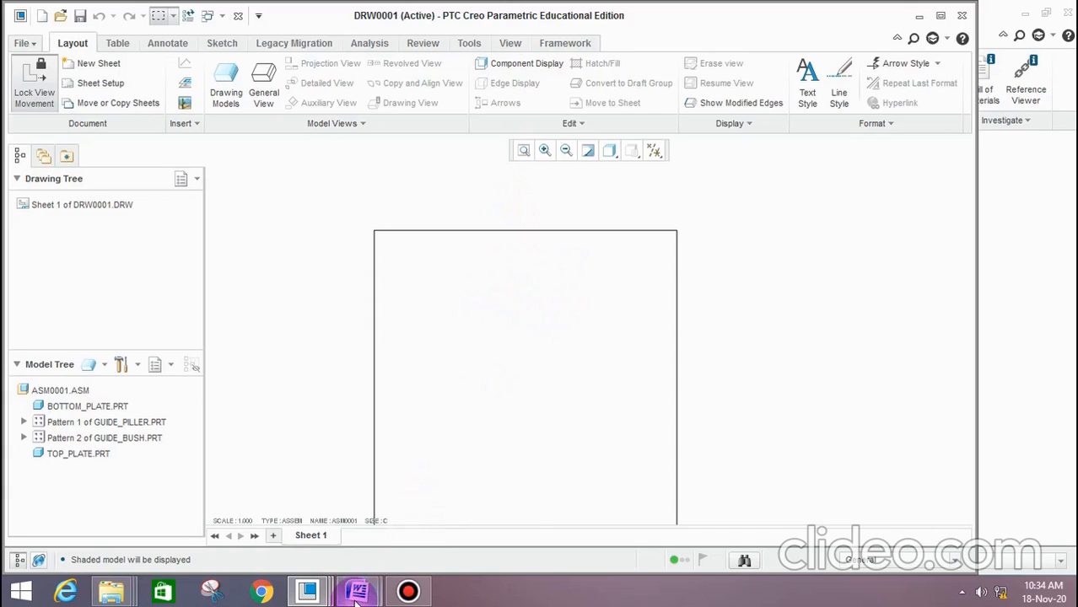
mouse_move(356, 595)
left_click(448, 477)
scroll(500, 337, "up", 3)
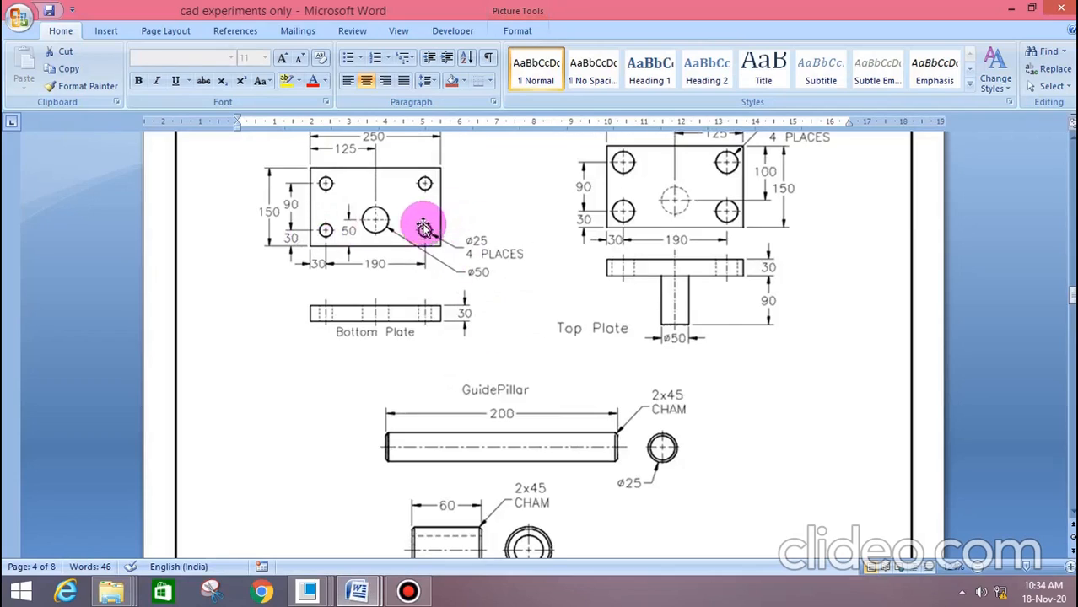
scroll(413, 232, "up", 2)
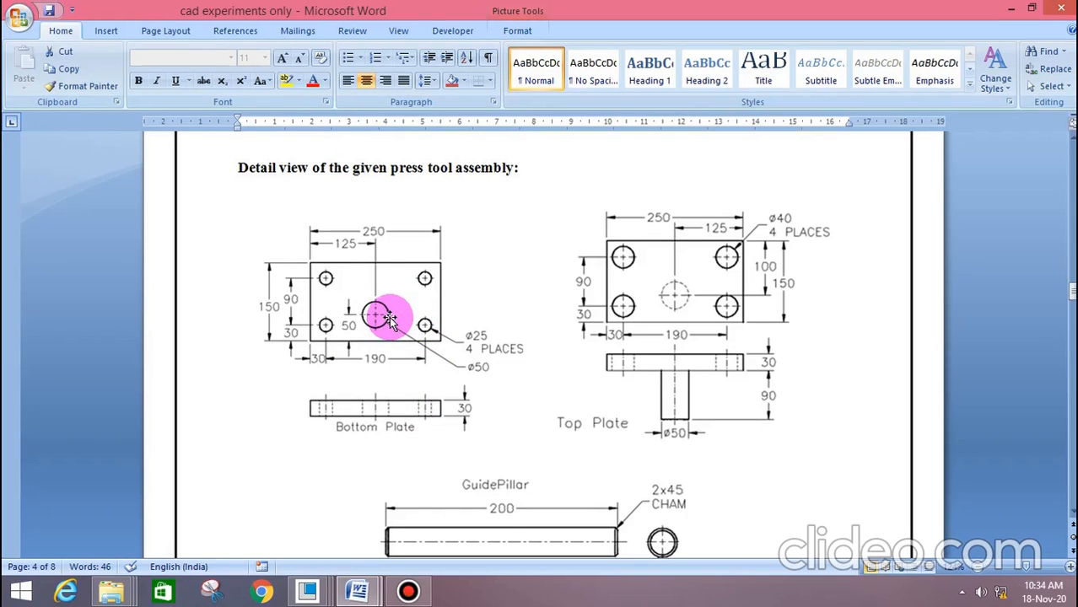
left_click(1011, 8)
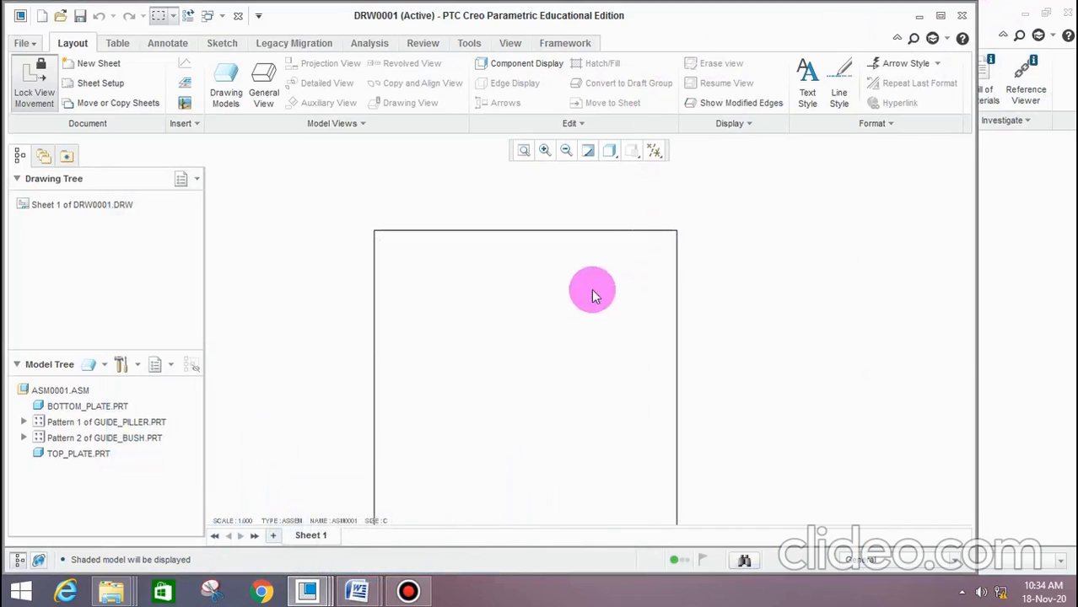
Add bottom_plate.prt to the drawing as a drawing model
left_click(226, 93)
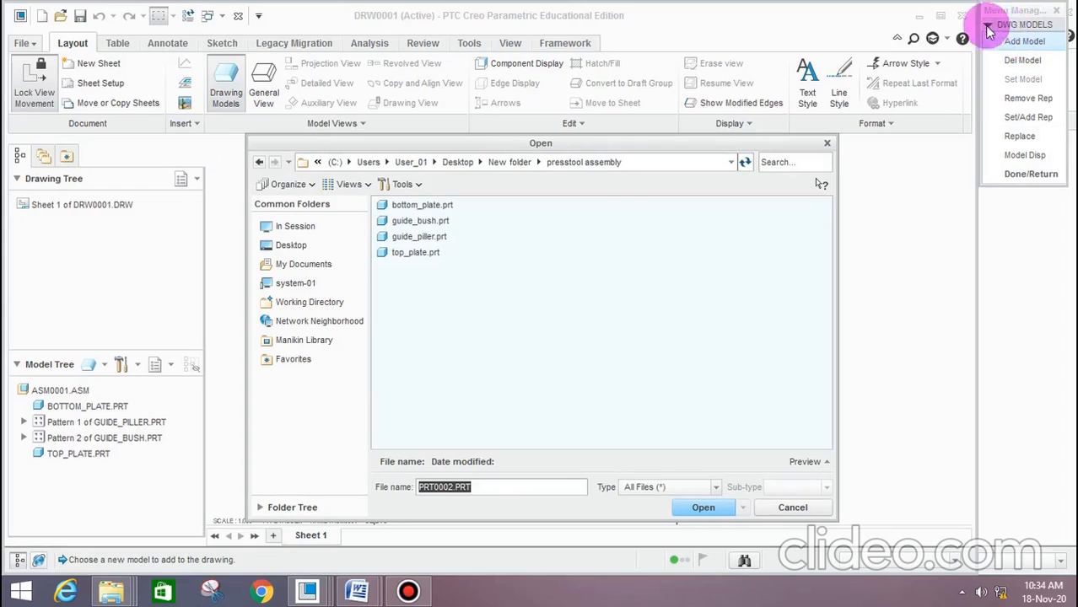
left_click(939, 15)
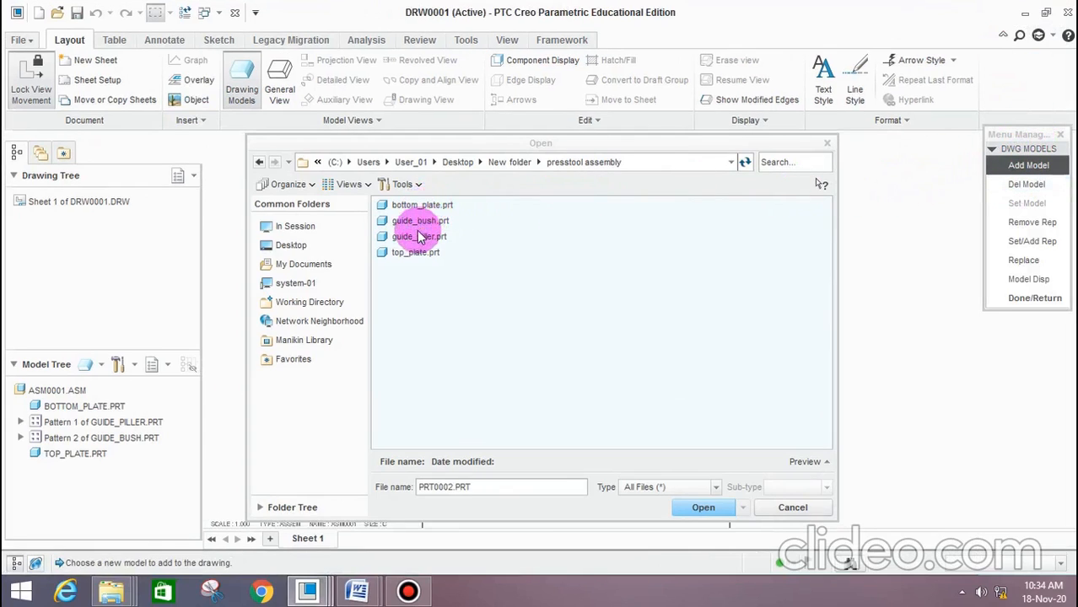
left_click(428, 207)
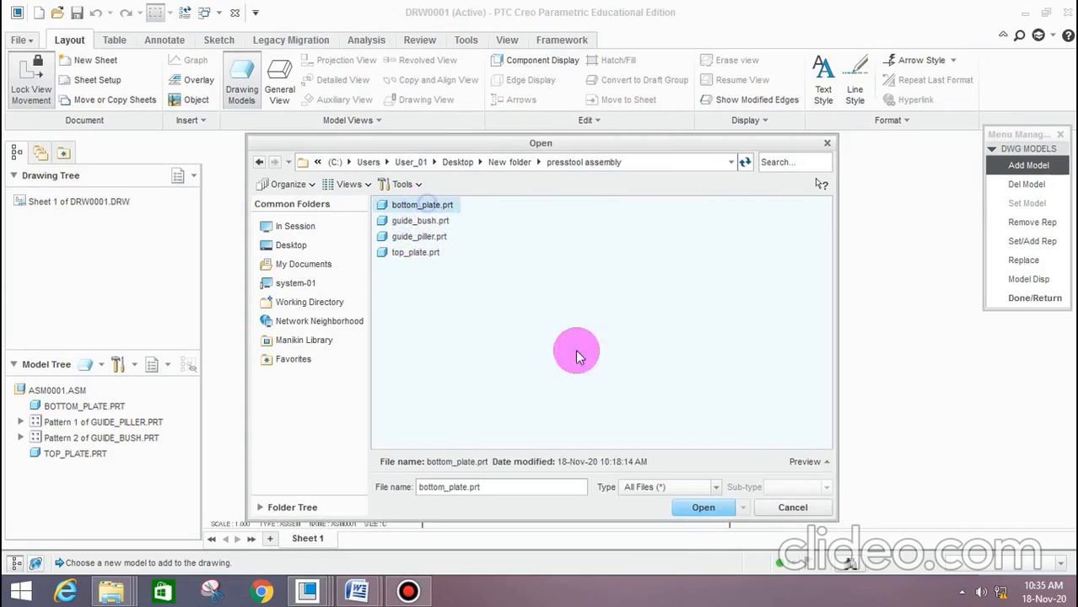
left_click(703, 509)
scroll(671, 311, "up", 2)
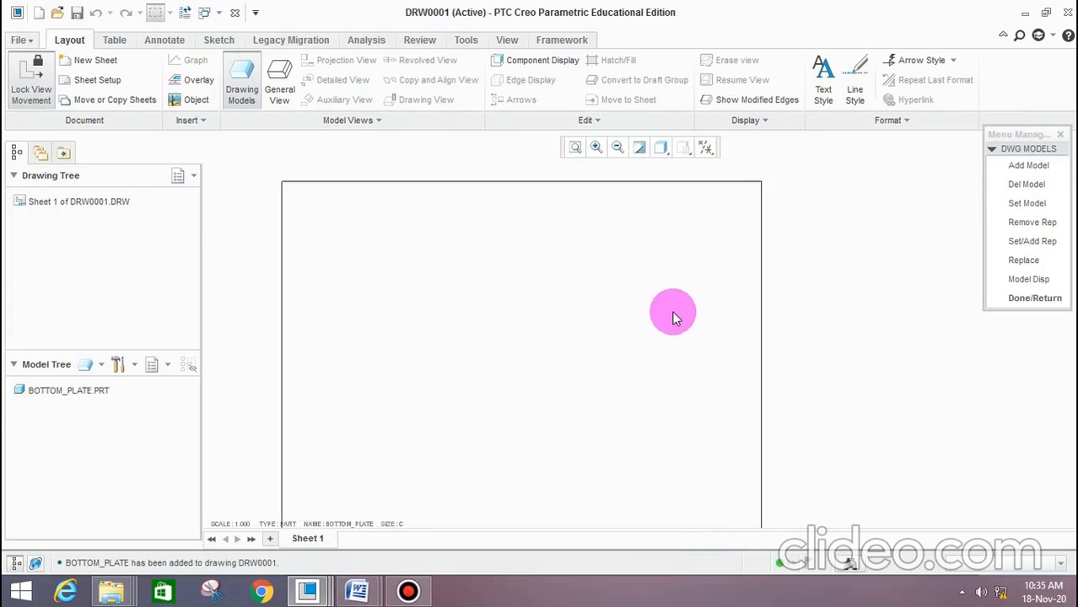
scroll(626, 302, "down", 2)
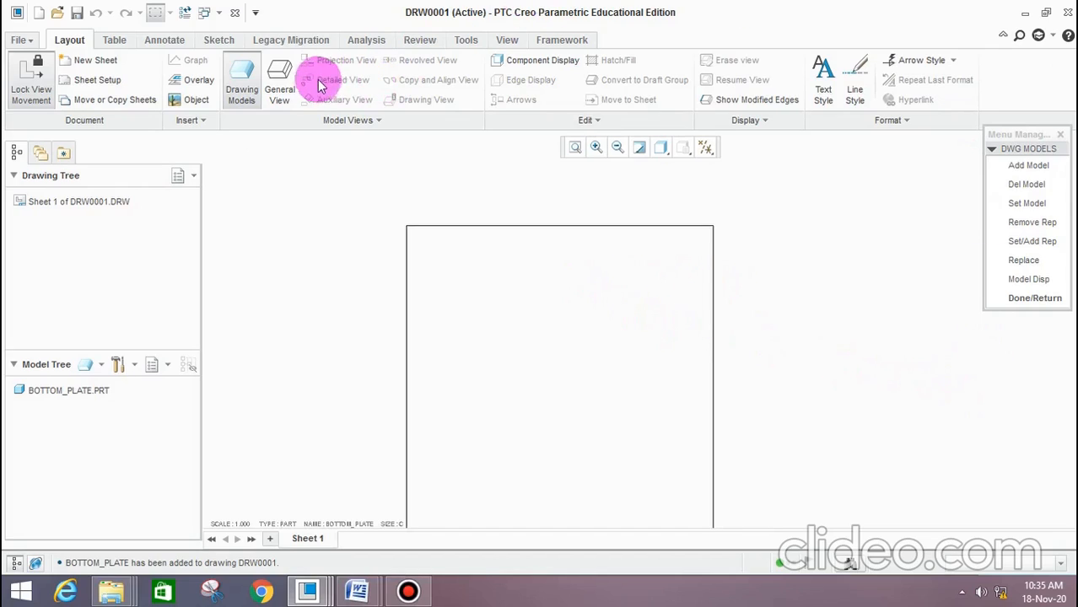
Place a general view of the bottom plate in the sheet's upper-left area, with No Combined State and the TOP orientation
left_click(281, 80)
left_click(552, 400)
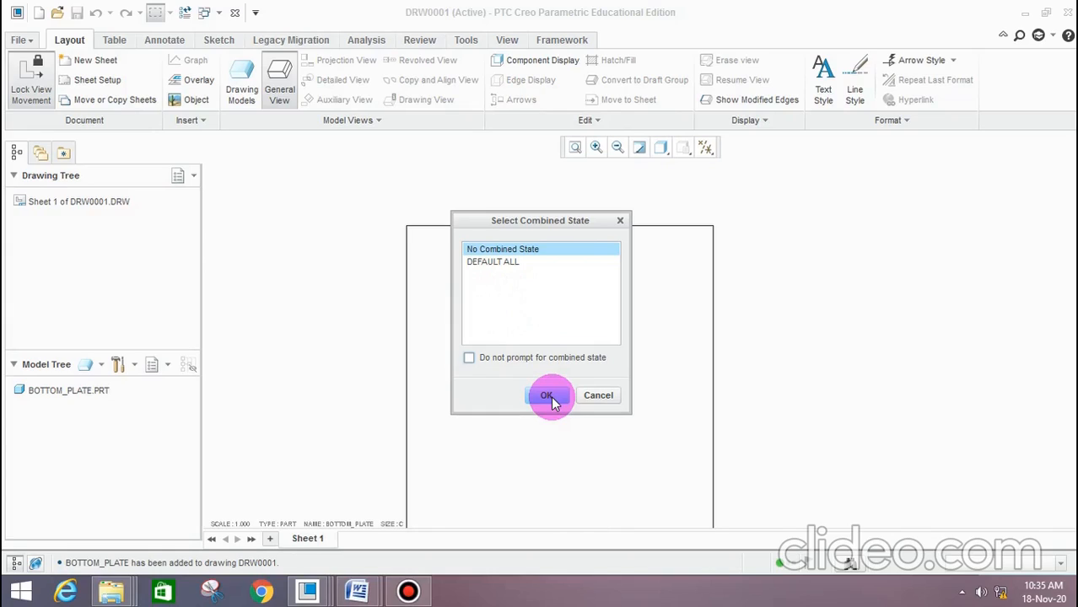
left_click(548, 397)
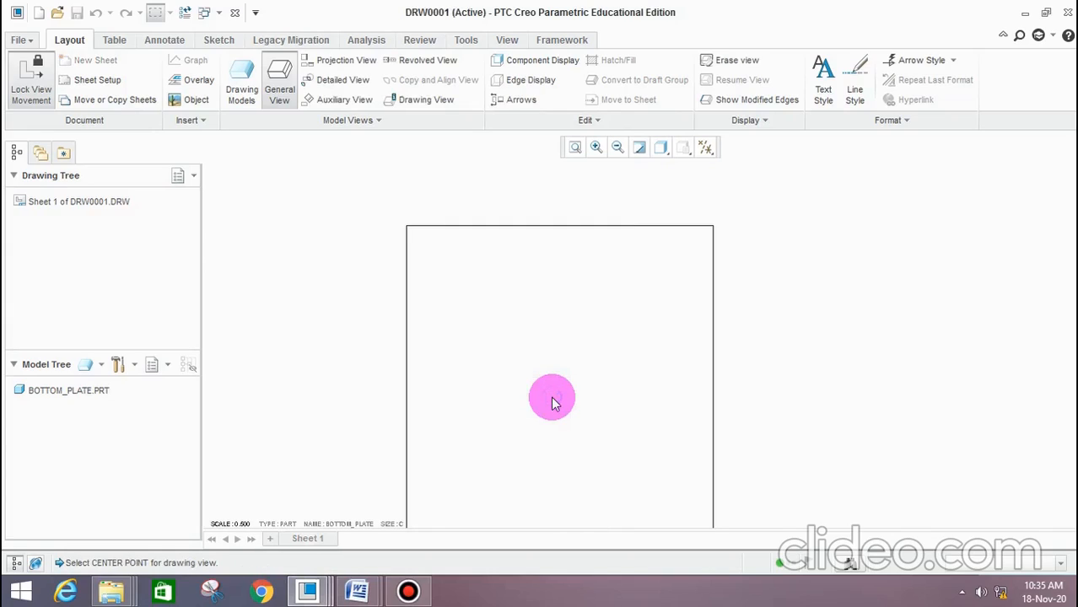
left_click(469, 334)
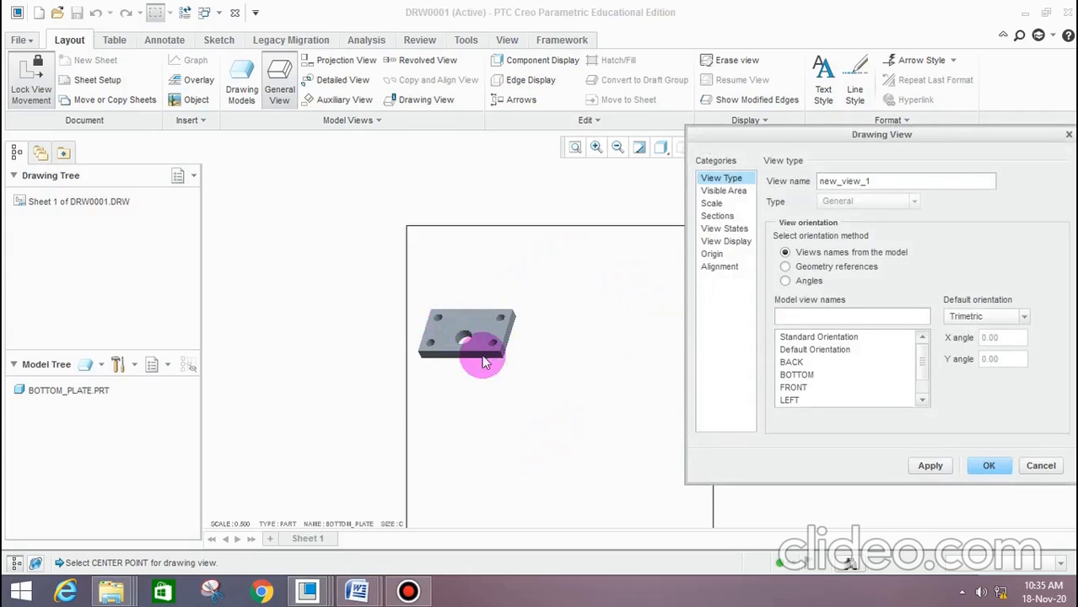
scroll(931, 375, "down", 1)
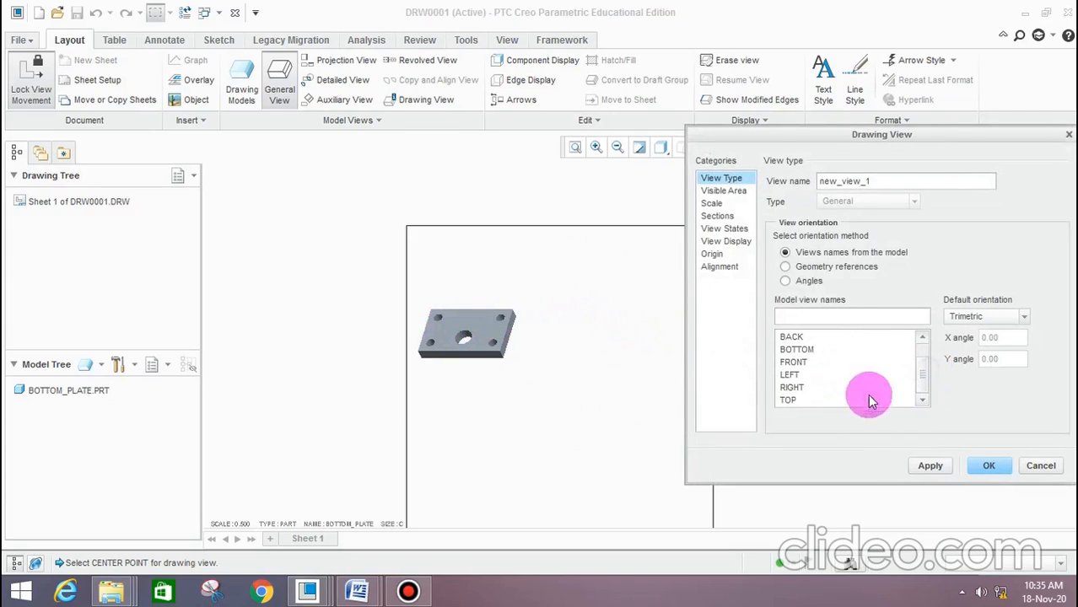
left_click(945, 476)
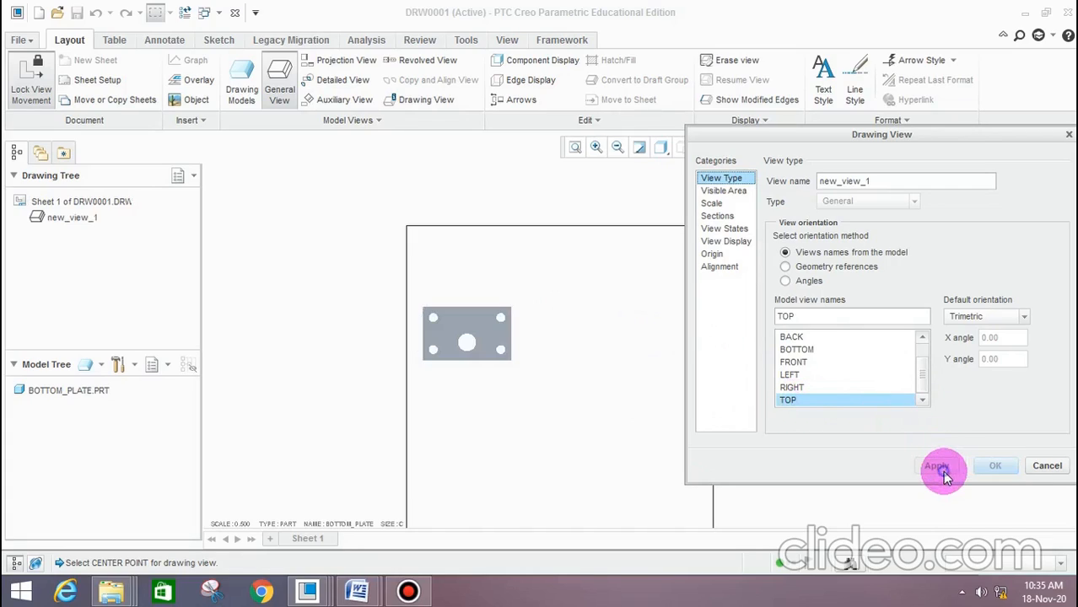
Set the display style of the bottom plate's top view to Wireframe and finish the view's settings
left_click(496, 376)
scroll(502, 327, "up", 3)
scroll(513, 353, "down", 3)
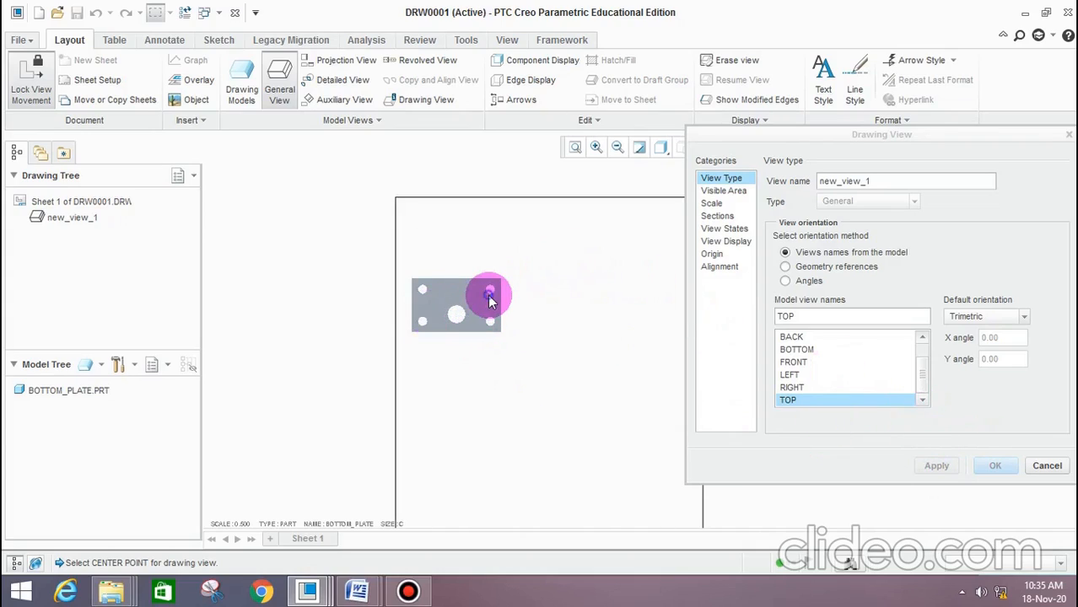
left_click(736, 242)
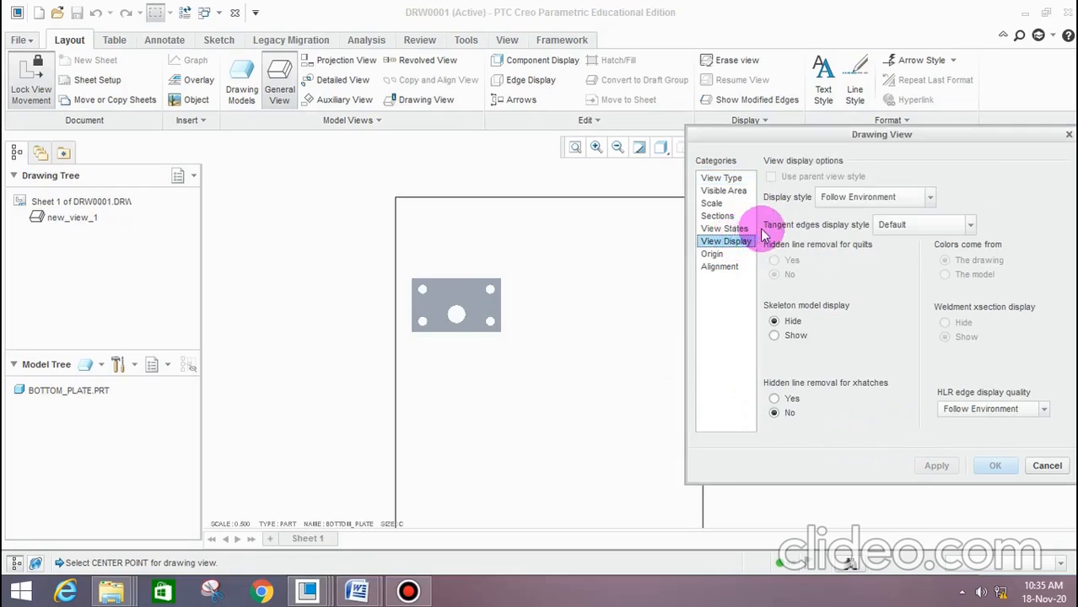
left_click(842, 199)
left_click(852, 234)
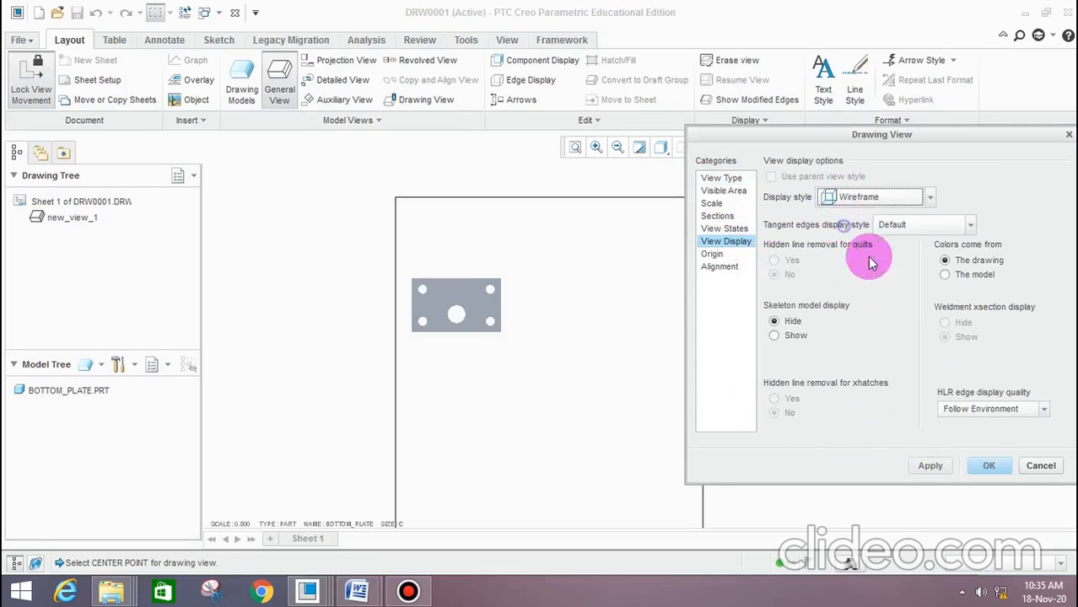
left_click(931, 466)
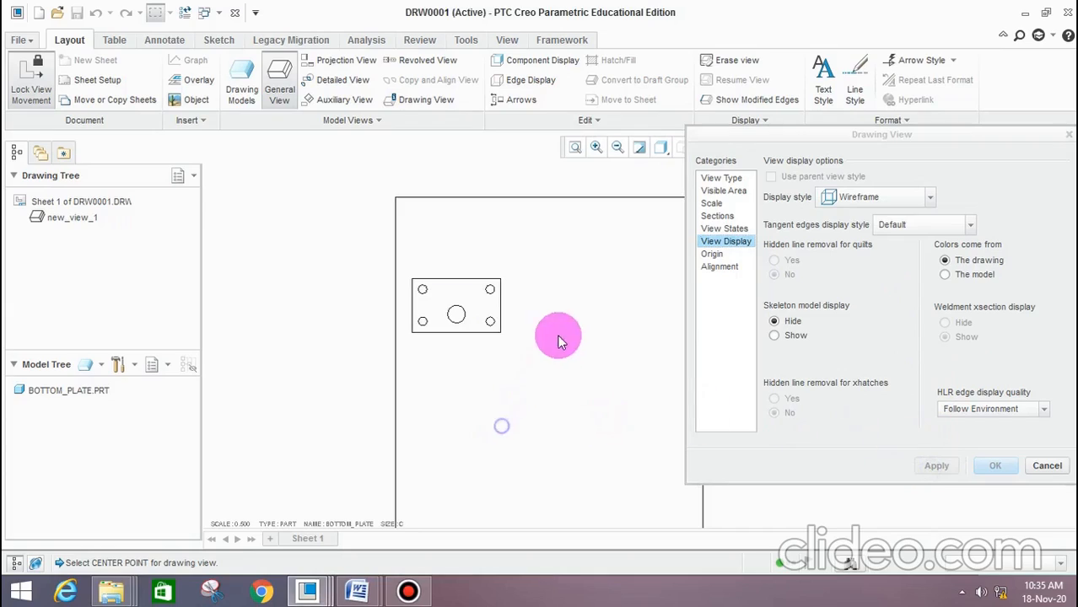
left_click(1048, 465)
Create a projection view of the bottom plate directly below its top view
left_click(472, 312)
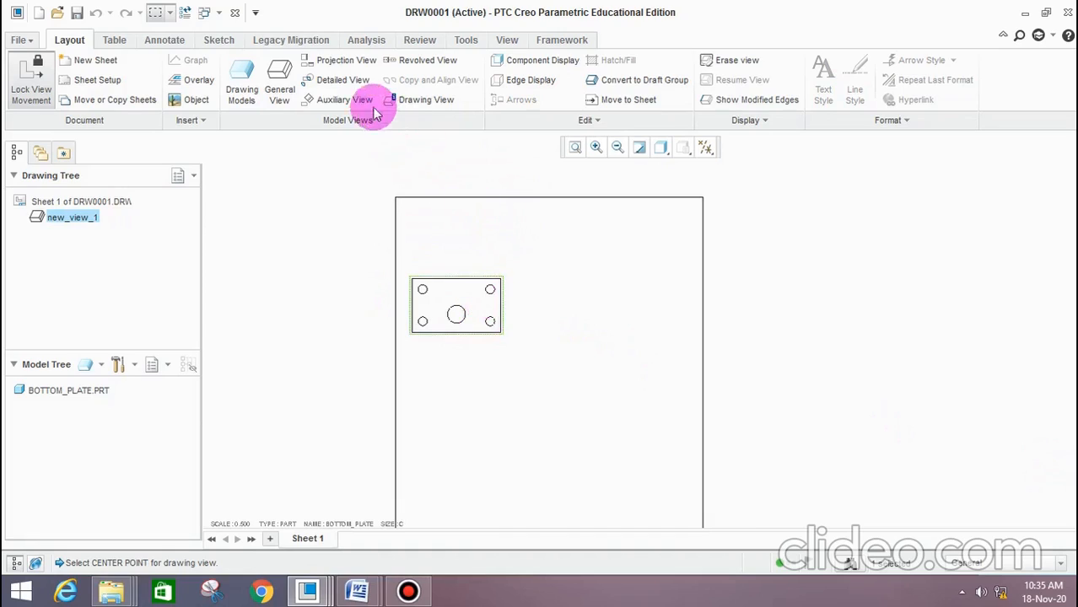
left_click(346, 61)
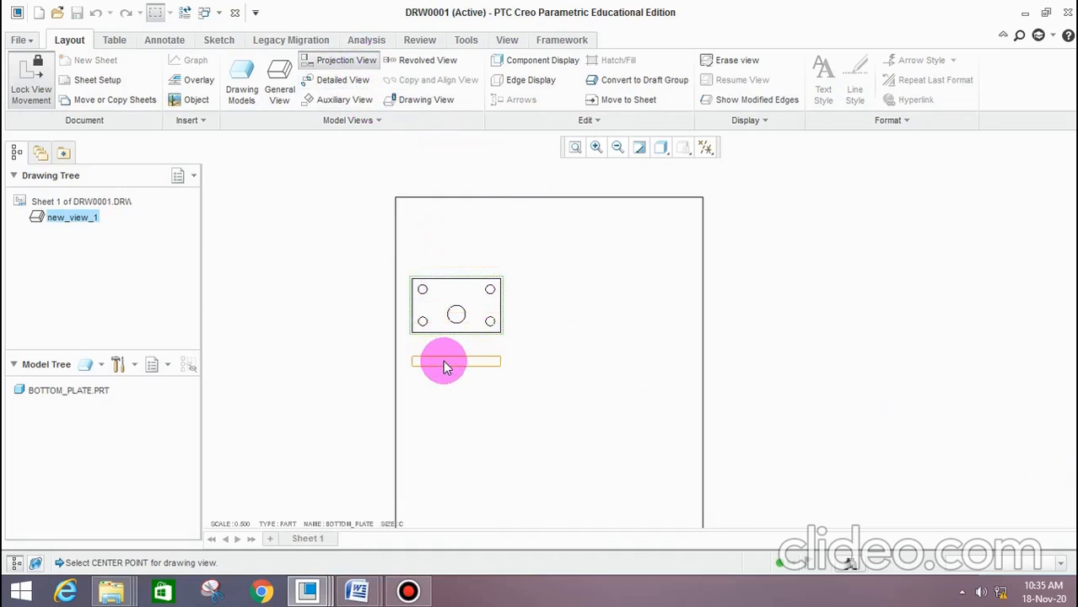
left_click(443, 363)
left_click(557, 374)
Set the display style of the bottom plate's projected view to Wireframe
left_click(474, 363)
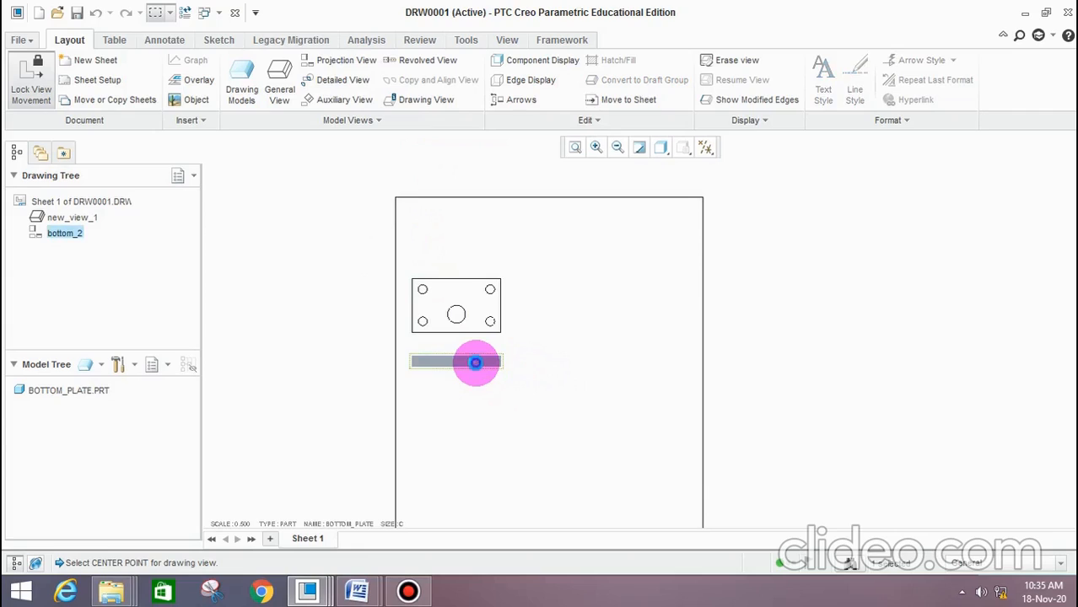
double_click(475, 363)
left_click(727, 240)
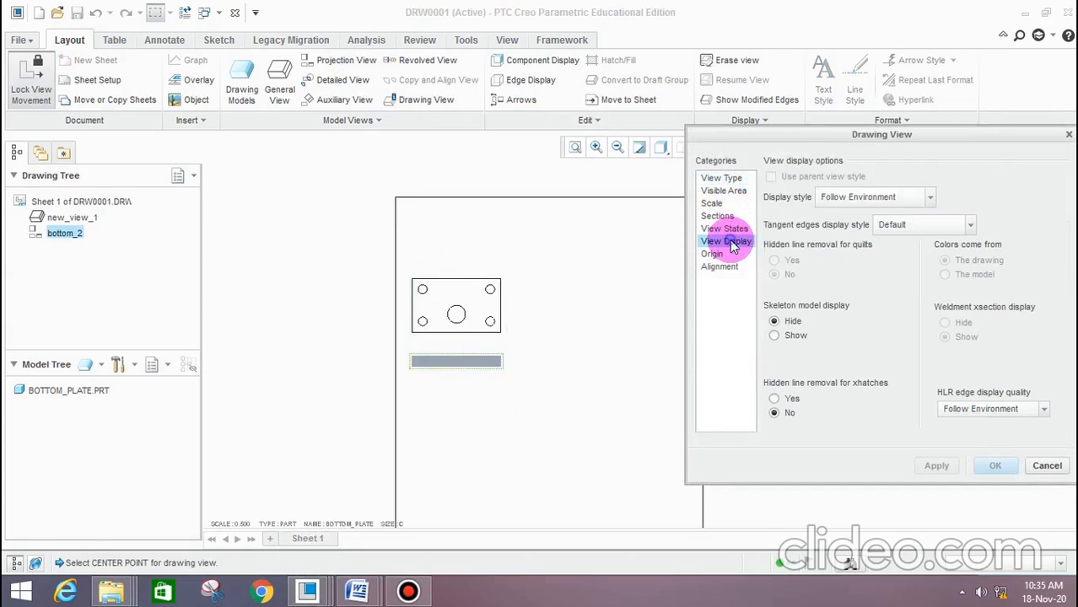
left_click(843, 197)
left_click(844, 235)
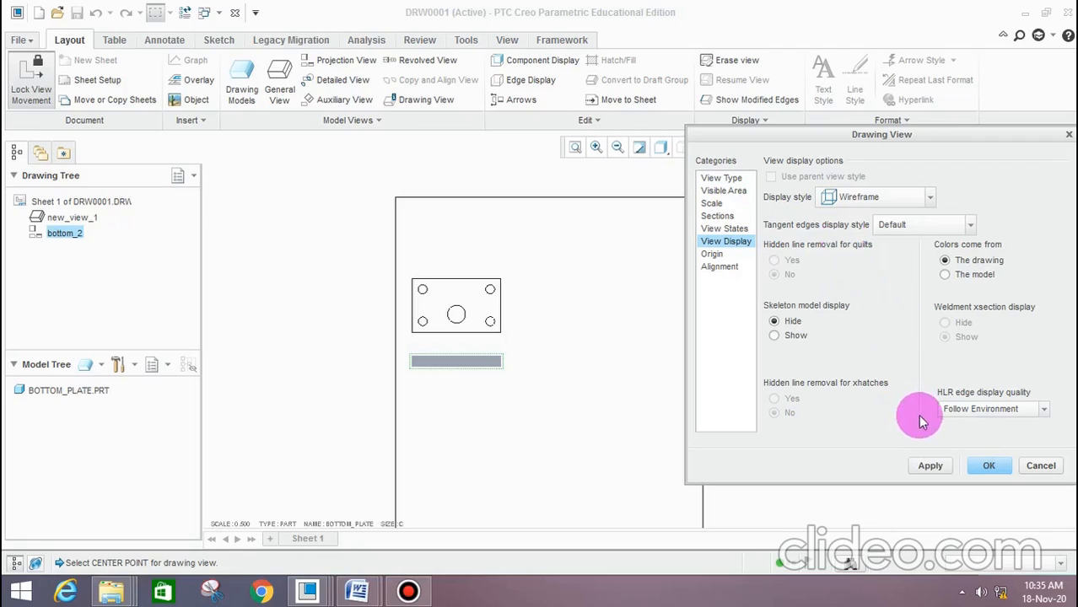
left_click(936, 466)
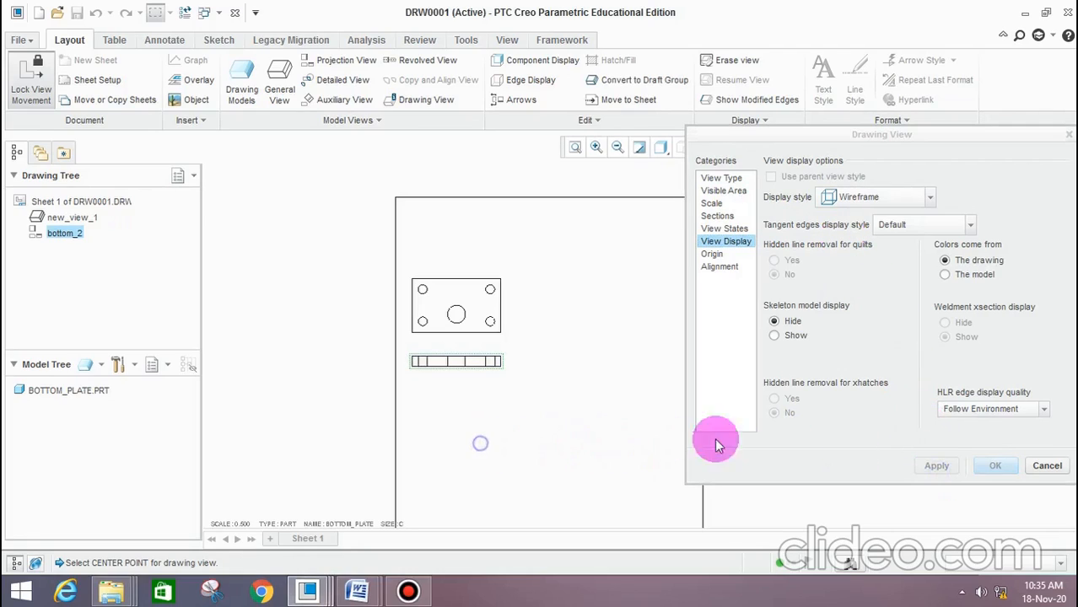
left_click(1047, 466)
Show the model dimensions 250, 150, 50, both 30s, Ø50 and Ø25 on the bottom plate's top view
scroll(474, 315, "up", 3)
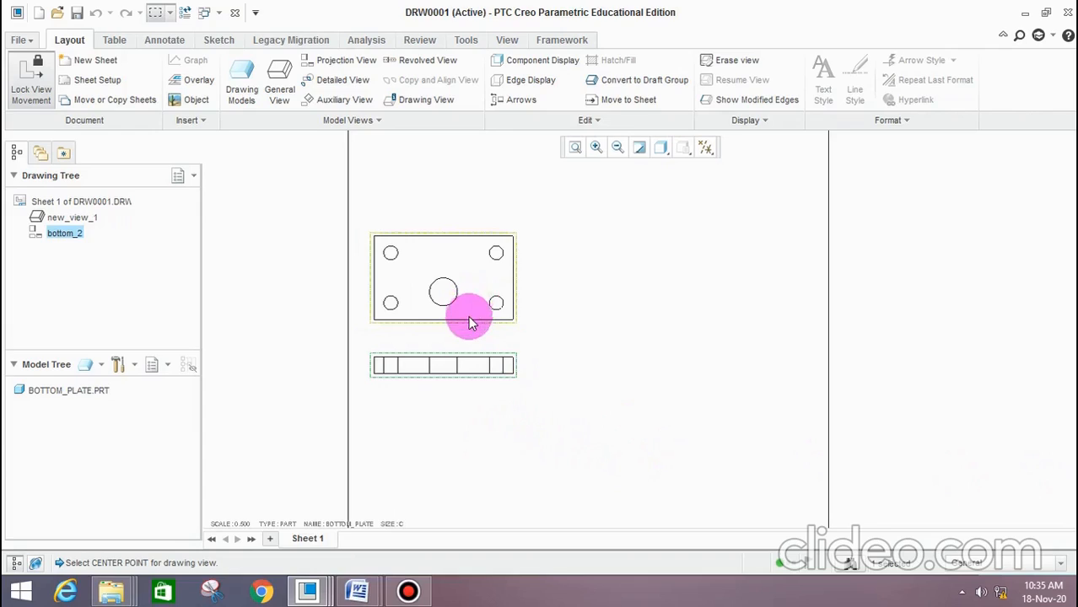
left_click(471, 270)
scroll(489, 319, "down", 3)
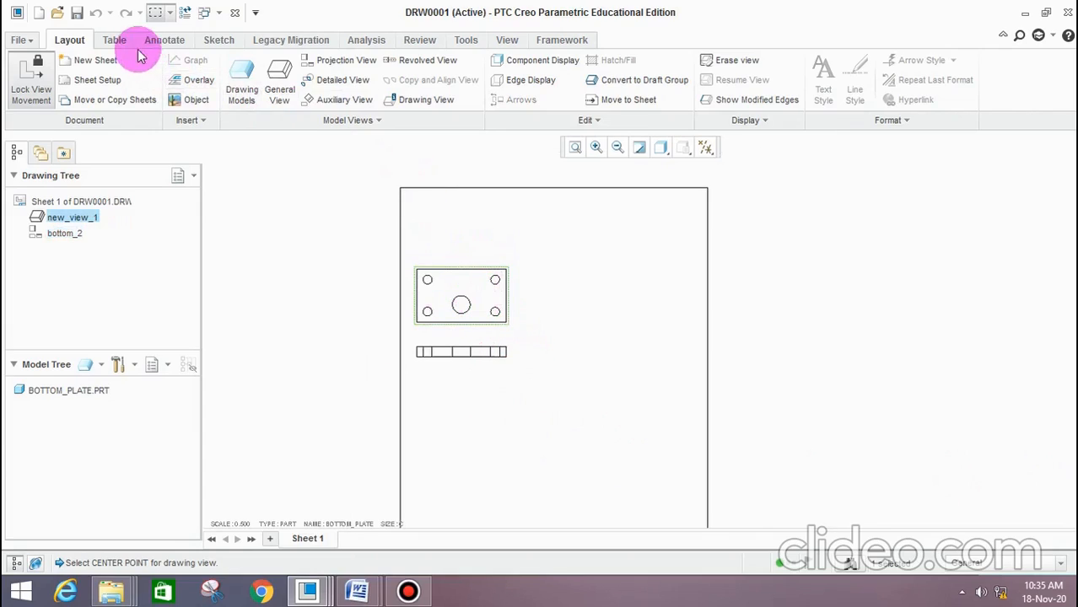
left_click(162, 41)
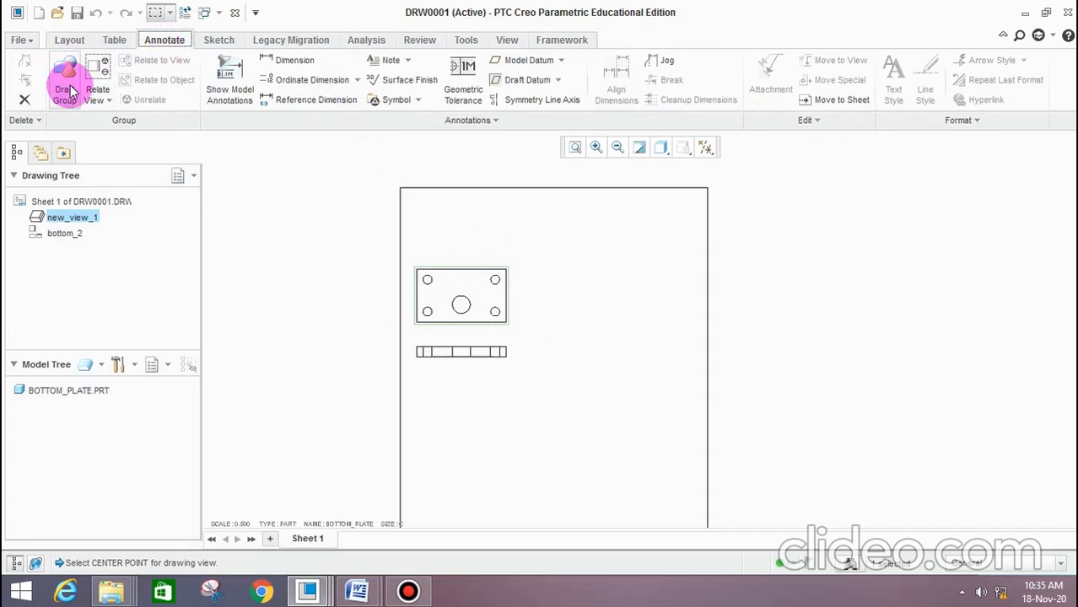
left_click(235, 80)
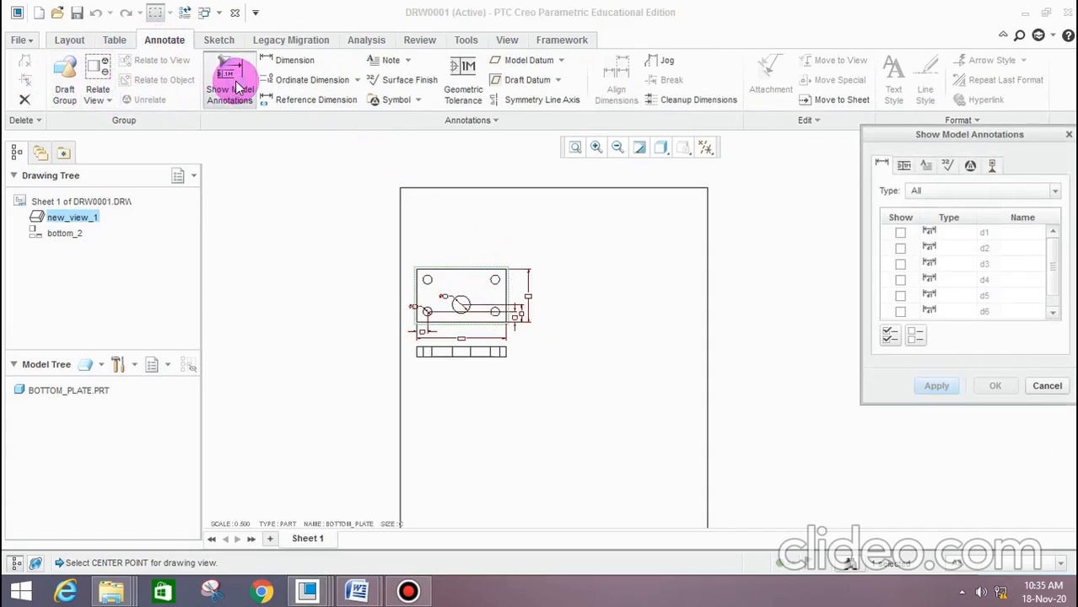
scroll(754, 360, "down", 2)
scroll(540, 309, "up", 1)
scroll(338, 318, "down", 3)
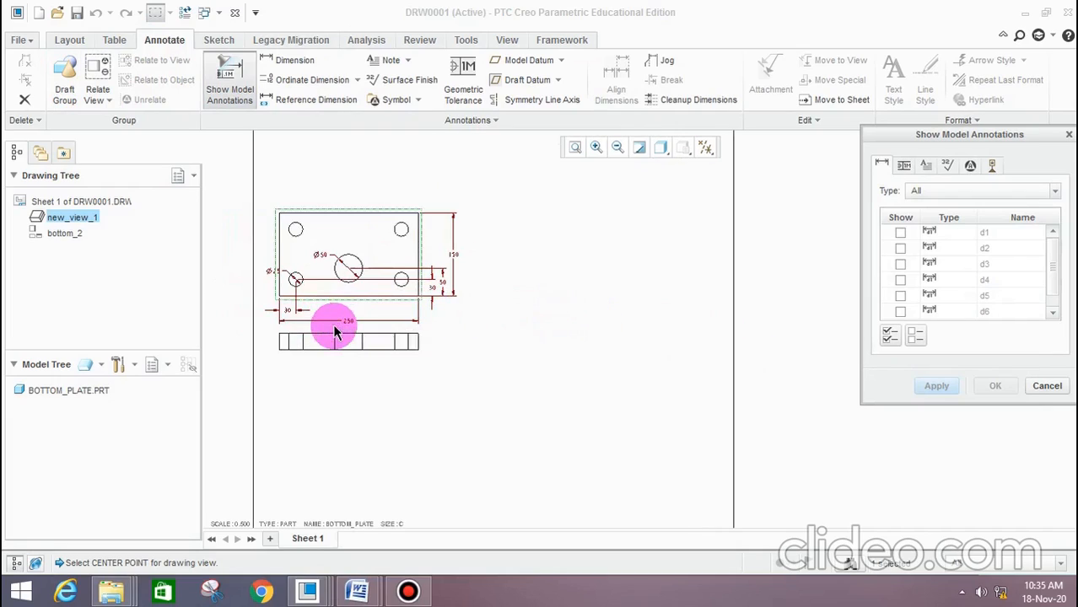
scroll(375, 318, "up", 1)
scroll(388, 316, "down", 2)
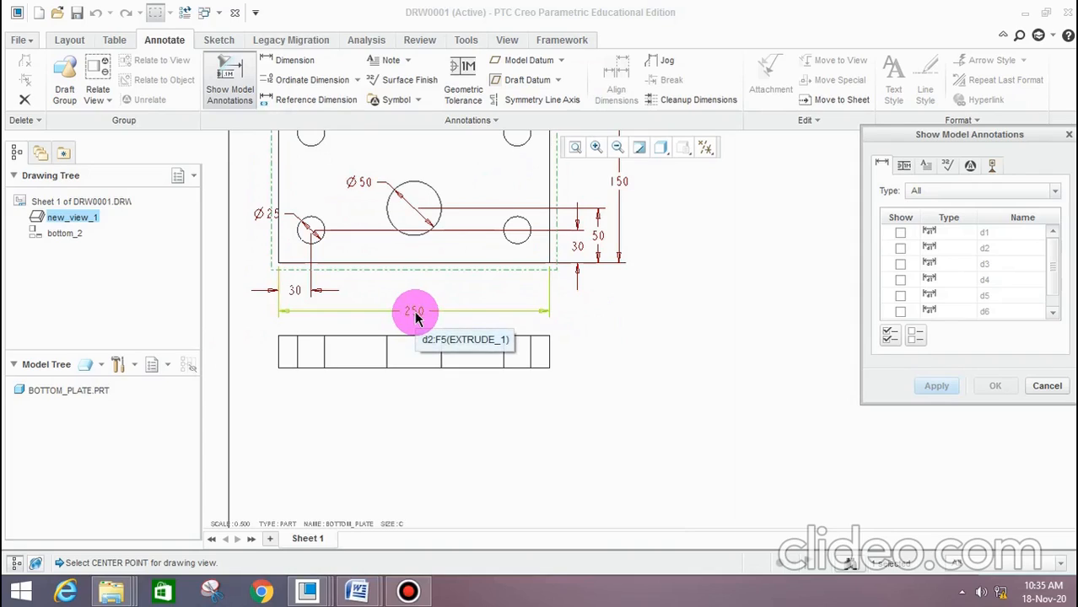
left_click(414, 313)
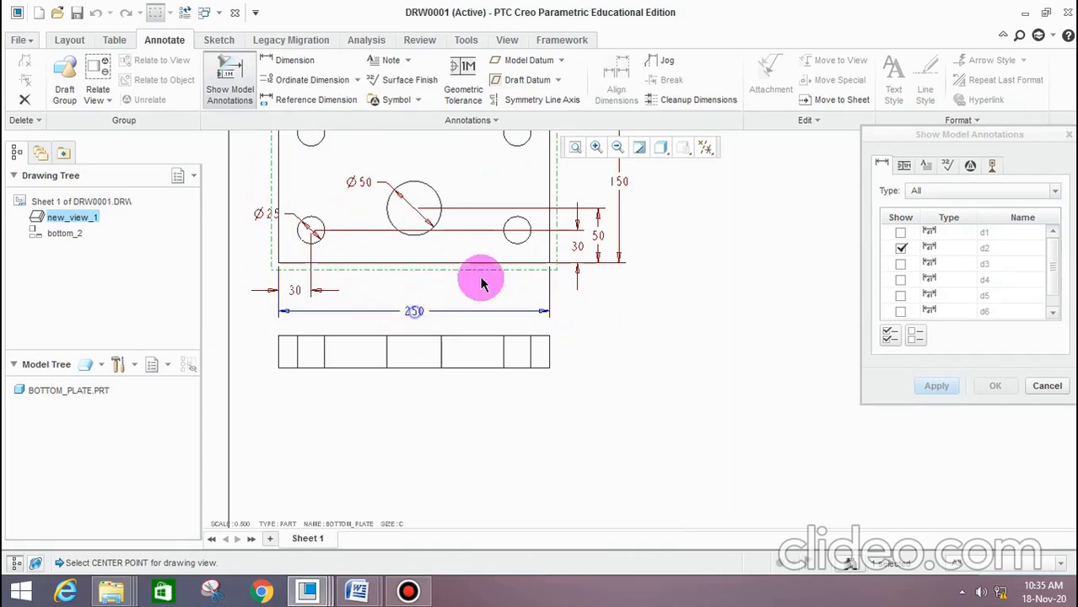
left_click(616, 187)
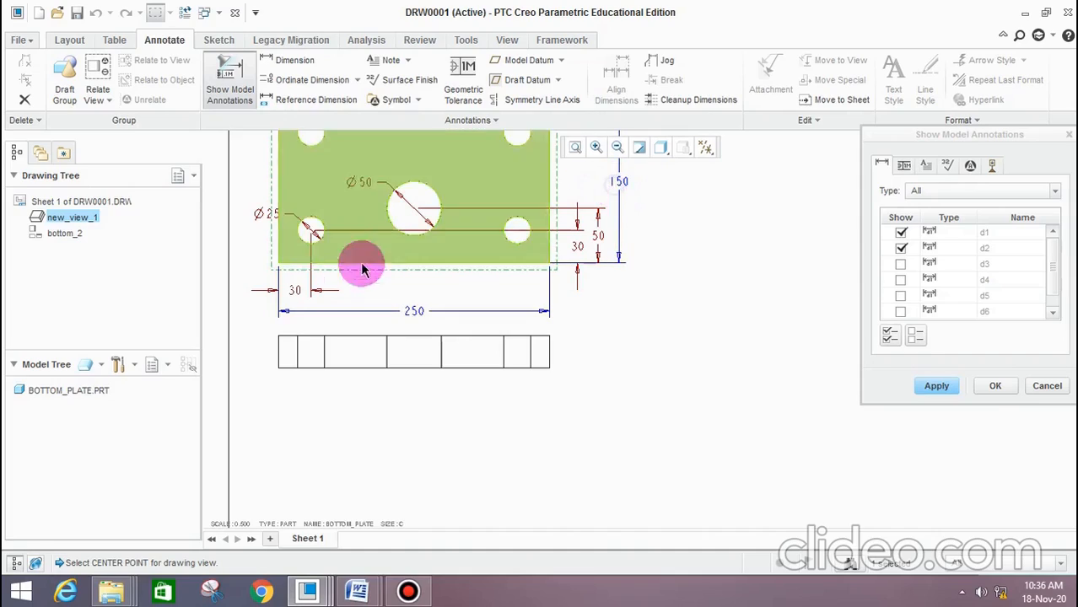
left_click(302, 293)
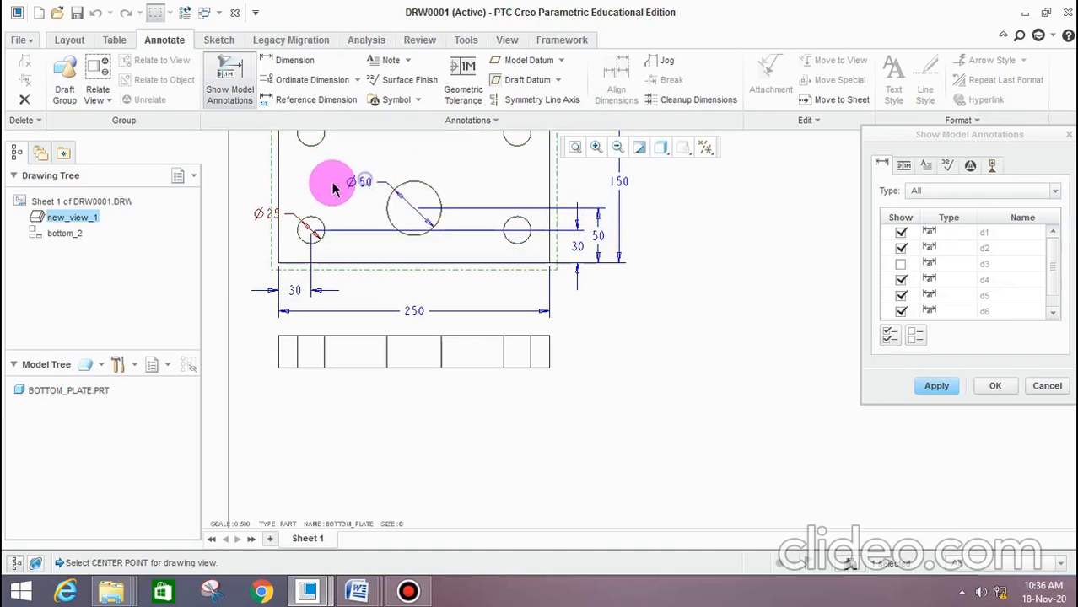
left_click(262, 214)
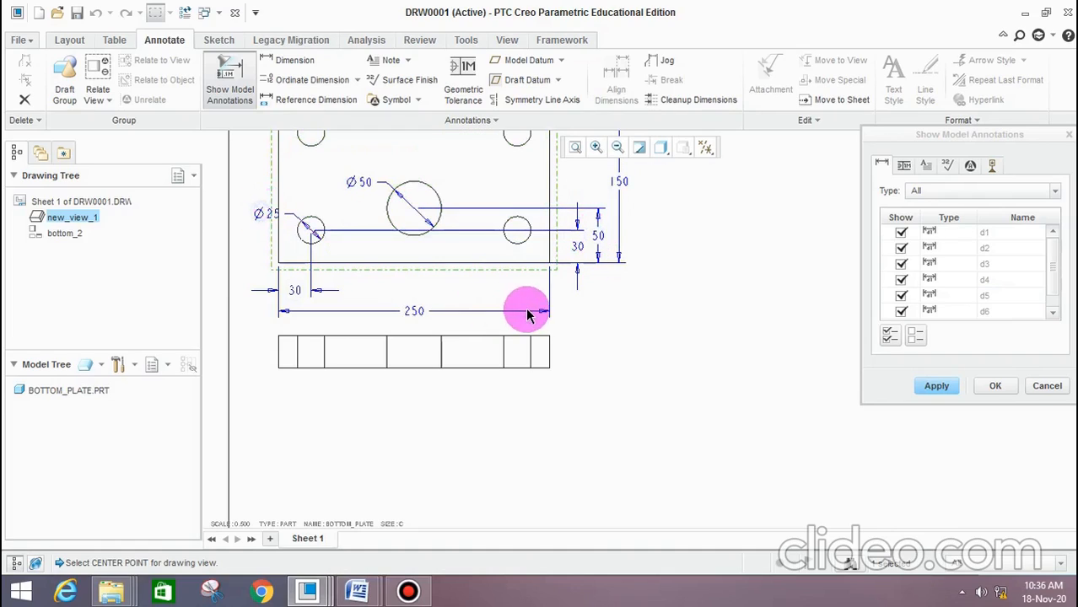
scroll(528, 310, "up", 3)
scroll(486, 251, "down", 2)
left_click(937, 387)
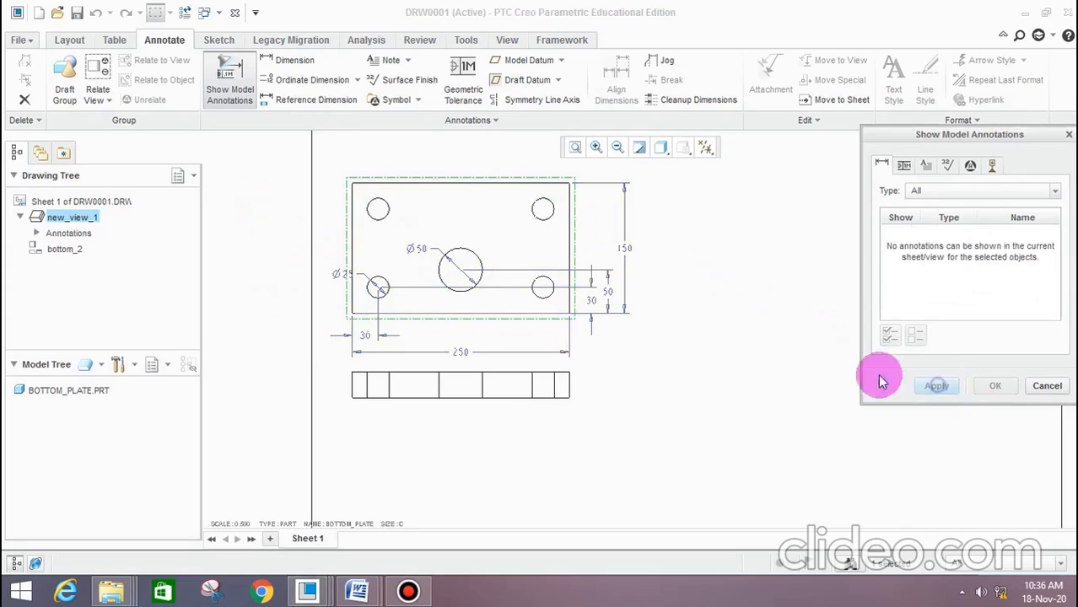
left_click(1045, 385)
Move the lower-left hole's vertical 30 dimension from the right of the plate to the left of its top view
scroll(520, 353, "down", 3)
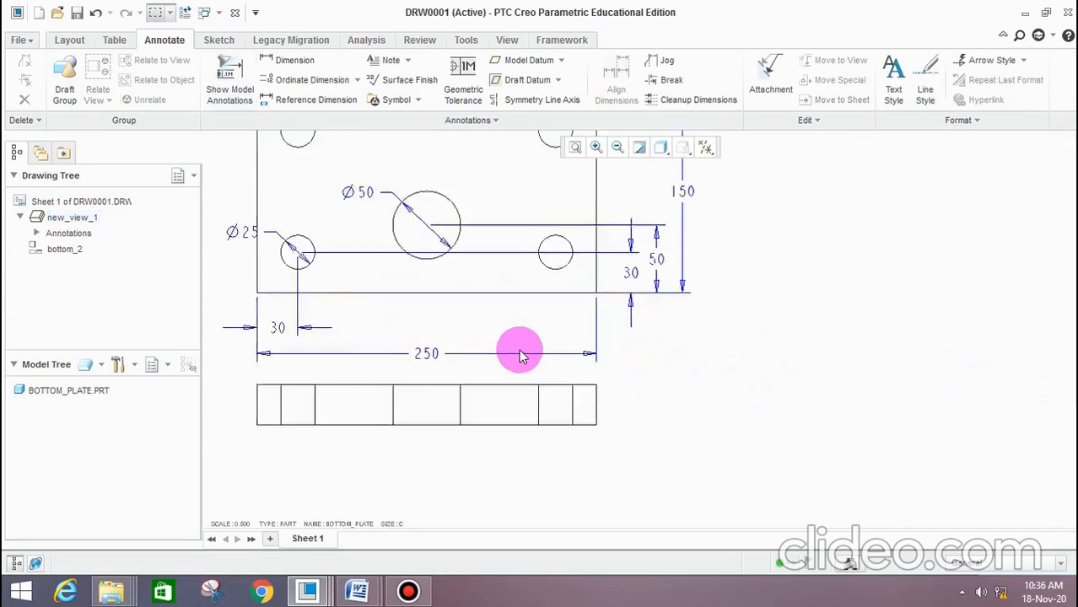
scroll(634, 266, "up", 1)
left_click_drag(637, 264, 222, 264)
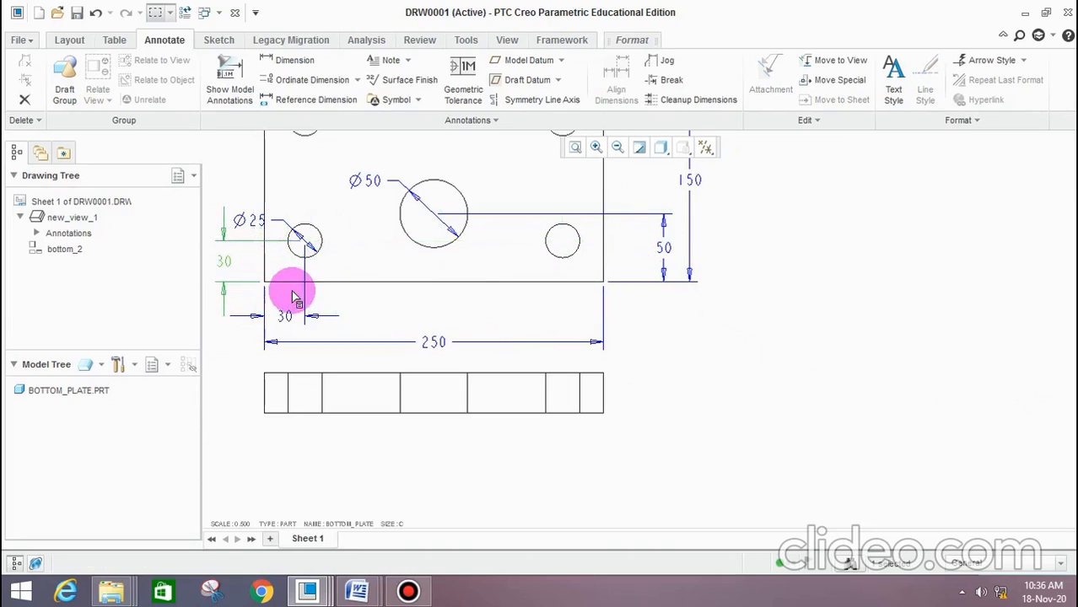
left_click(364, 221)
scroll(416, 232, "up", 3)
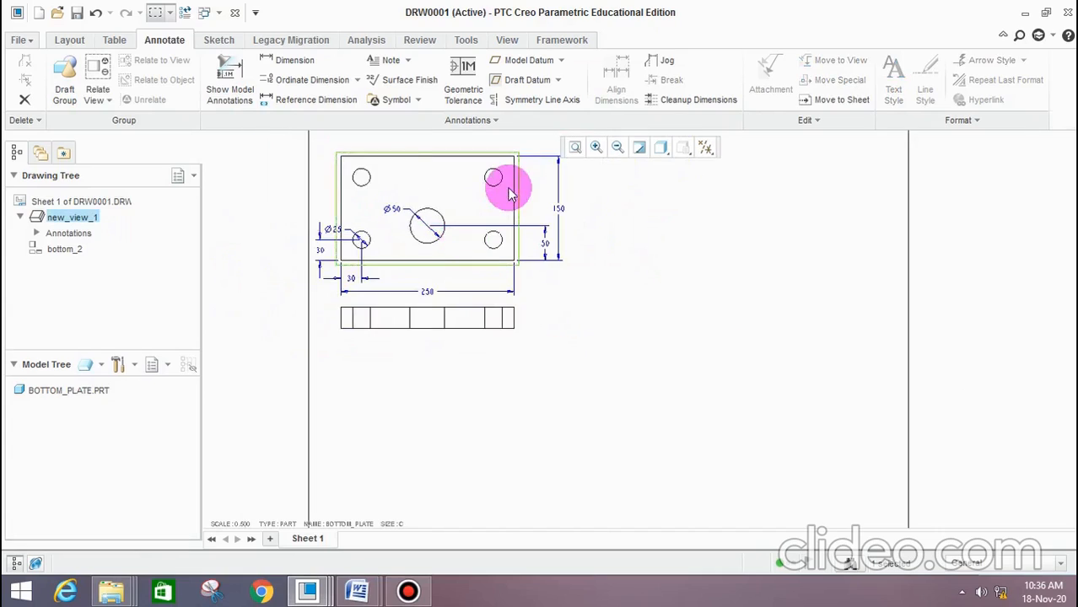
scroll(514, 188, "down", 3)
scroll(573, 277, "up", 3)
scroll(510, 257, "down", 2)
scroll(473, 295, "up", 2)
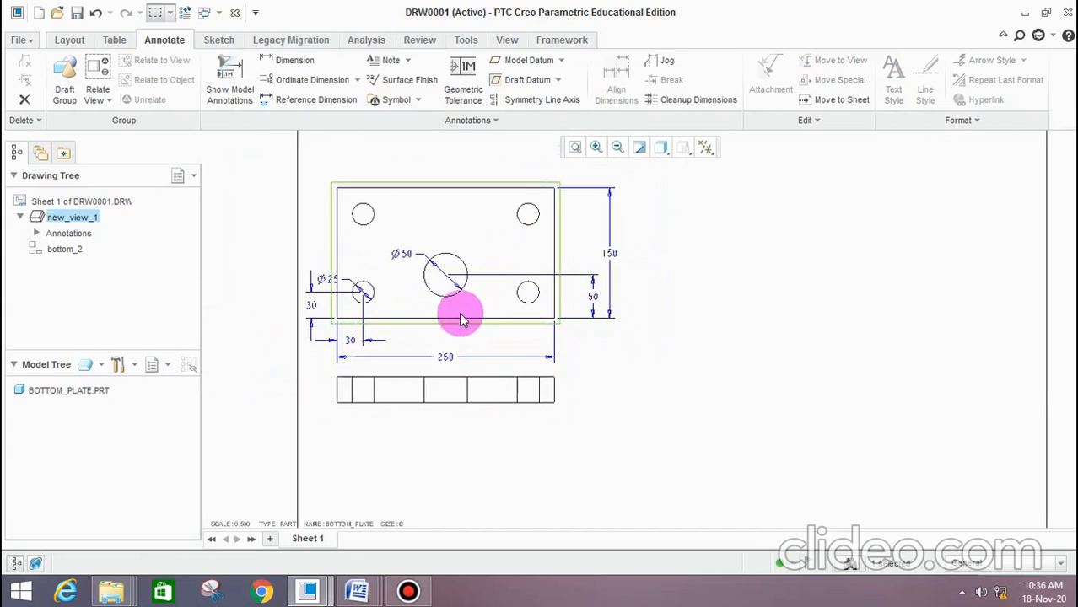
Dimension the horizontal centre distance between the two upper holes, placing the dimension above the bottom plate's top view
scroll(439, 308, "down", 2)
scroll(392, 253, "up", 2)
scroll(396, 221, "down", 3)
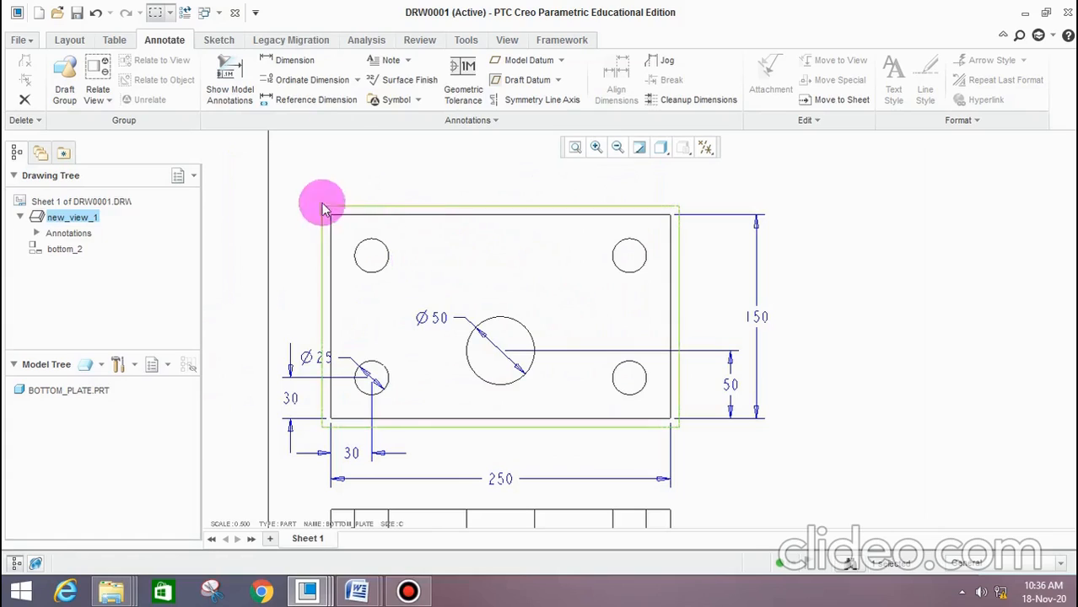
left_click(297, 63)
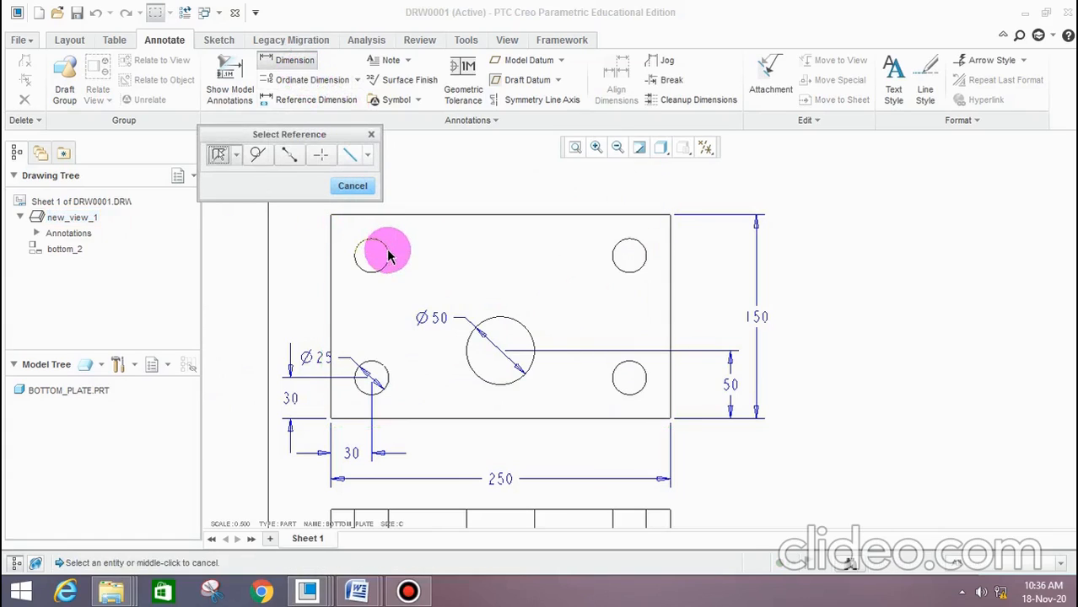
left_click(386, 258)
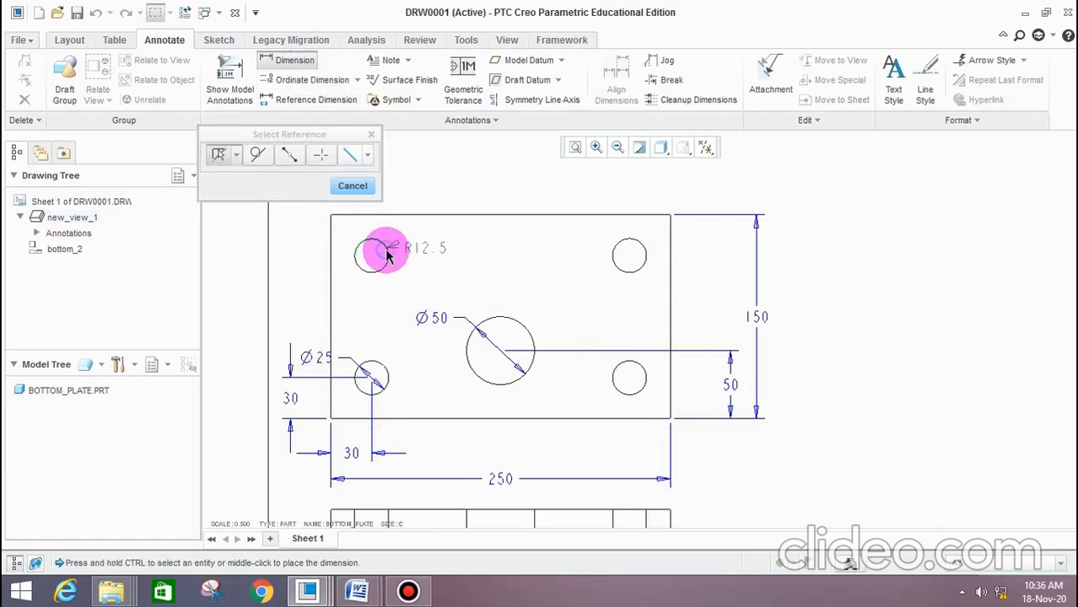
left_click(628, 248)
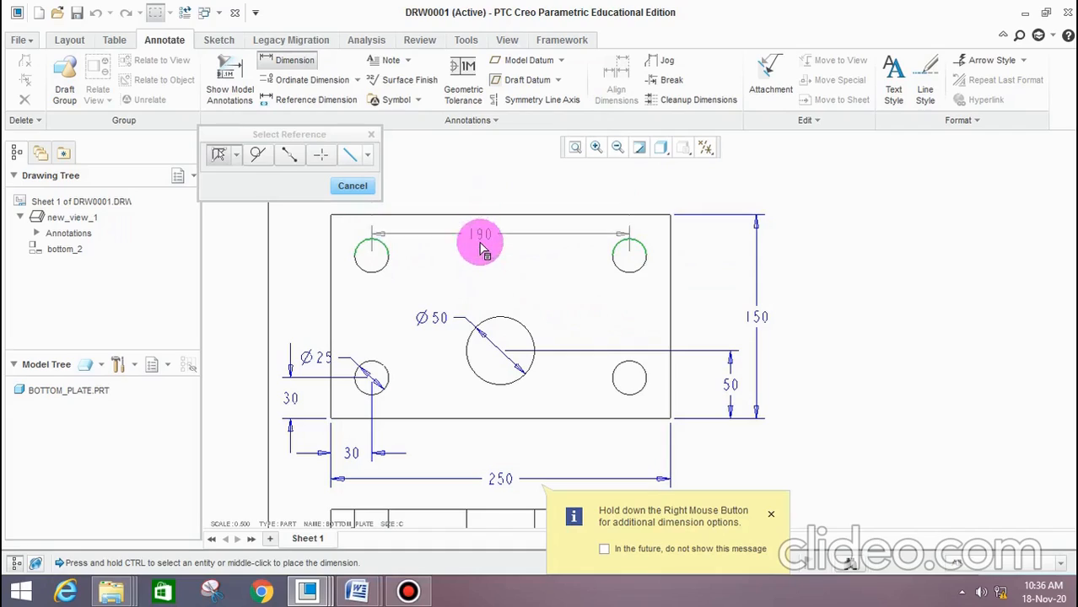
middle_click(477, 227)
middle_click(478, 185)
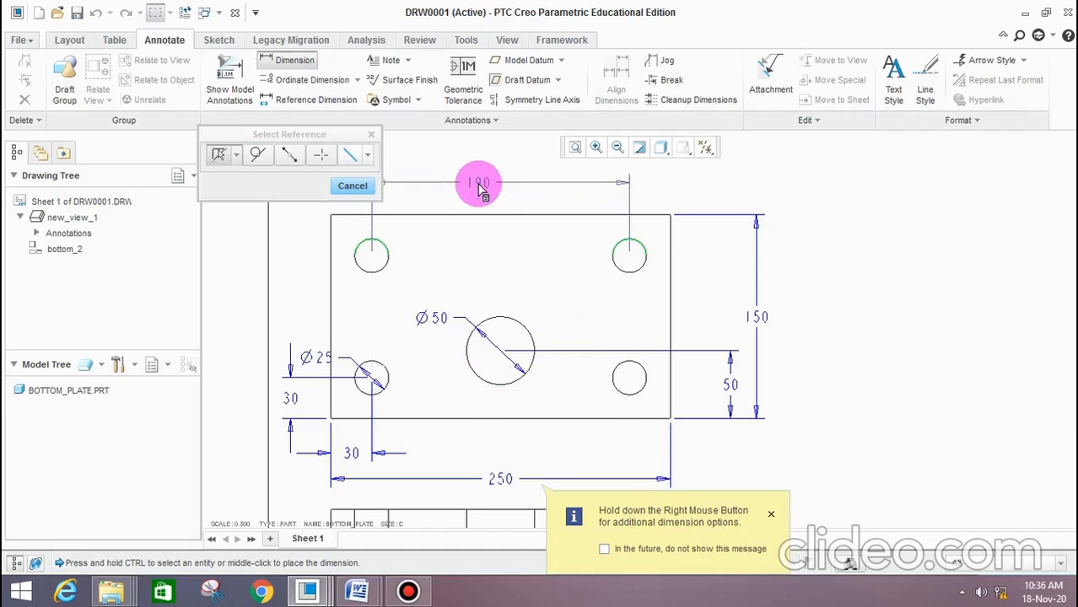
left_click_drag(478, 187, 494, 191)
middle_click(496, 191)
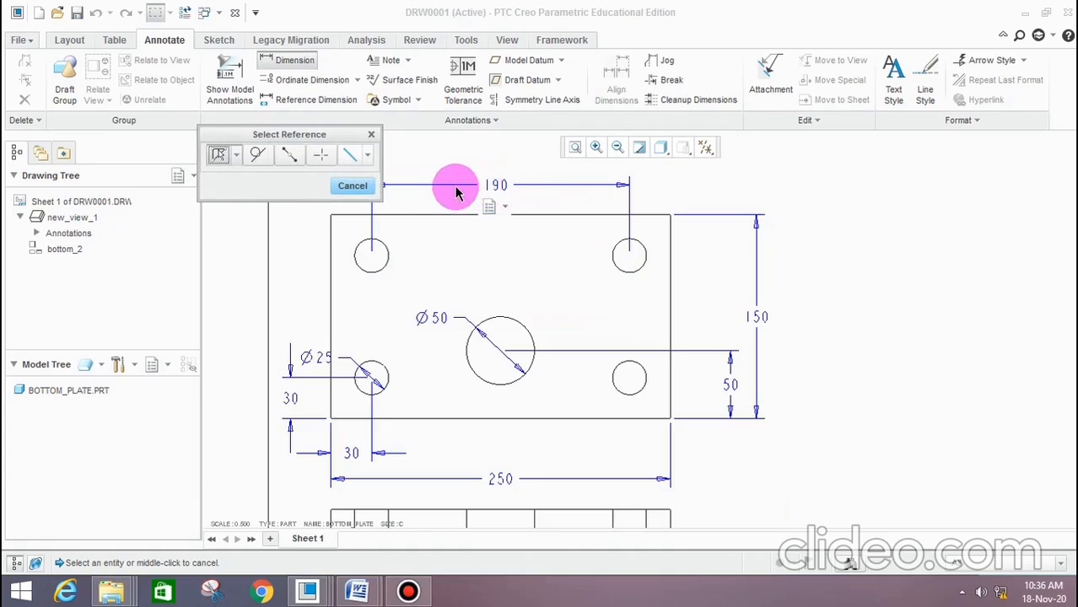
left_click(372, 188)
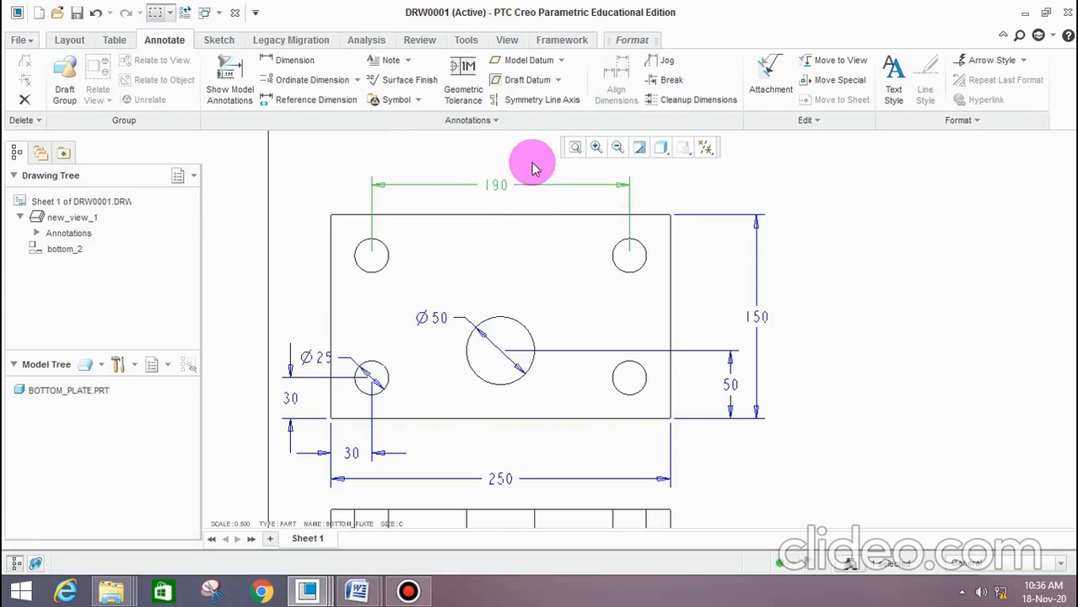
left_click(701, 197)
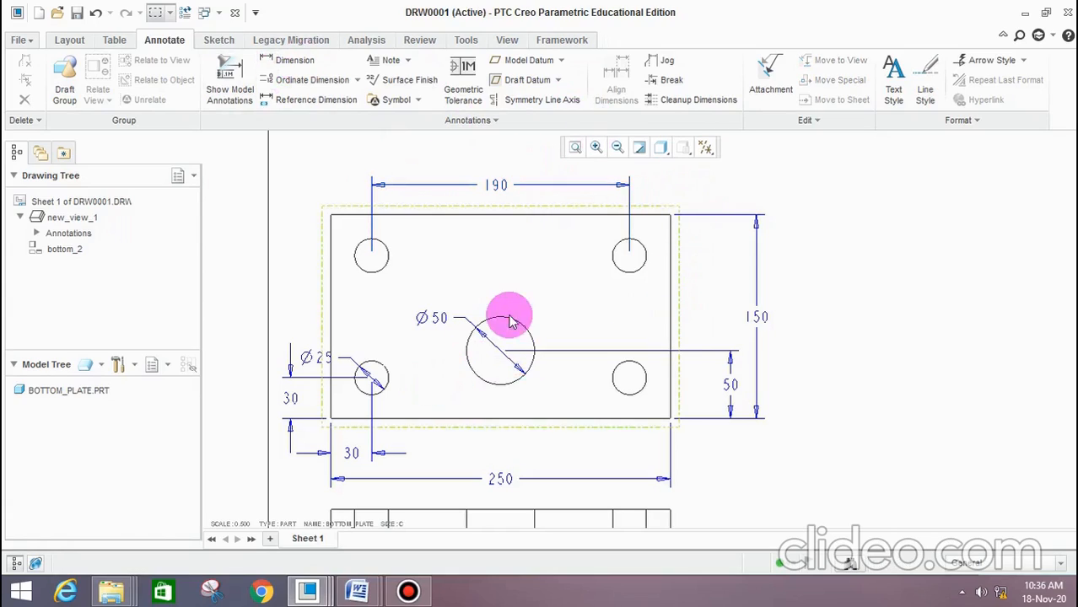
Show the model's 30 thickness dimension on the bottom plate's projected view
scroll(472, 355, "up", 2)
scroll(481, 350, "down", 3)
scroll(507, 371, "up", 2)
scroll(591, 405, "down", 1)
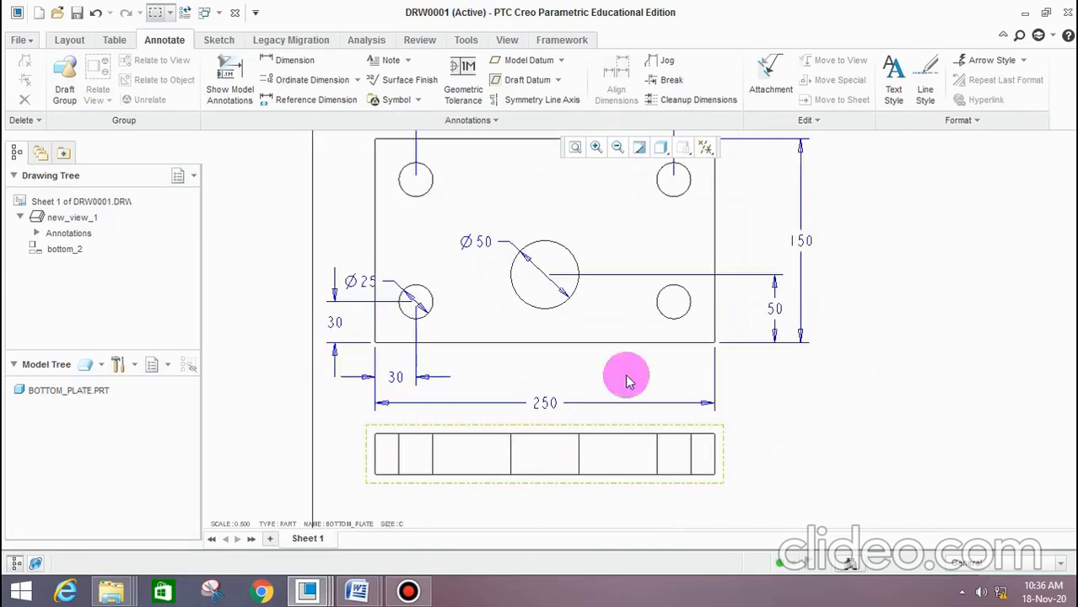
left_click(535, 470)
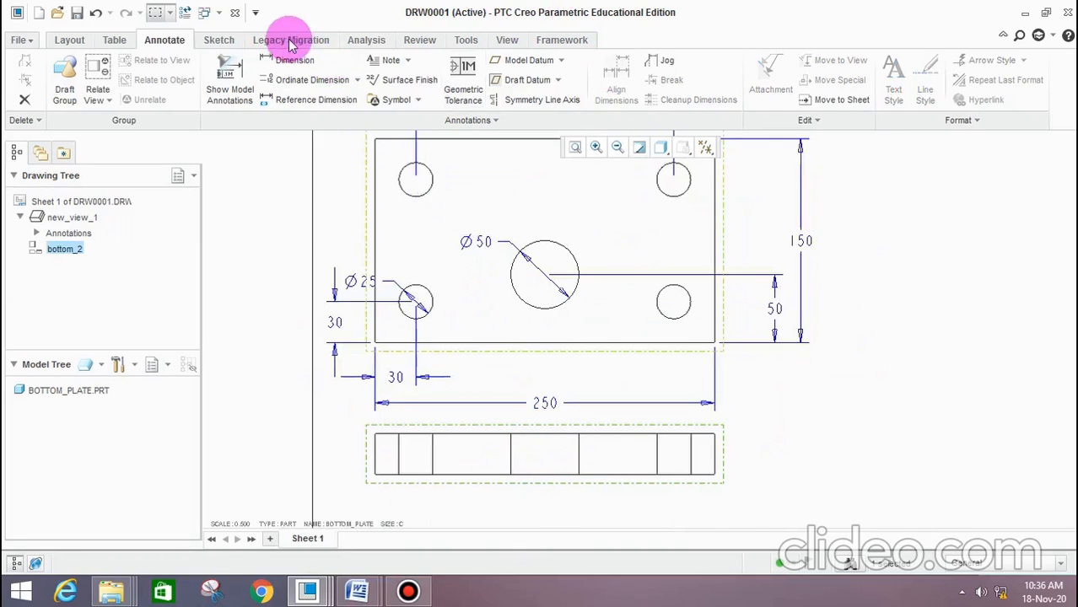
left_click(249, 77)
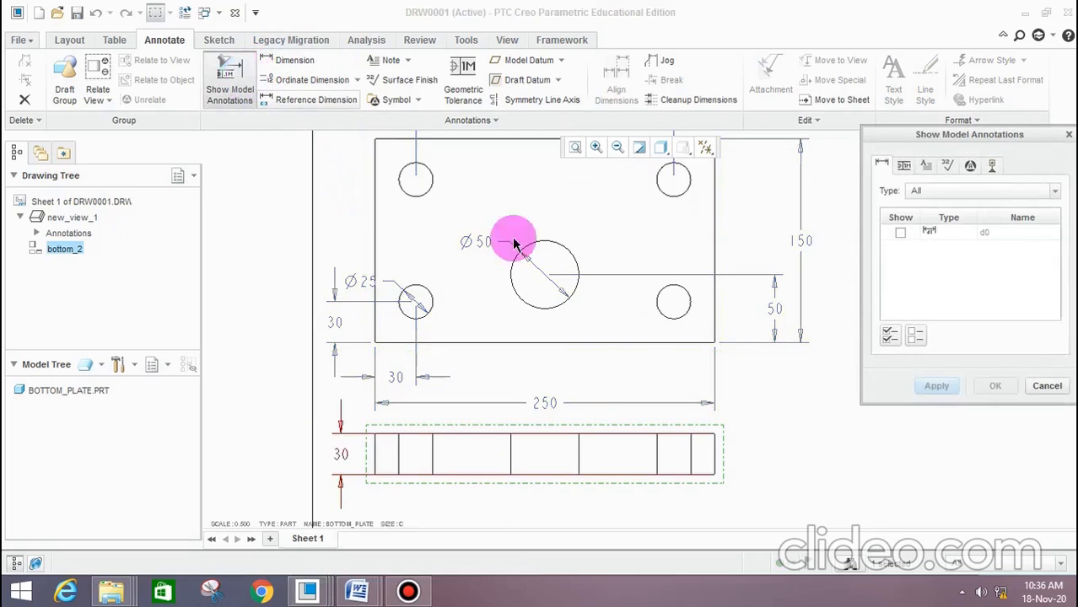
left_click(899, 234)
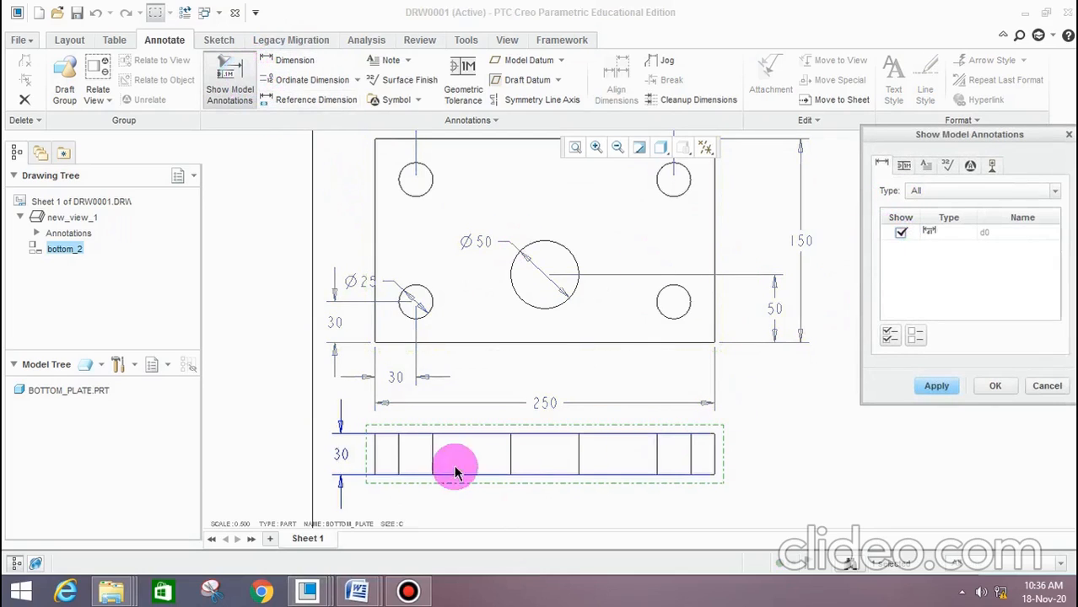
left_click(951, 391)
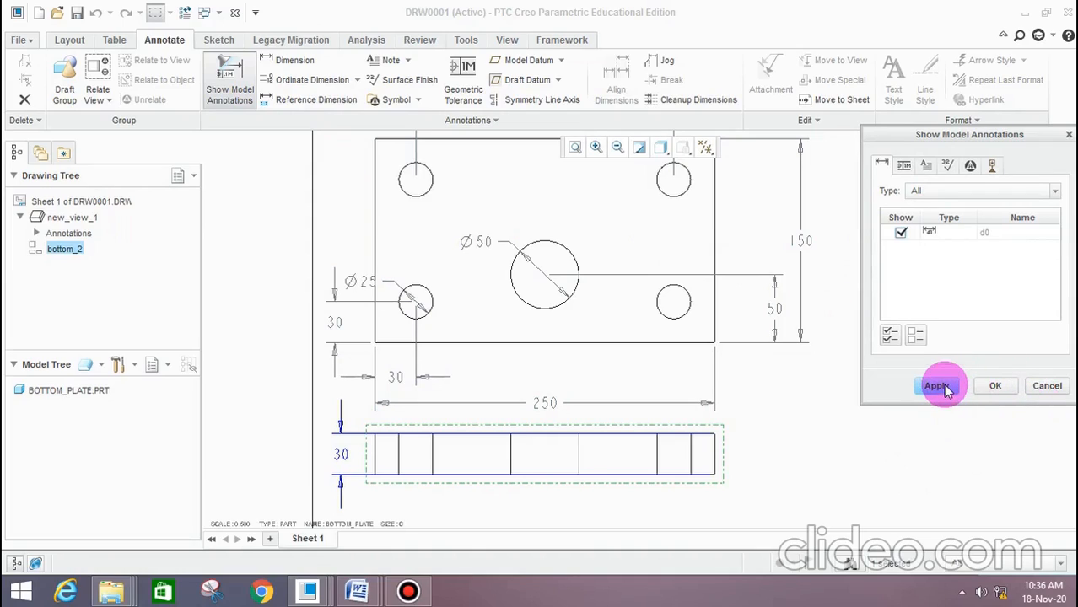
left_click(822, 429)
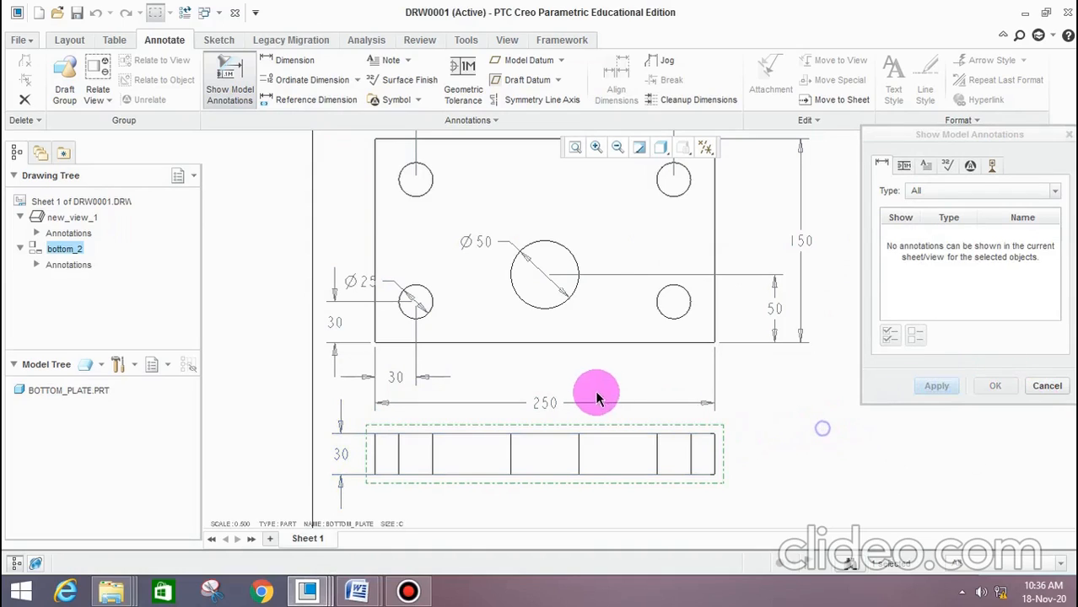
scroll(597, 393, "up", 4)
scroll(700, 376, "down", 2)
left_click(1065, 387)
scroll(481, 296, "up", 3)
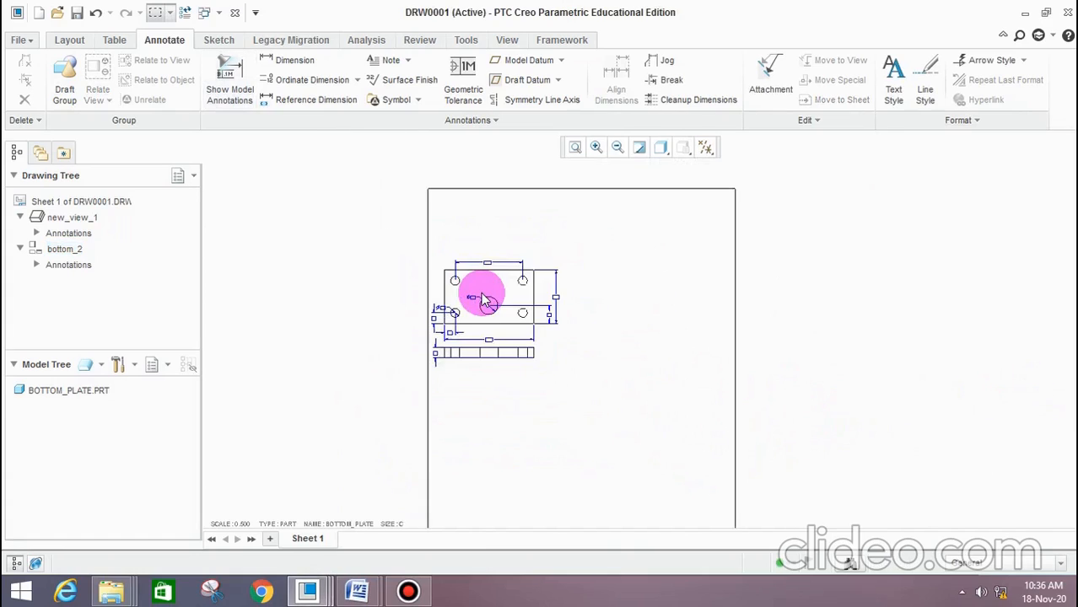
scroll(520, 315, "down", 3)
scroll(504, 274, "up", 3)
scroll(561, 353, "down", 3)
scroll(645, 373, "up", 3)
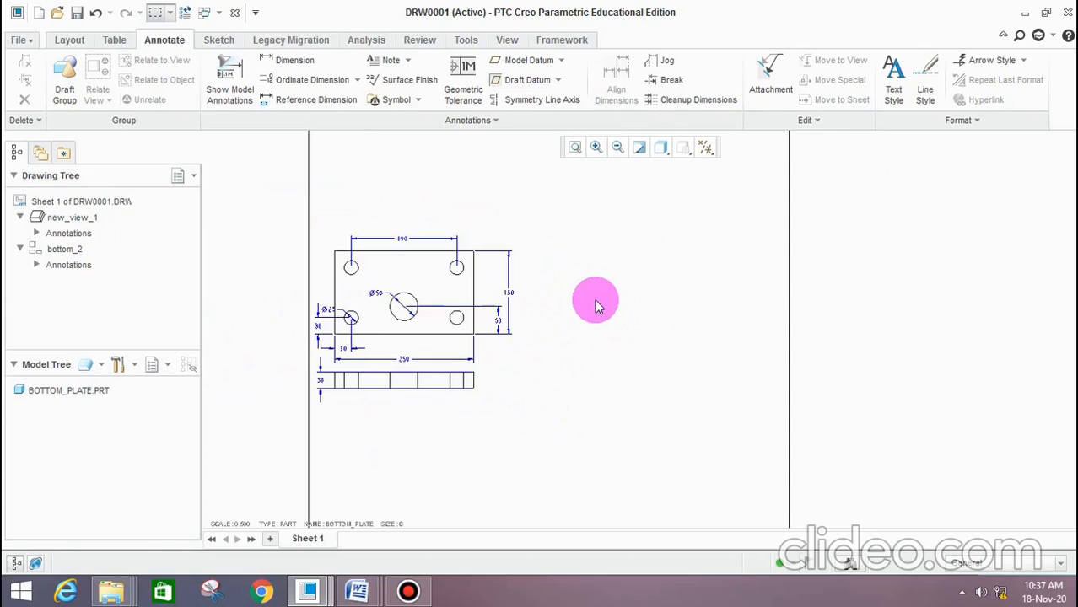
scroll(593, 302, "down", 3)
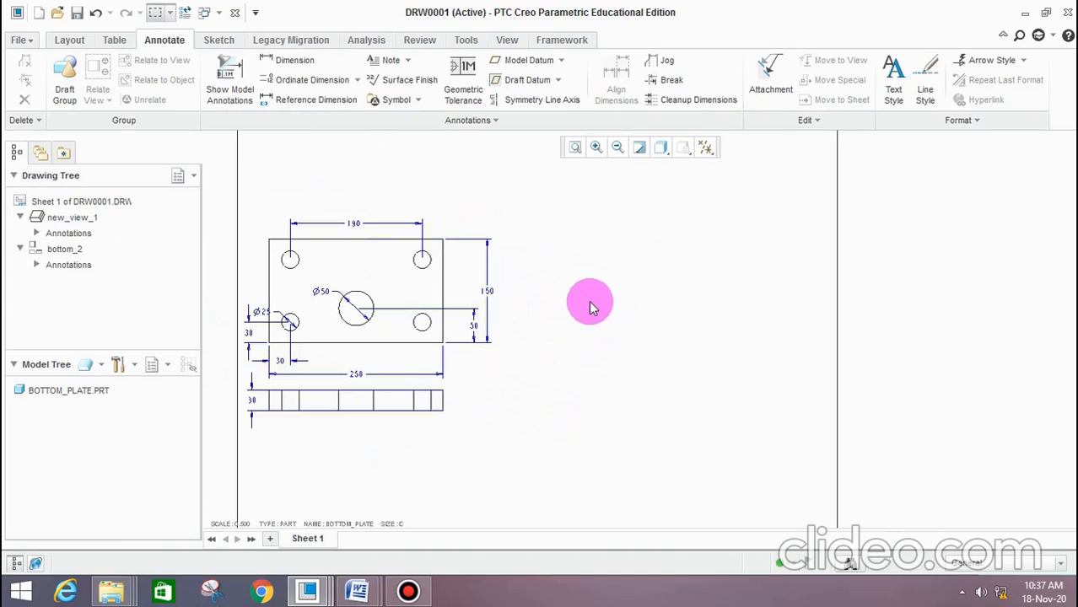
scroll(561, 355, "down", 4)
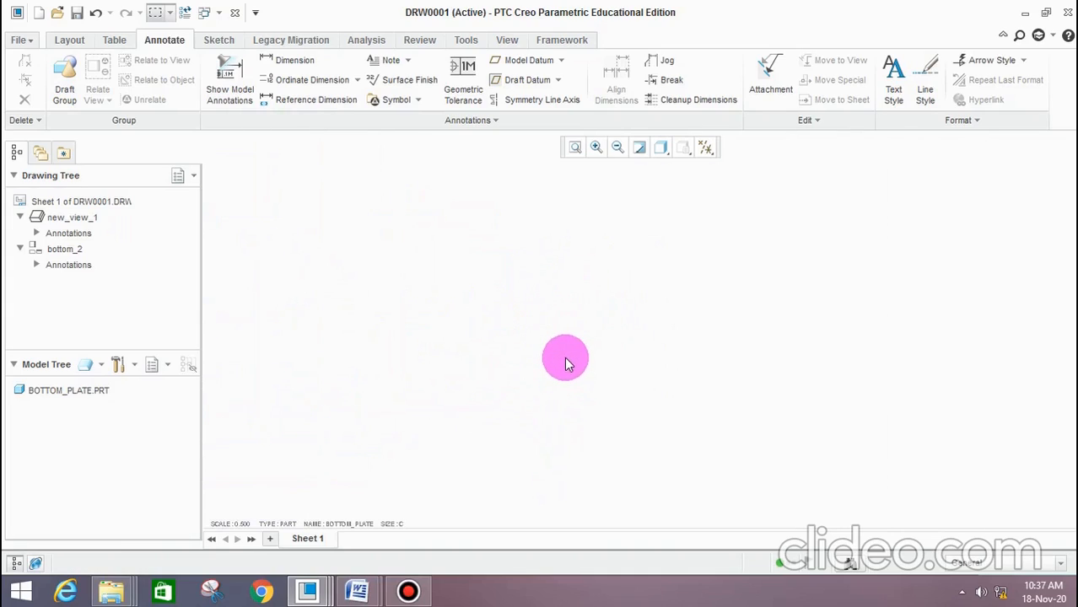
scroll(564, 359, "up", 5)
scroll(561, 365, "down", 1)
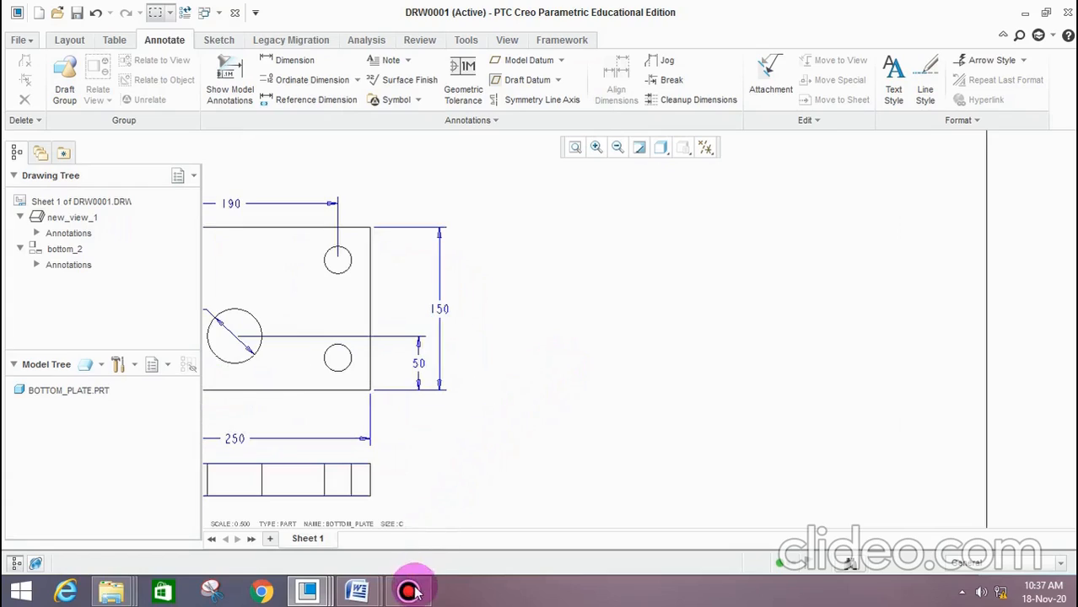
mouse_move(408, 590)
left_click(433, 498)
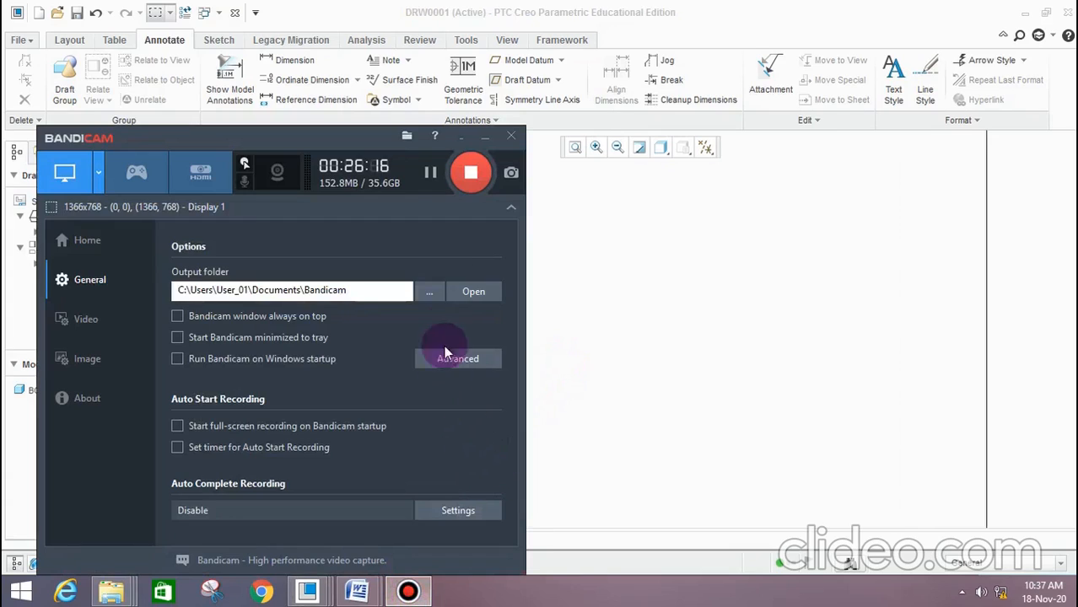
left_click(431, 174)
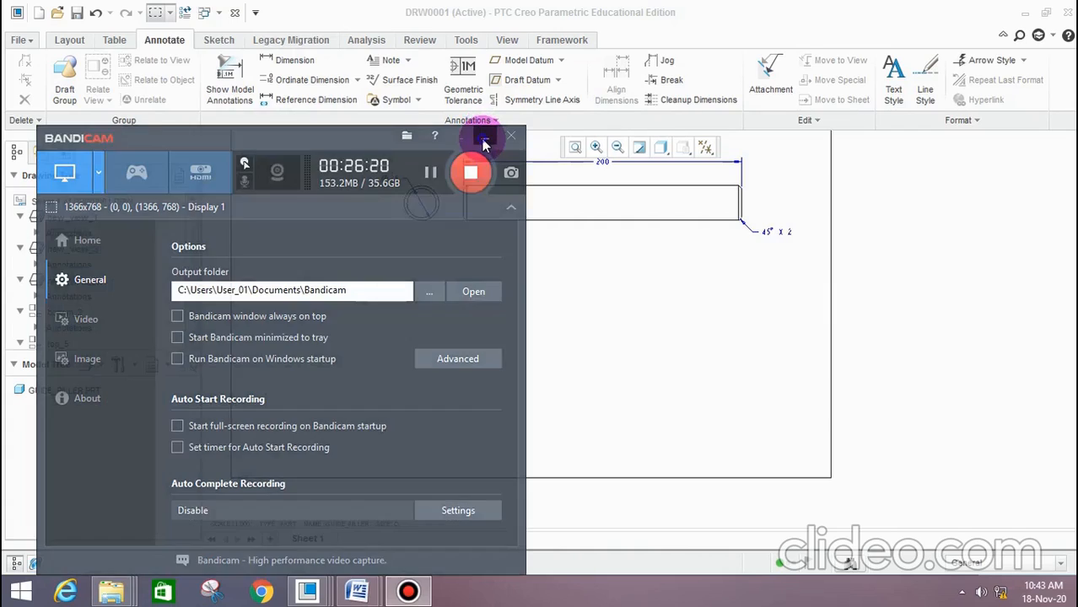
left_click(485, 139)
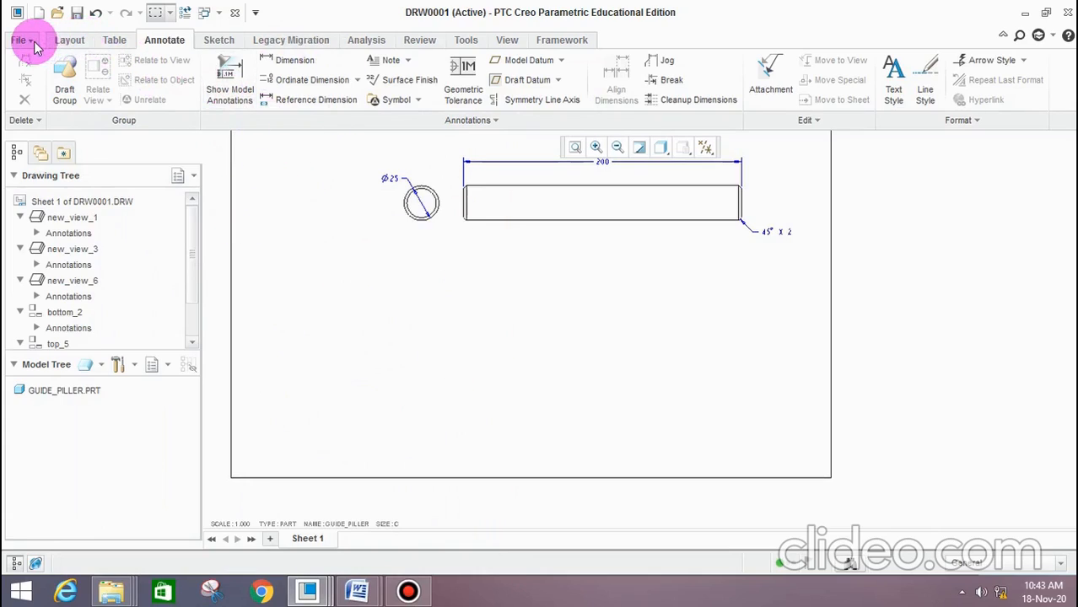
Add guide_bush.prt from the presstool assembly folder to the drawing's models
left_click(70, 40)
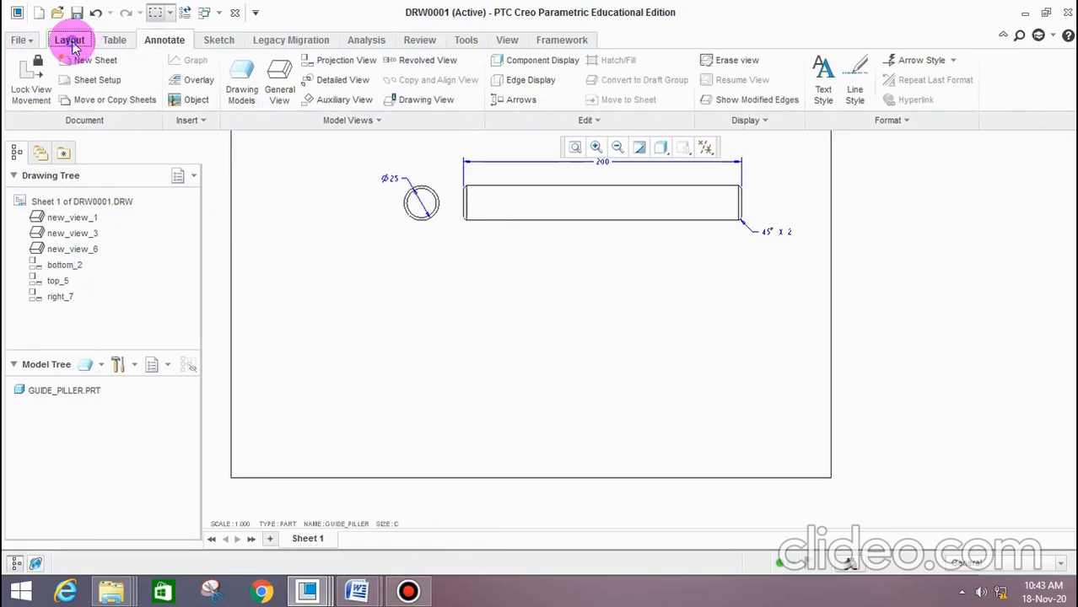
left_click(243, 77)
left_click(1034, 166)
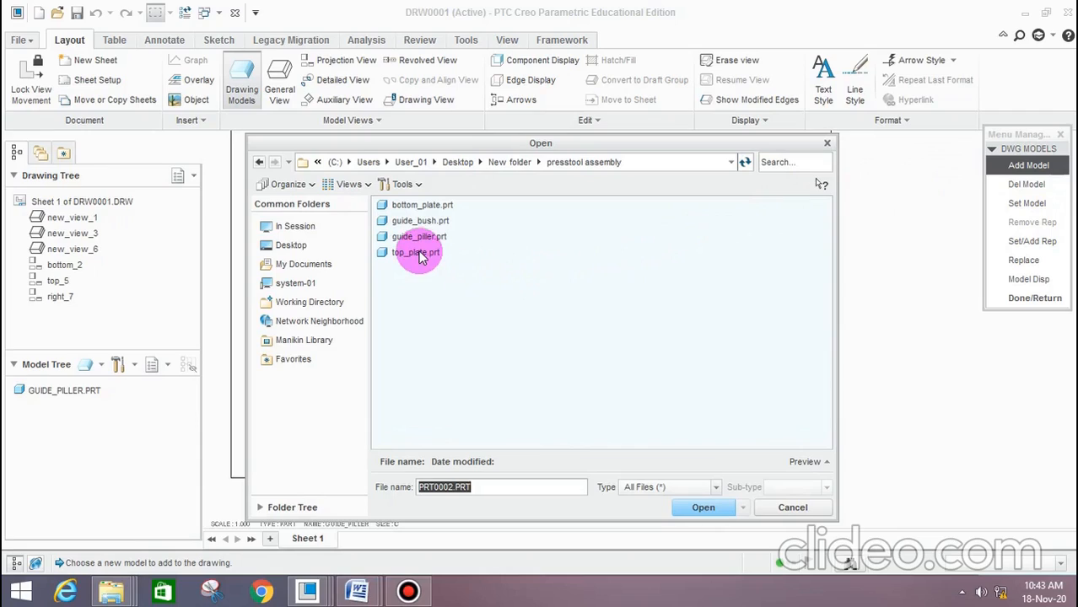
left_click(430, 221)
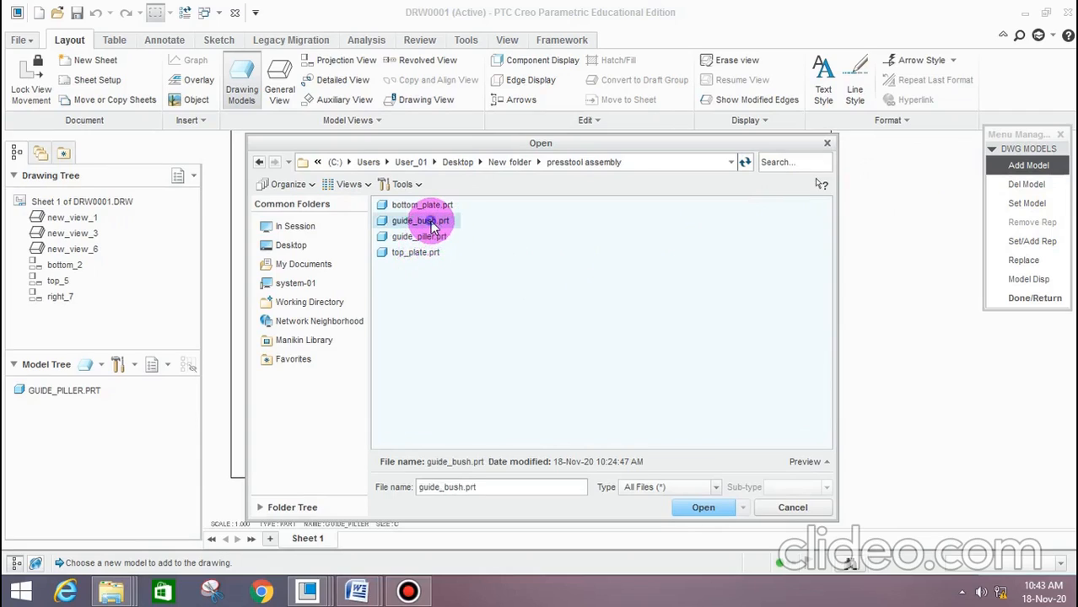
left_click(700, 507)
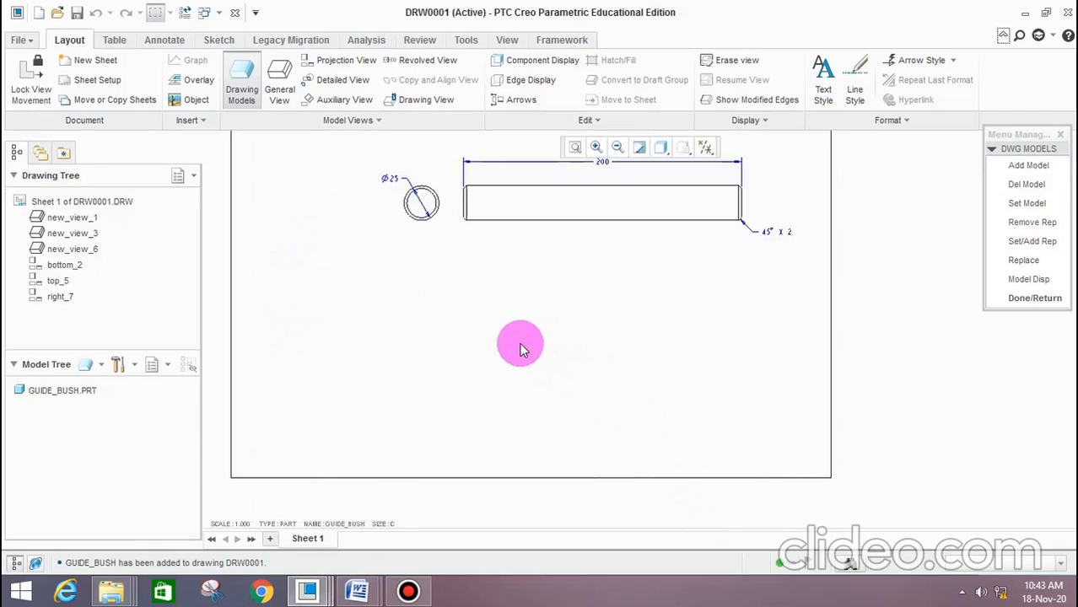
Place a general view of the guide bush without a combined state below the guide pillar's circular view, using the RIGHT orientation
left_click(287, 92)
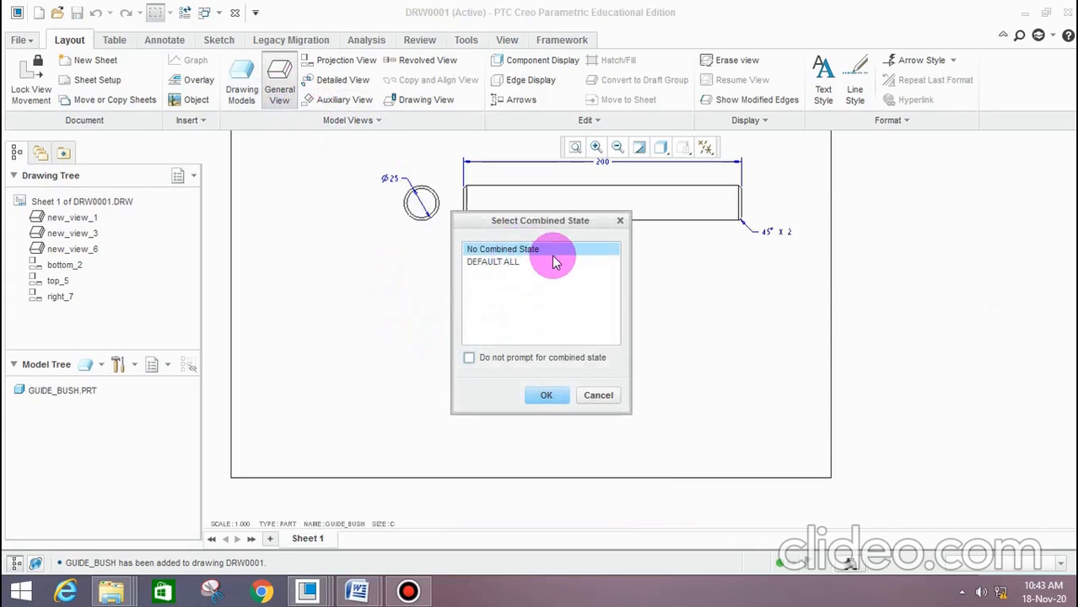
left_click(549, 395)
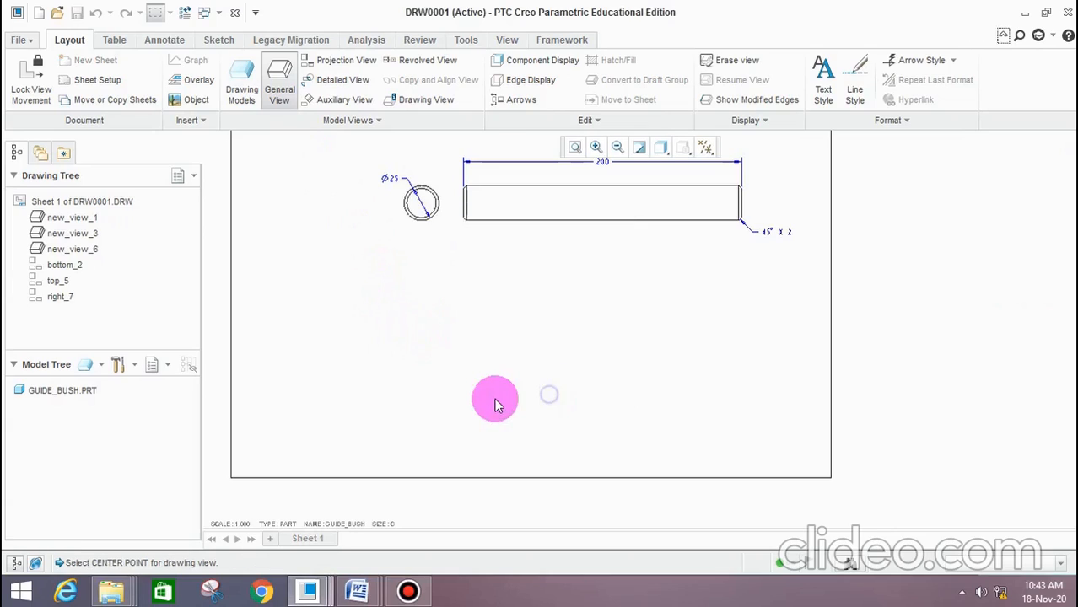
left_click(407, 318)
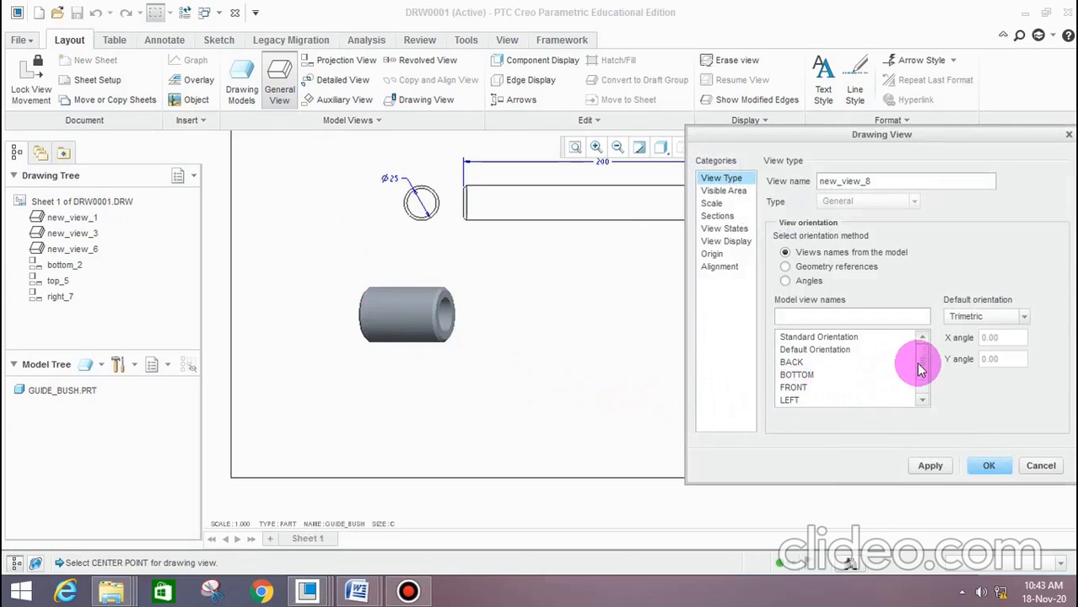
left_click_drag(917, 363, 920, 393)
left_click(808, 389)
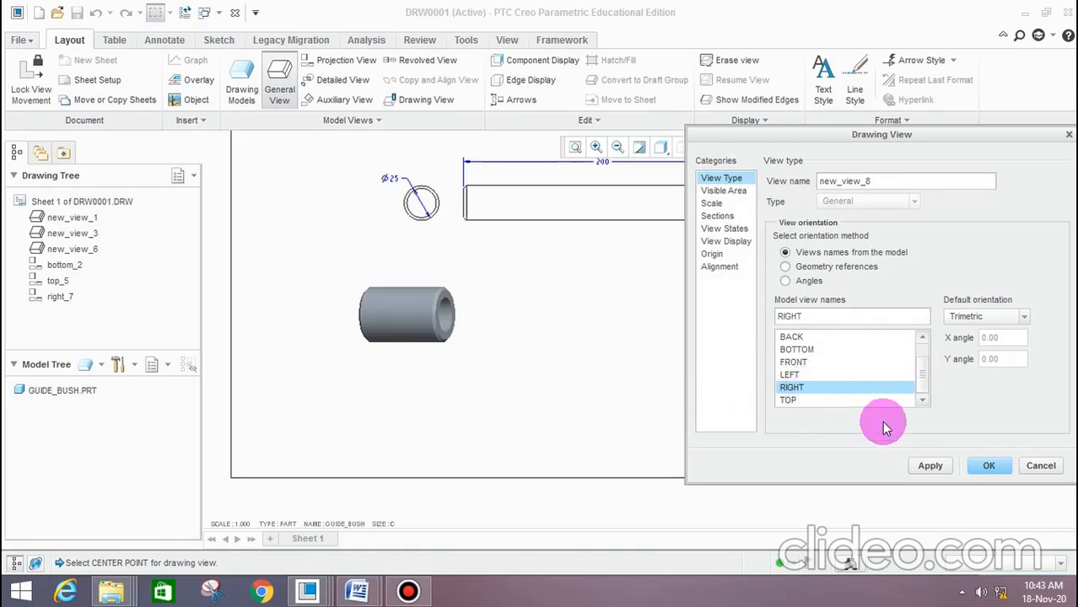
left_click(931, 466)
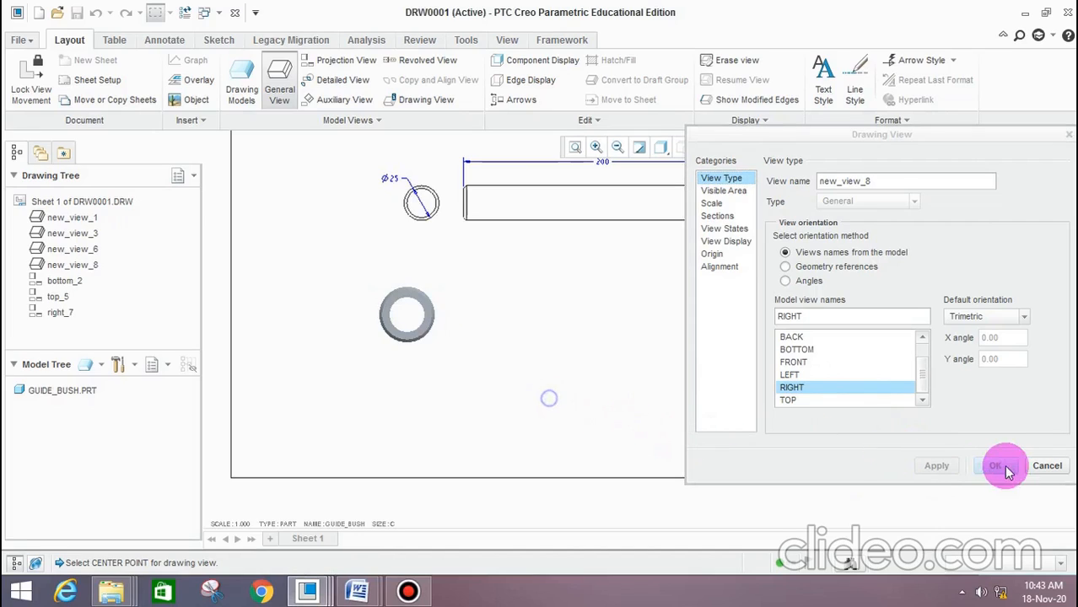
left_click(1047, 465)
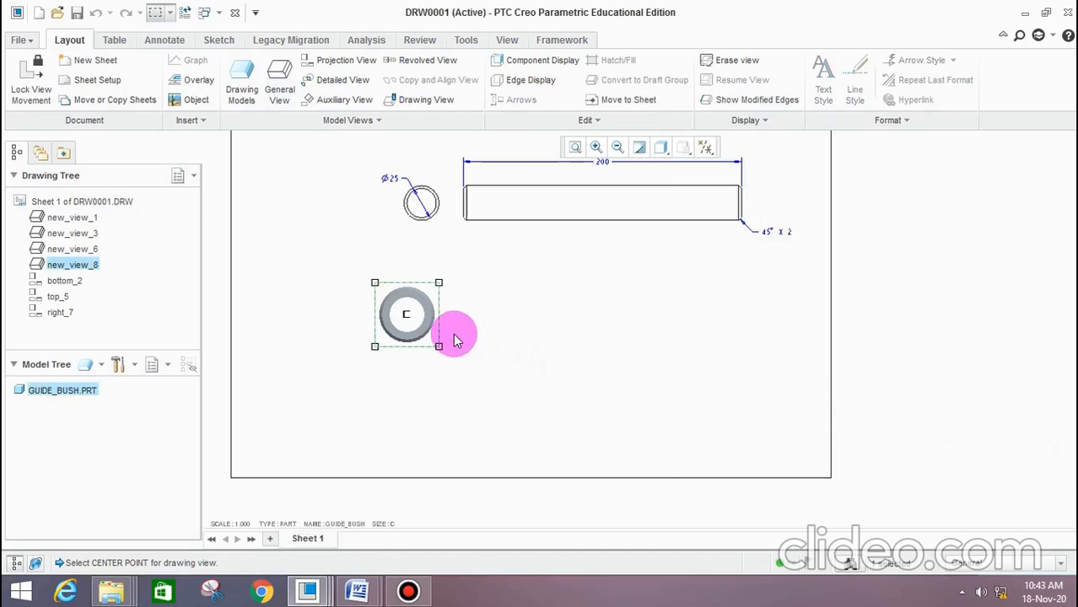
Set the display style of the guide bush's general view to Wireframe
double_click(411, 308)
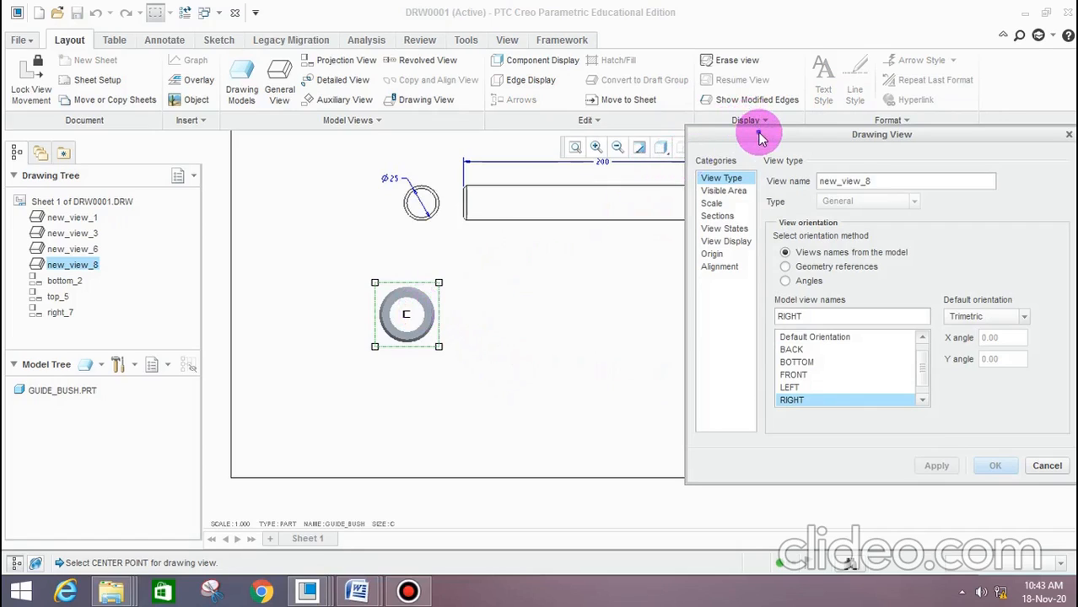
left_click_drag(759, 135, 633, 147)
left_click(604, 253)
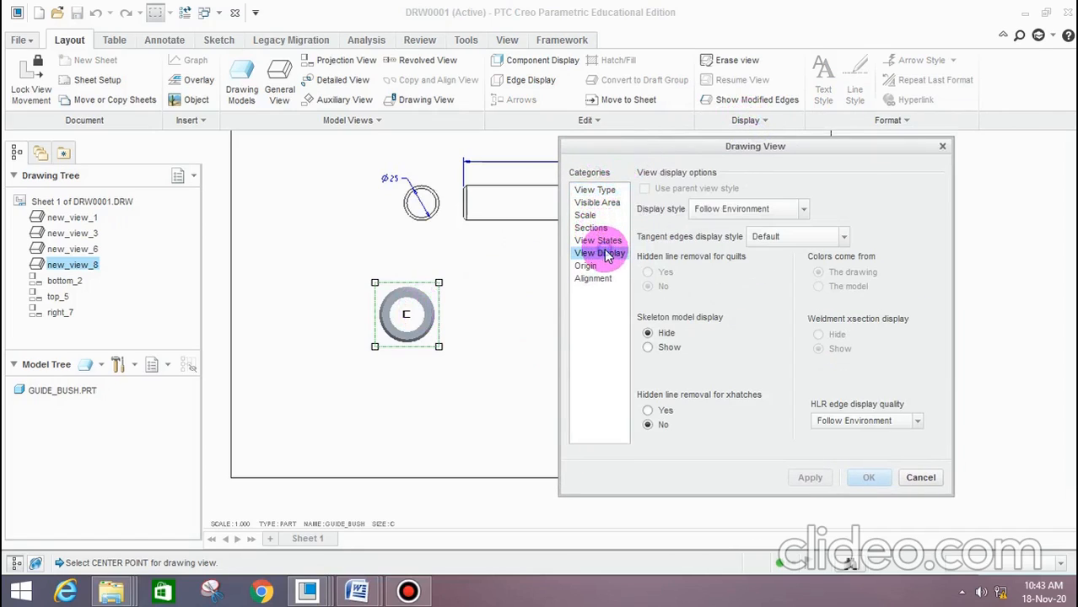
left_click(707, 209)
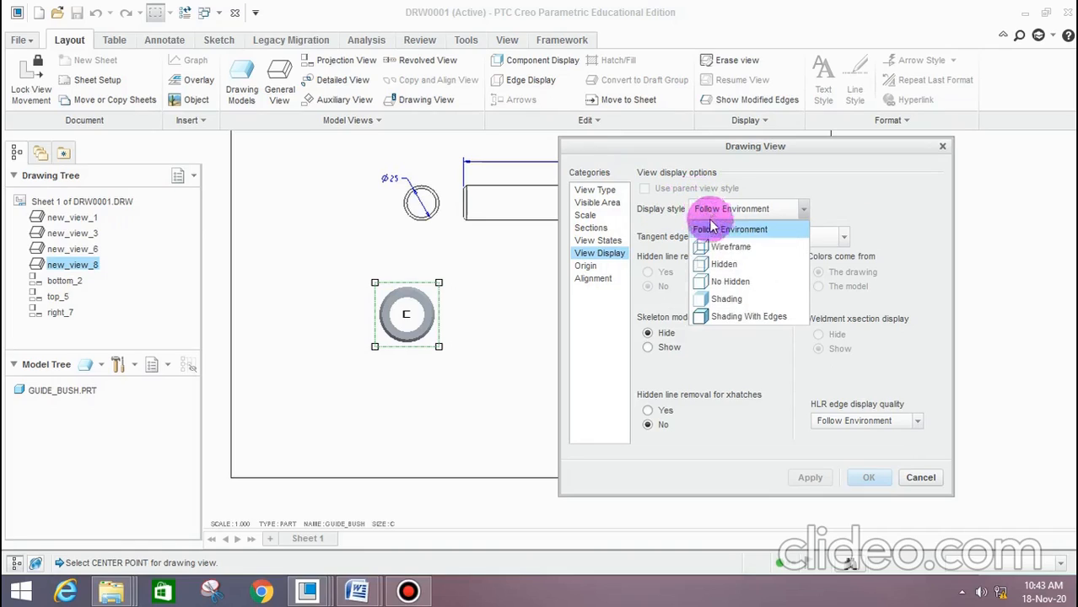
left_click(729, 250)
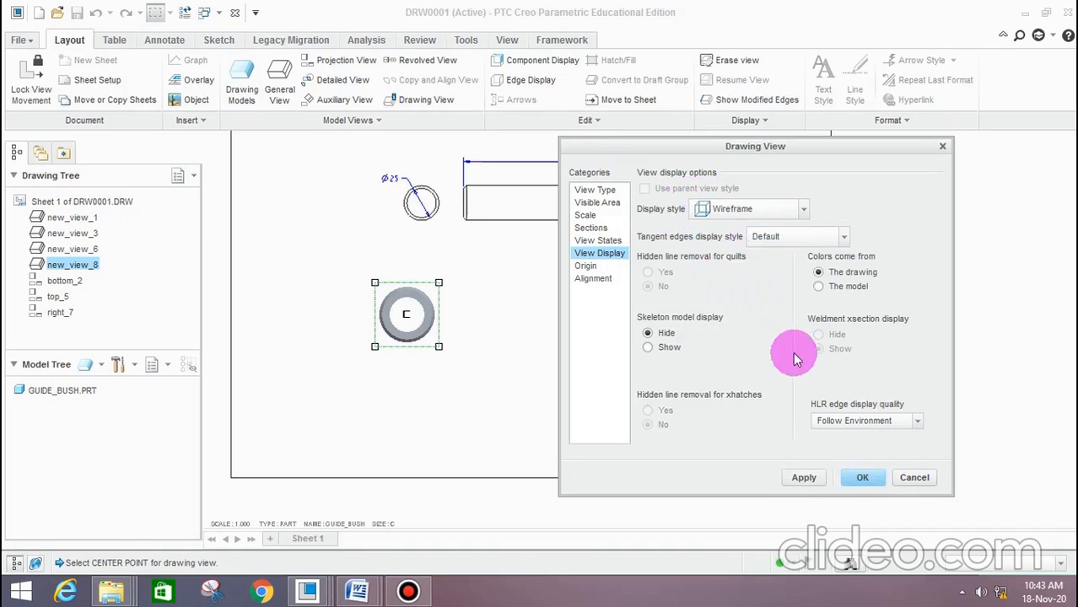
left_click(809, 477)
left_click(877, 477)
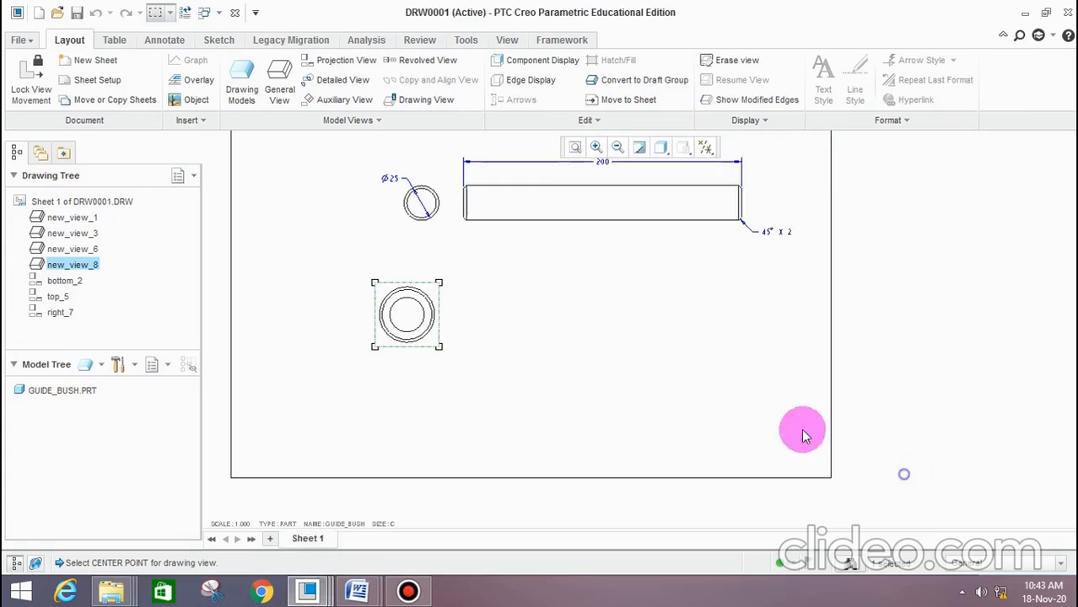
Place a projection view to the right of the guide bush's circular view and set its display style to Wireframe
left_click(347, 62)
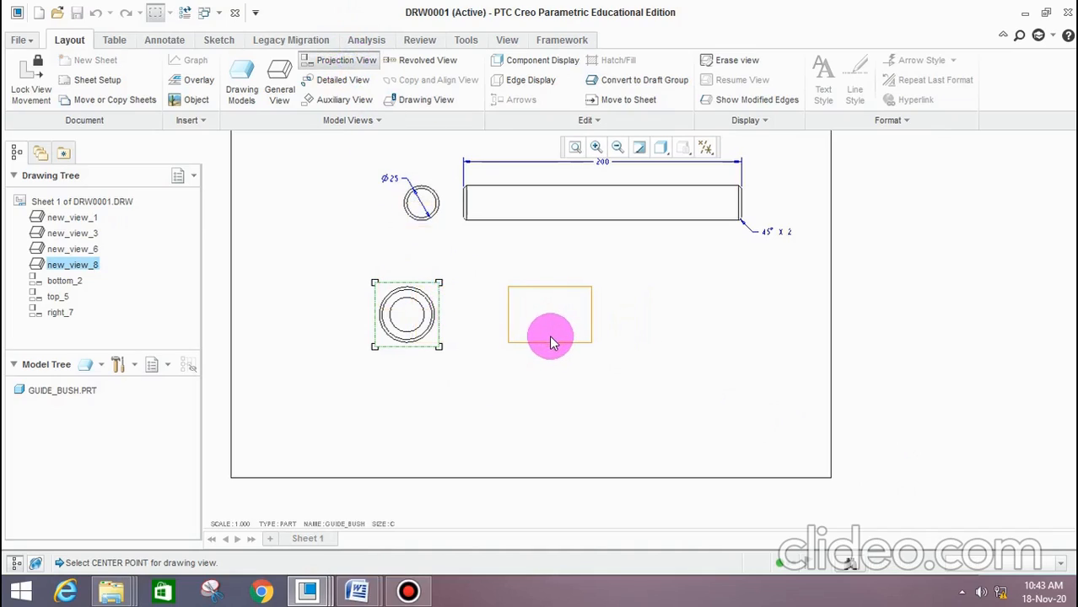
left_click(550, 335)
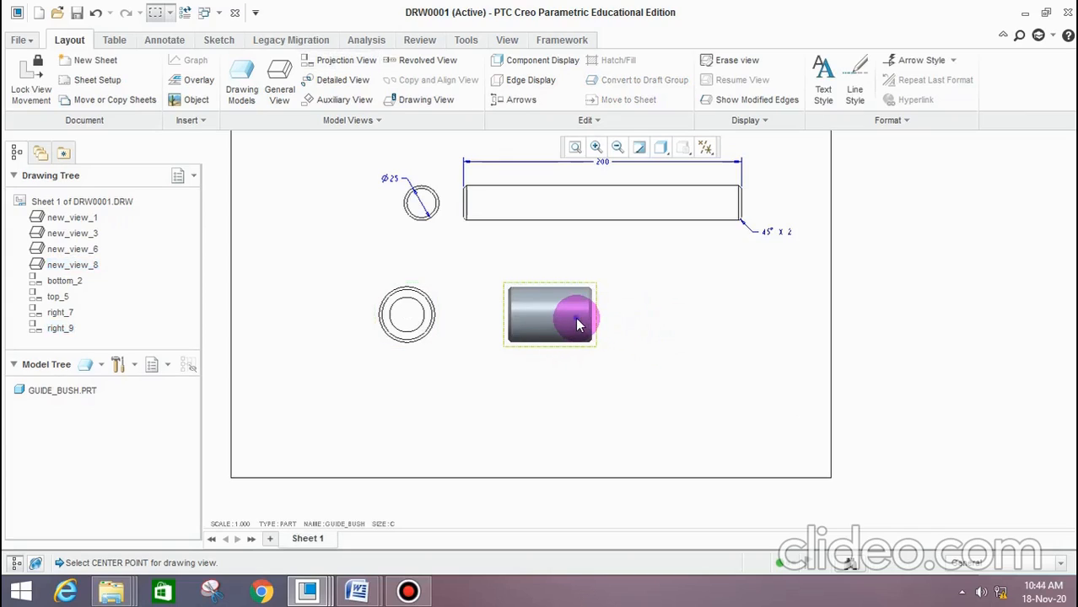
double_click(578, 325)
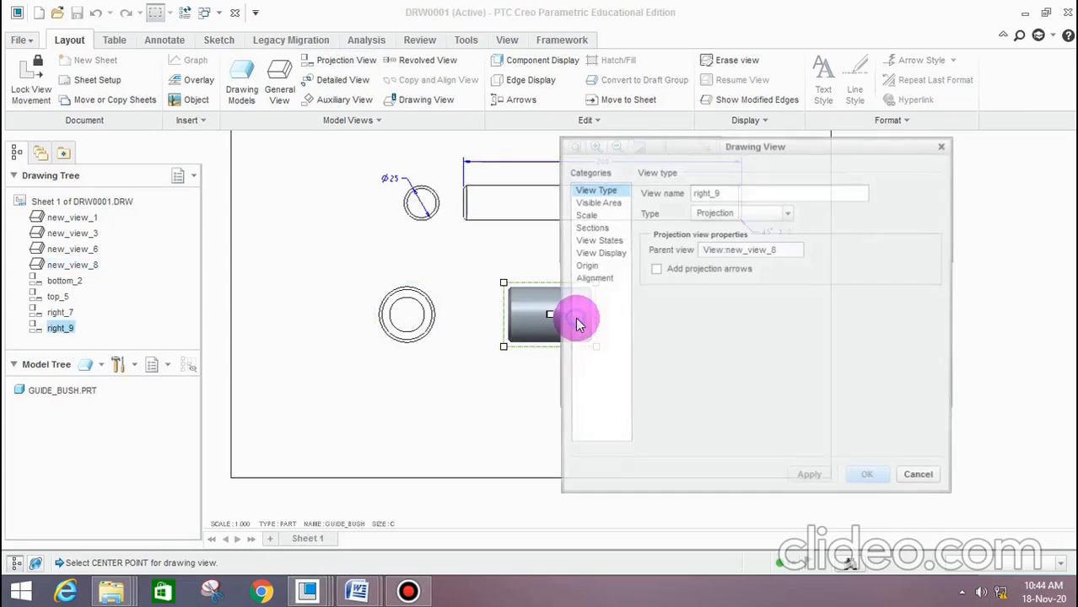
left_click(611, 255)
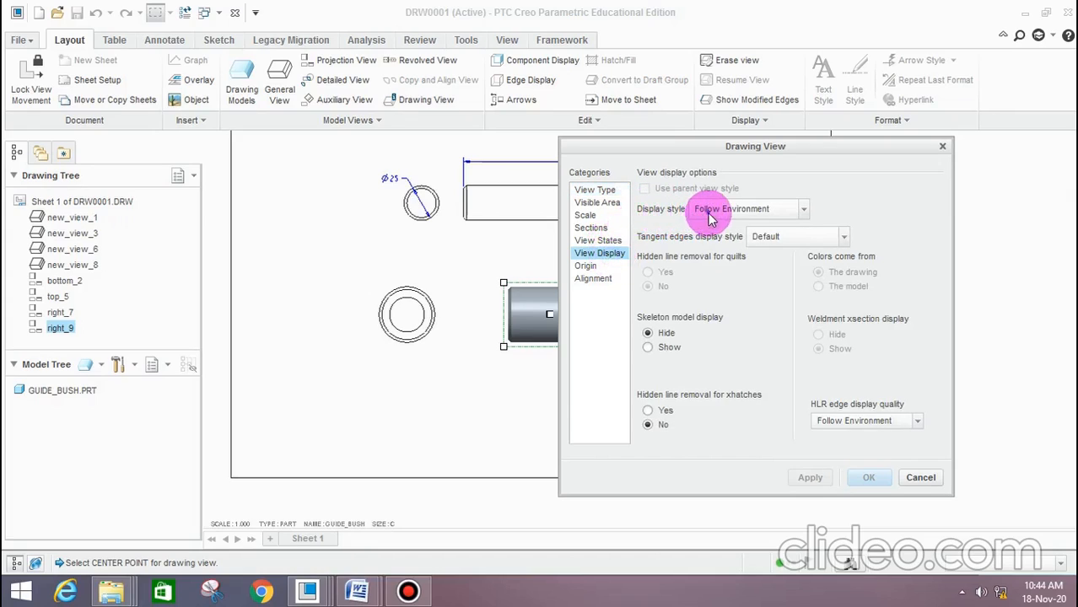
left_click(770, 209)
left_click(730, 246)
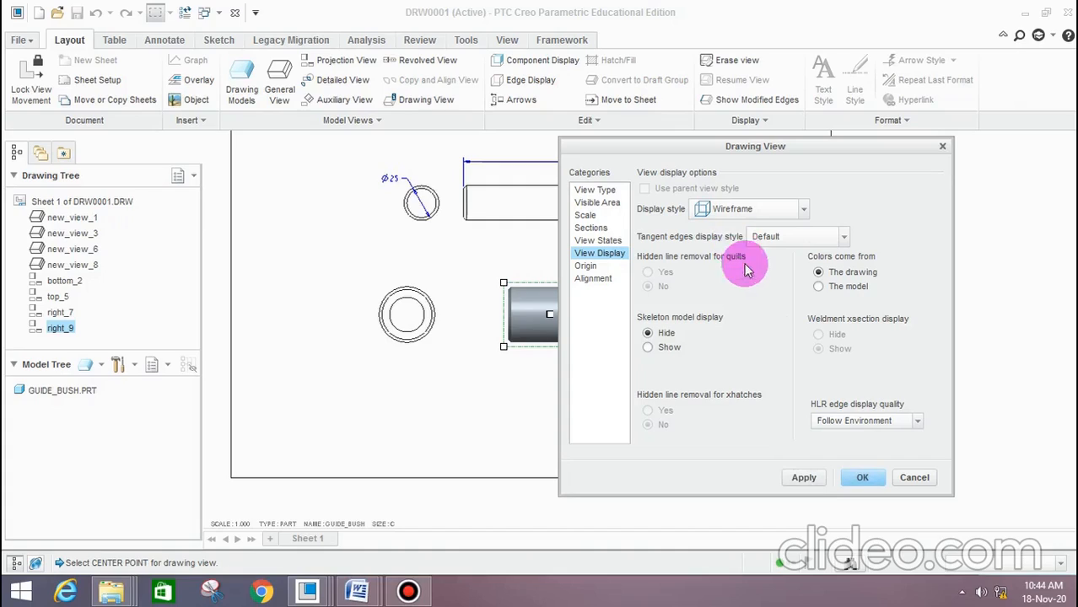
left_click(809, 477)
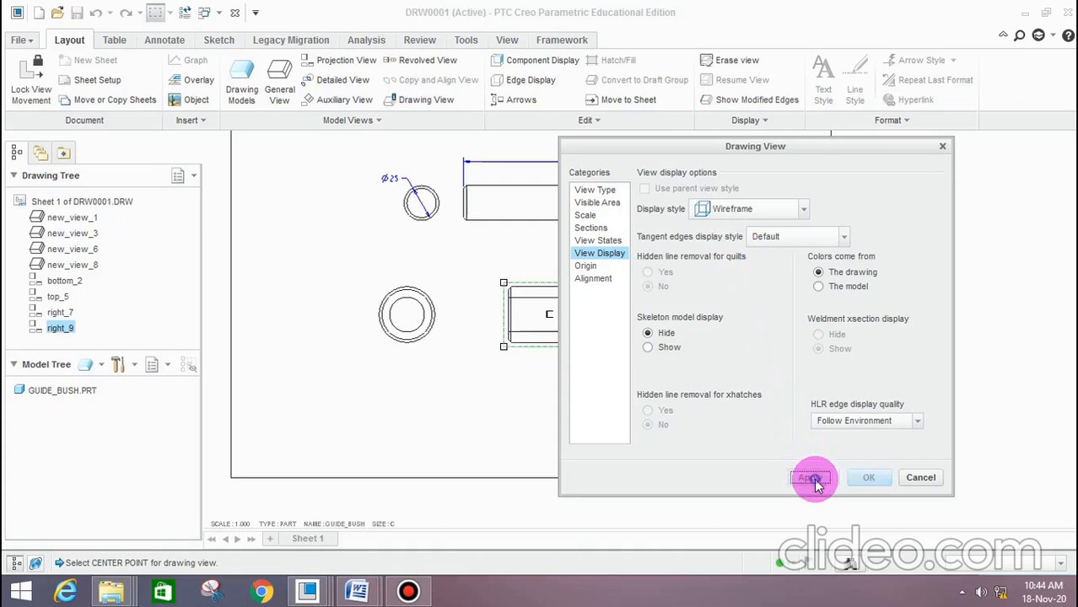
left_click(921, 478)
Check the guide bush detail in the Word document, then show the 60 length and lower 45° X 2 chamfer annotations on its projected view
left_click(571, 317)
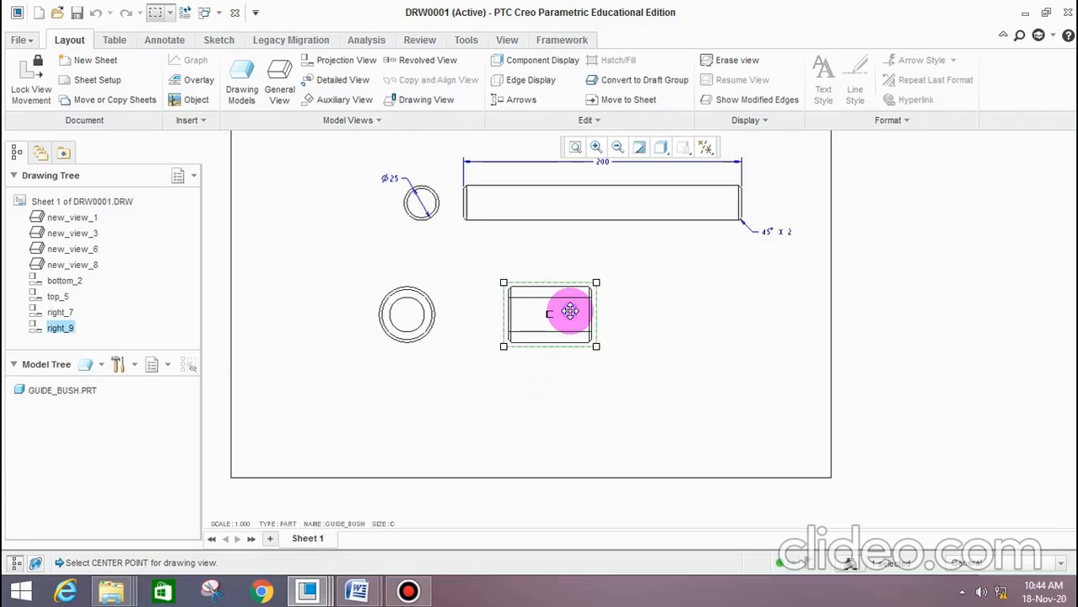
left_click(165, 40)
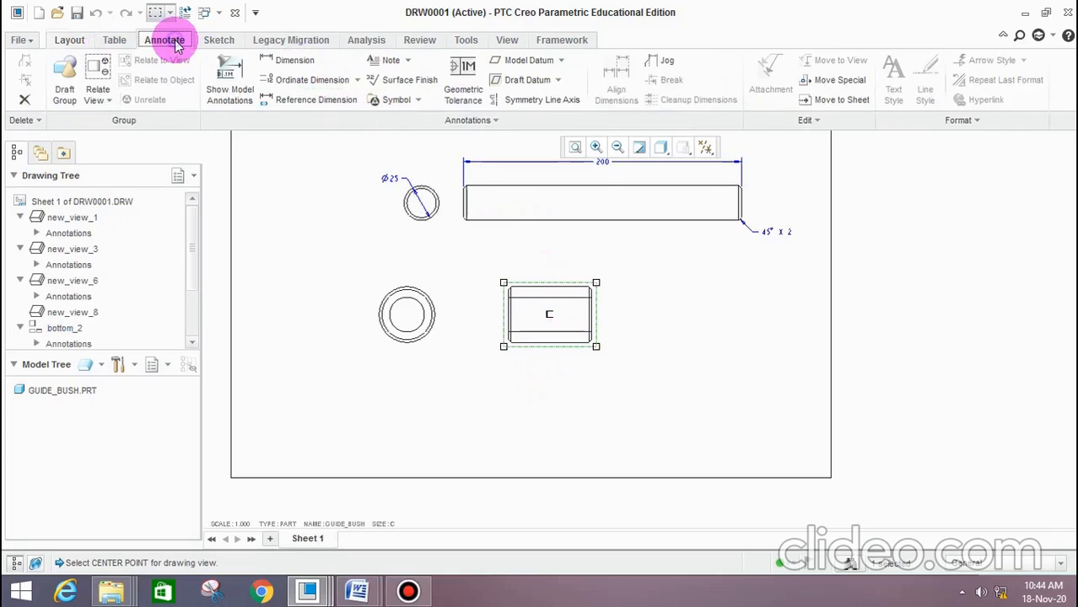
left_click(246, 83)
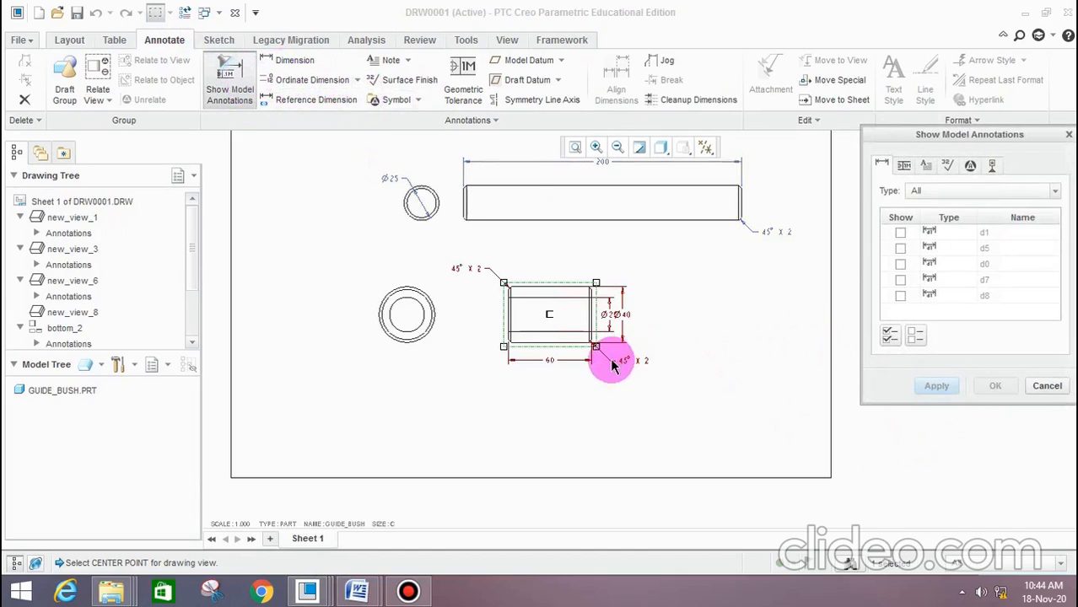
scroll(613, 361, "up", 3)
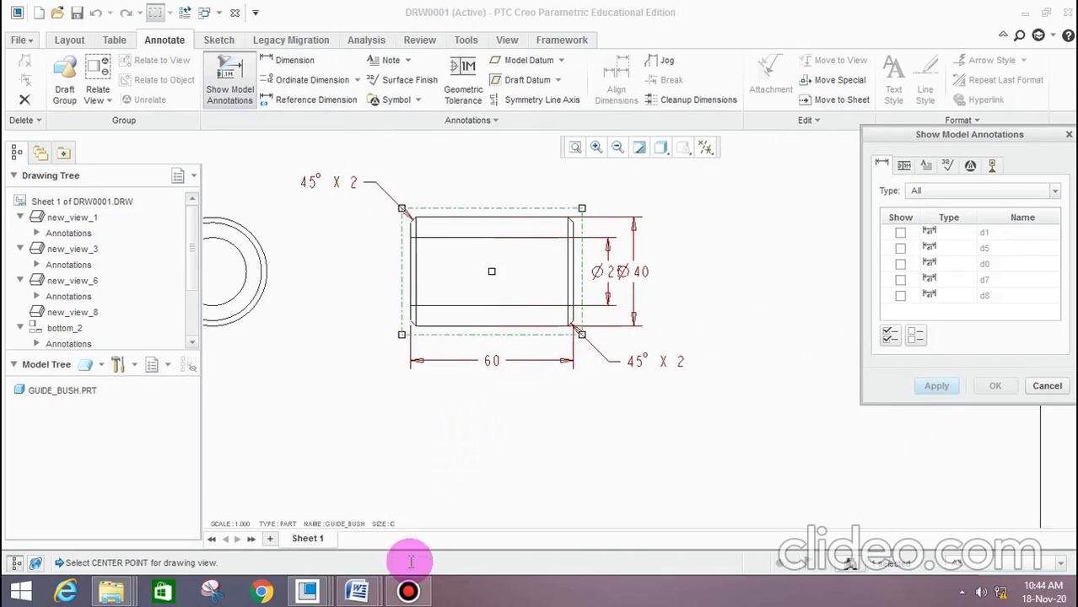
mouse_move(374, 588)
left_click(452, 510)
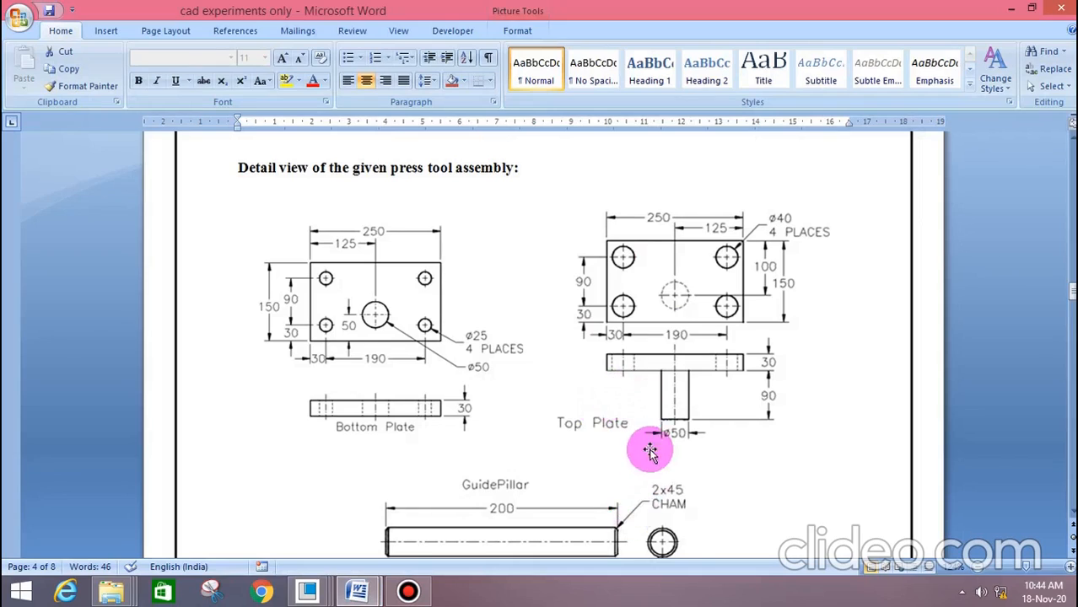
scroll(658, 422, "down", 5)
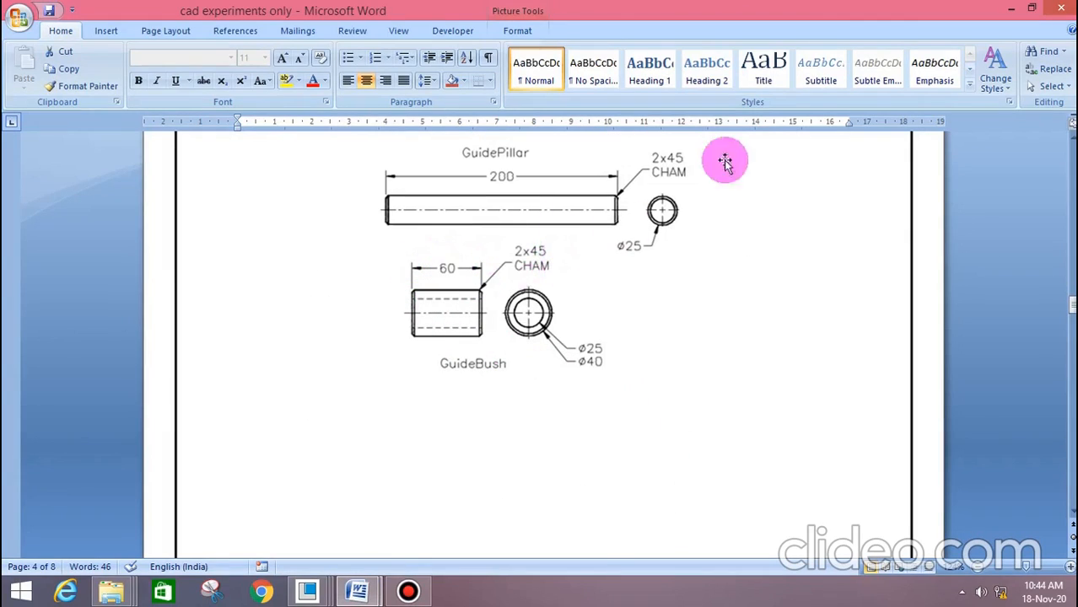
left_click(1015, 9)
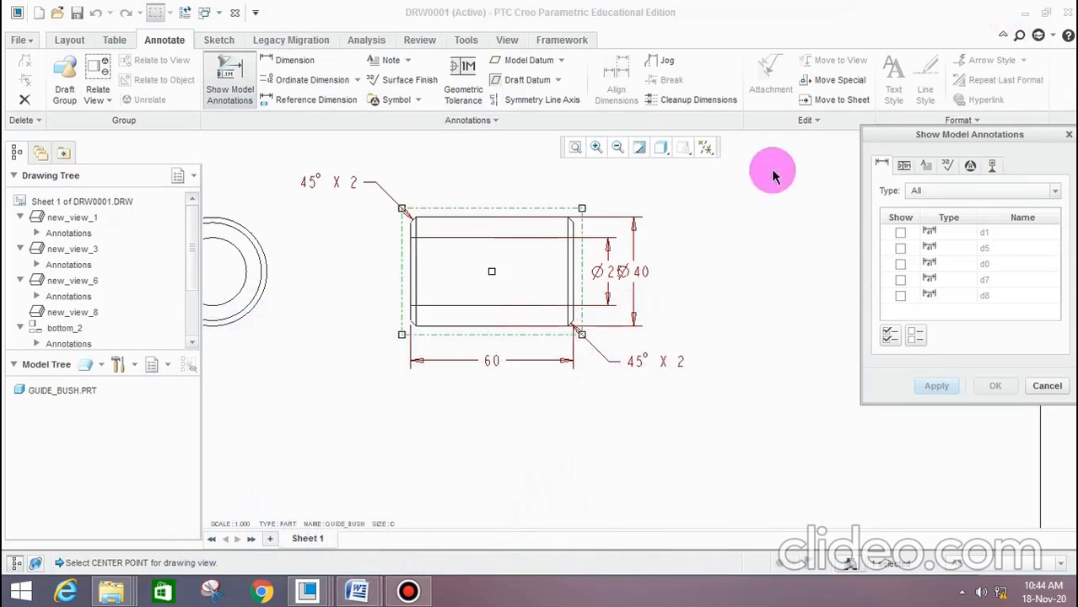
left_click(498, 365)
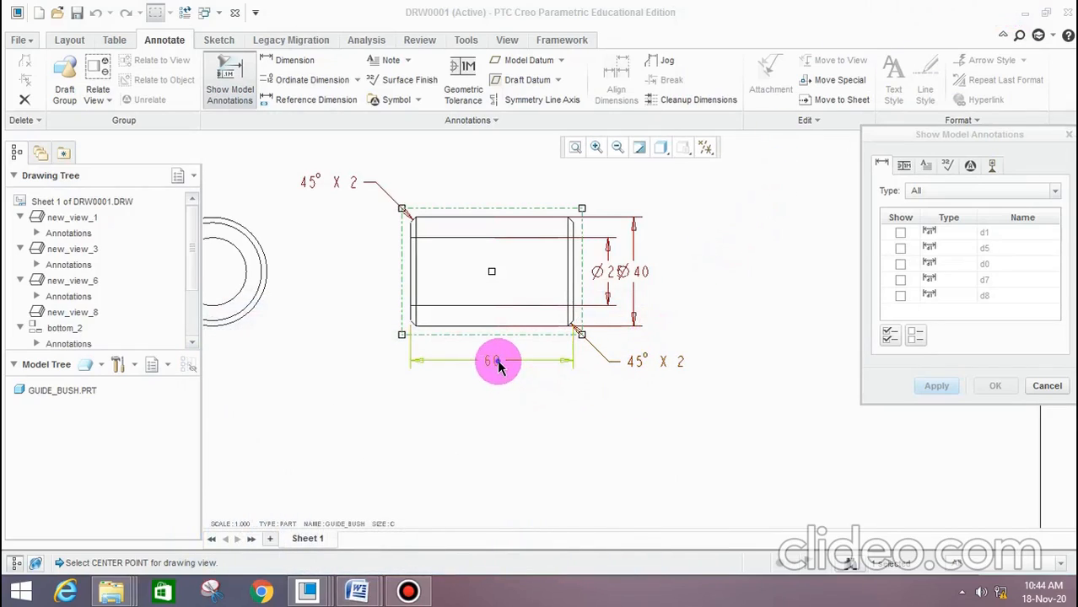
left_click(950, 395)
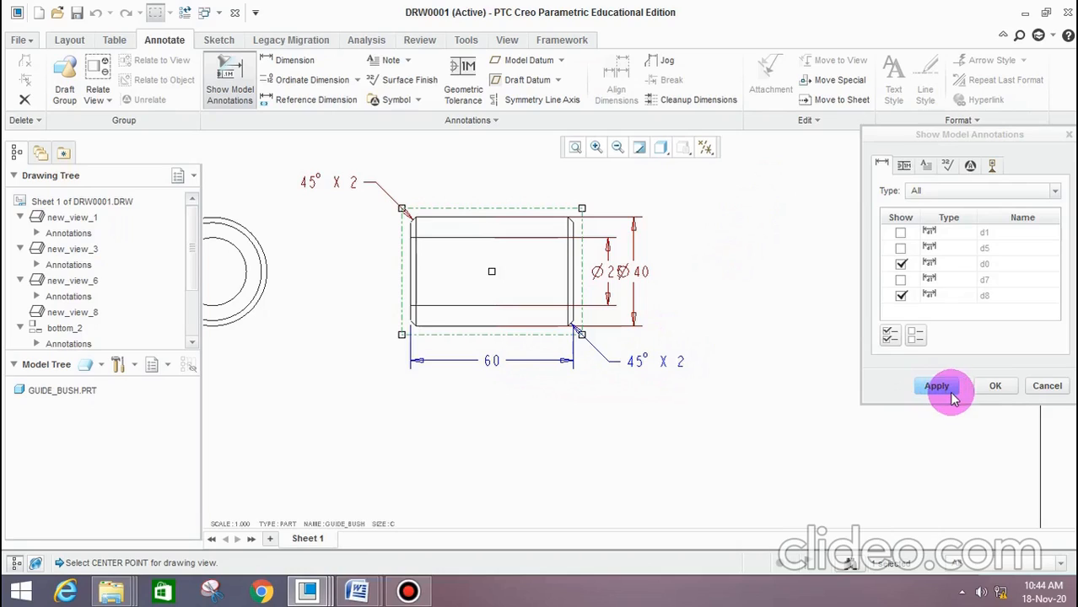
left_click(995, 384)
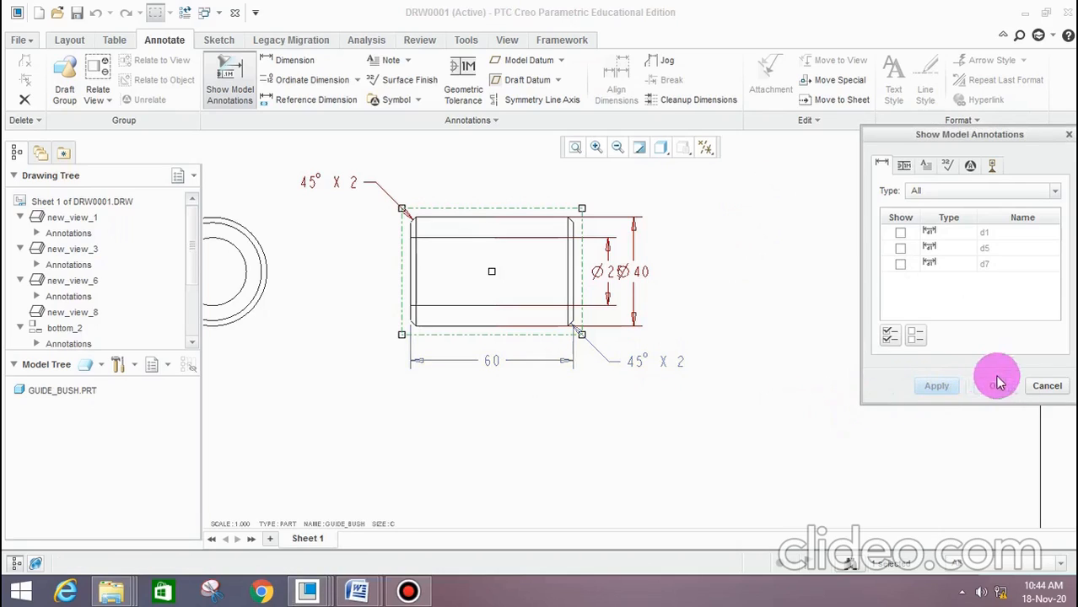
left_click(1047, 386)
Show the model's Ø40 and Ø25 diameter dimensions on the guide bush's circular view
scroll(493, 361, "up", 3)
scroll(472, 339, "down", 5)
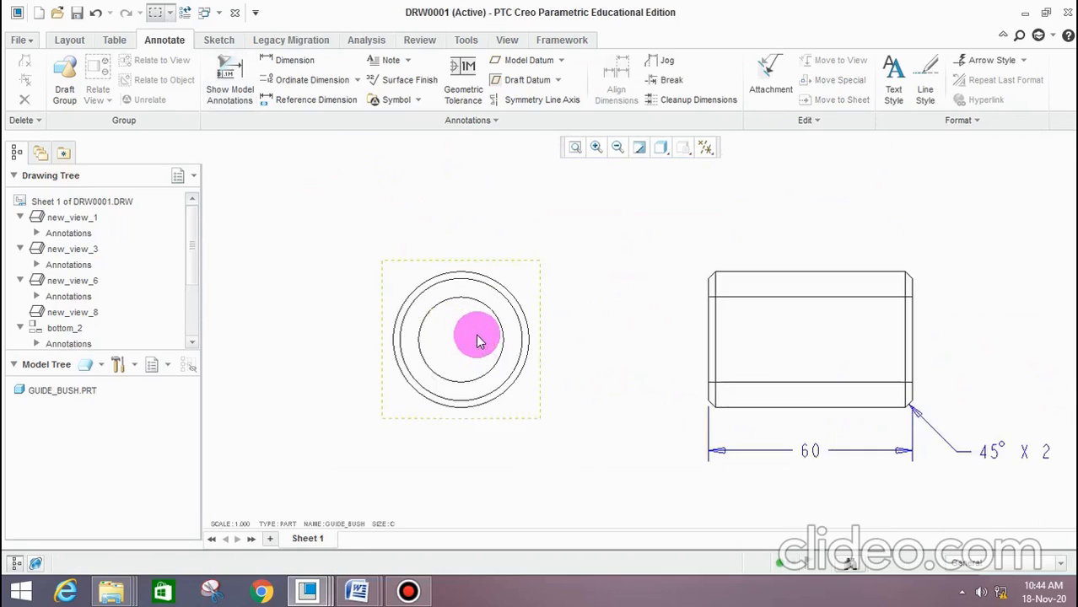
left_click(478, 339)
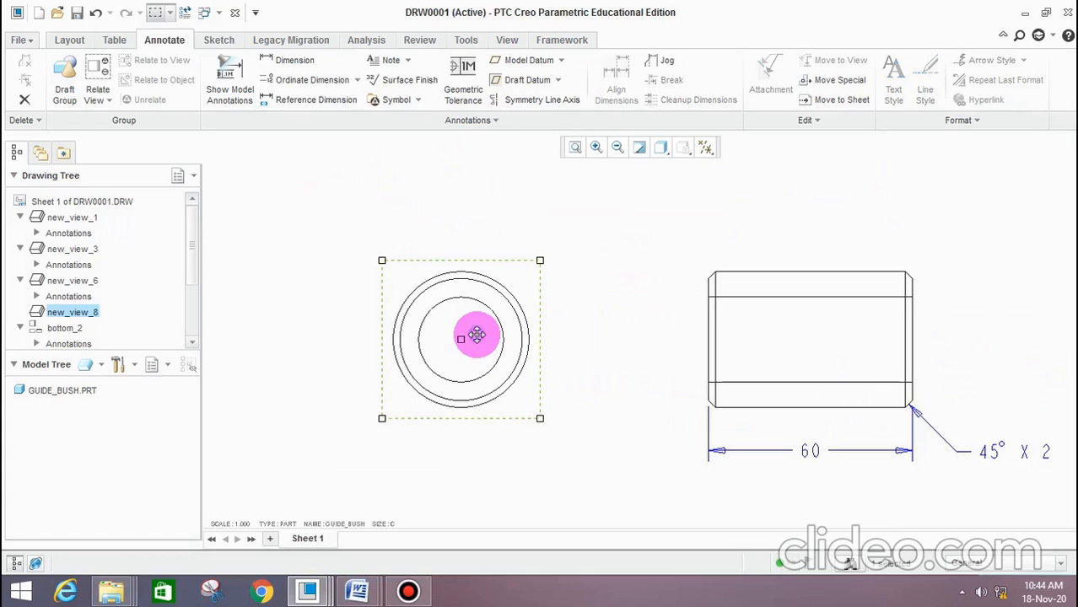
left_click(221, 78)
left_click(541, 304)
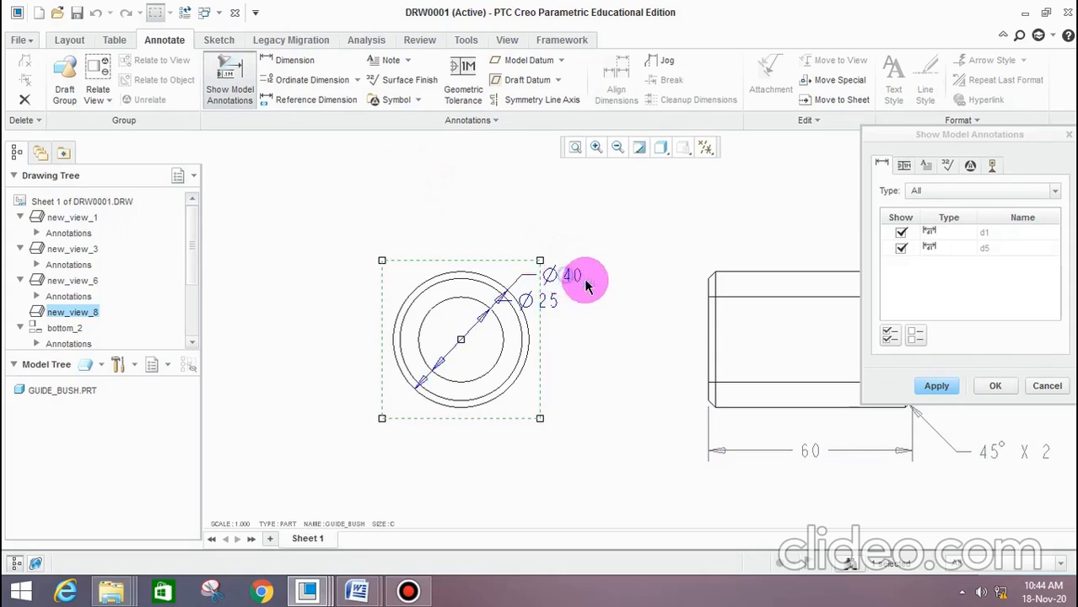
left_click(937, 386)
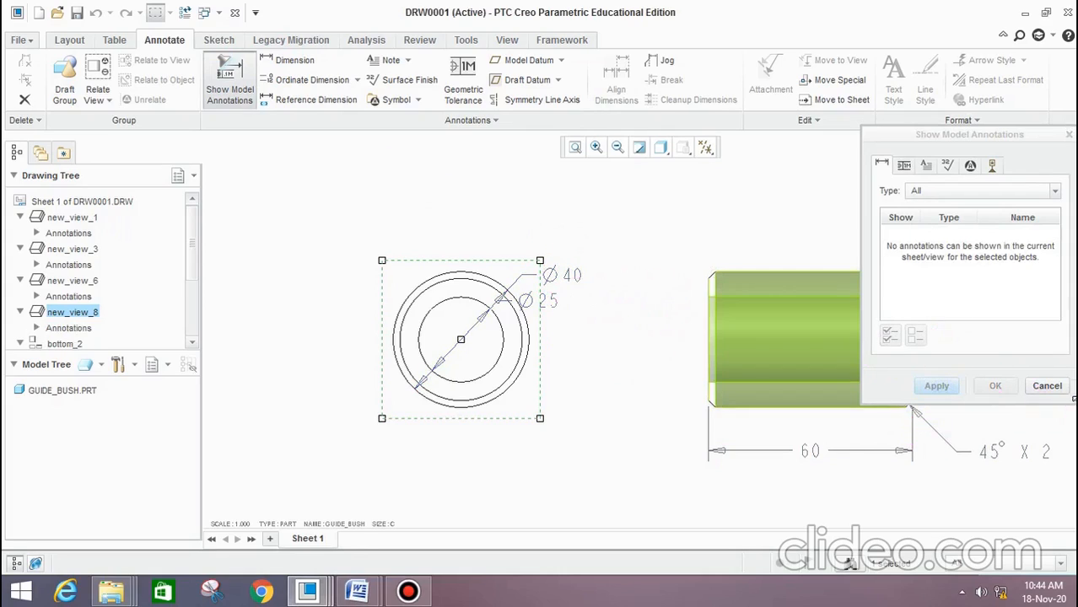
left_click(1047, 386)
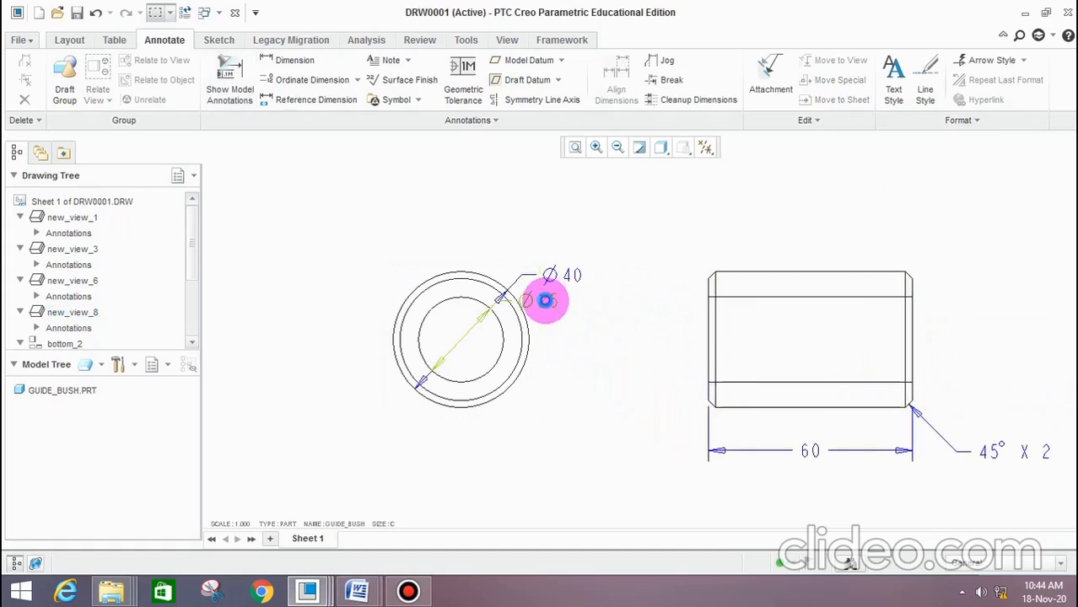
Move the Ø25 dimension to the upper left of the guide bush's circular view and raise the Ø40 dimension above its upper right
left_click_drag(547, 300, 426, 275)
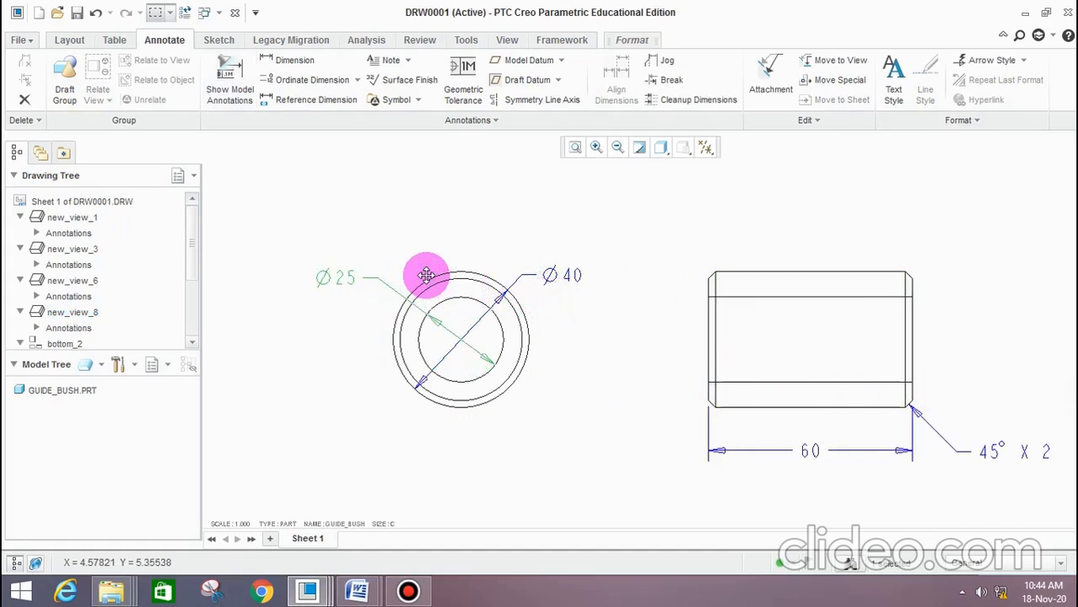
left_click(587, 267)
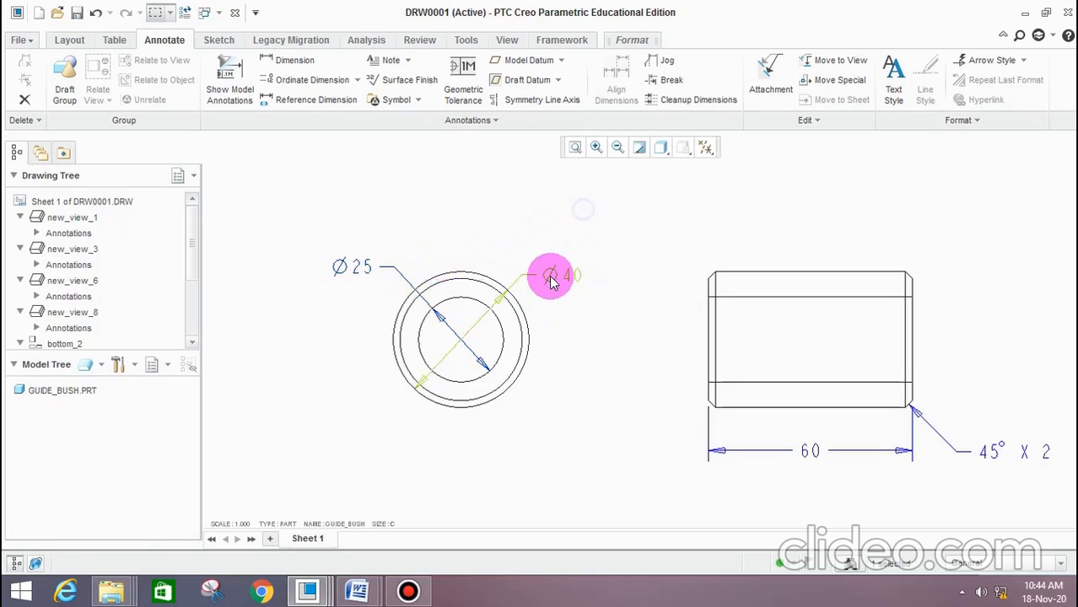
left_click_drag(566, 276, 550, 231)
Examine the arrangement of the dimensioned part views across the drawing sheet
scroll(566, 287, "up", 6)
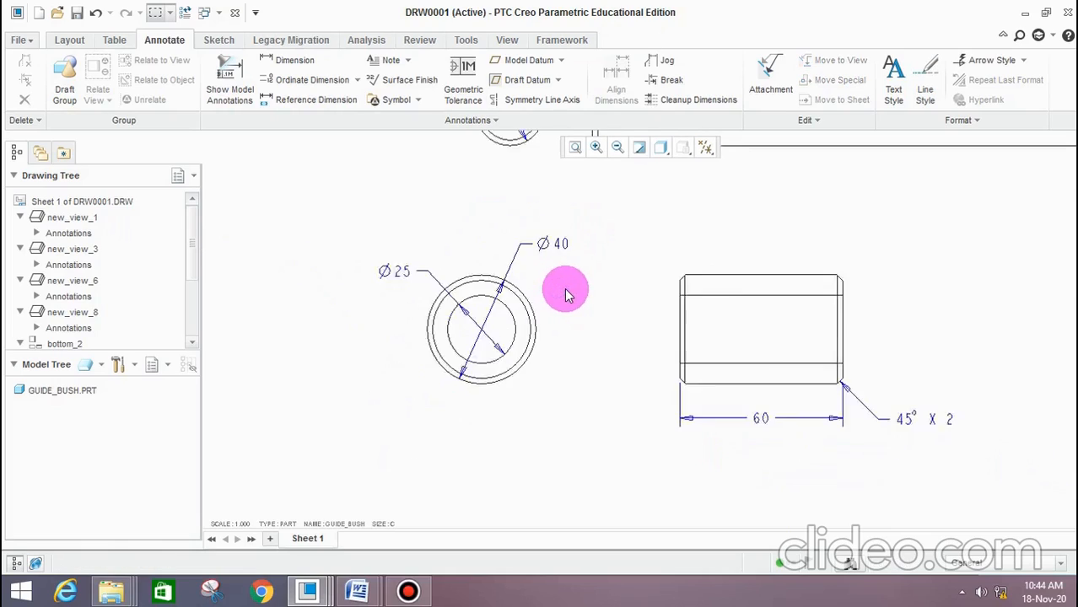
scroll(507, 355, "up", 2)
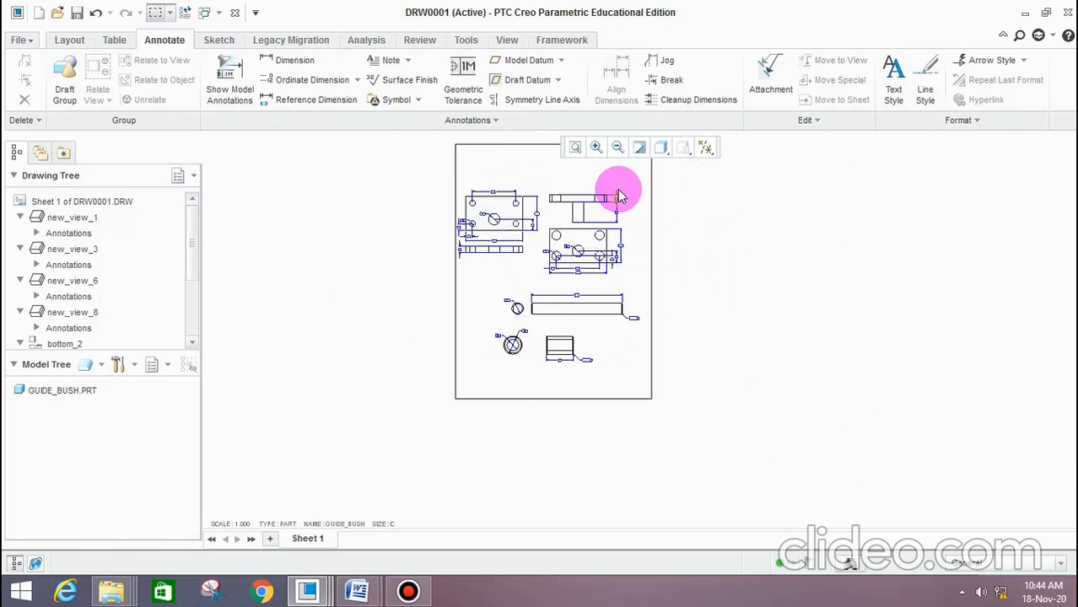
scroll(618, 196, "down", 2)
scroll(605, 284, "up", 3)
scroll(631, 221, "down", 3)
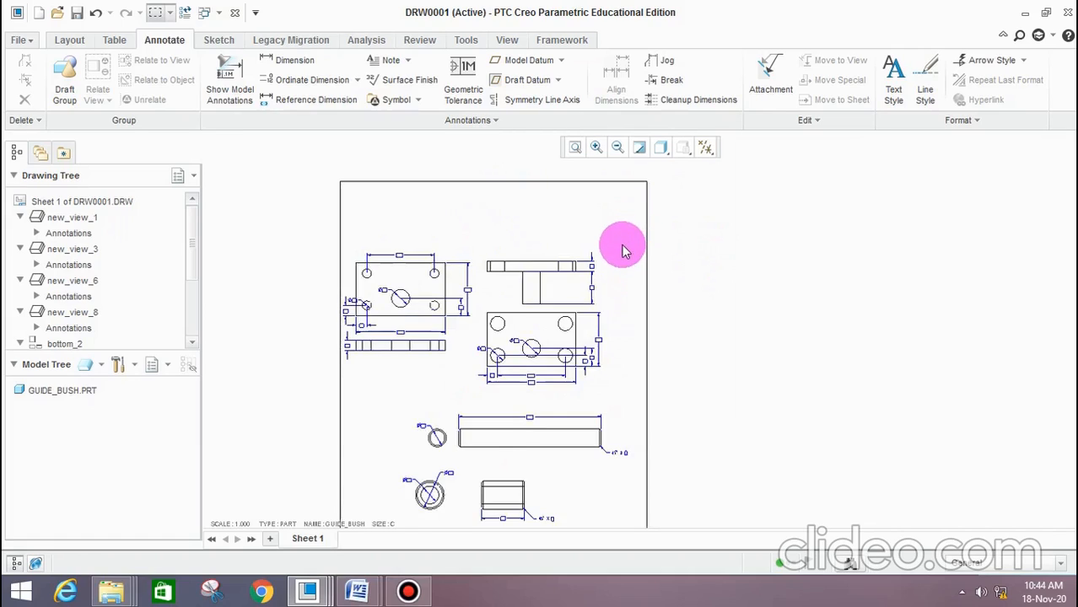
scroll(623, 261, "down", 1)
scroll(534, 361, "up", 2)
scroll(513, 366, "down", 3)
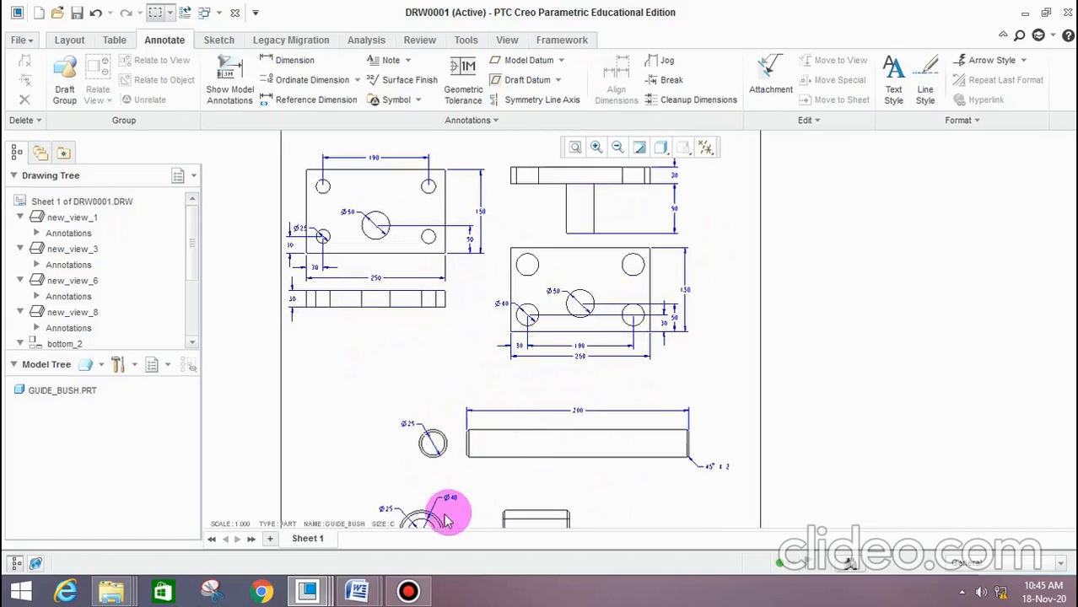
Switch from the drawing to the ASM0001 press tool assembly window
left_click(308, 590)
left_click(174, 519)
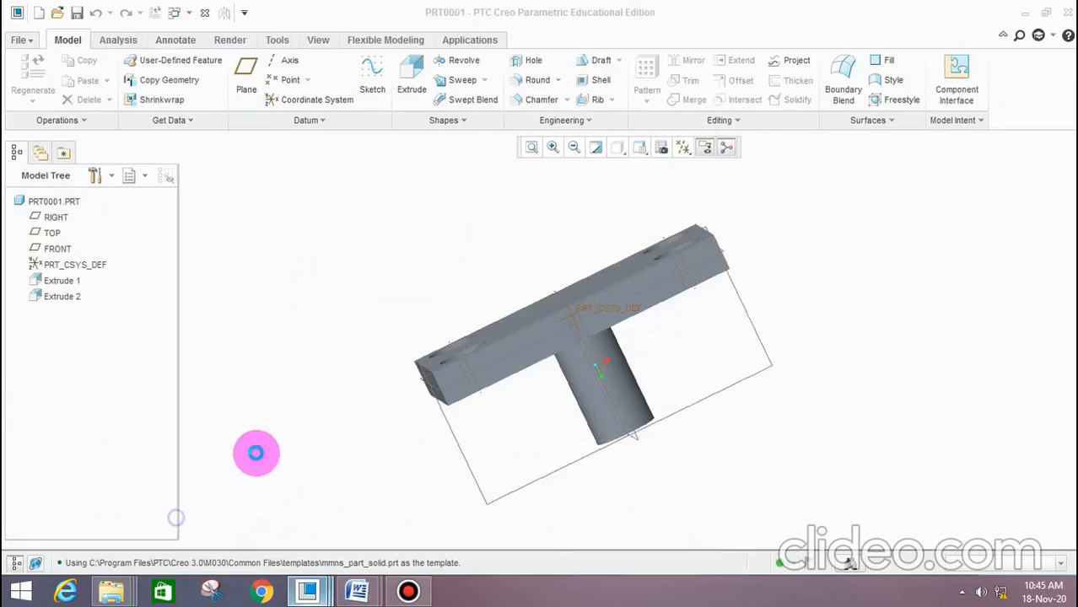
left_click(329, 595)
left_click(456, 508)
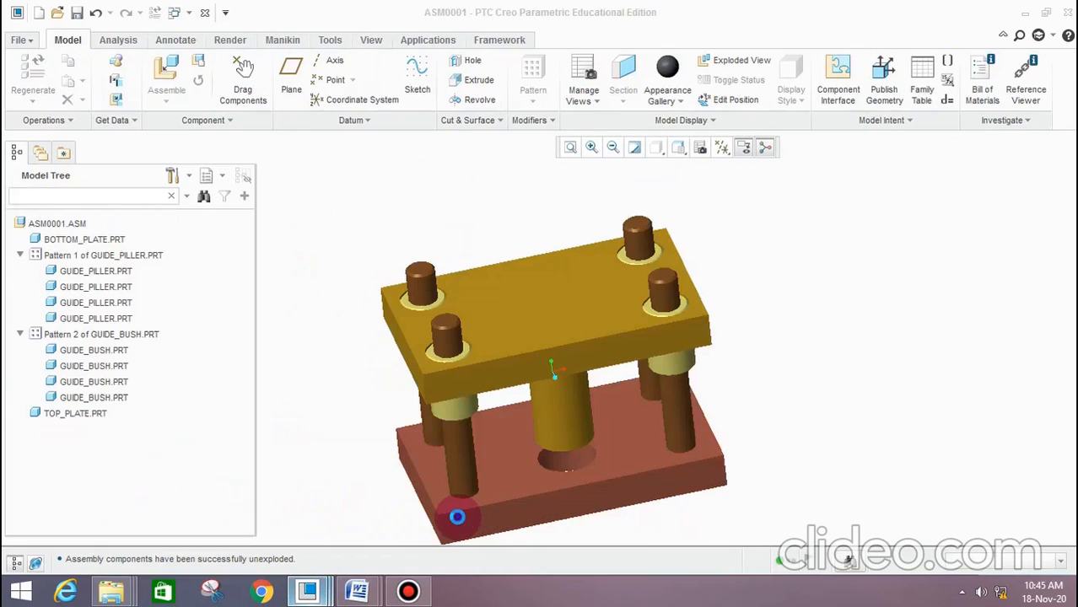
left_click(539, 313)
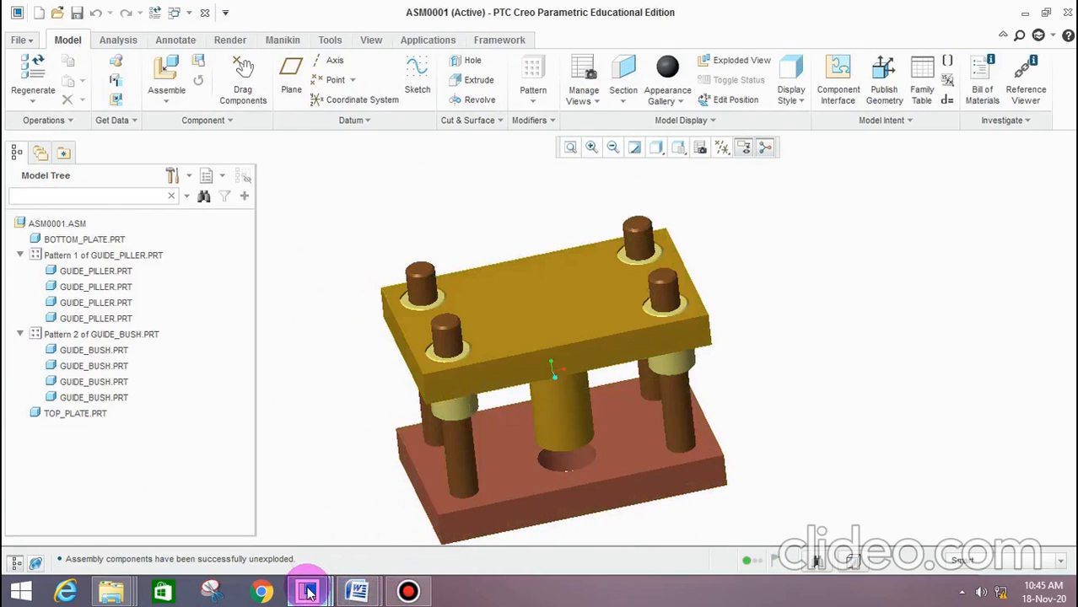
Switch to the DRW0001 drawing and examine the dimensioned part views across the whole sheet
left_click(309, 595)
left_click(630, 517)
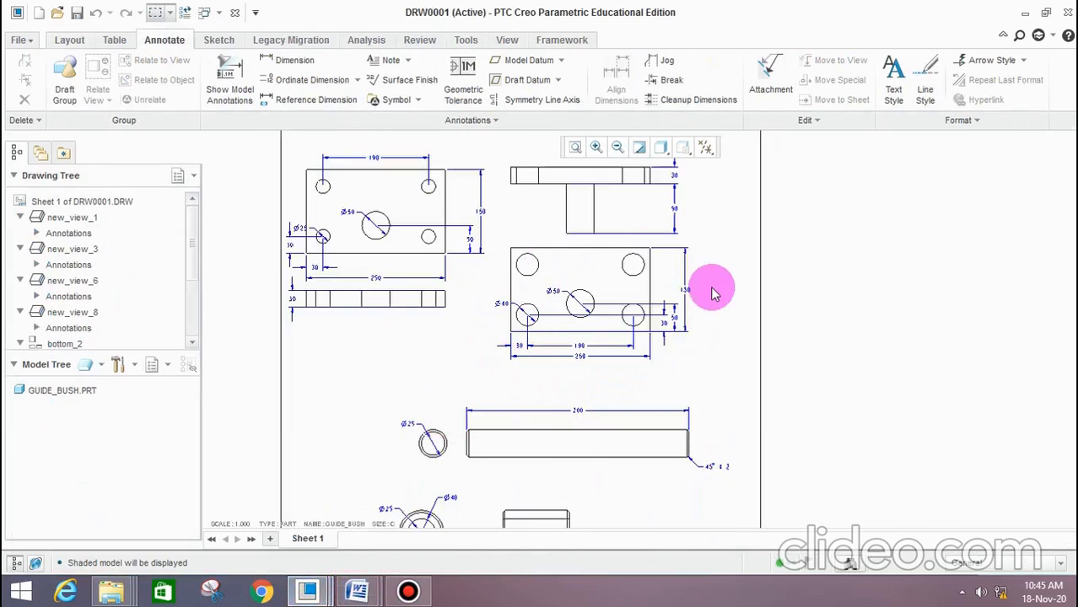
scroll(667, 327, "up", 3)
scroll(648, 359, "down", 5)
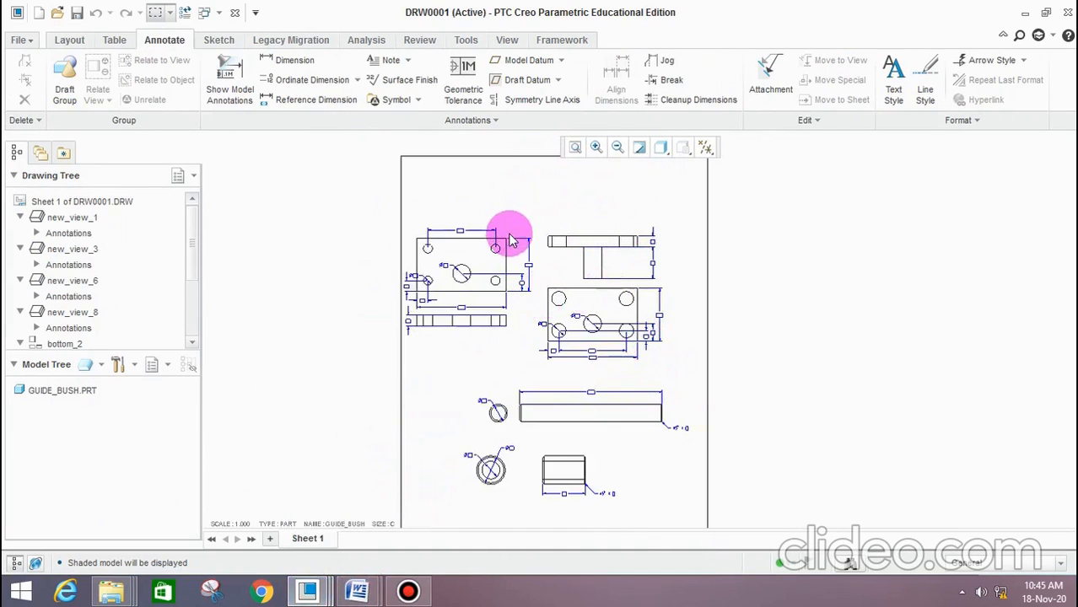
scroll(506, 359, "down", 4)
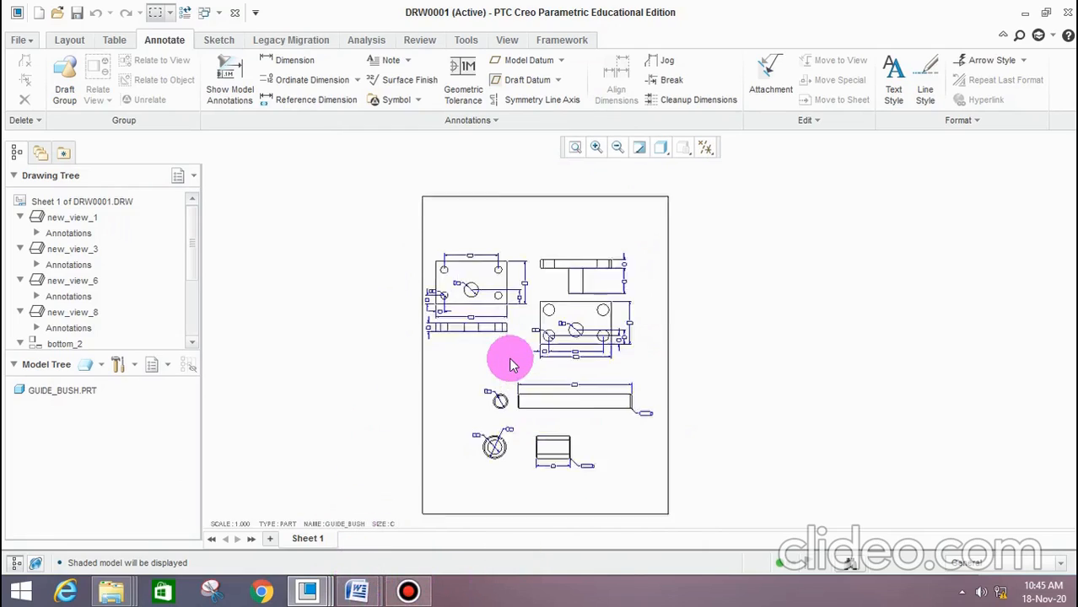
mouse_move(355, 591)
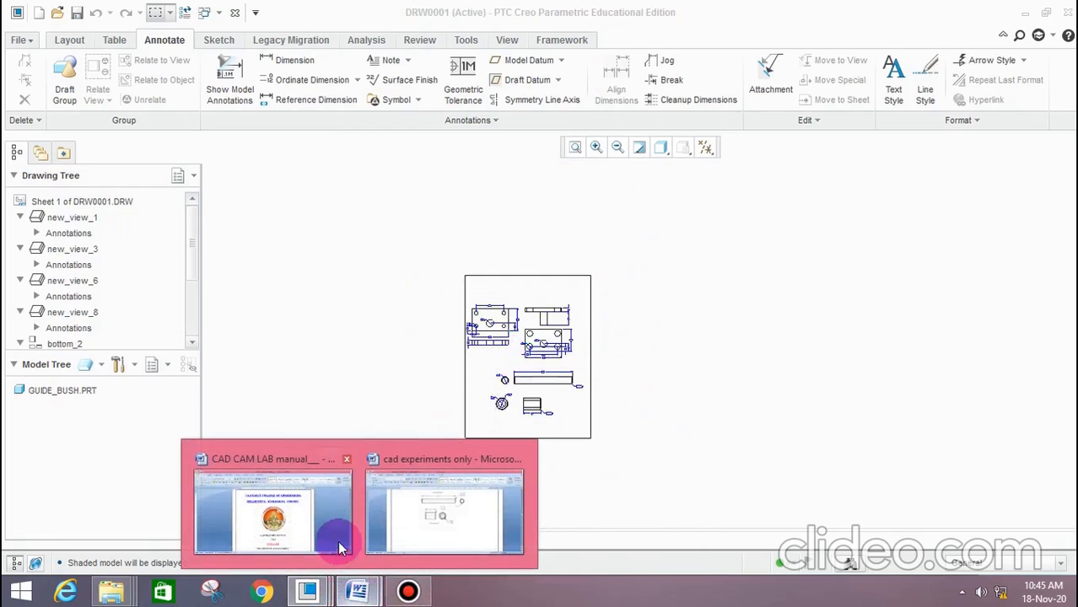
left_click(317, 529)
scroll(591, 383, "down", 12)
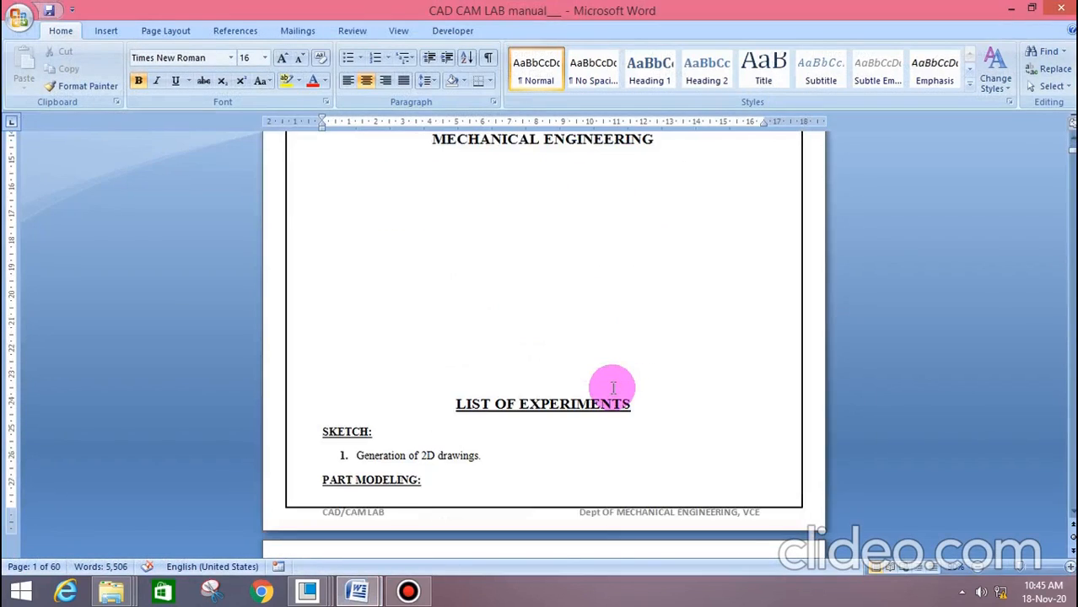
Switch to the Word document "cad experiments only" and examine the exploded and assembled press tool pictures
mouse_move(361, 593)
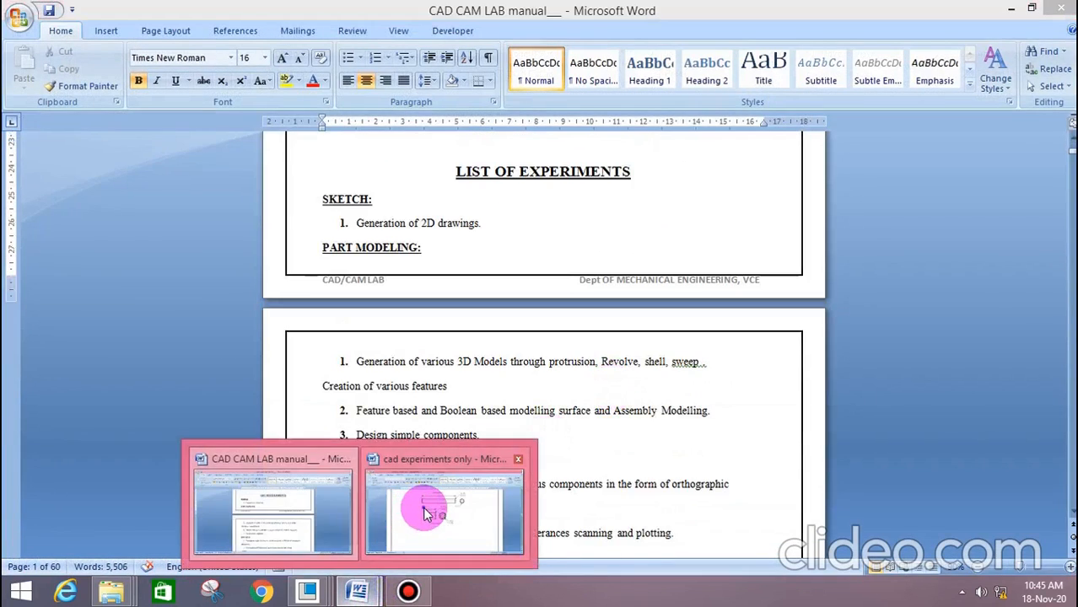
left_click(424, 501)
scroll(533, 443, "down", 5)
scroll(533, 443, "down", 6)
scroll(540, 414, "up", 1)
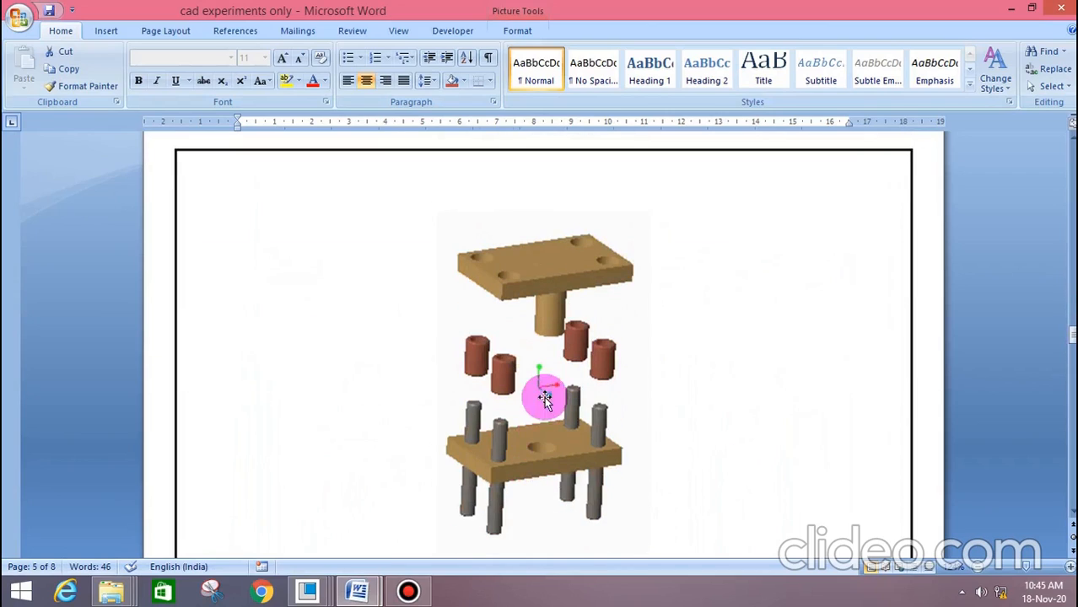
left_click(548, 384)
scroll(553, 390, "down", 6)
scroll(554, 390, "up", 1)
Enlarge the assembled press tool picture below the exploded view proportionally to about 10 cm wide
left_click(555, 389)
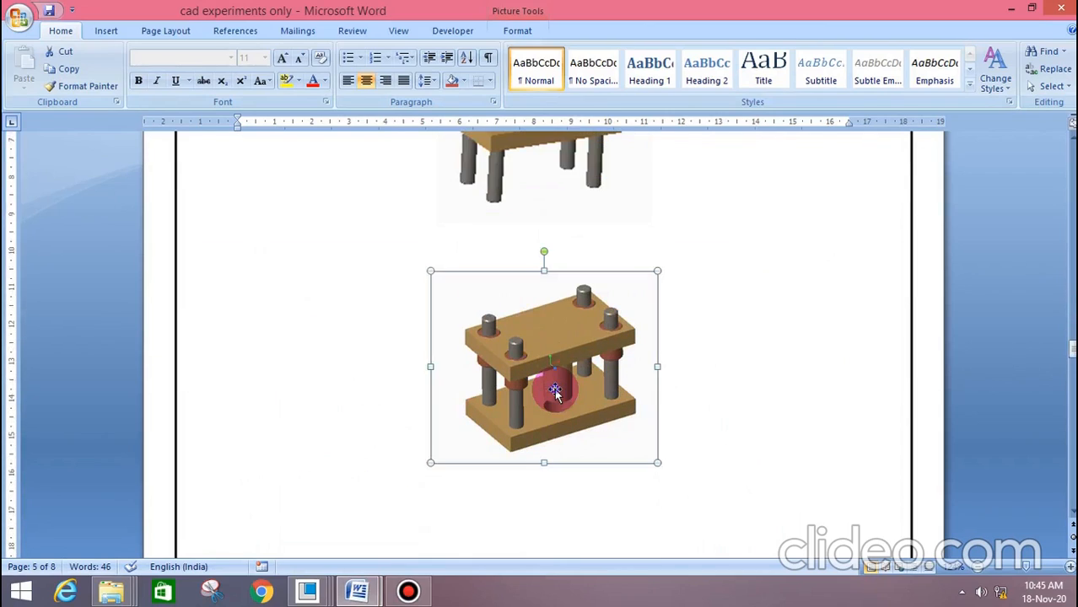
left_click_drag(656, 463, 728, 479)
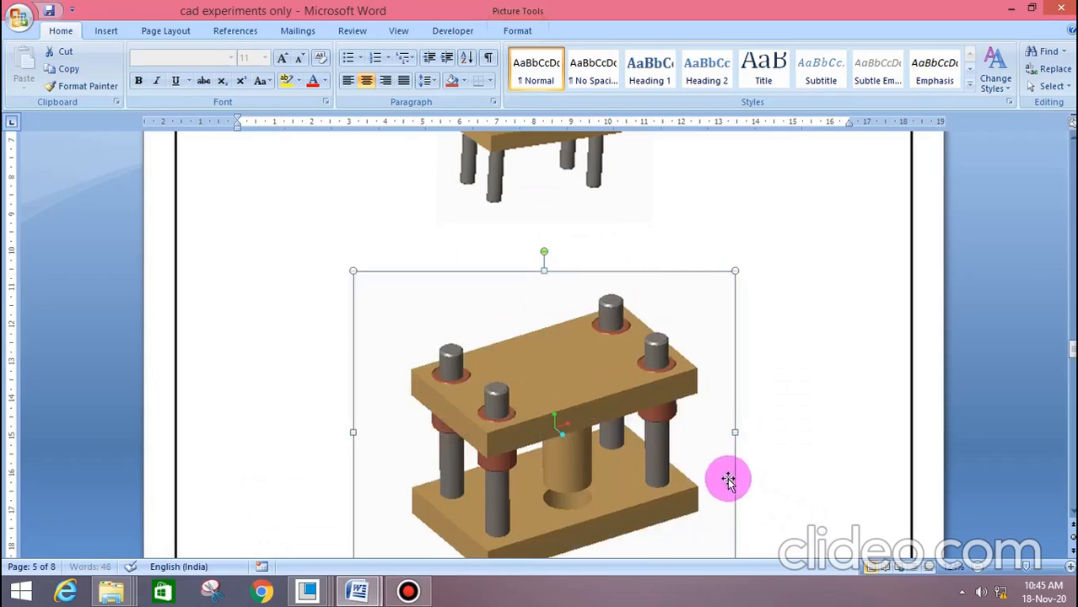
left_click(795, 441)
scroll(796, 441, "down", 1)
left_click(727, 412)
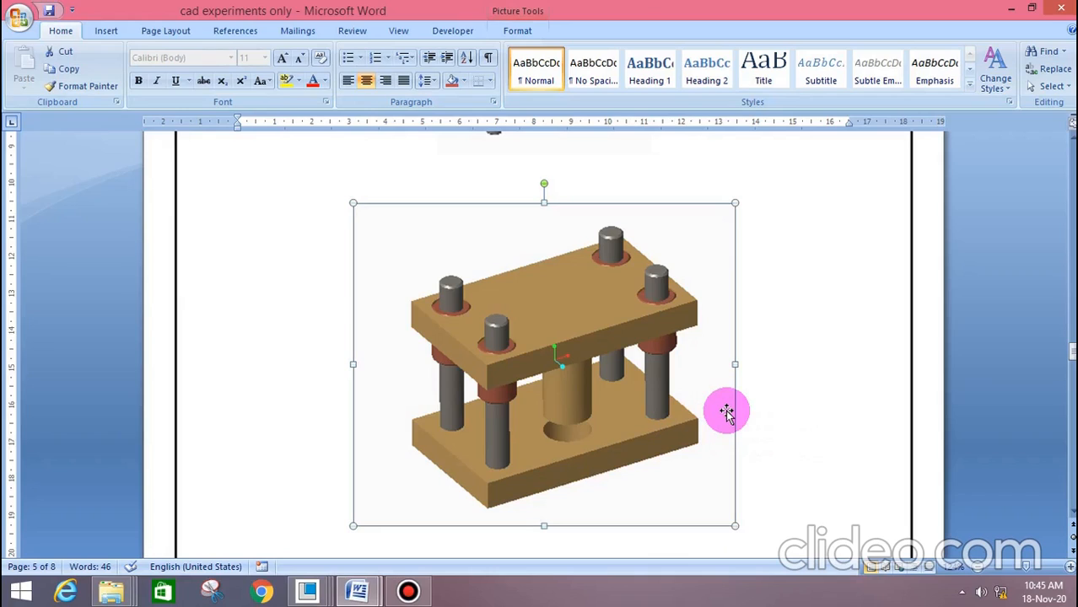
left_click(406, 593)
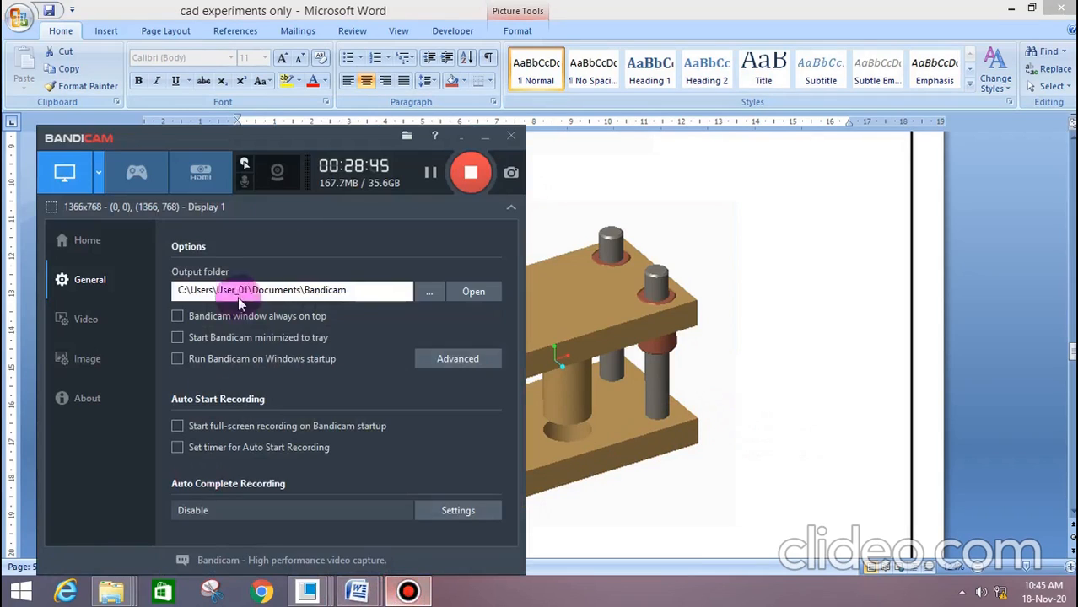